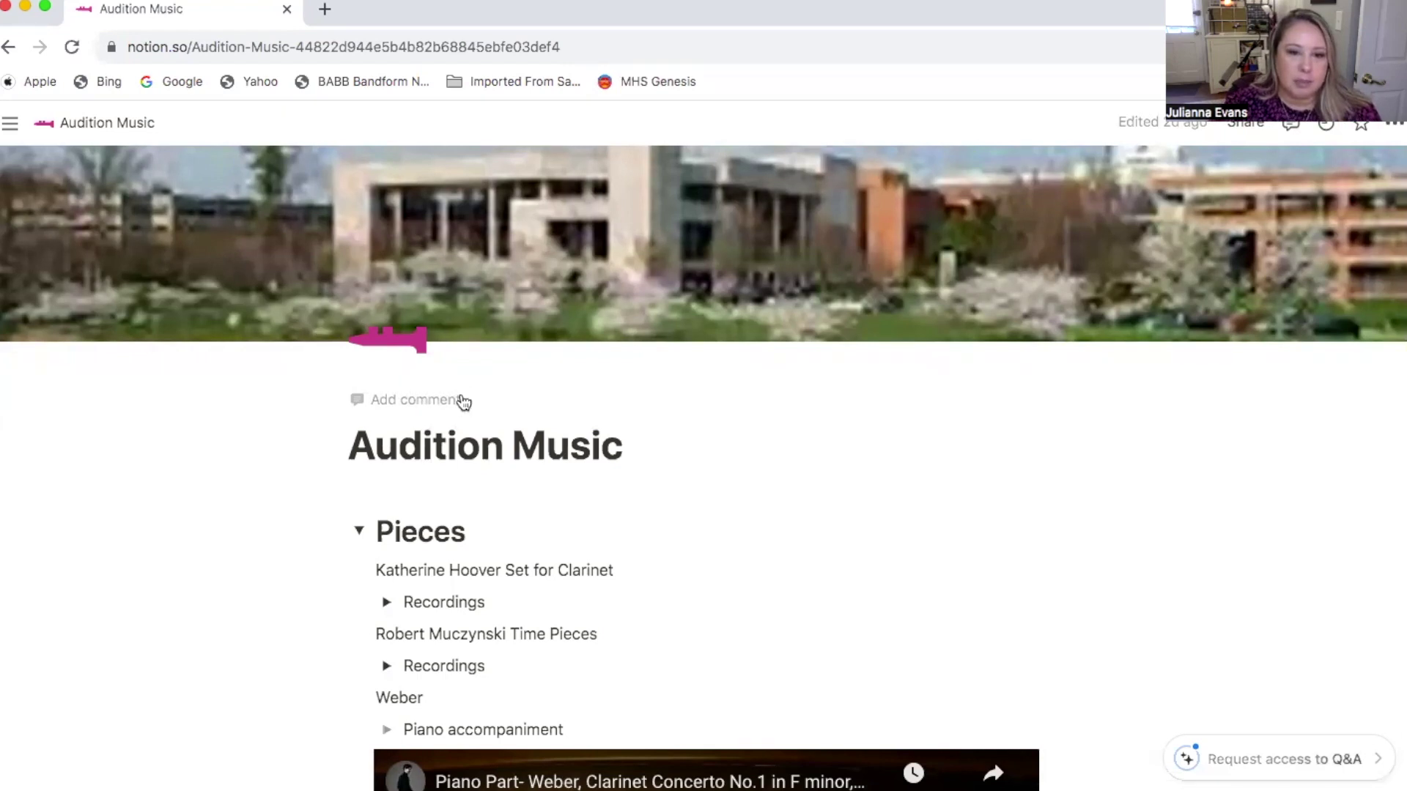
Step: Expand the Recordings toggle under Katherine Hoover Set for Clarinet in the Pieces section
scroll(604, 489, down, 2)
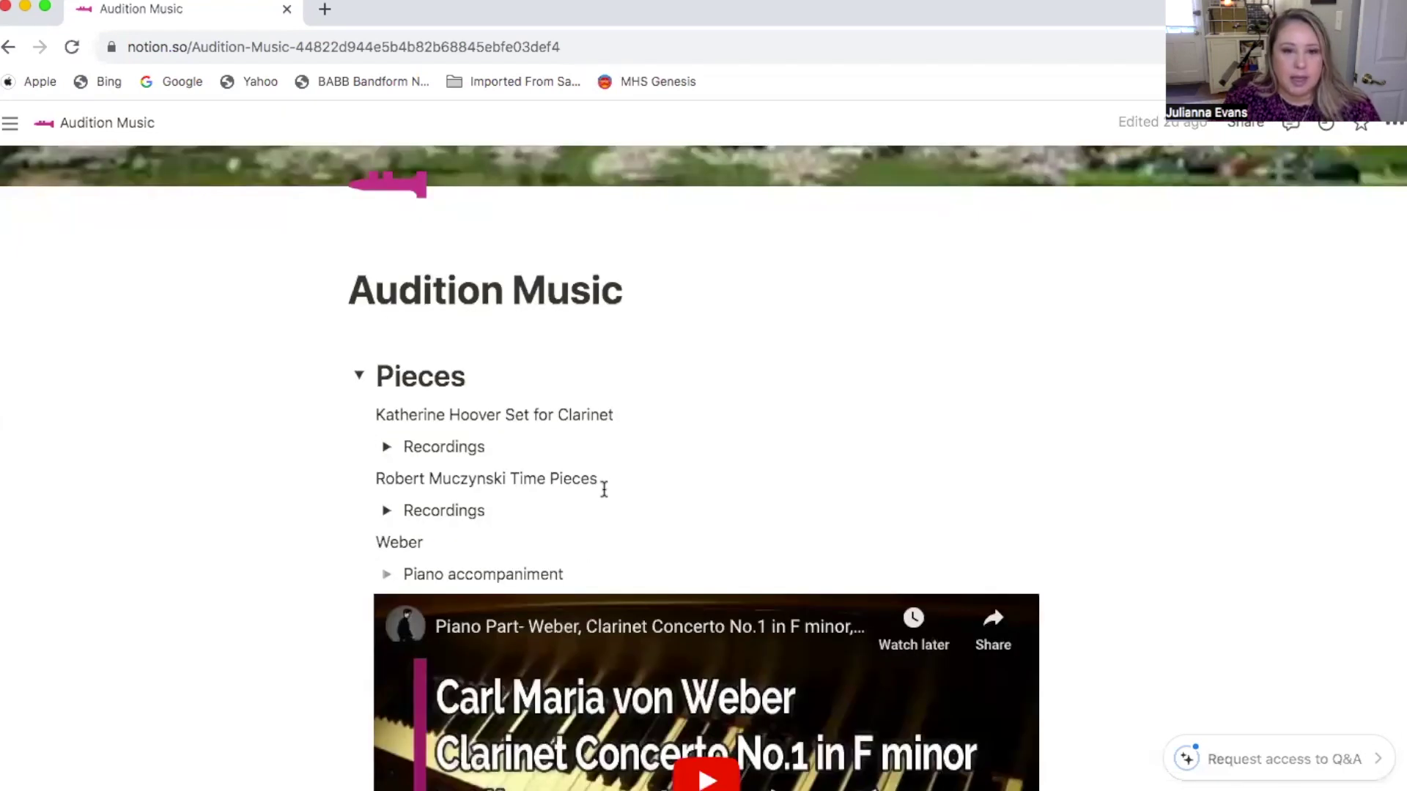
scroll(605, 490, down, 1)
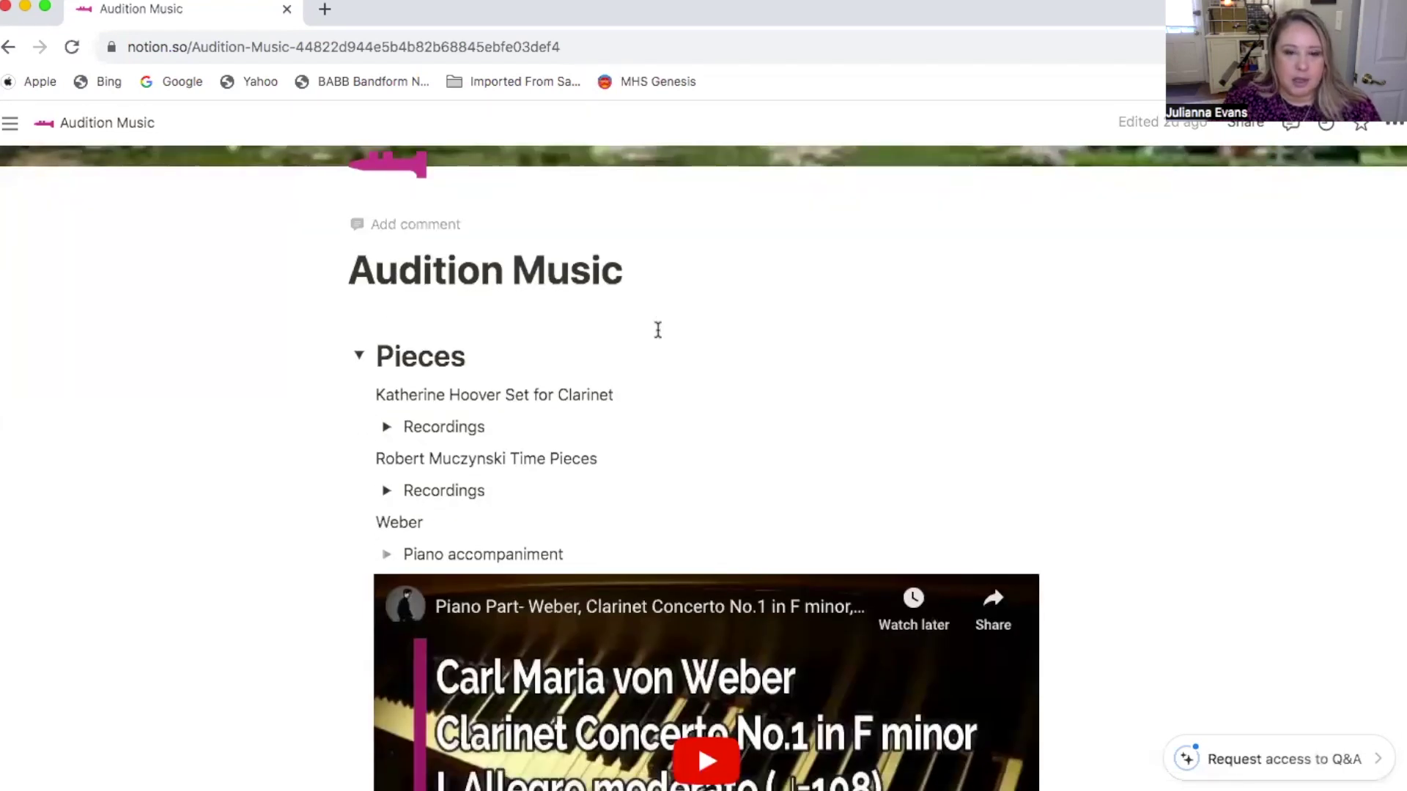
scroll(656, 327, down, 1)
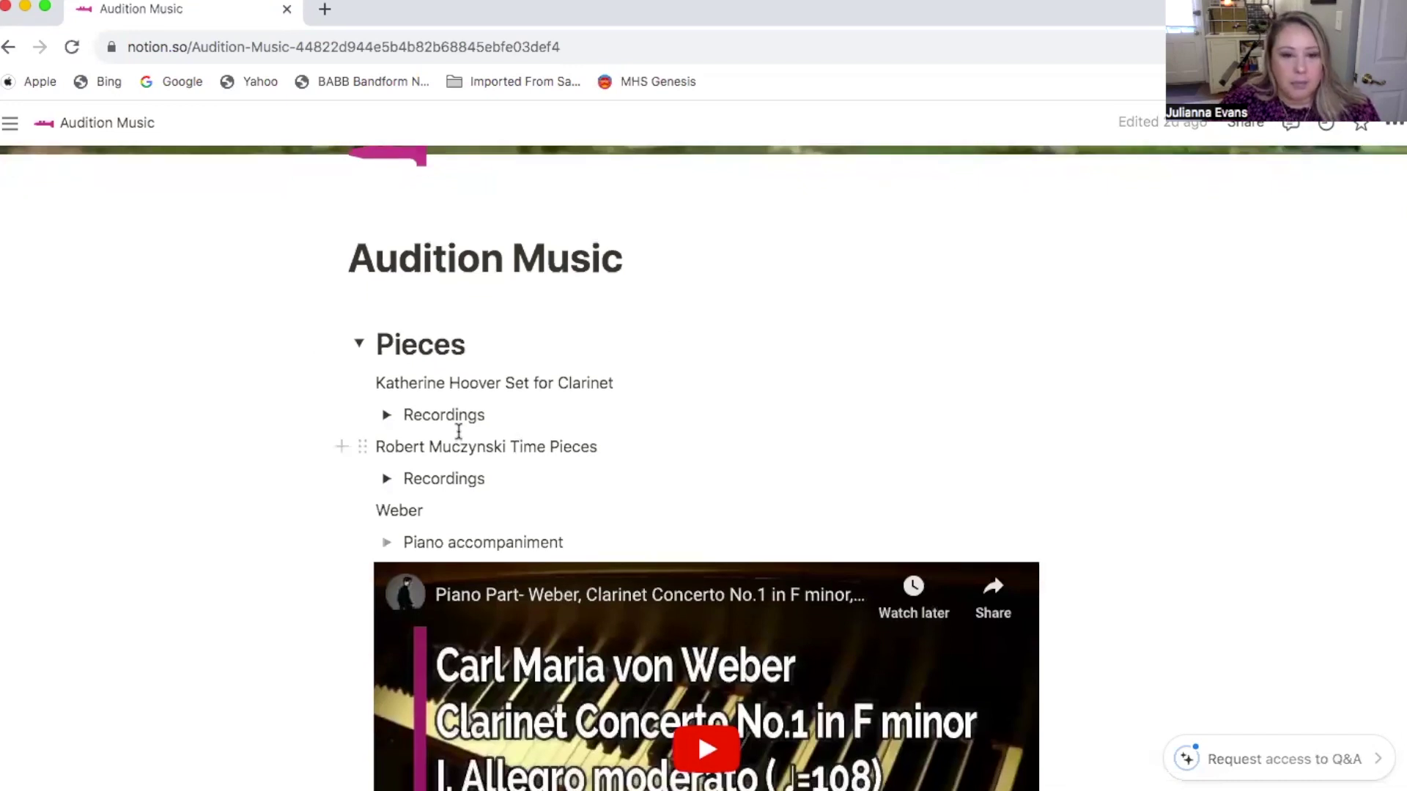
scroll(459, 431, down, 3)
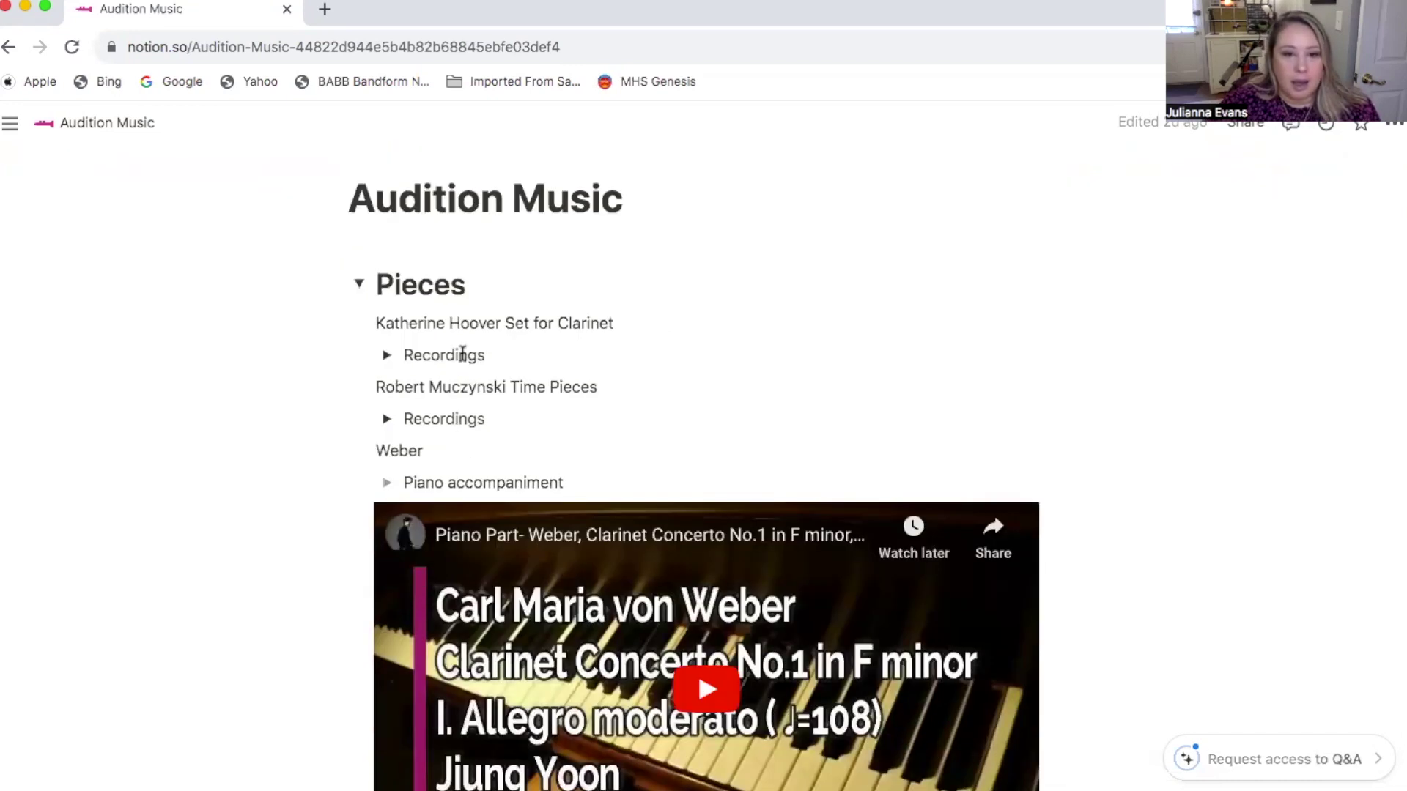
click(389, 356)
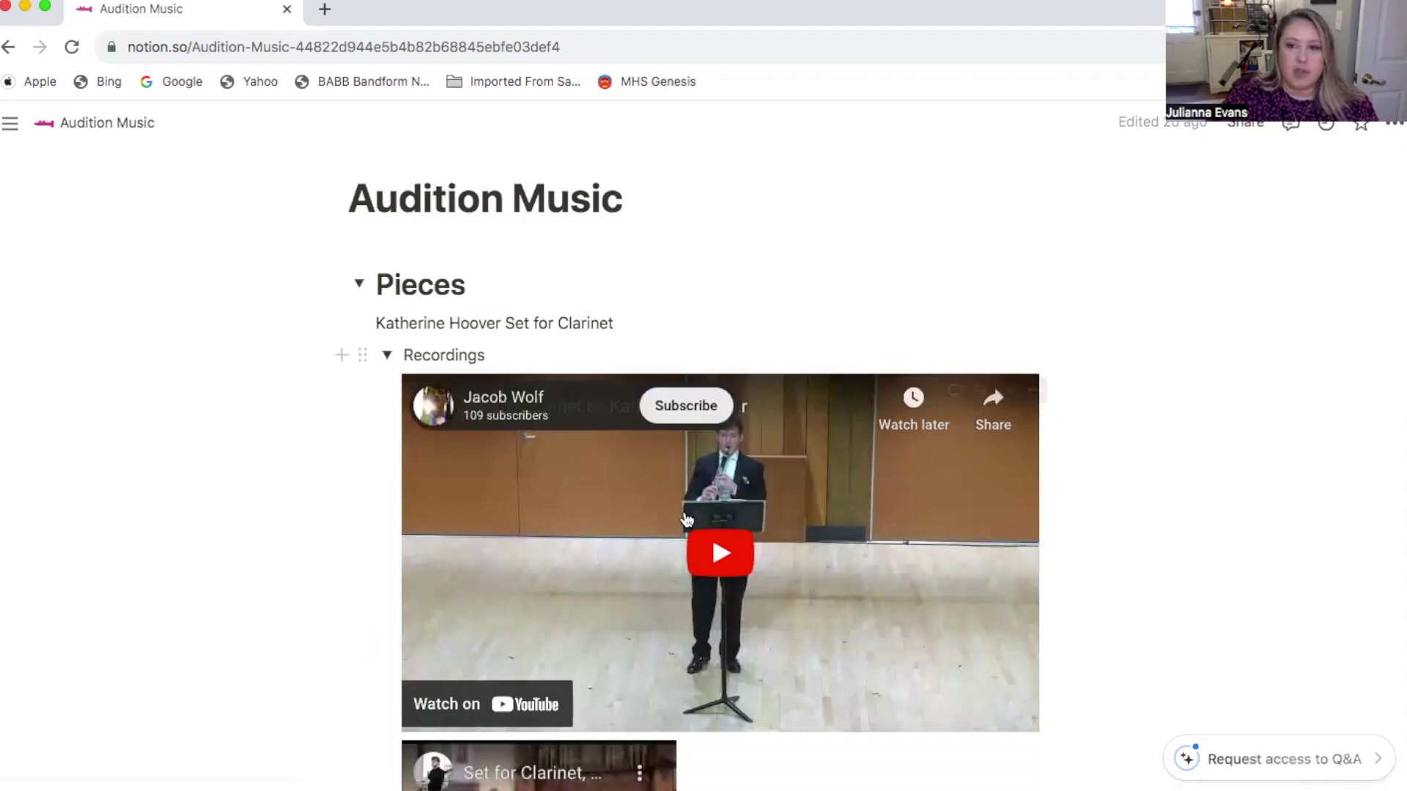
Step: Examine the embedded YouTube and SoundCloud recordings of Katherine Hoover's Set for Clarinet, and collapse their Recordings toggle
scroll(686, 521, down, 2)
scroll(685, 520, down, 1)
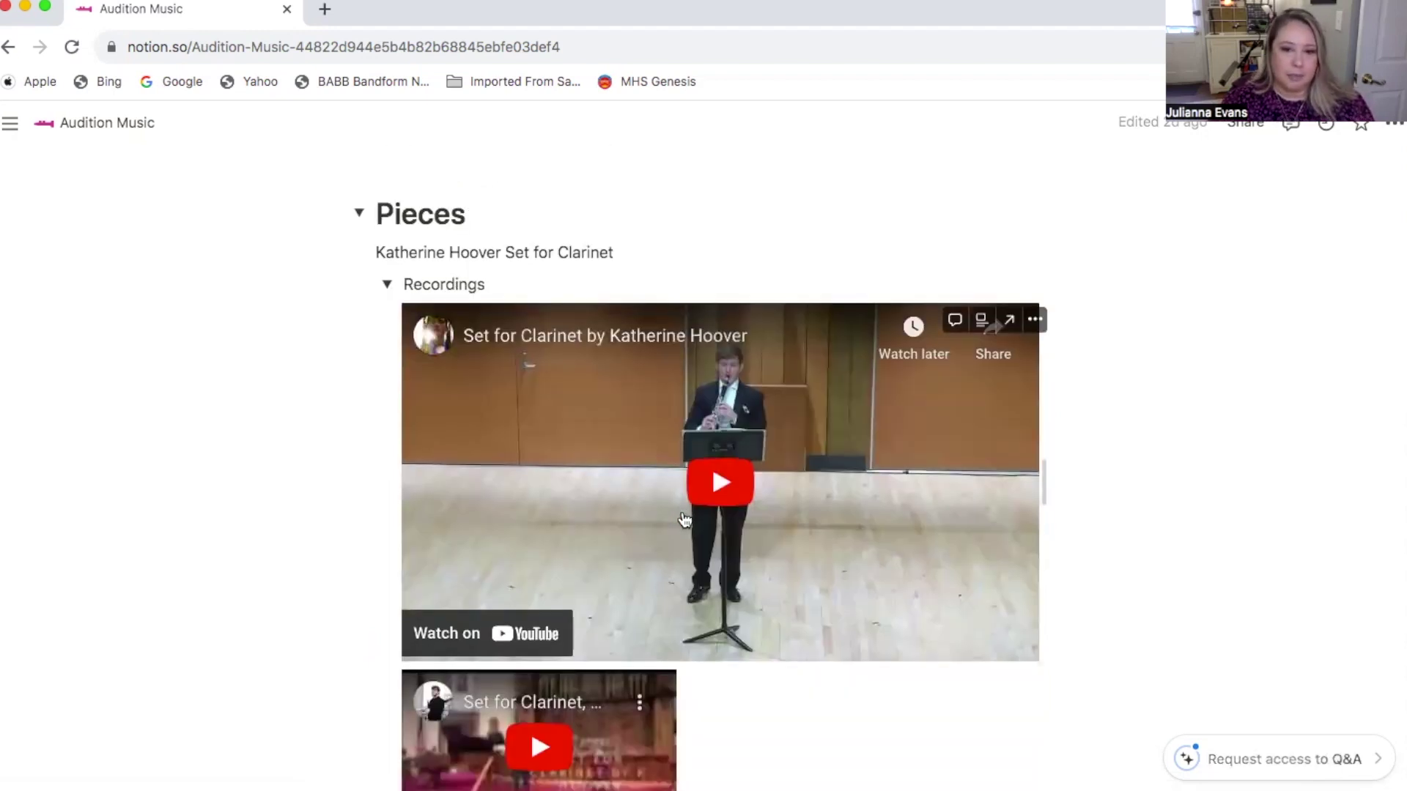
scroll(685, 521, down, 3)
scroll(686, 521, down, 3)
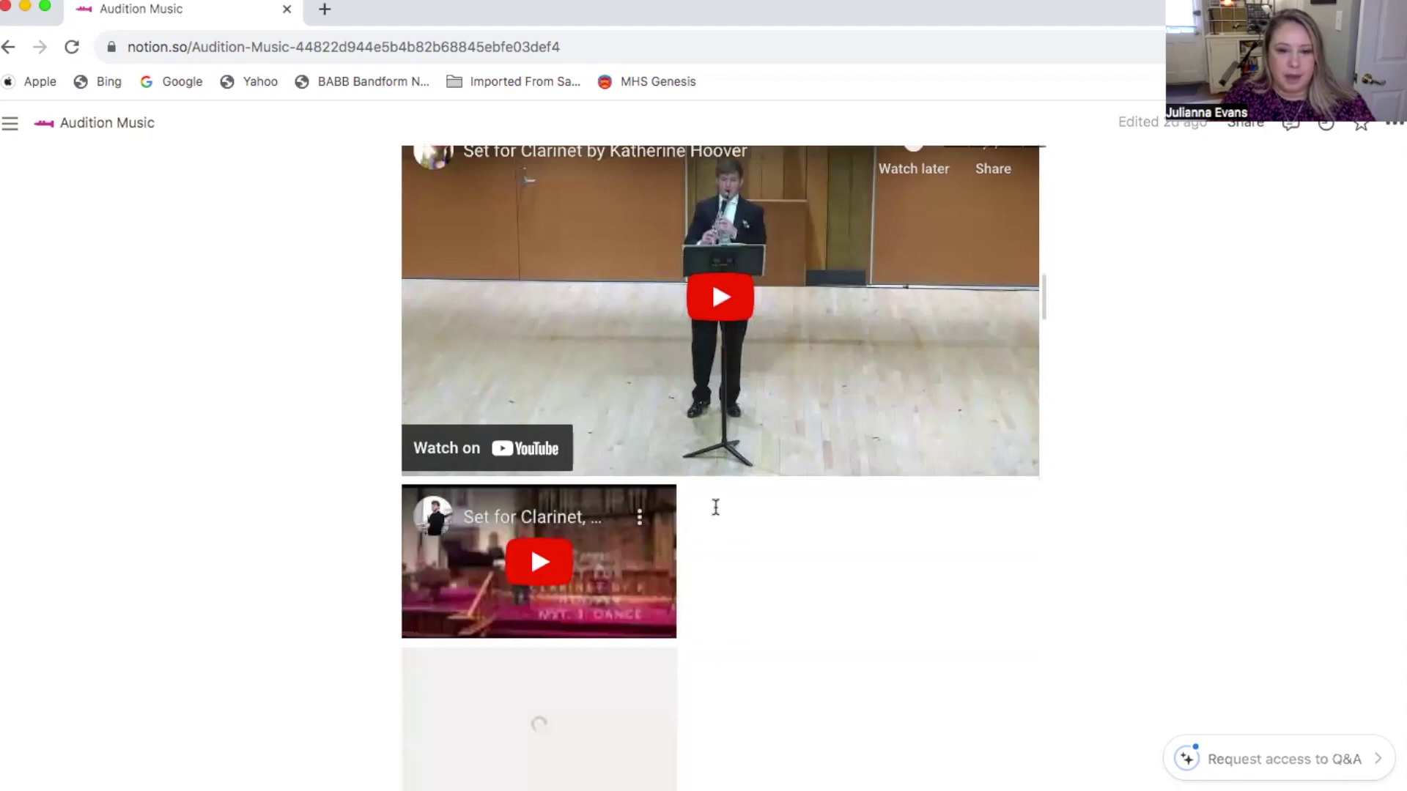
scroll(707, 488, down, 10)
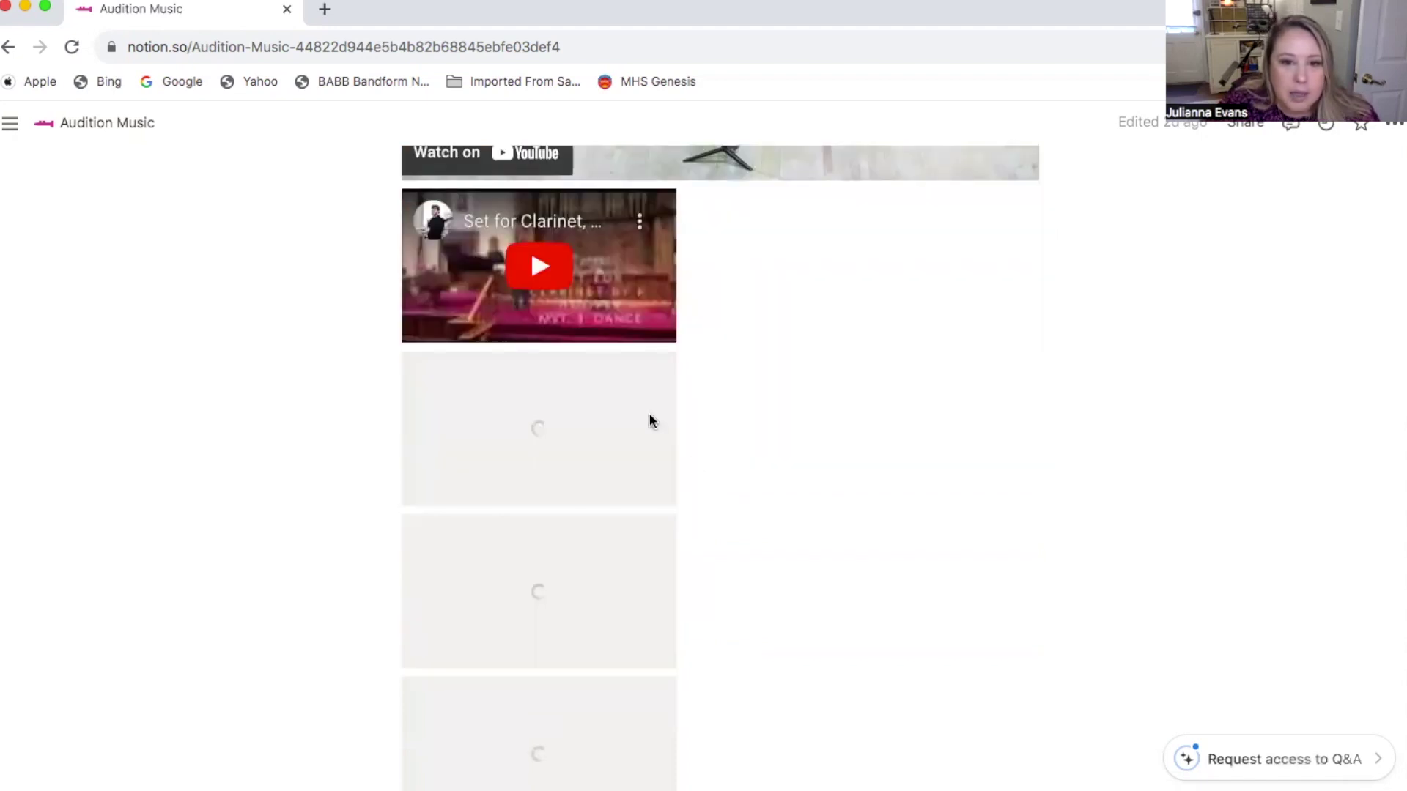
scroll(650, 422, down, 1)
scroll(684, 433, down, 1)
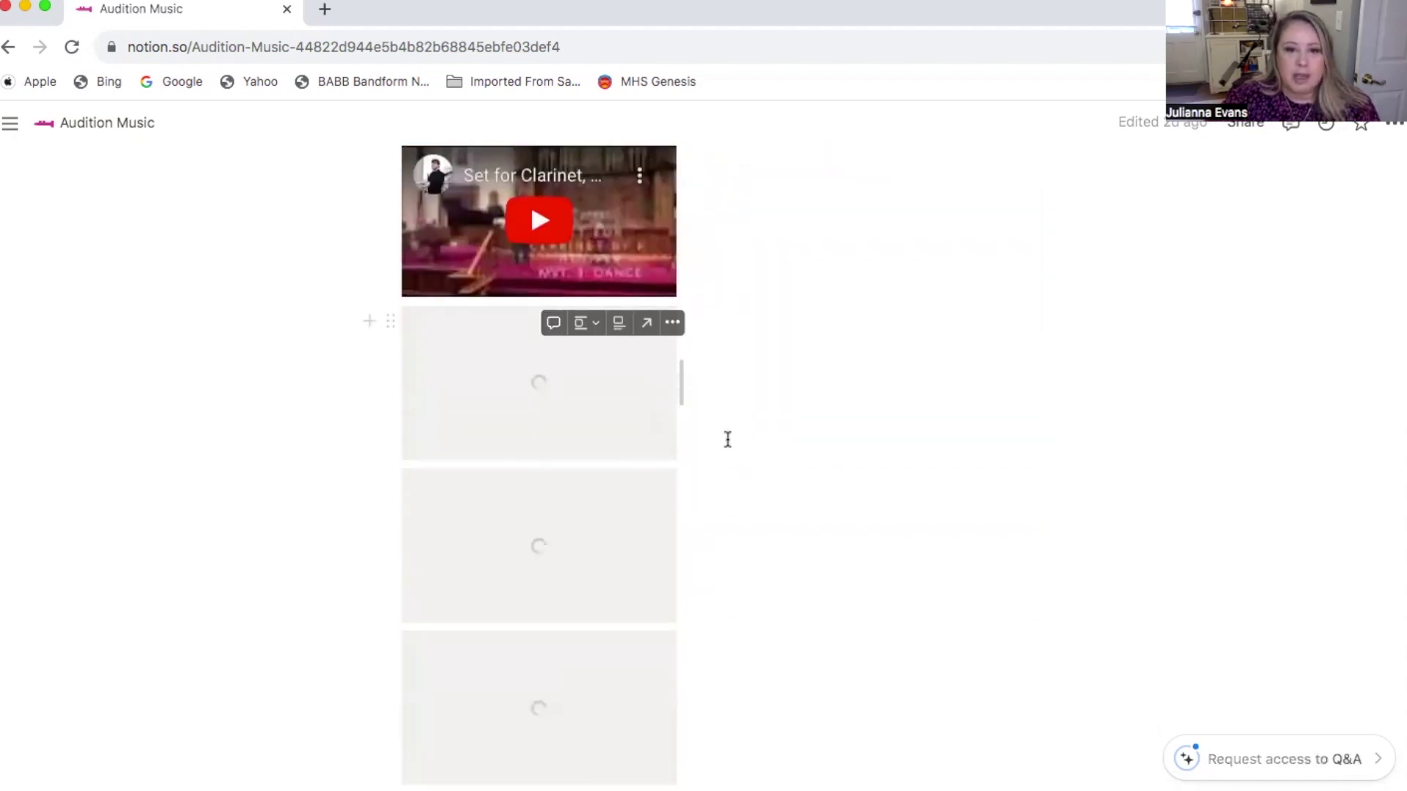
scroll(728, 440, down, 4)
scroll(728, 439, up, 6)
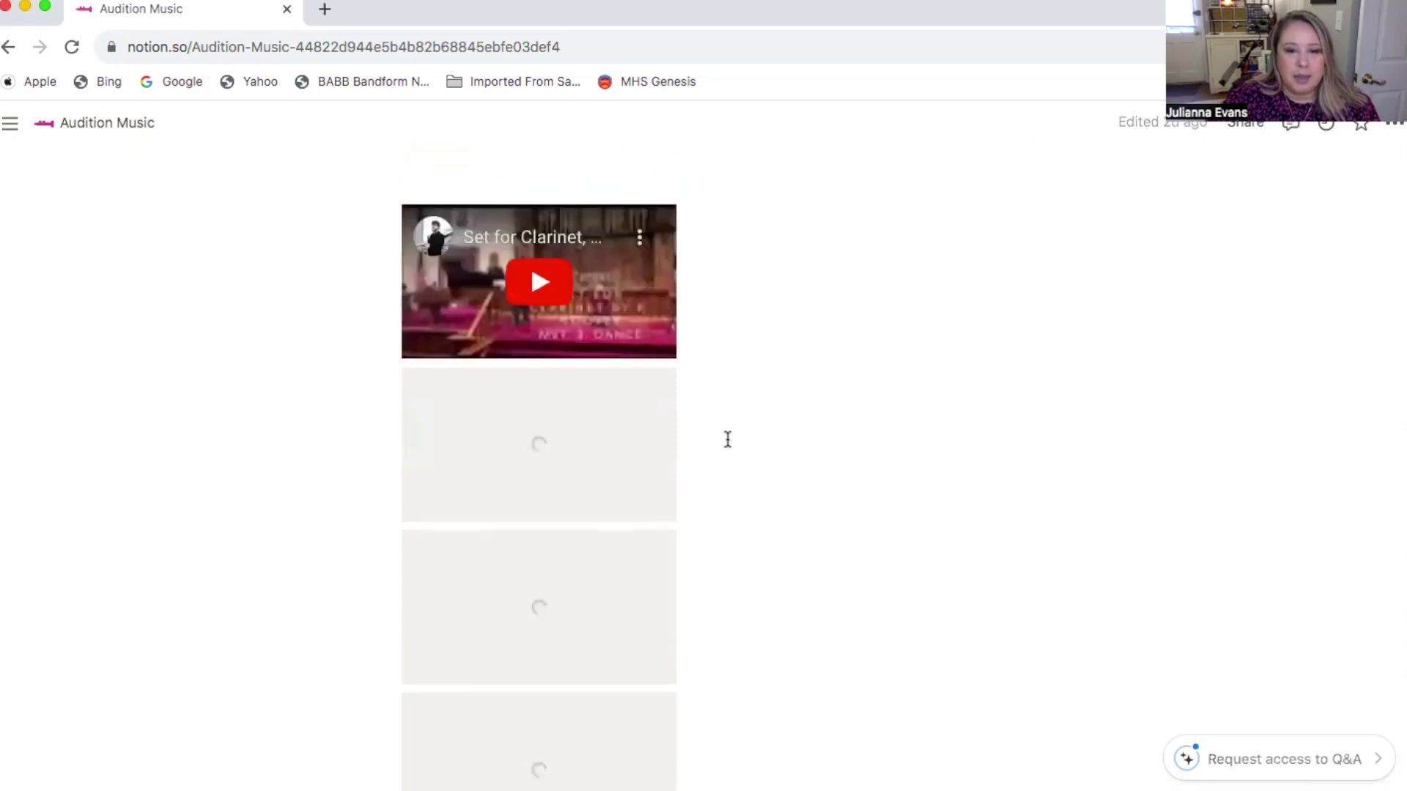
scroll(727, 440, up, 3)
scroll(727, 440, up, 12)
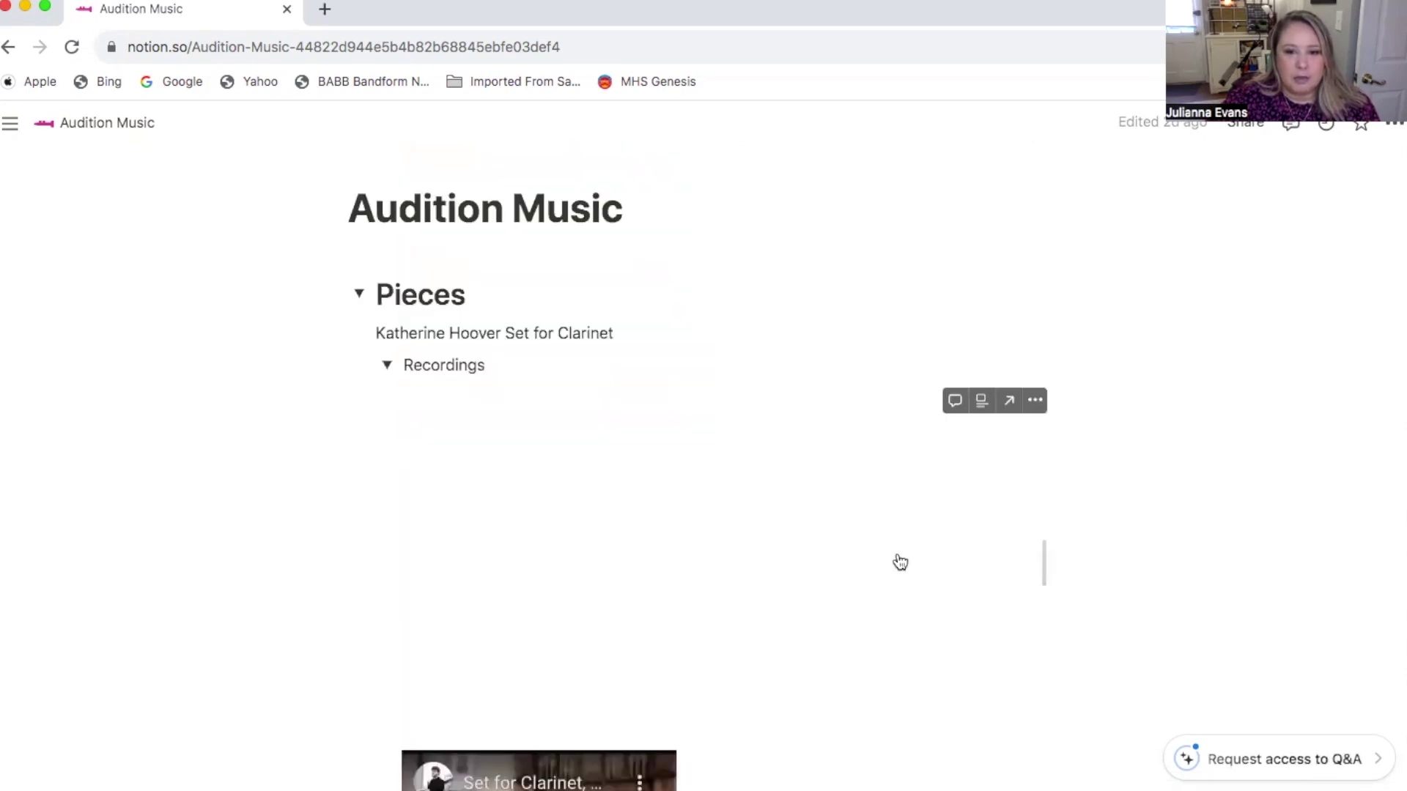
scroll(898, 561, down, 1)
scroll(898, 561, down, 8)
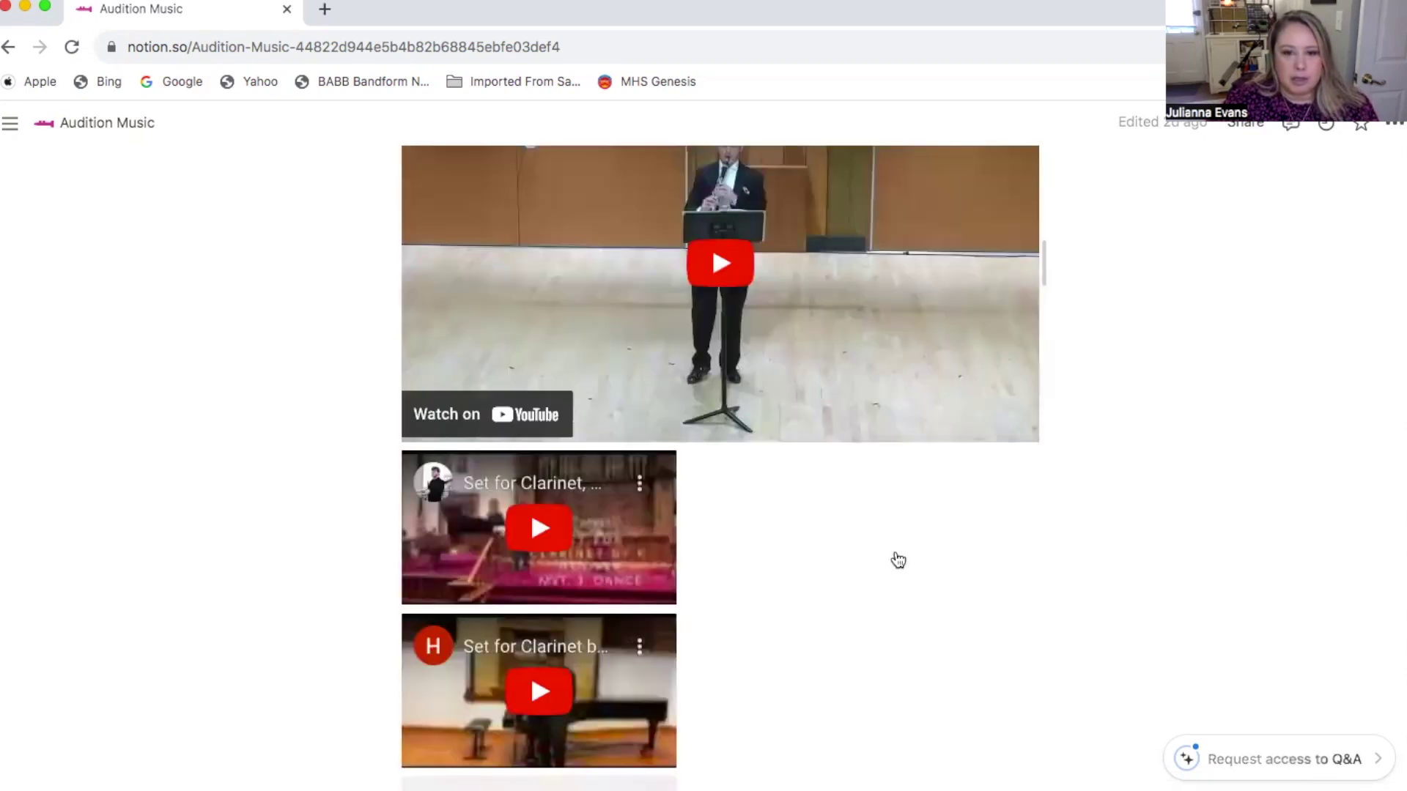
scroll(899, 560, down, 5)
scroll(898, 560, down, 5)
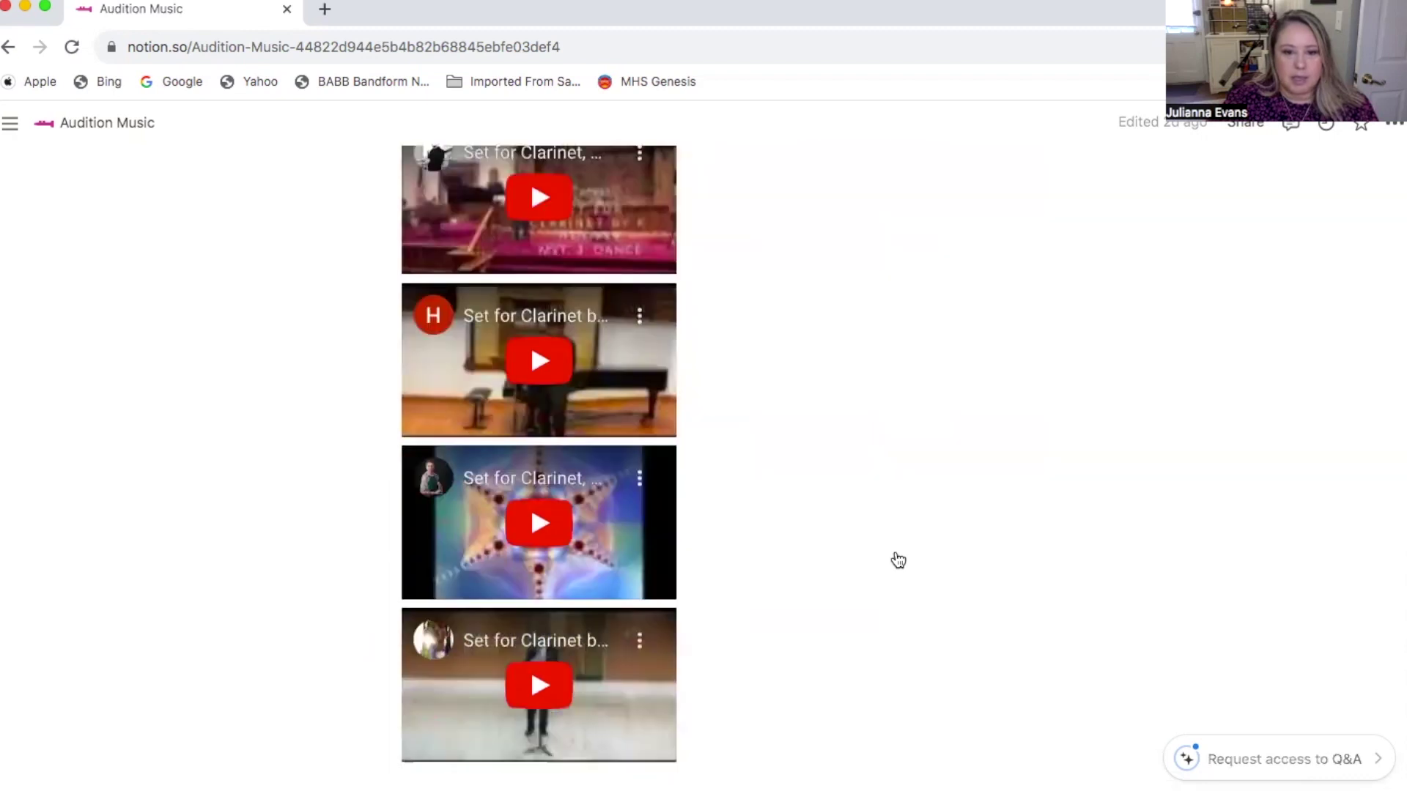
scroll(896, 560, down, 3)
scroll(835, 528, down, 7)
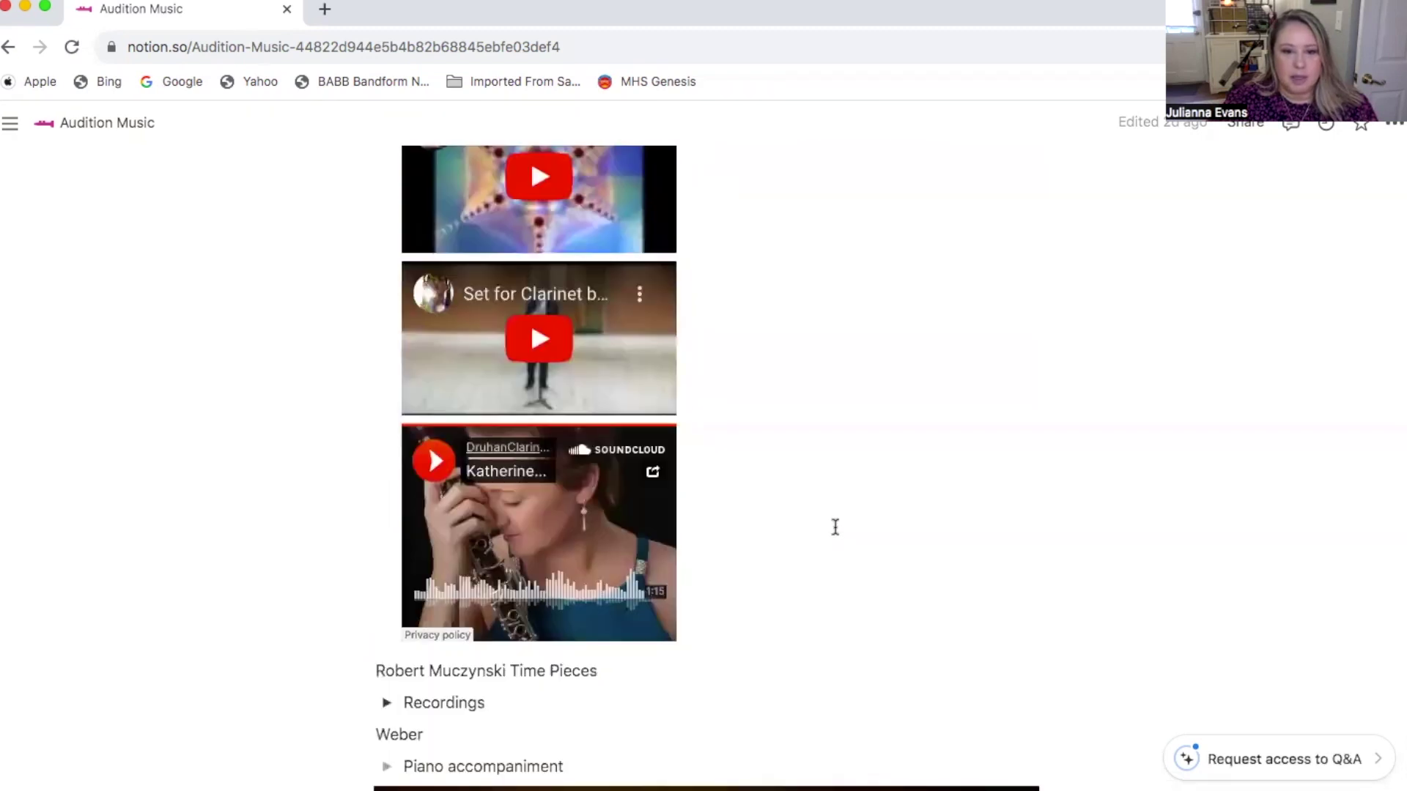
scroll(865, 509, down, 2)
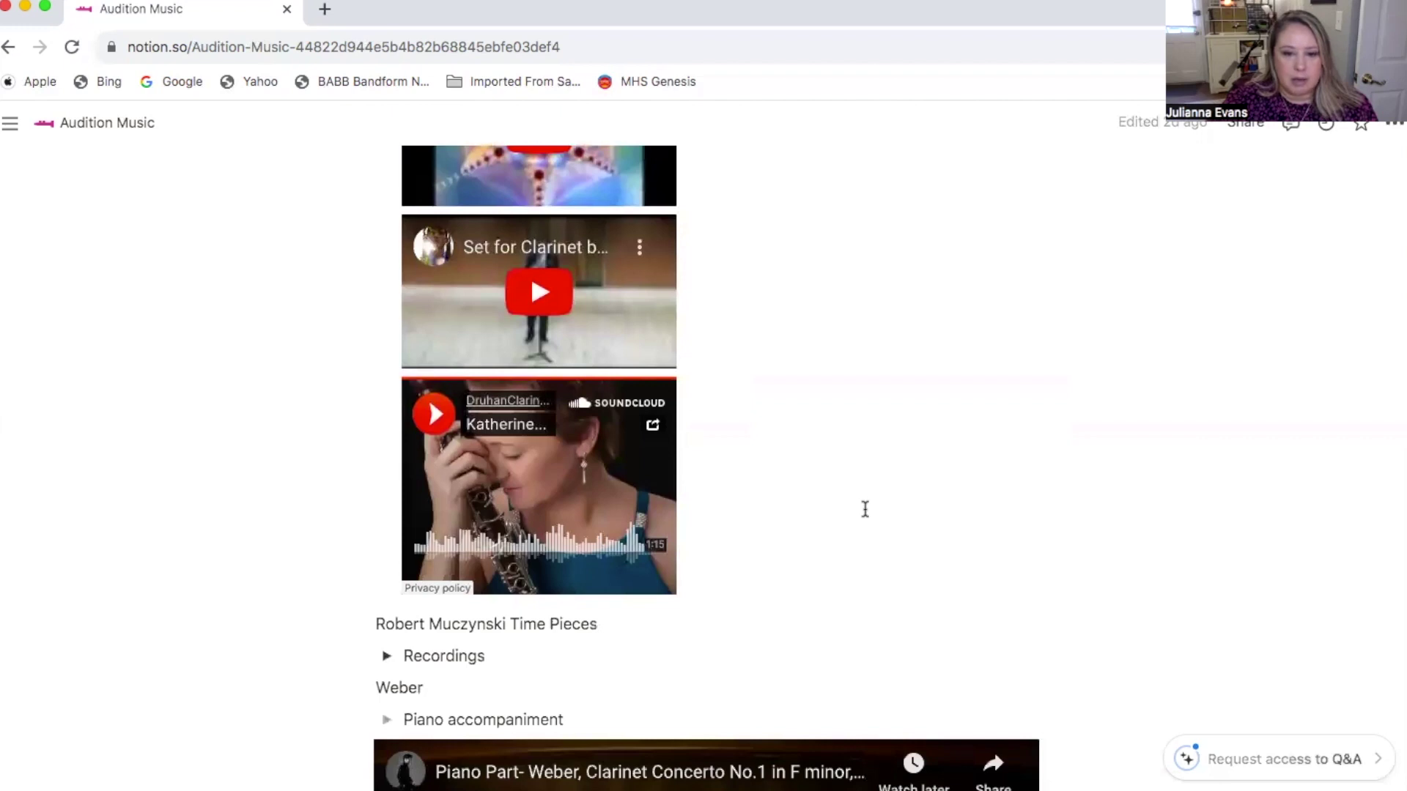
scroll(865, 509, down, 3)
scroll(865, 509, up, 5)
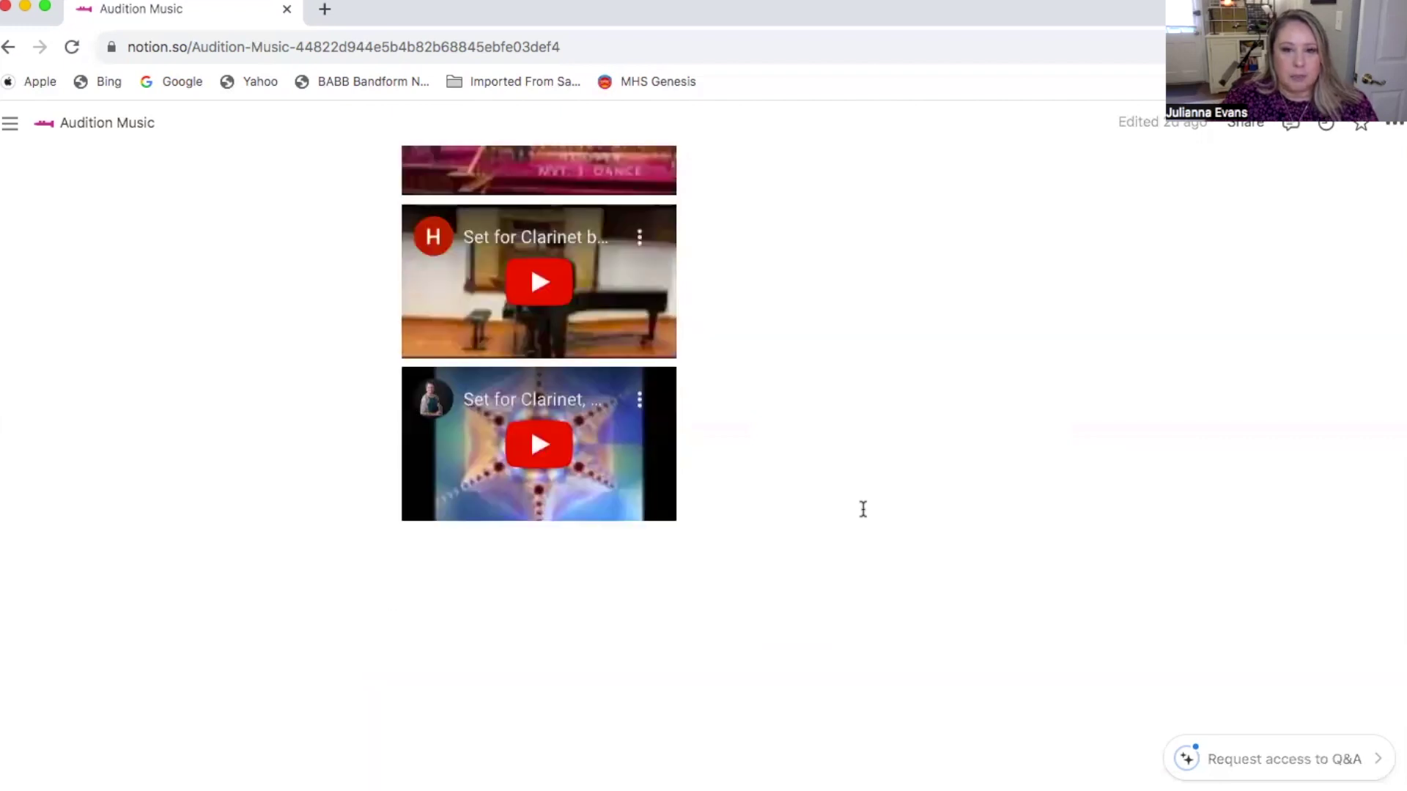
scroll(862, 511, up, 6)
scroll(398, 374, up, 6)
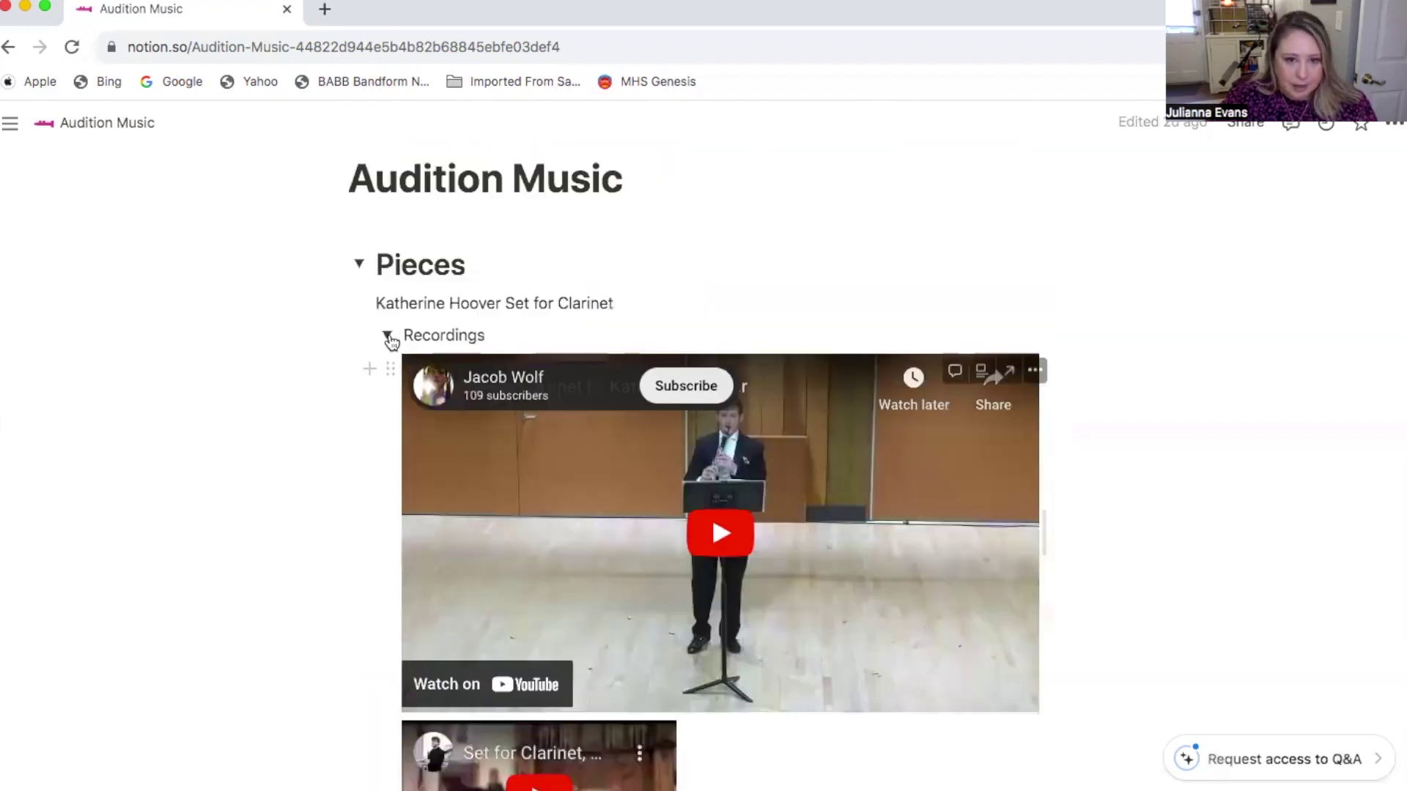
click(396, 339)
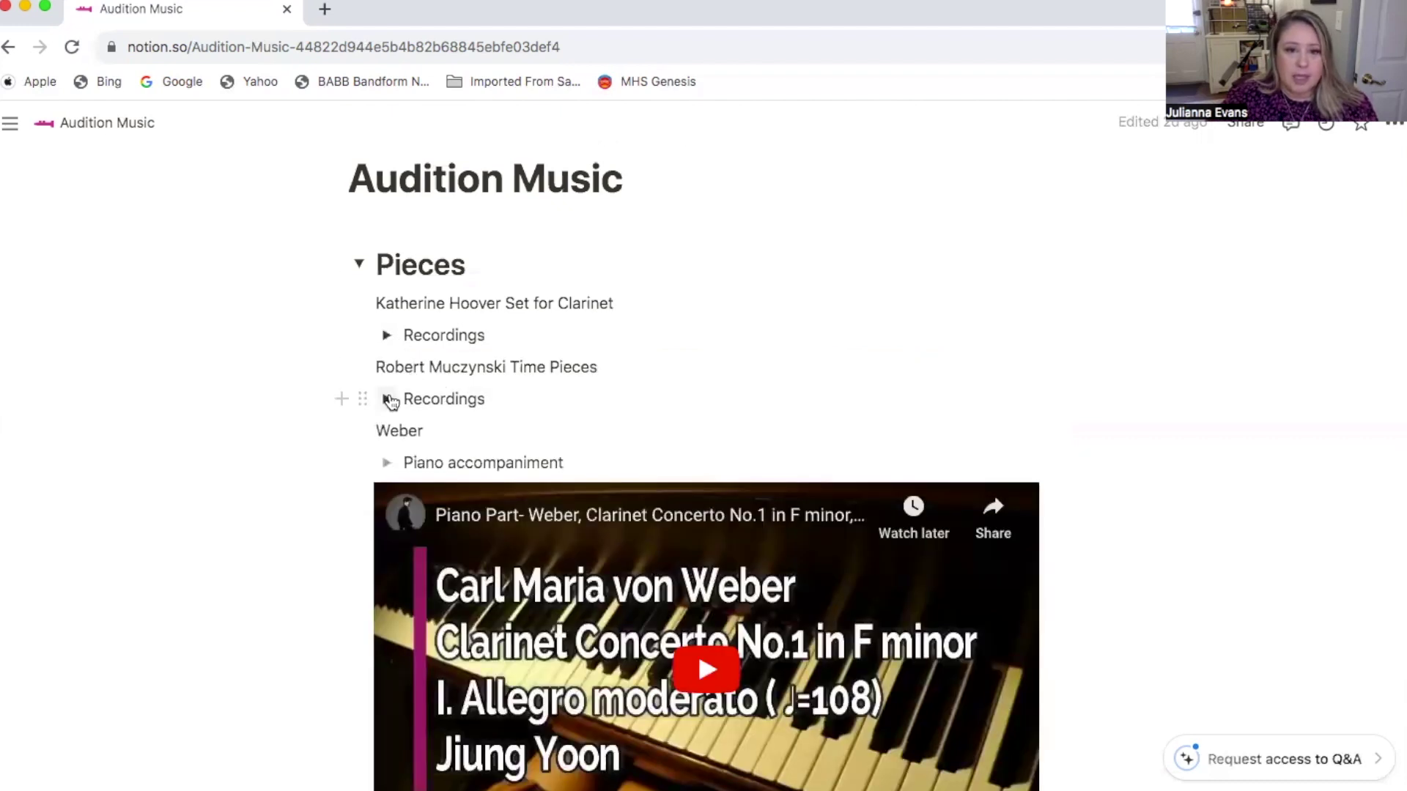
Step: Examine the embedded videos in the Recordings toggle under Robert Muczynski Time Pieces, and collapse it again
click(389, 399)
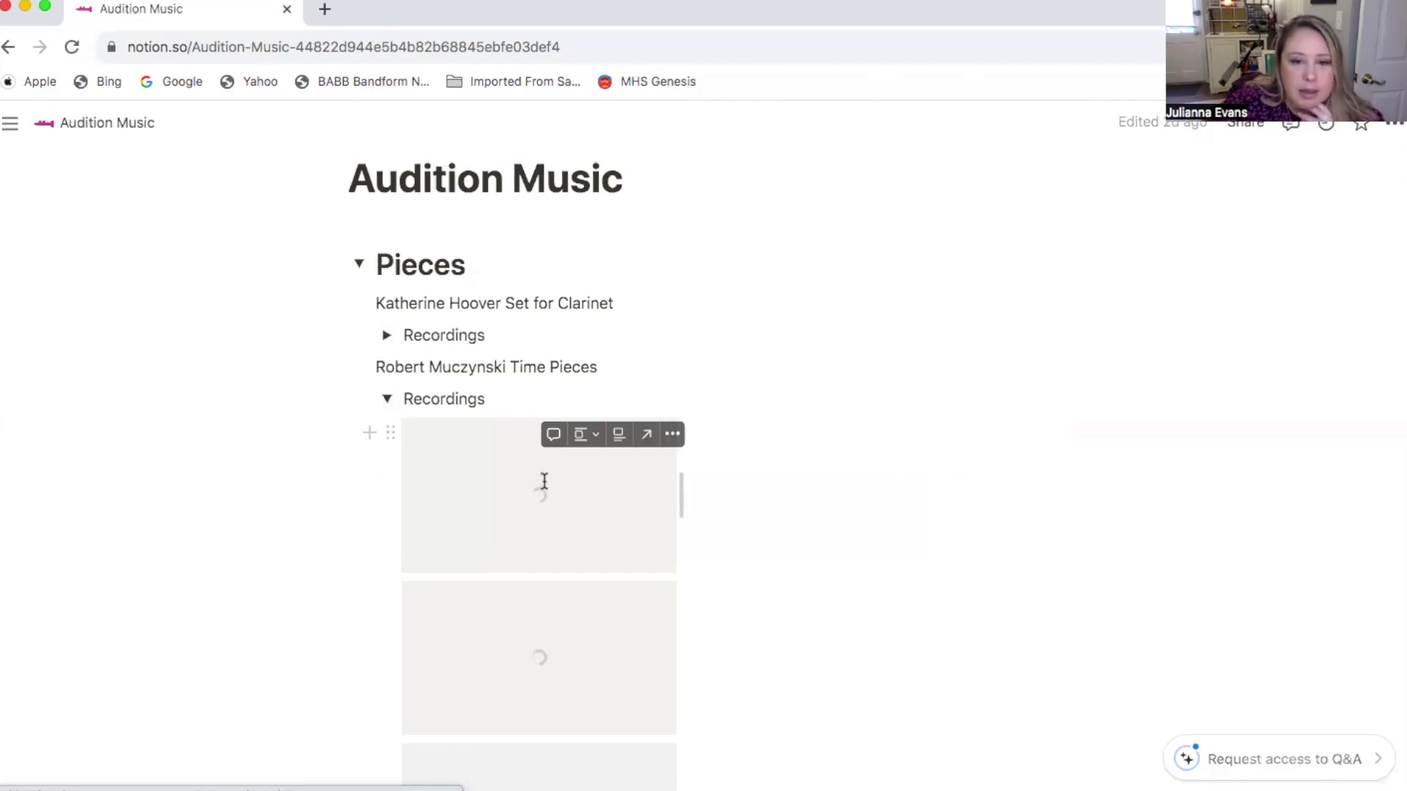
scroll(544, 481, down, 2)
scroll(544, 482, down, 4)
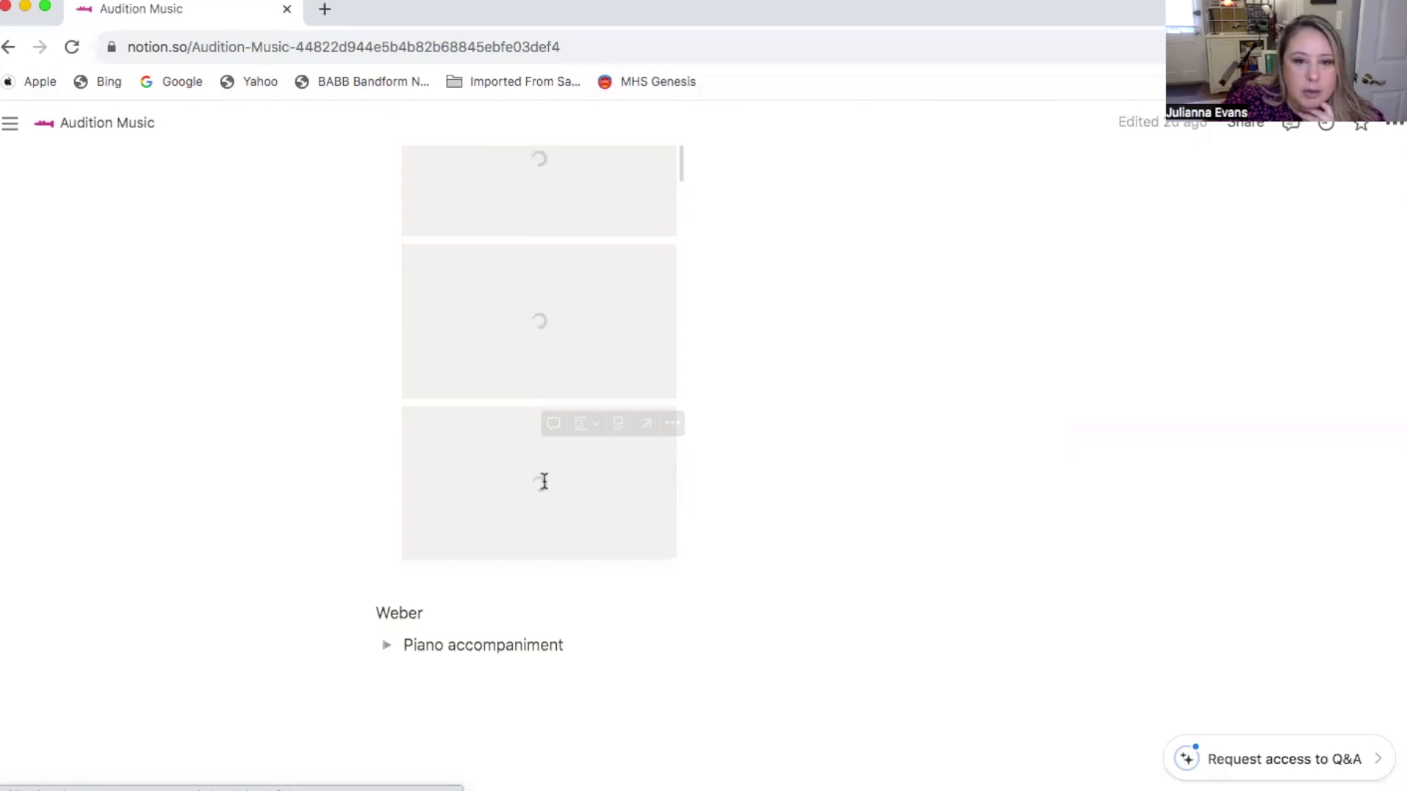
scroll(544, 482, up, 1)
scroll(545, 482, up, 2)
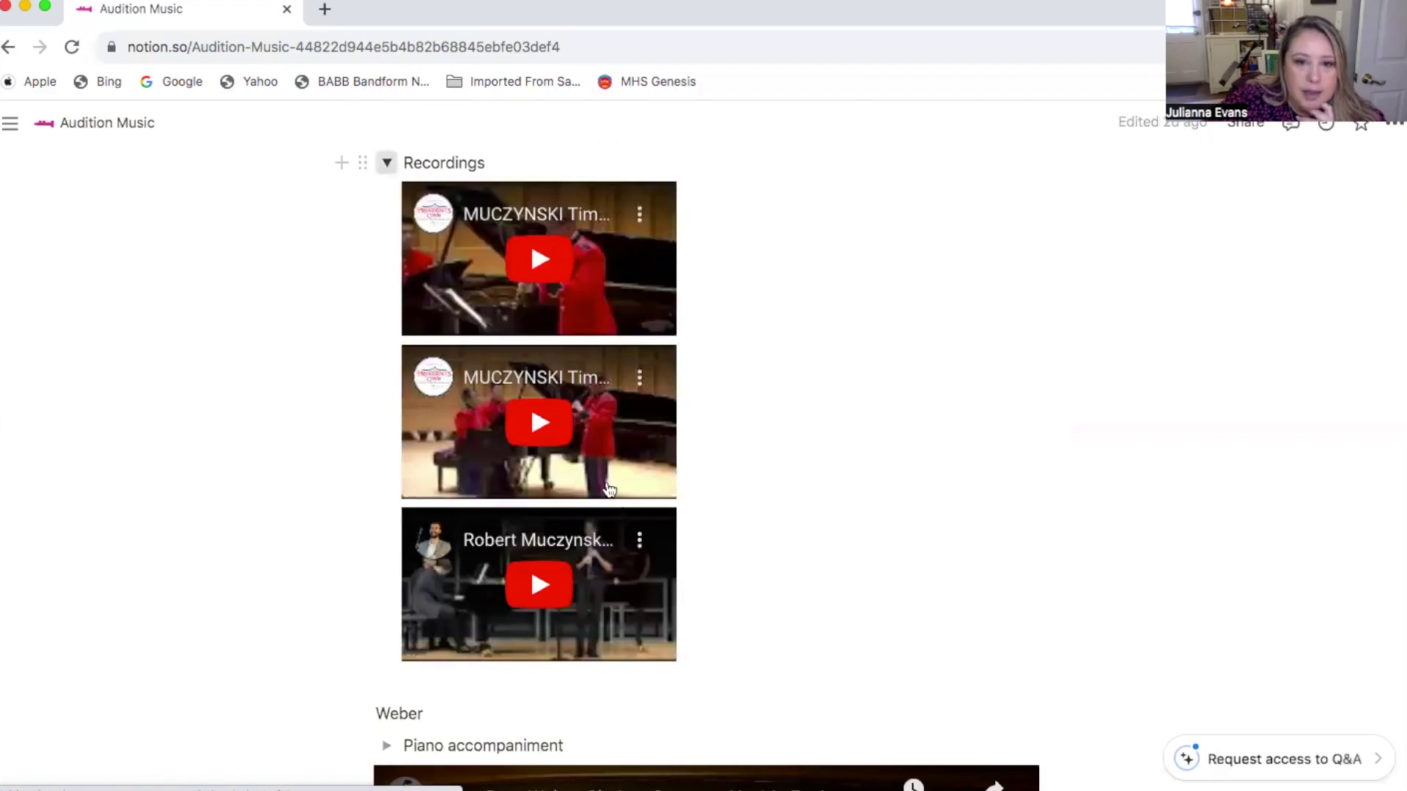
click(388, 164)
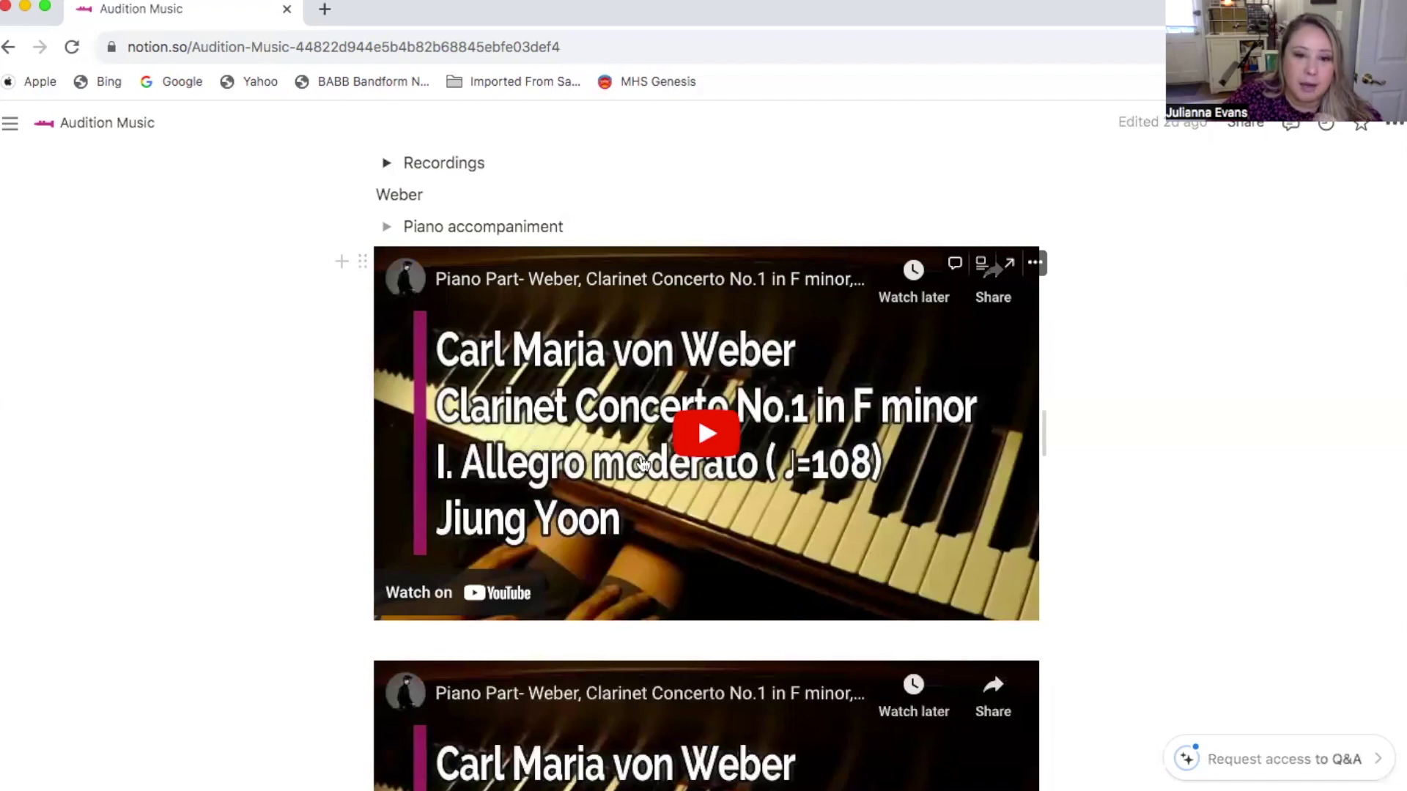
Step: Examine the Weber Clarinet Concerto No.1 piano-part videos for the Allegro moderato and Adagio ma non troppo movements
scroll(645, 476, down, 1)
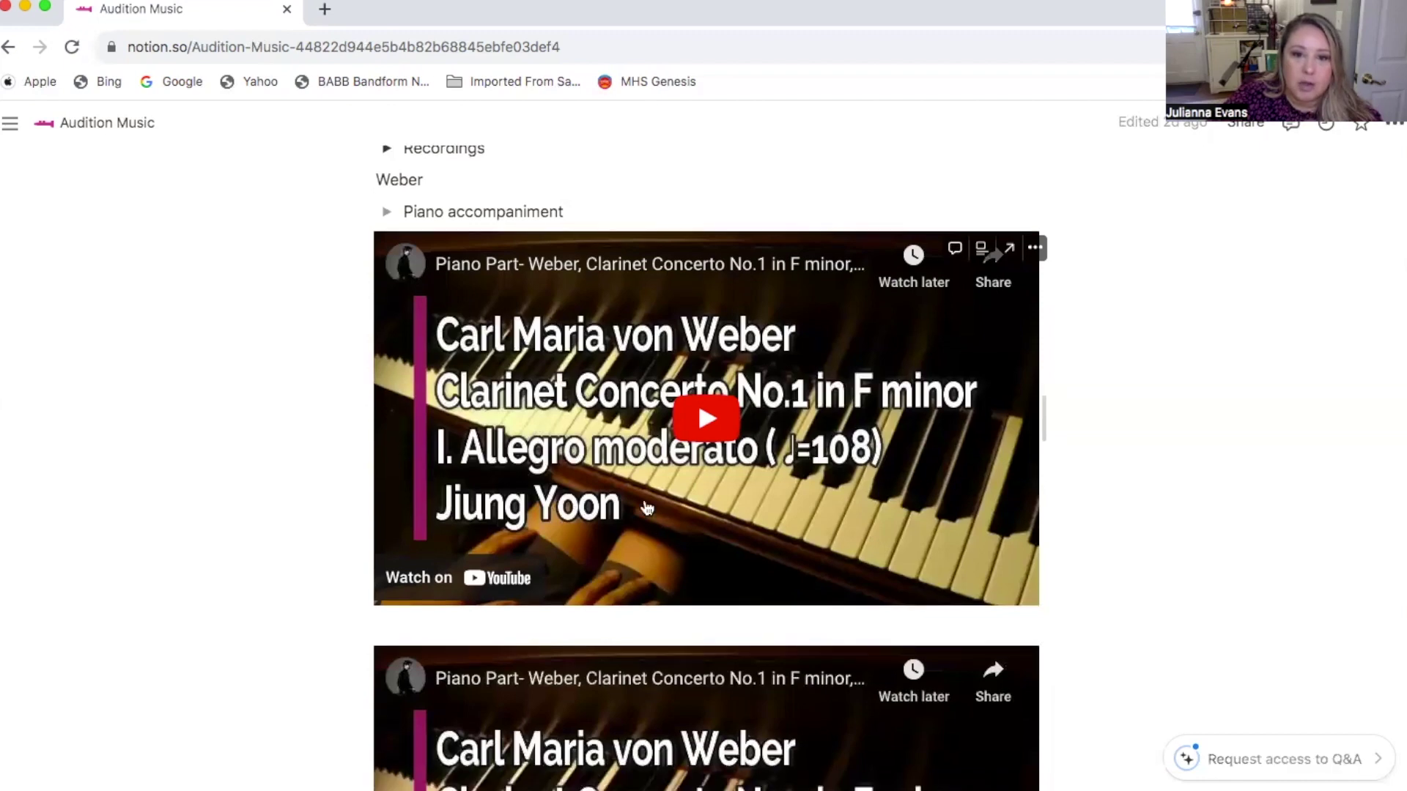
scroll(647, 508, down, 3)
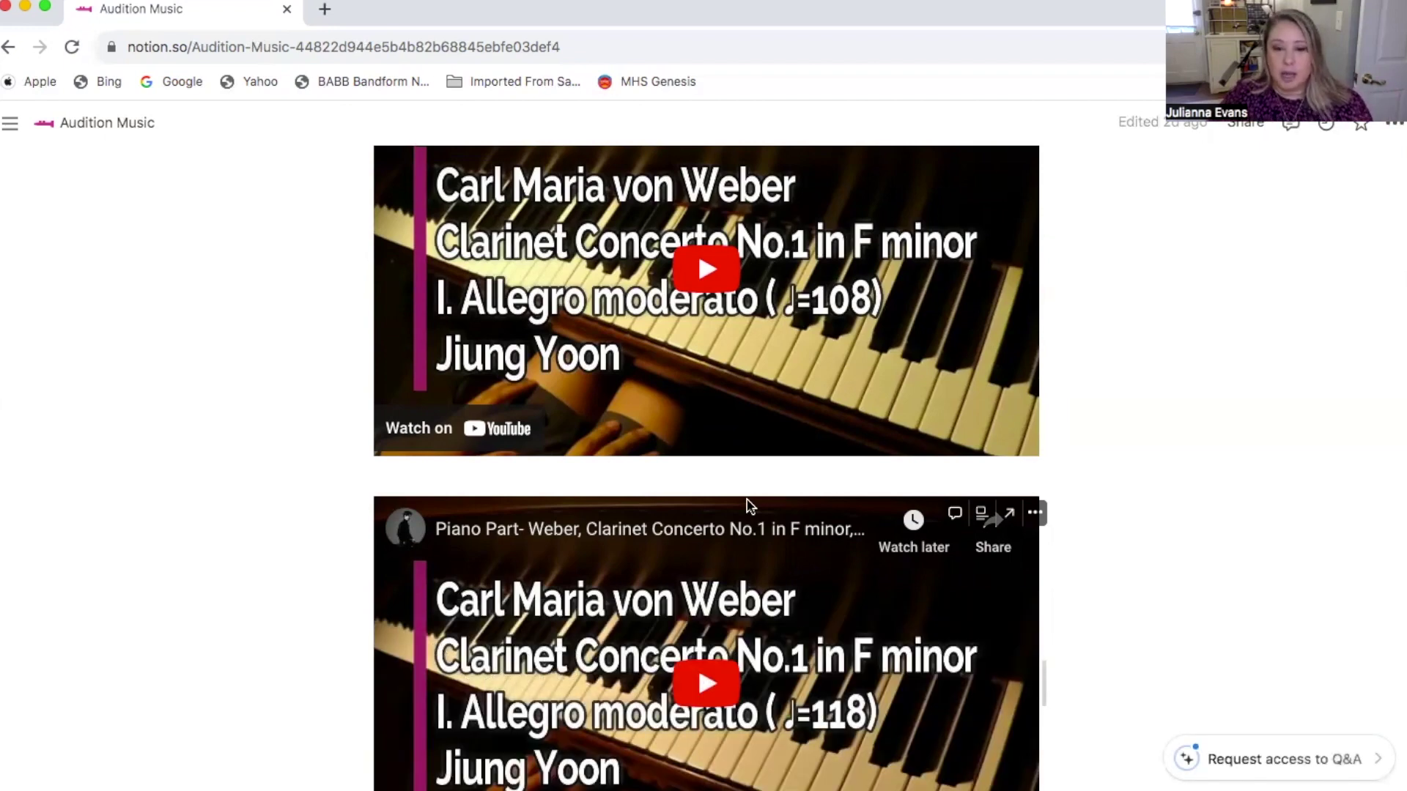
scroll(749, 505, down, 3)
scroll(748, 506, down, 1)
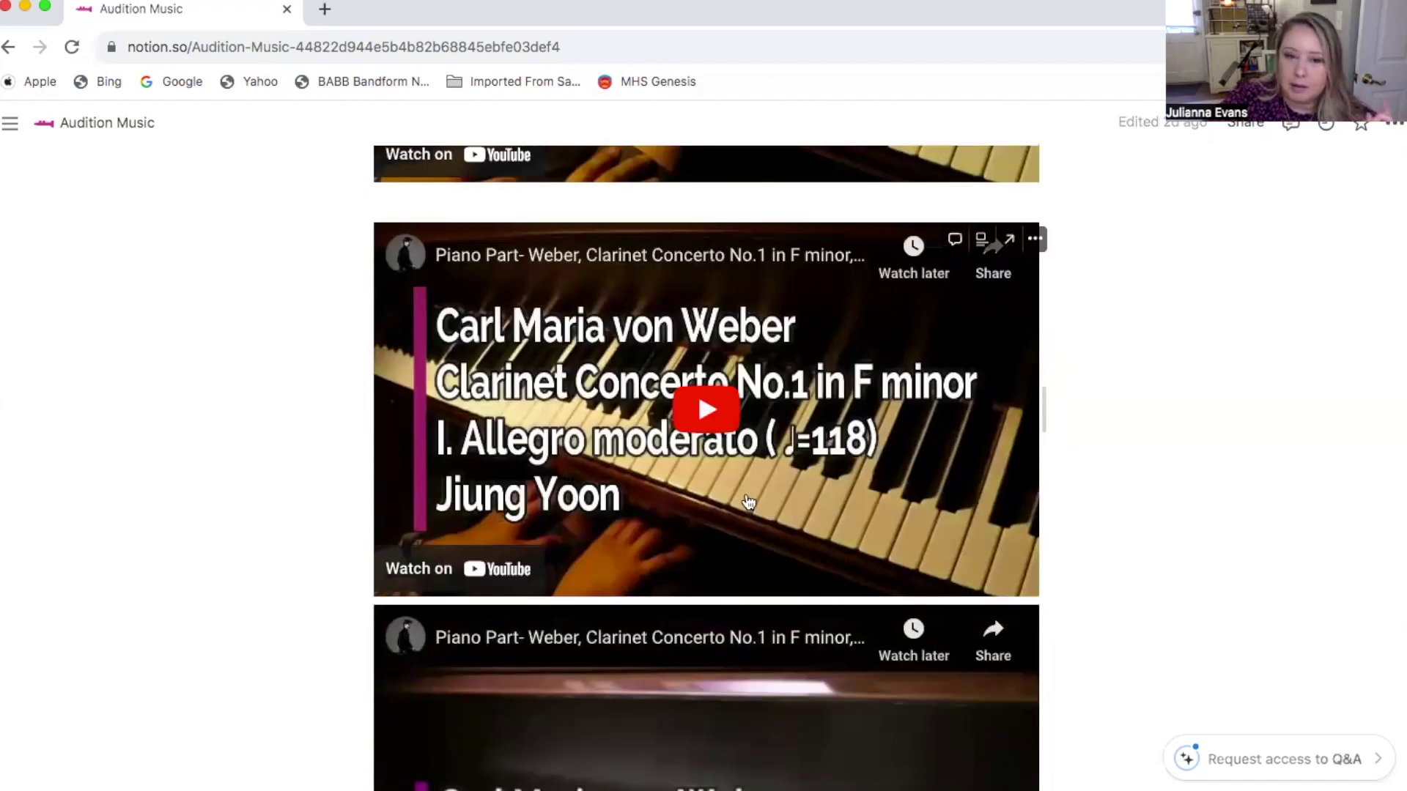
scroll(747, 502, up, 1)
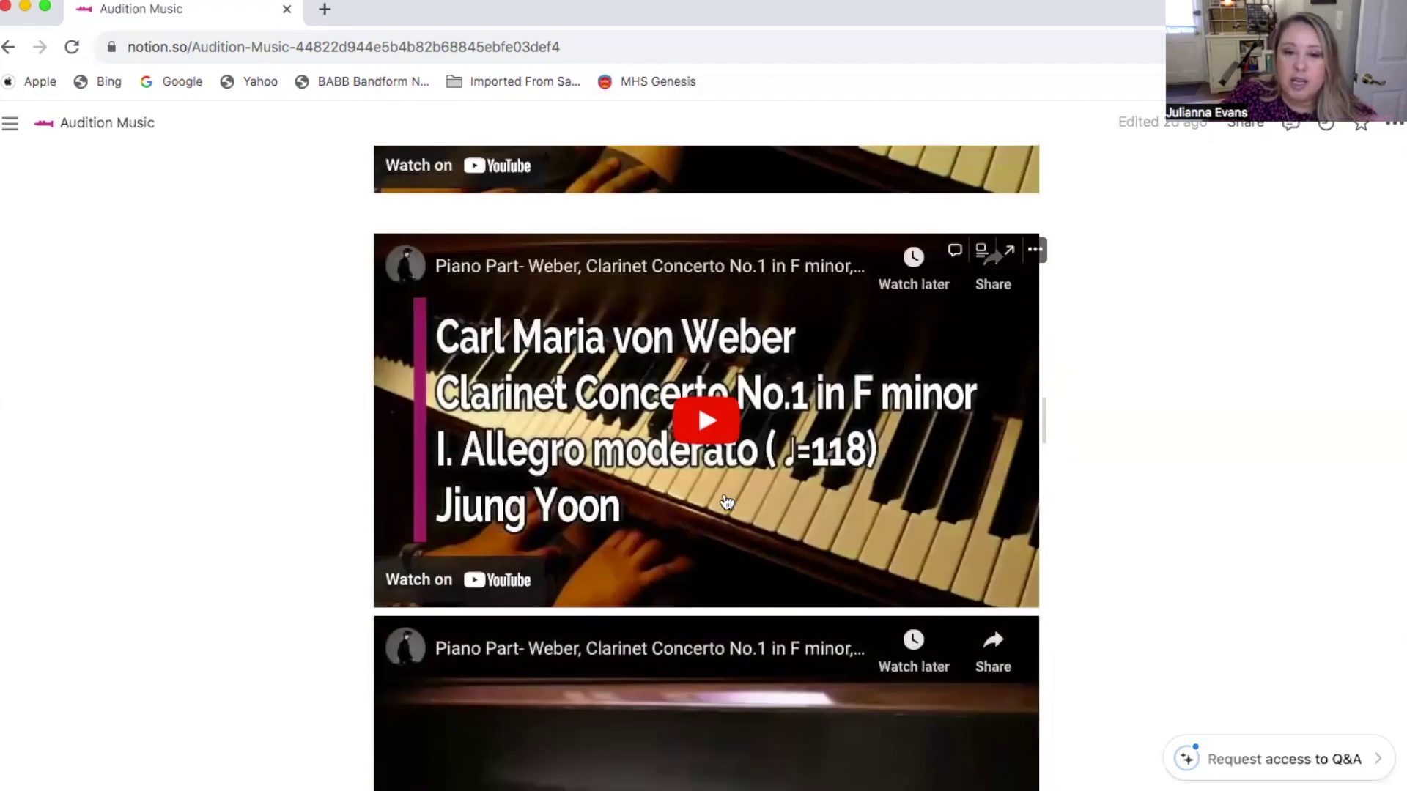
scroll(726, 503, down, 3)
scroll(726, 503, down, 3)
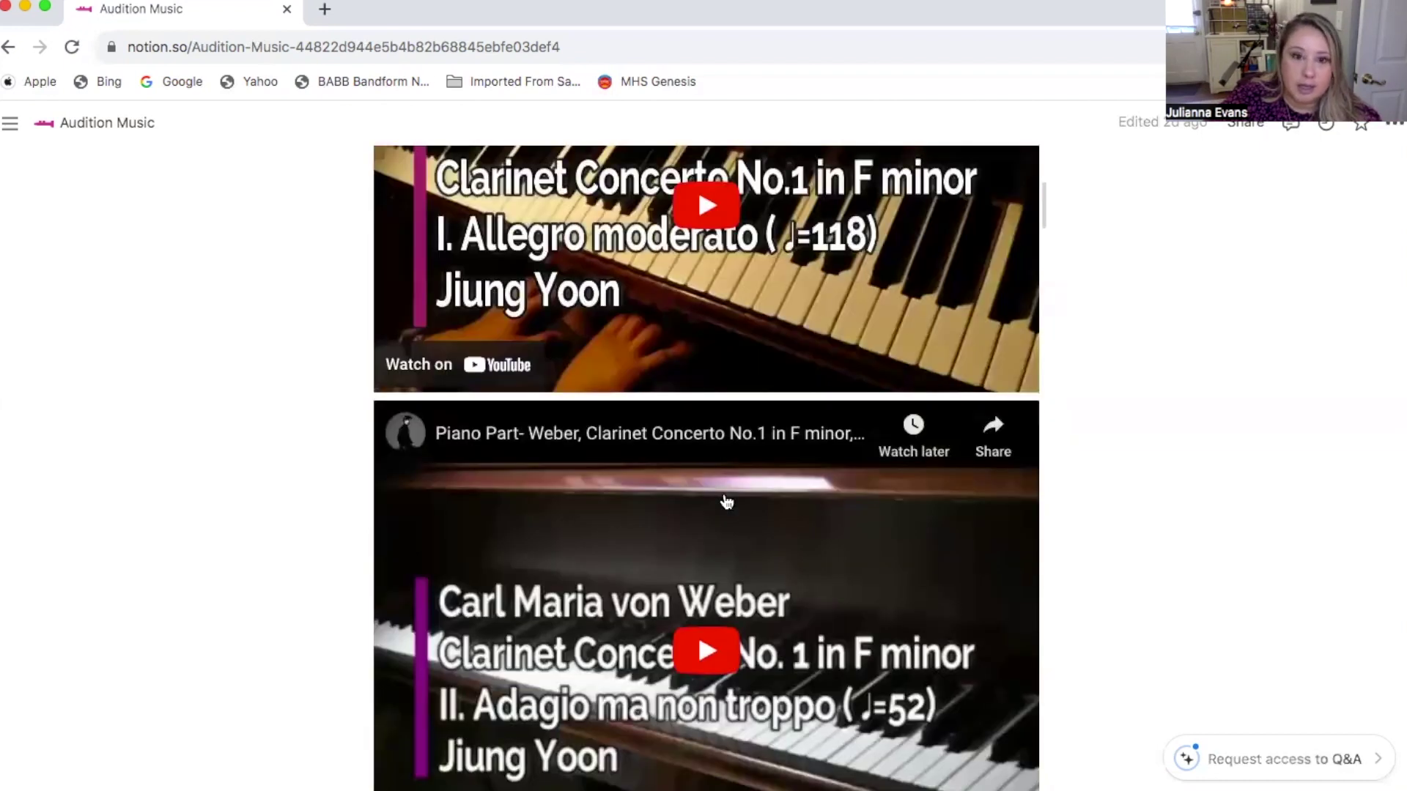
scroll(726, 503, down, 3)
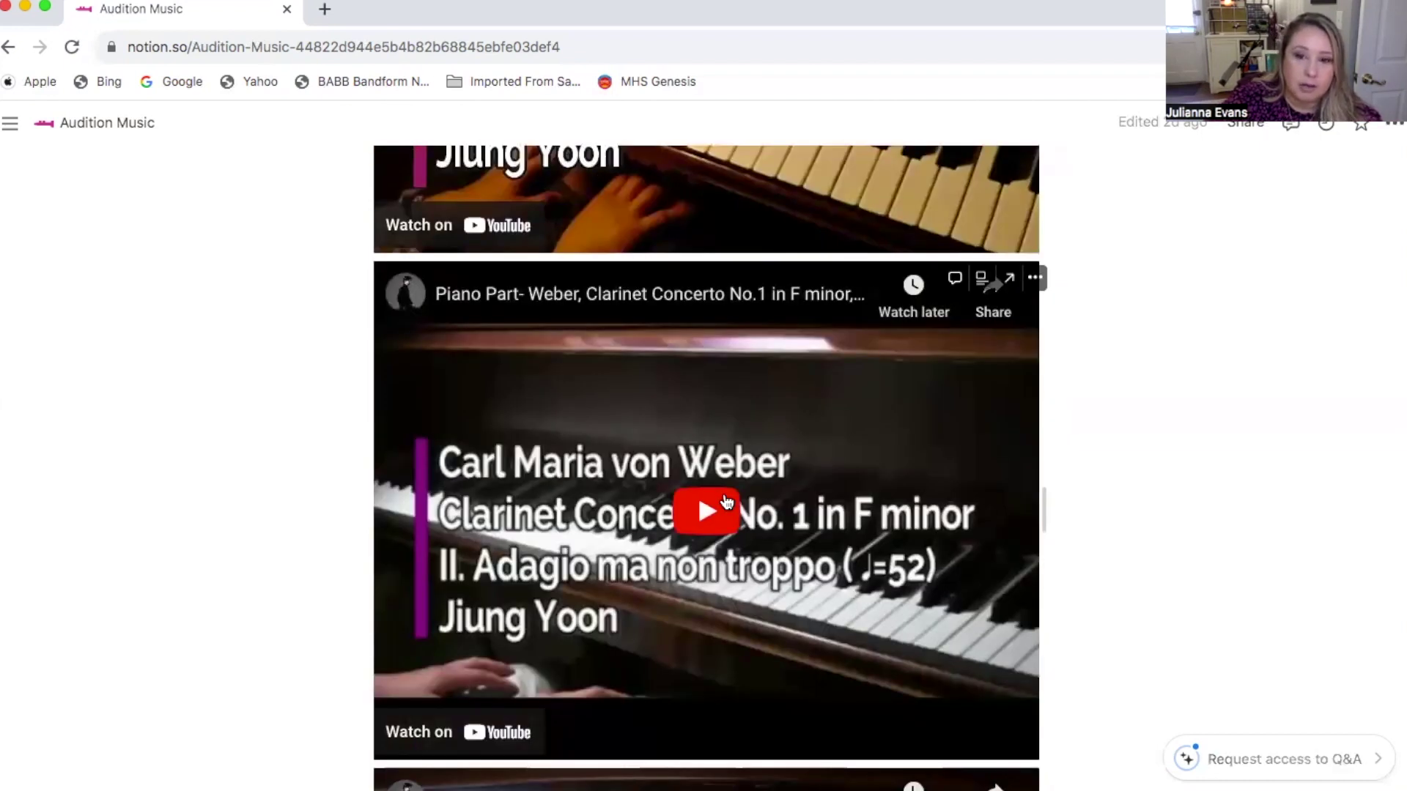
scroll(727, 503, down, 3)
scroll(726, 503, up, 3)
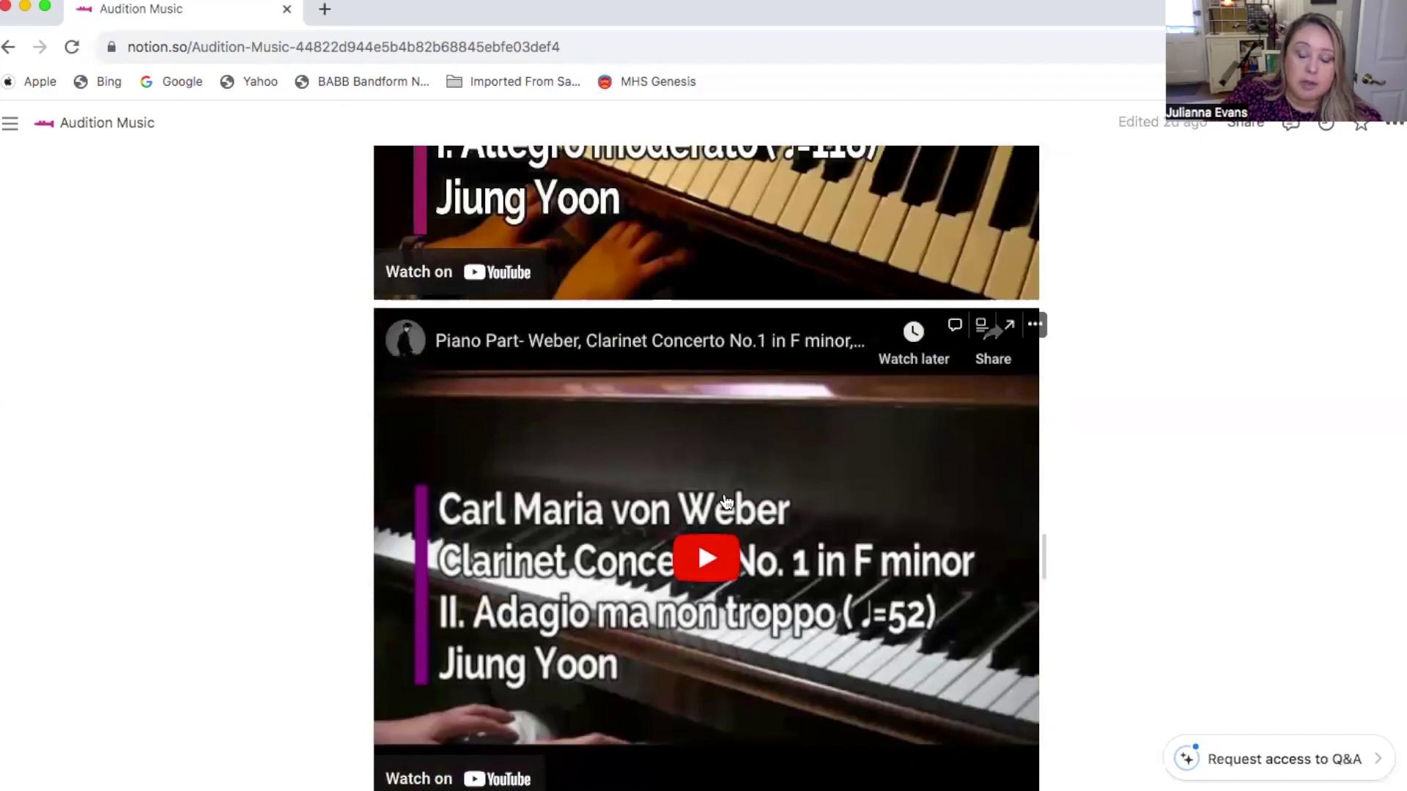
scroll(726, 503, up, 5)
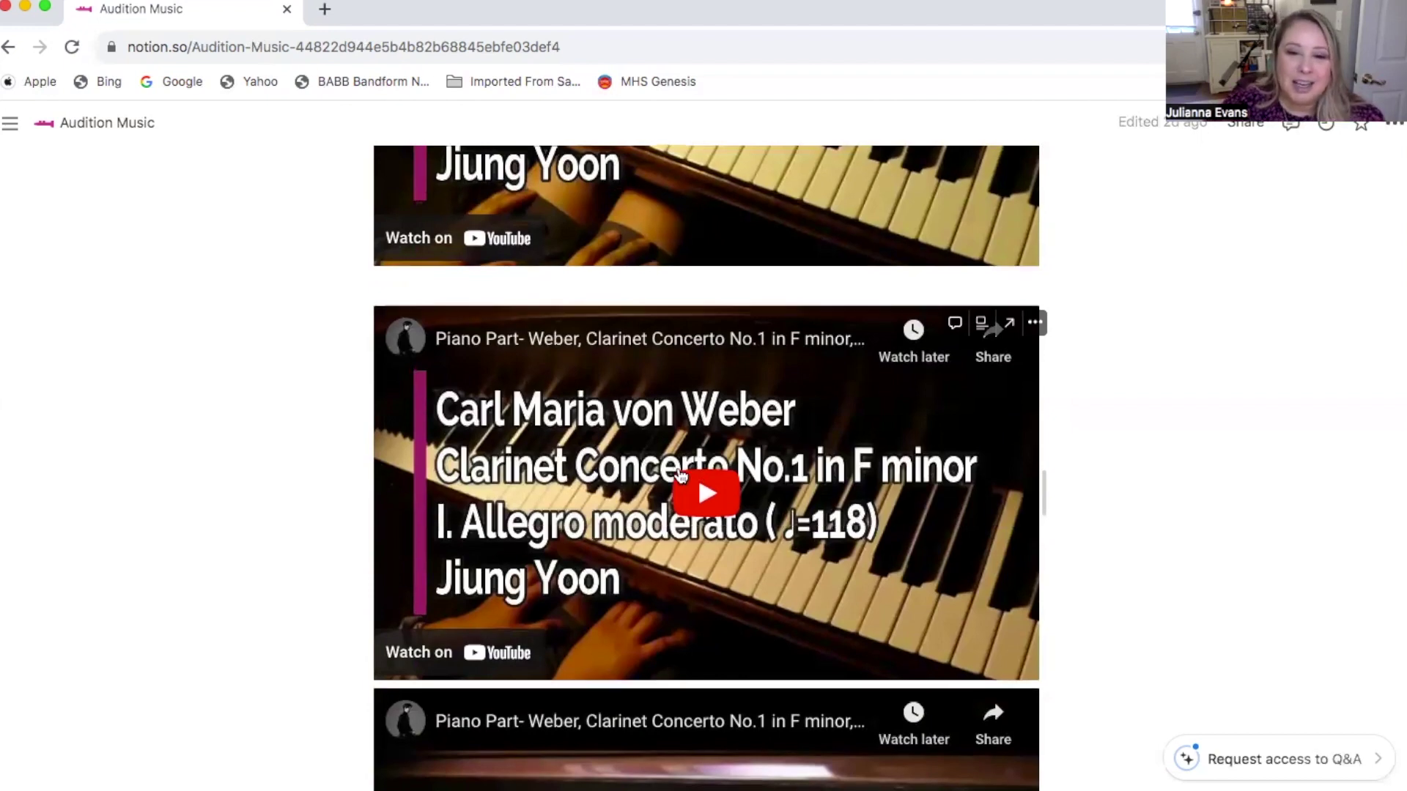
Step: Examine the piano-part videos for the Weber concerto's Rondo and the first movement of Muczynski's Time Pieces
scroll(681, 474, down, 5)
scroll(683, 475, down, 5)
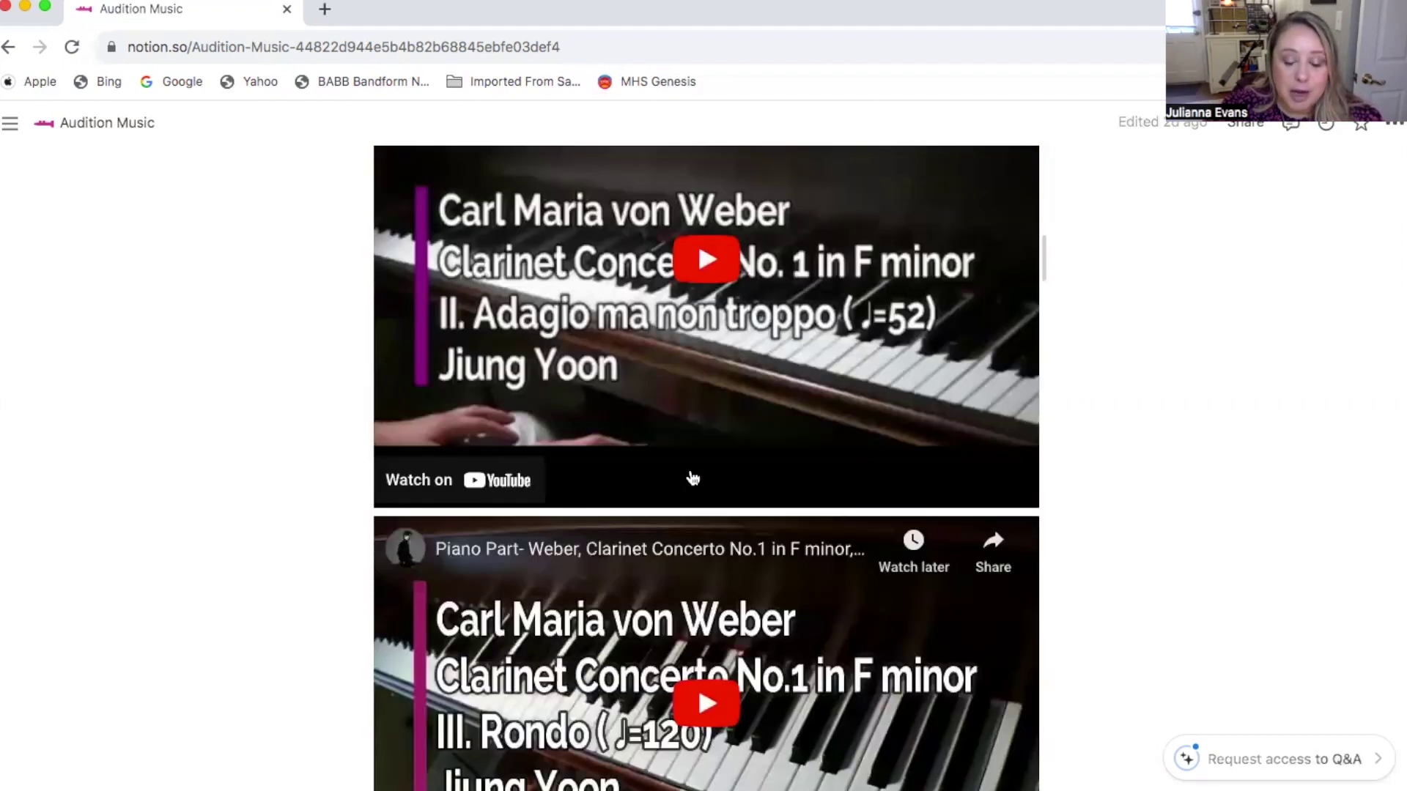
scroll(688, 477, down, 3)
scroll(733, 483, down, 3)
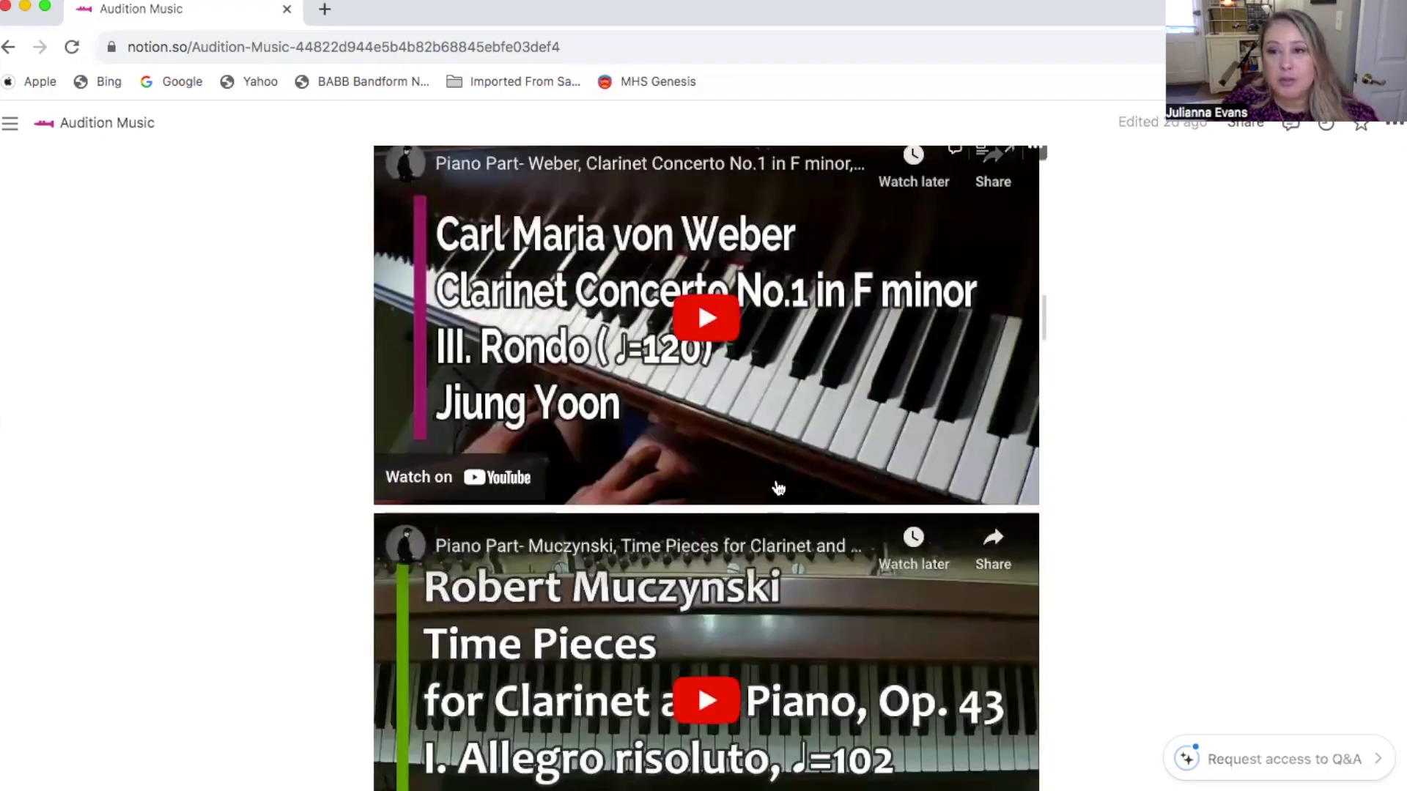
scroll(778, 486, up, 1)
scroll(784, 482, up, 1)
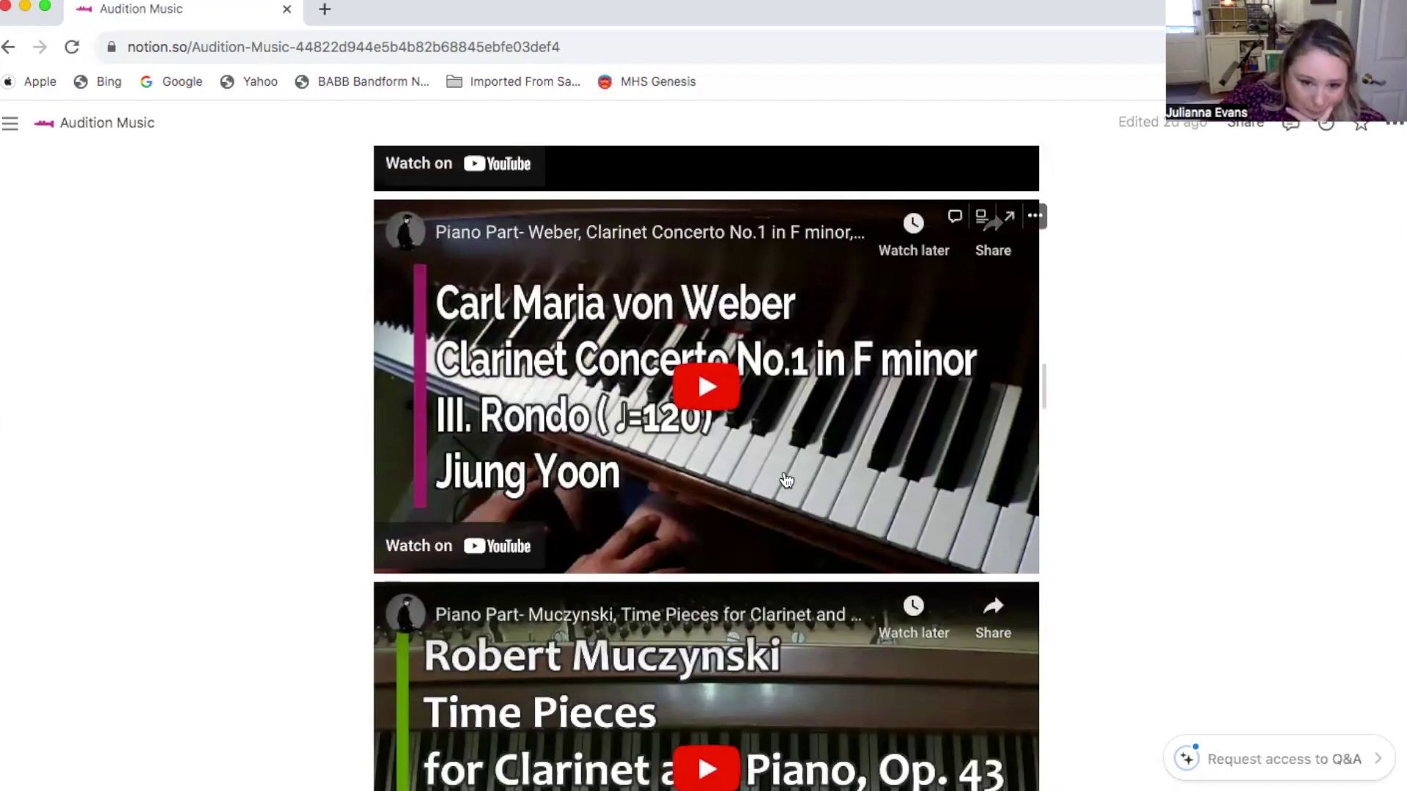
scroll(787, 480, down, 1)
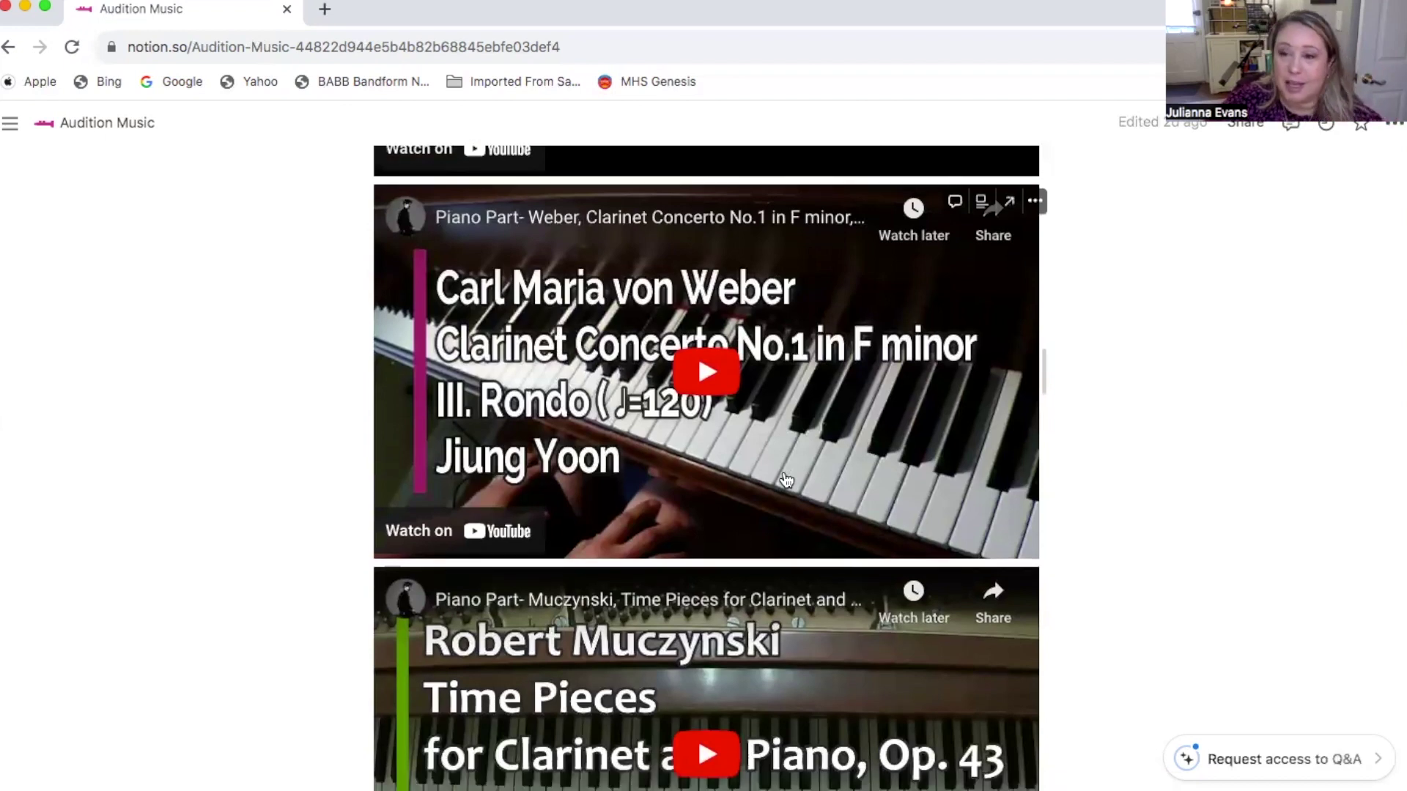
scroll(787, 480, down, 3)
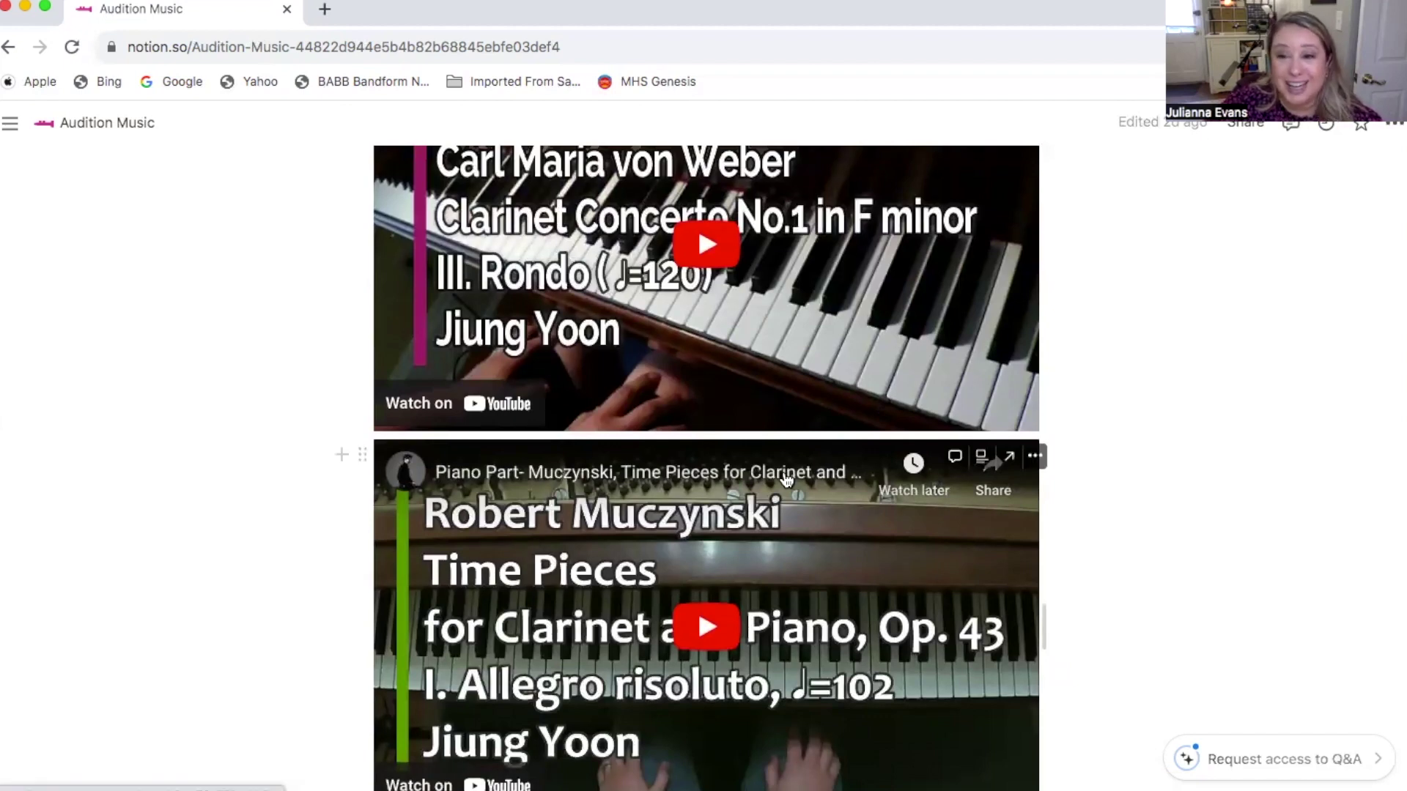
Step: Examine the Allegro risoluto piano-part video of Muczynski's Time Pieces, and look back at the Weber concerto's Adagio and Rondo videos
scroll(786, 480, down, 1)
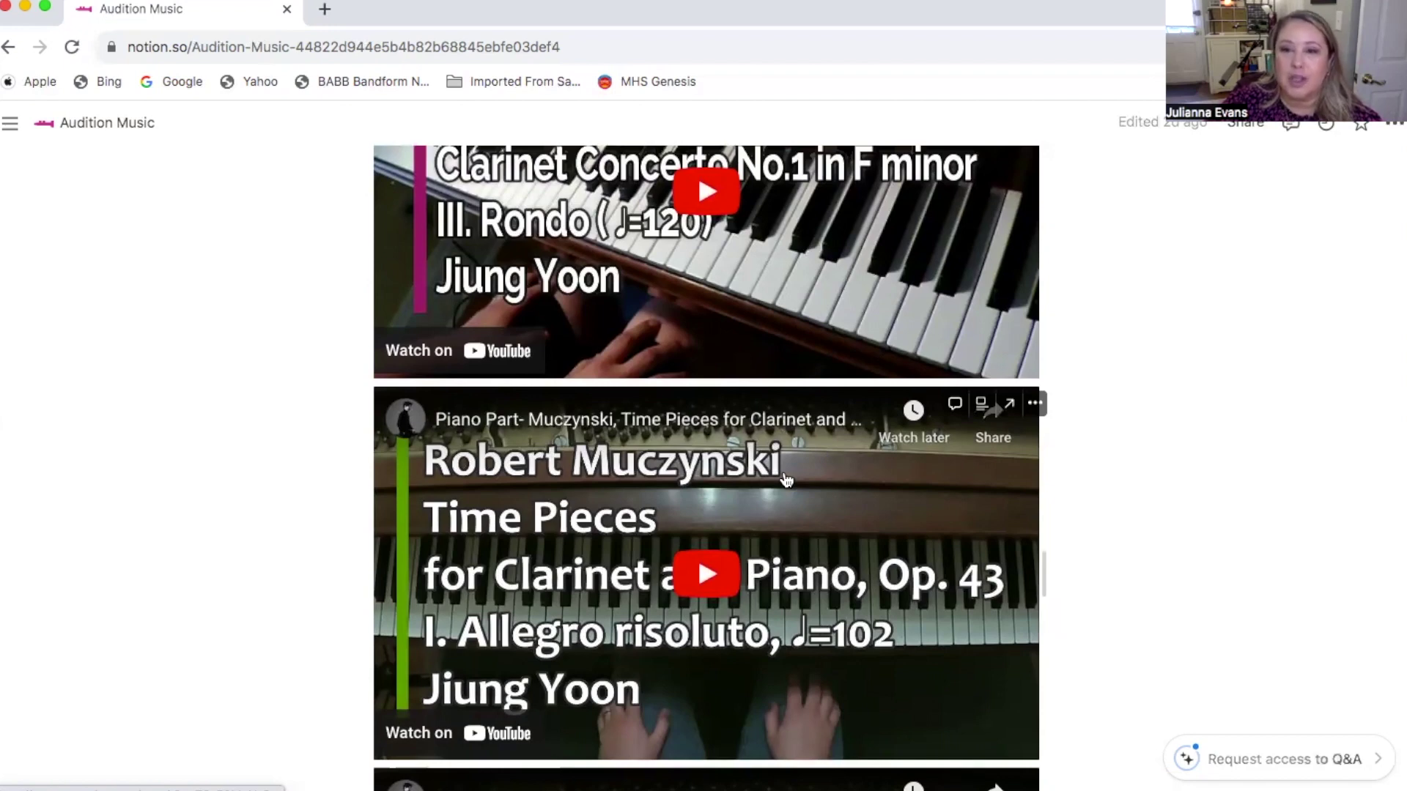
scroll(786, 480, down, 2)
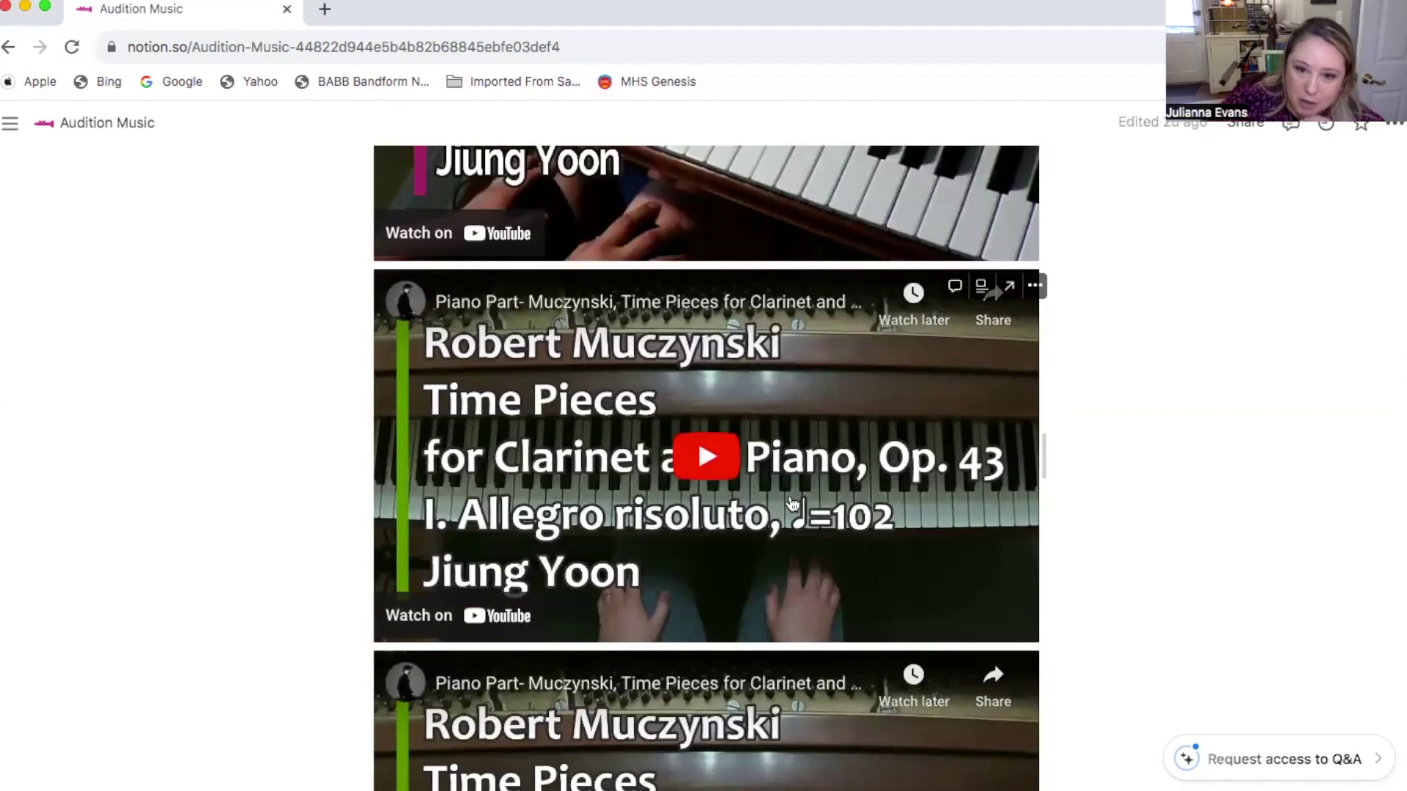
scroll(792, 502, down, 1)
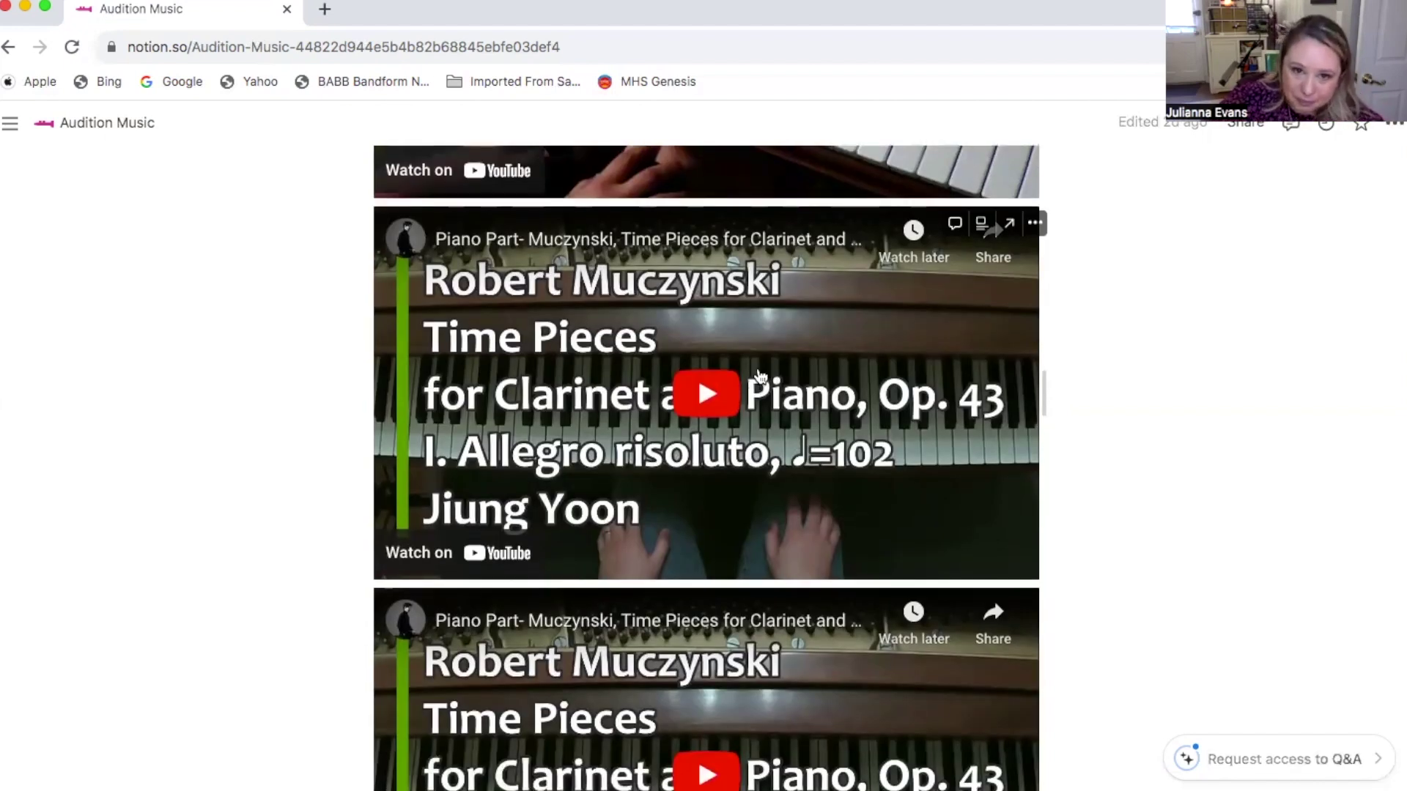
scroll(759, 376, down, 10)
scroll(650, 430, up, 1)
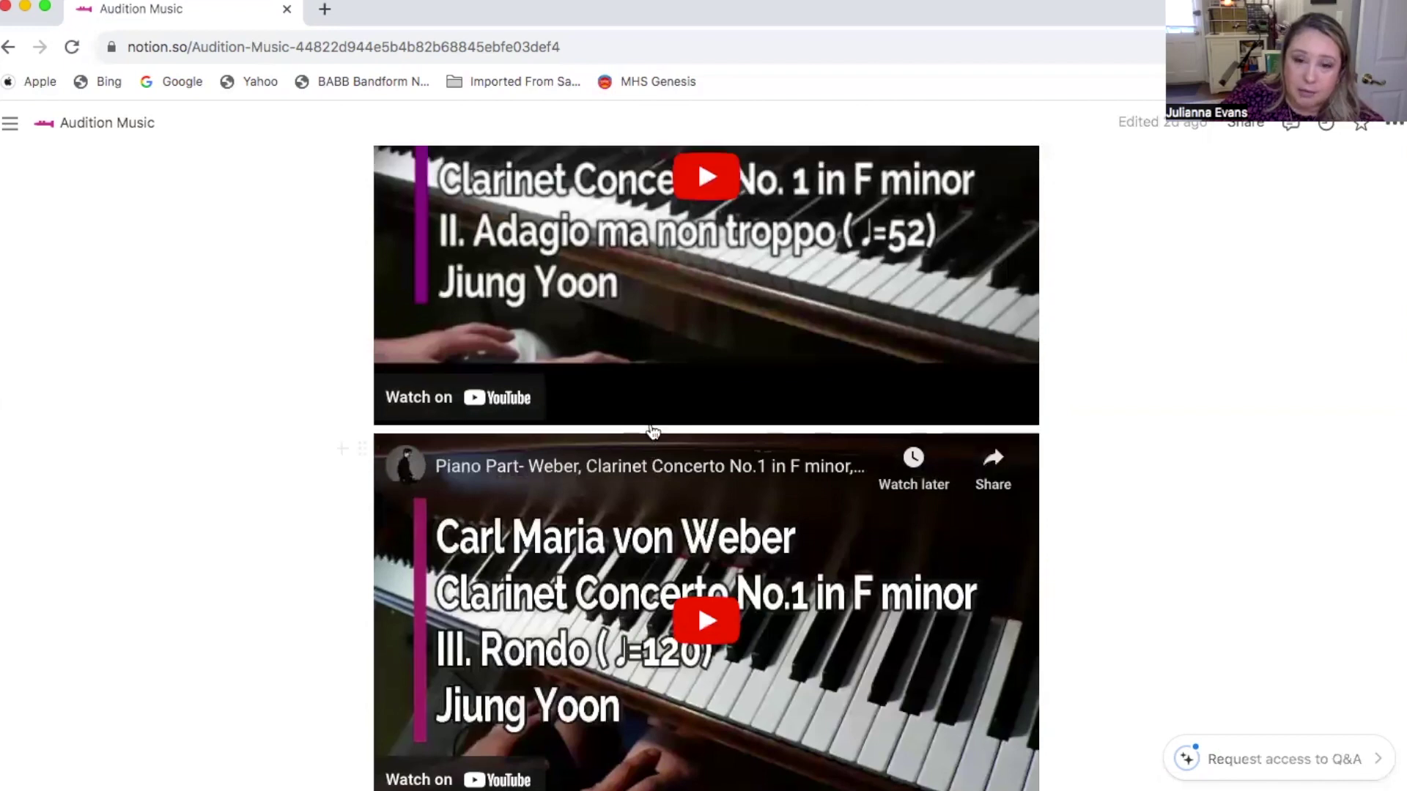
scroll(652, 431, down, 5)
scroll(648, 434, down, 2)
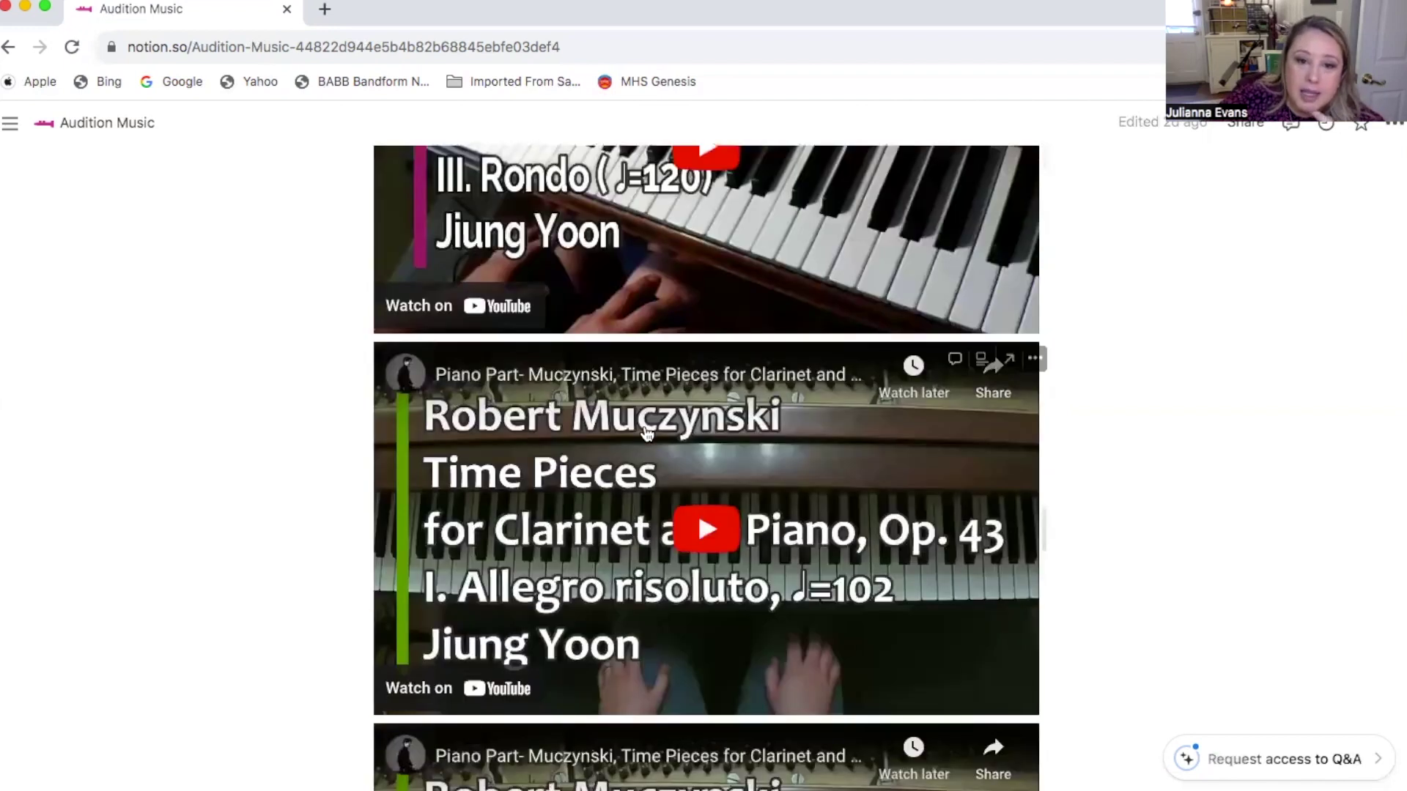
Step: Examine the piano-part videos for movements I, Allegro risoluto, and II, Andante espressivo, of Muczynski's Time Pieces
scroll(647, 434, down, 2)
scroll(647, 433, down, 1)
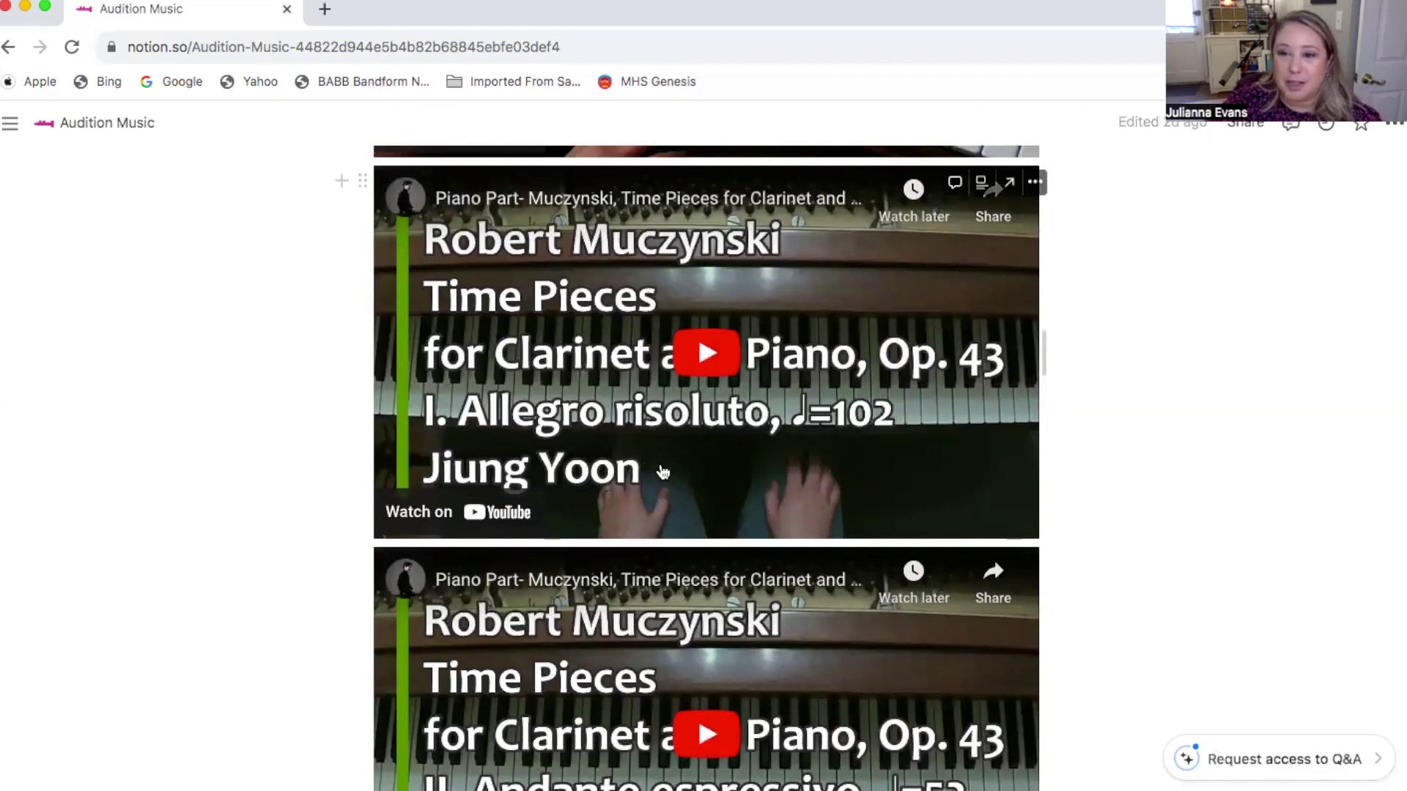
scroll(663, 473, down, 1)
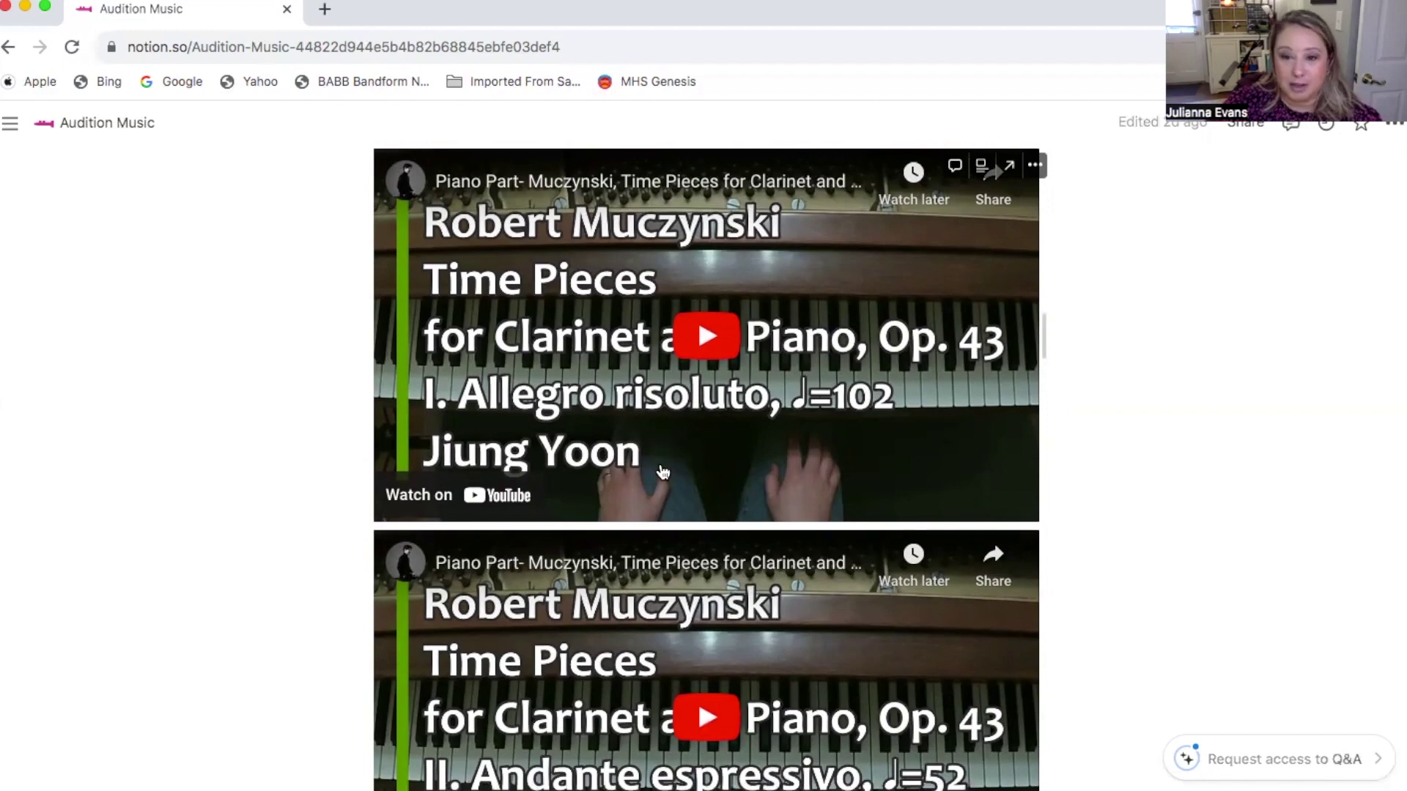
scroll(663, 472, down, 3)
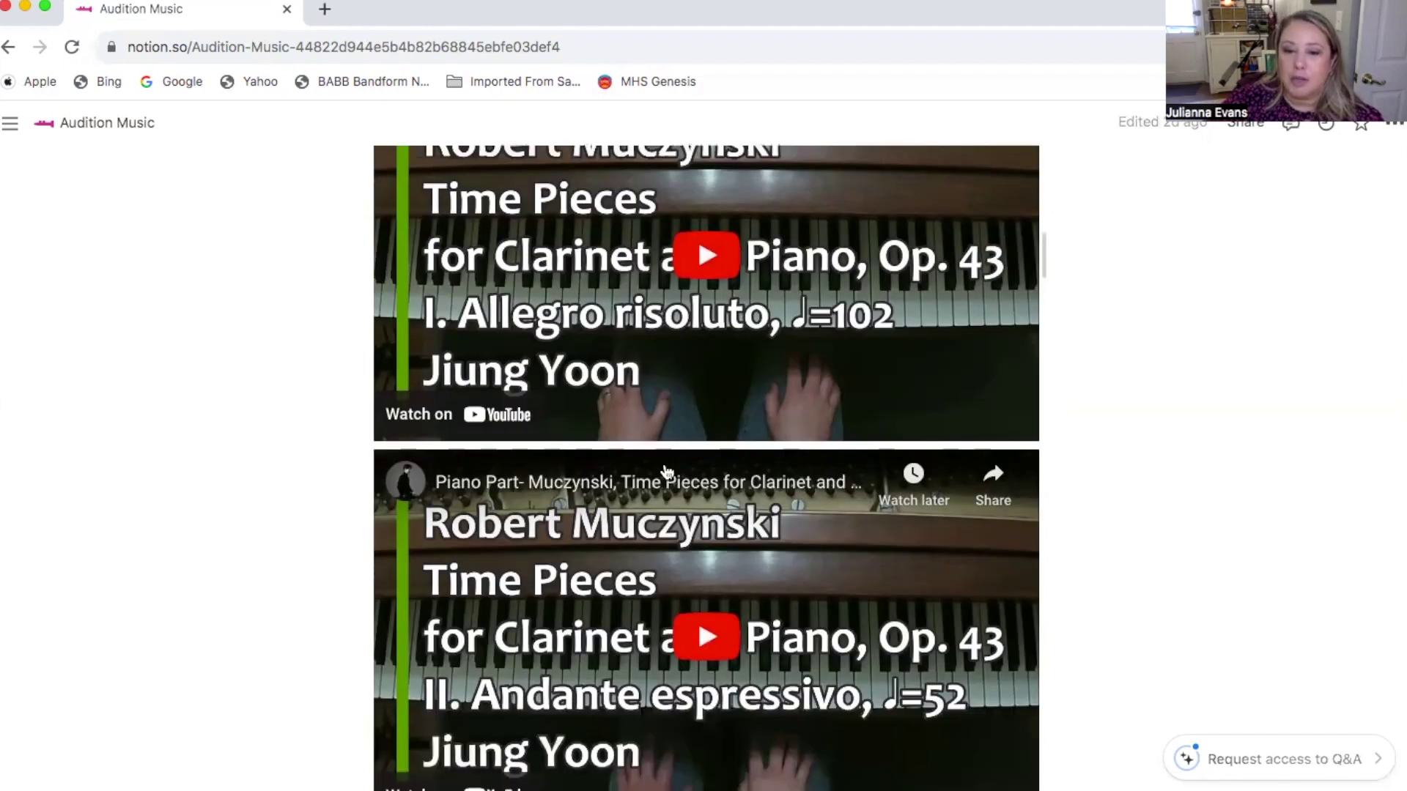
scroll(665, 472, down, 6)
scroll(665, 473, down, 10)
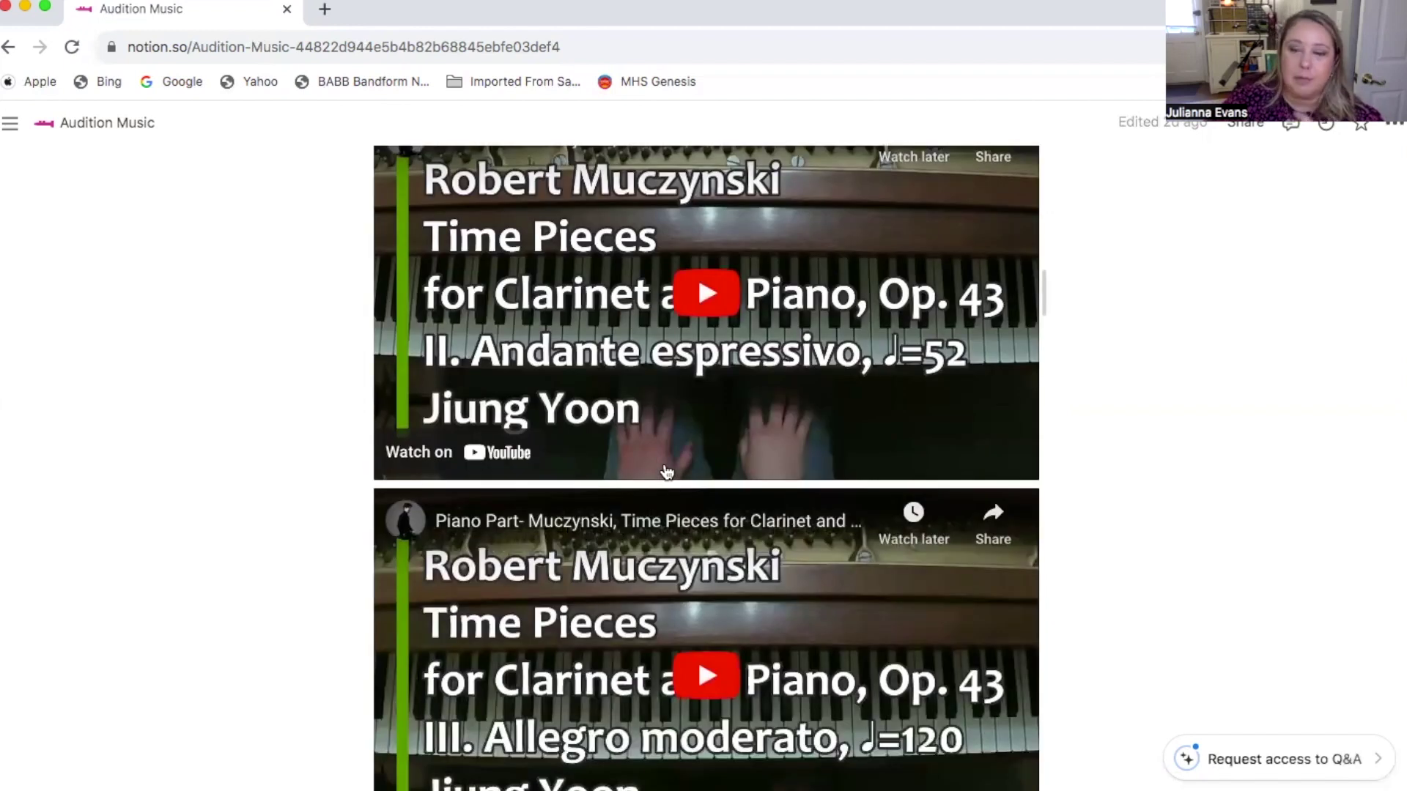
Step: Examine the piano-part videos for movements III, Allegro moderato, and IV, Allegro energico, of Muczynski's Time Pieces
scroll(665, 473, down, 5)
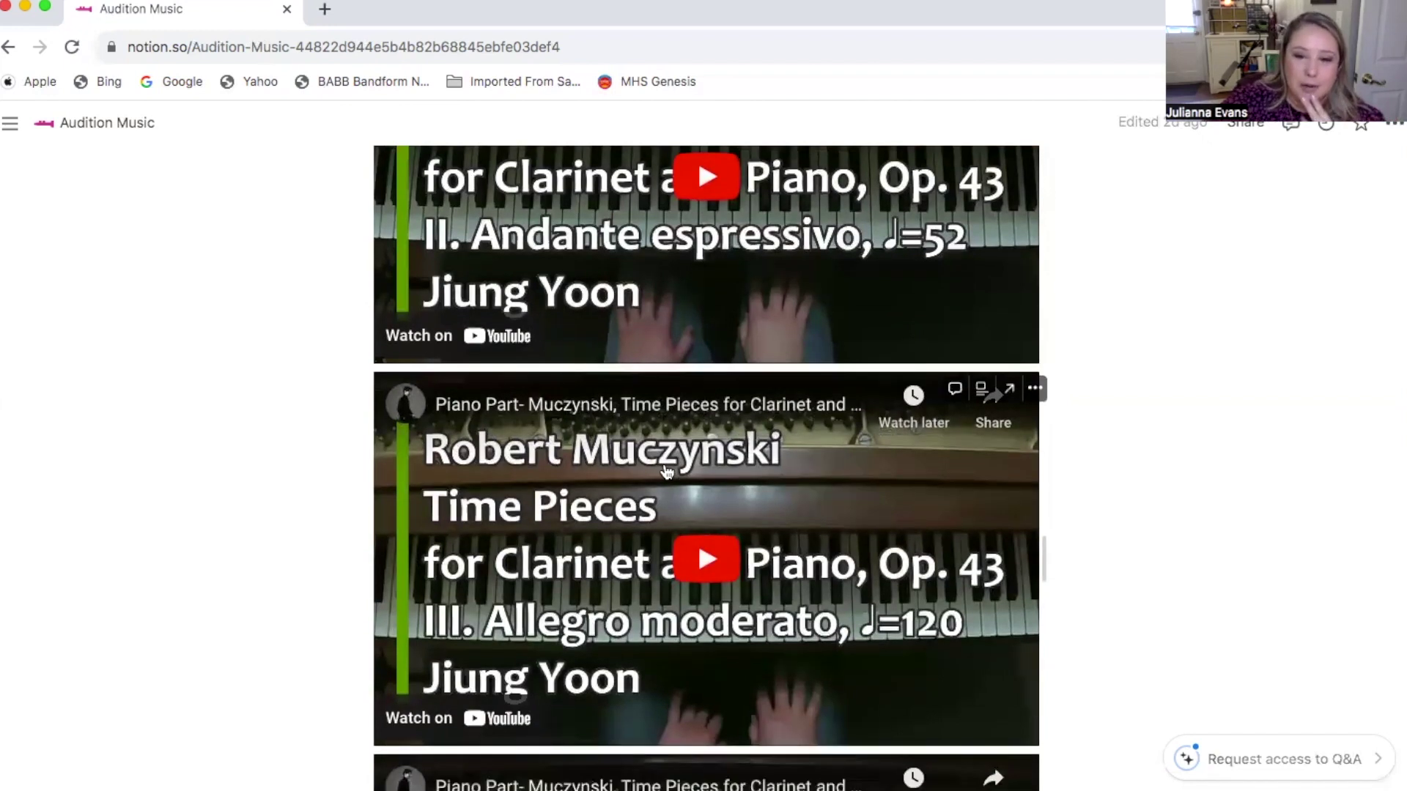
scroll(667, 473, down, 1)
scroll(708, 548, down, 3)
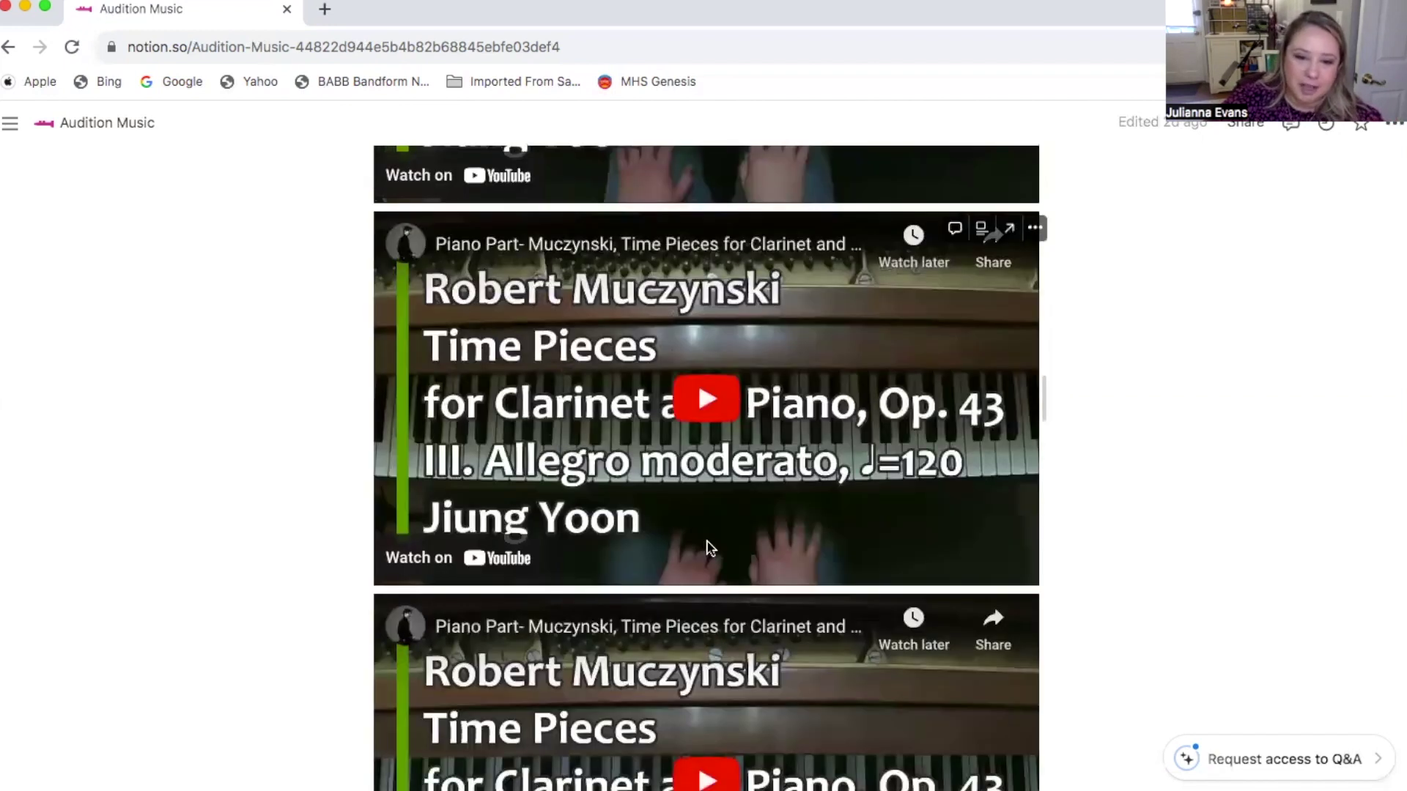
scroll(708, 551, down, 1)
scroll(685, 564, down, 1)
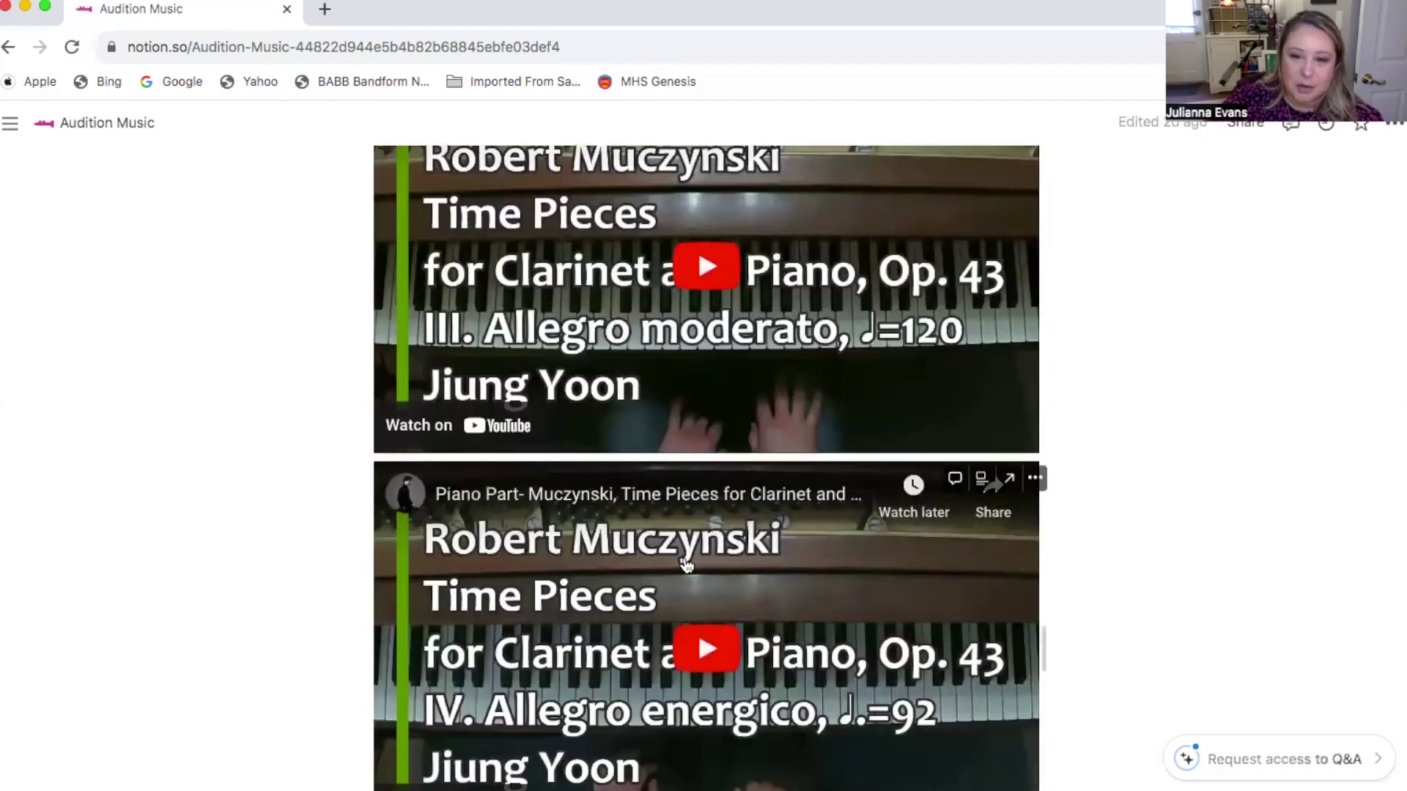
scroll(686, 565, down, 1)
scroll(686, 564, up, 5)
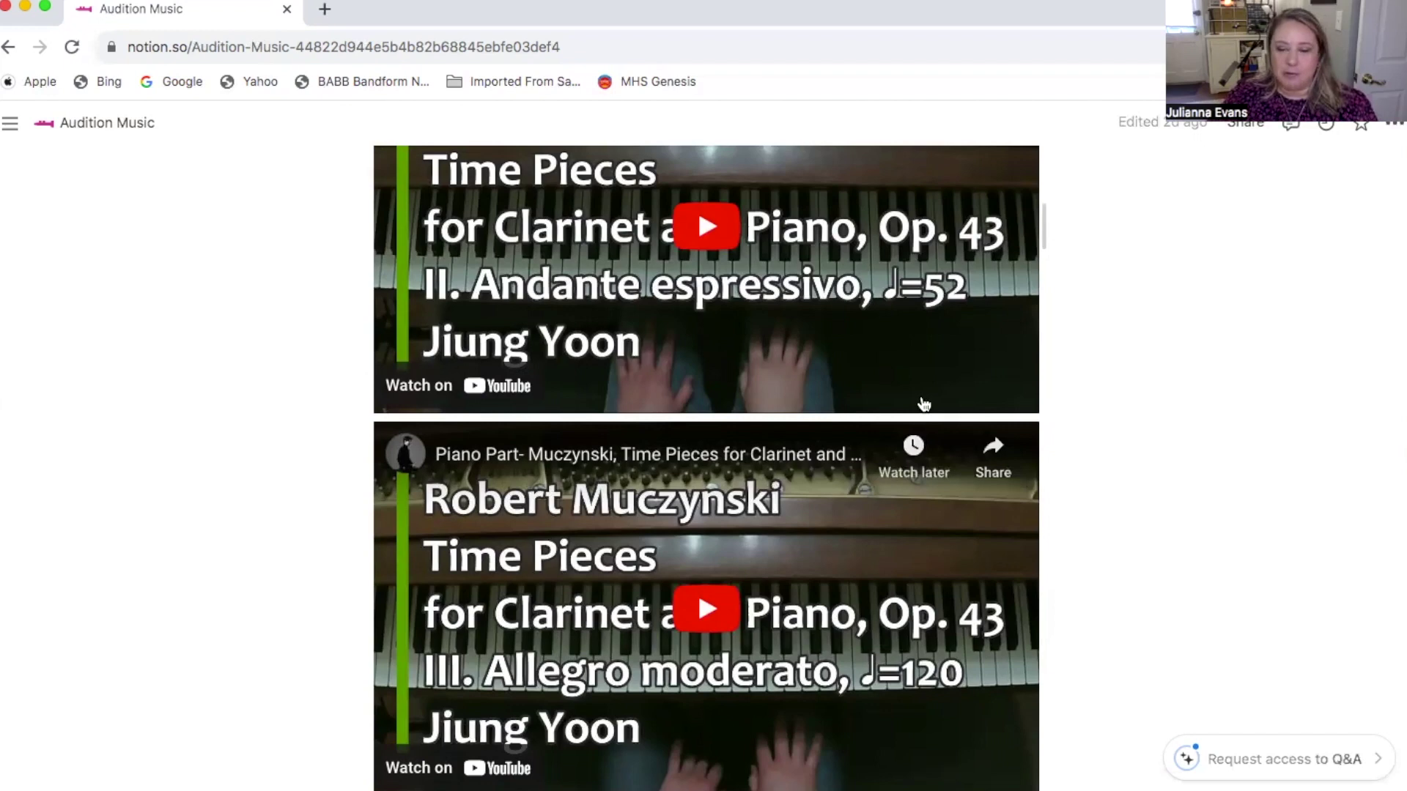
scroll(924, 405, down, 3)
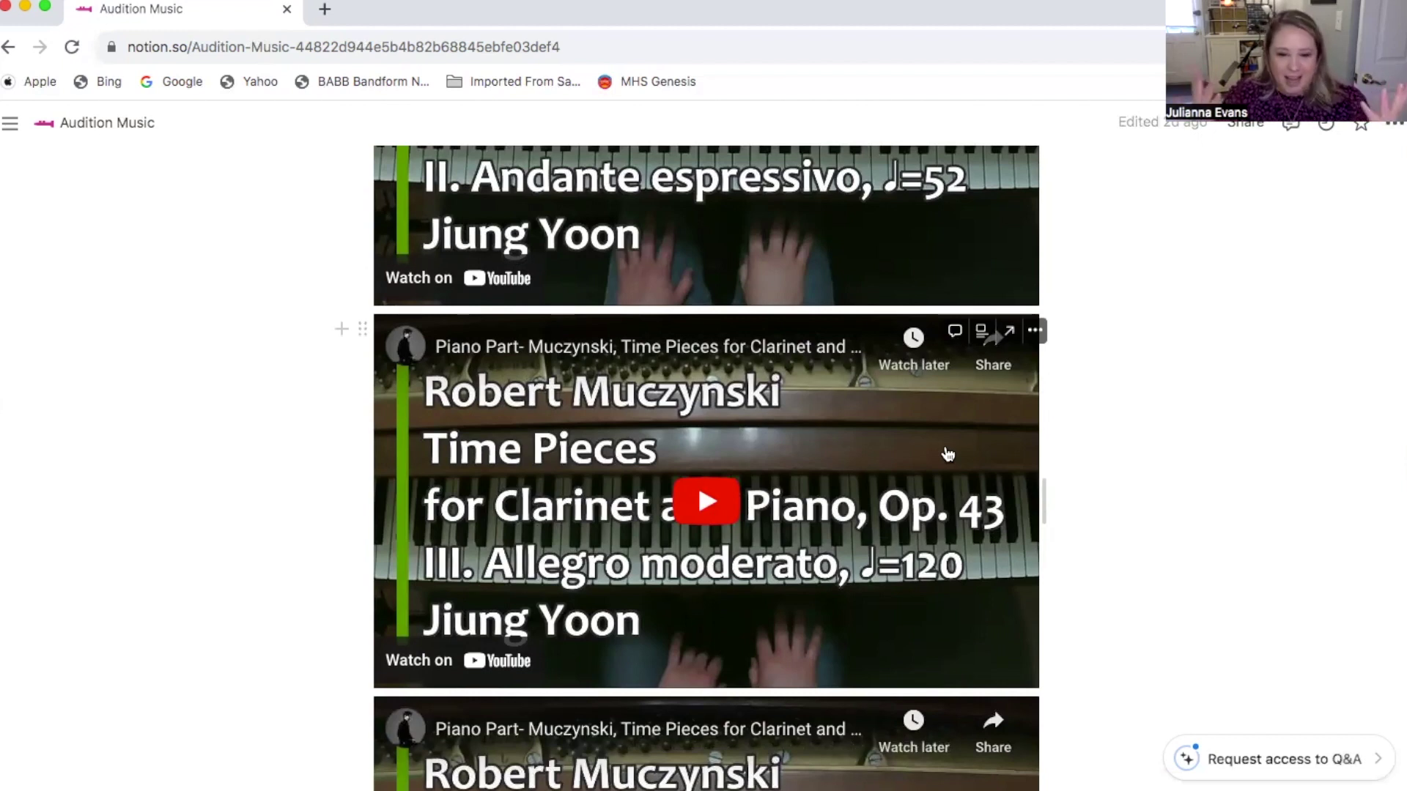
scroll(947, 454, down, 4)
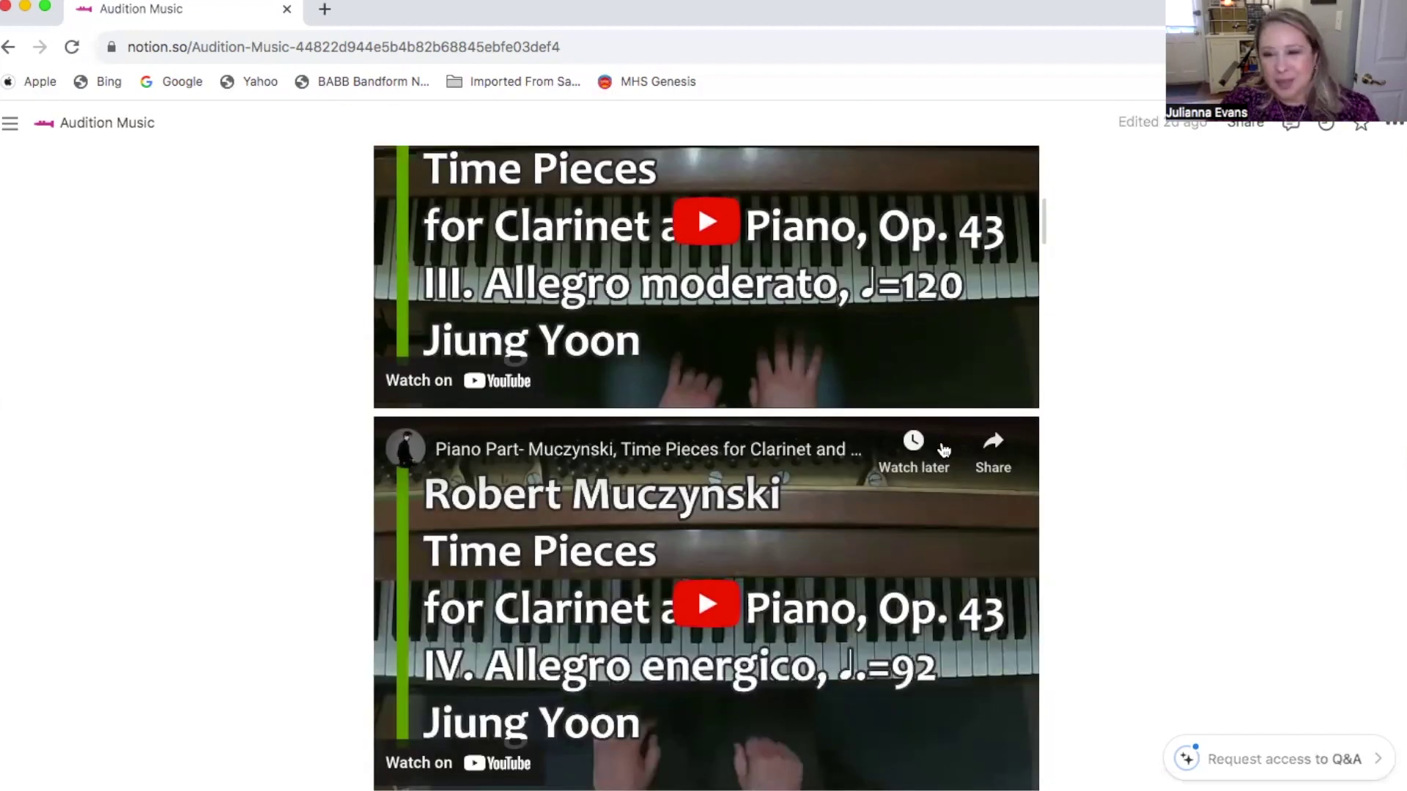
scroll(953, 454, down, 1)
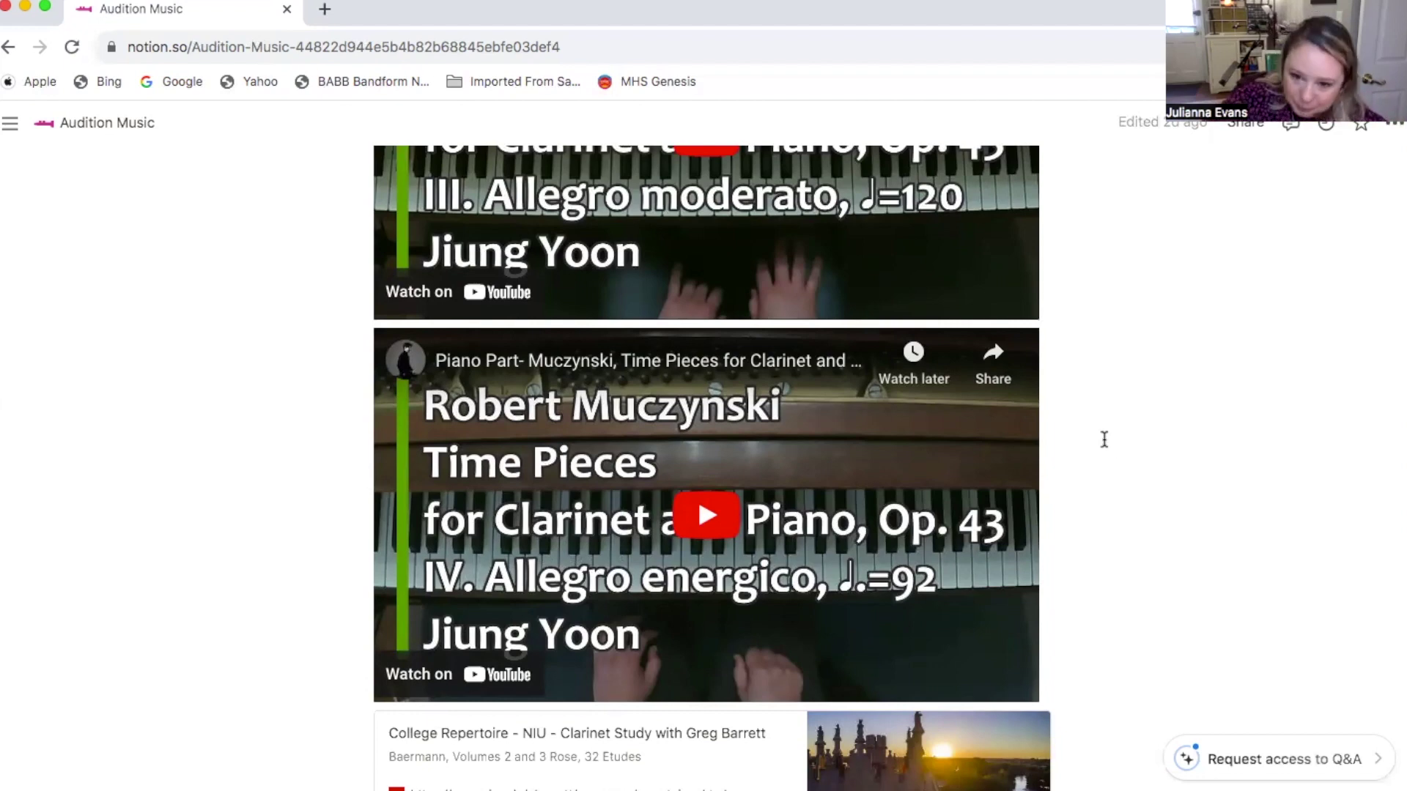
Step: Examine the web bookmarks below the piano-part videos: College Repertoire, Clarinet Repertoire, Peter Schickele Recordings and Autumn Trio
scroll(1104, 439, down, 2)
scroll(1104, 439, down, 7)
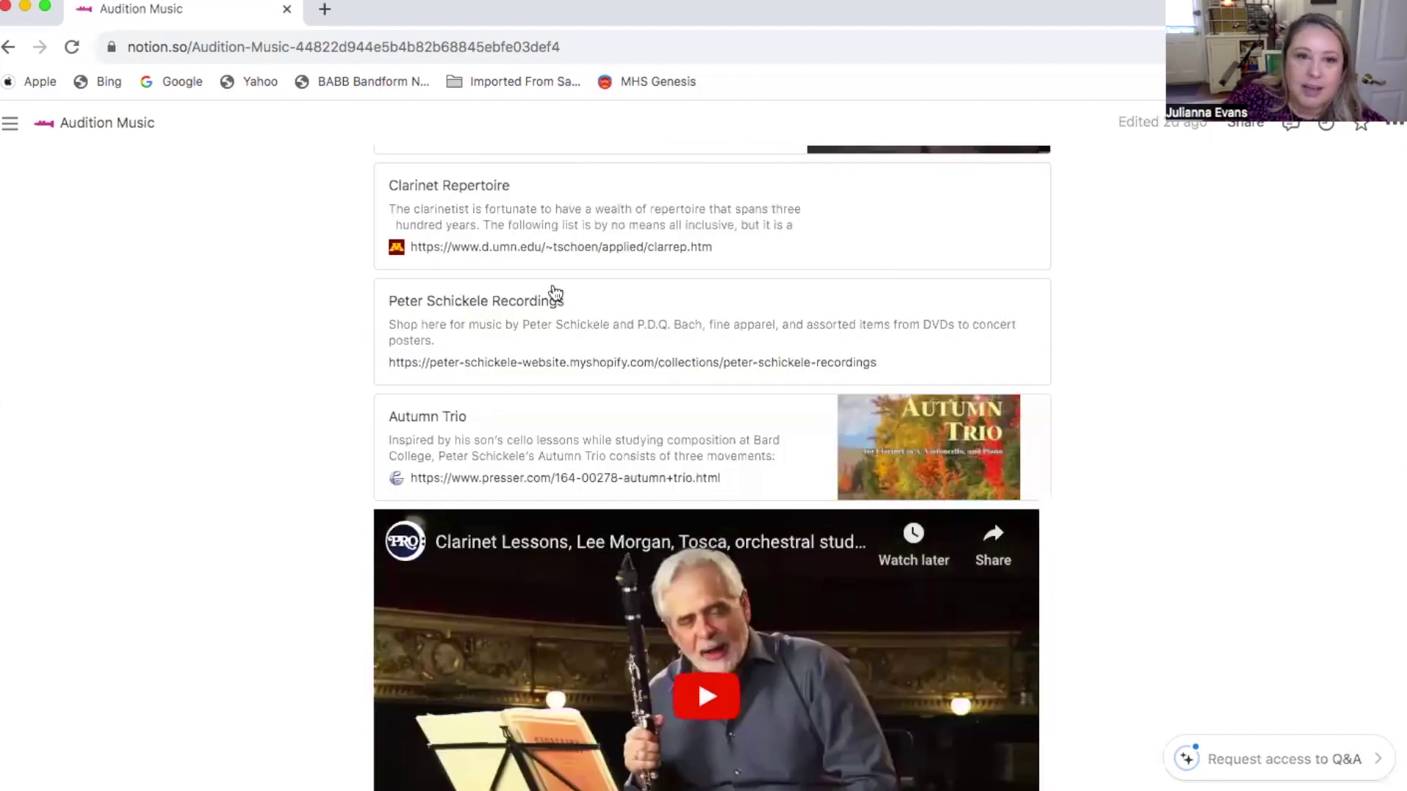
scroll(576, 421, up, 5)
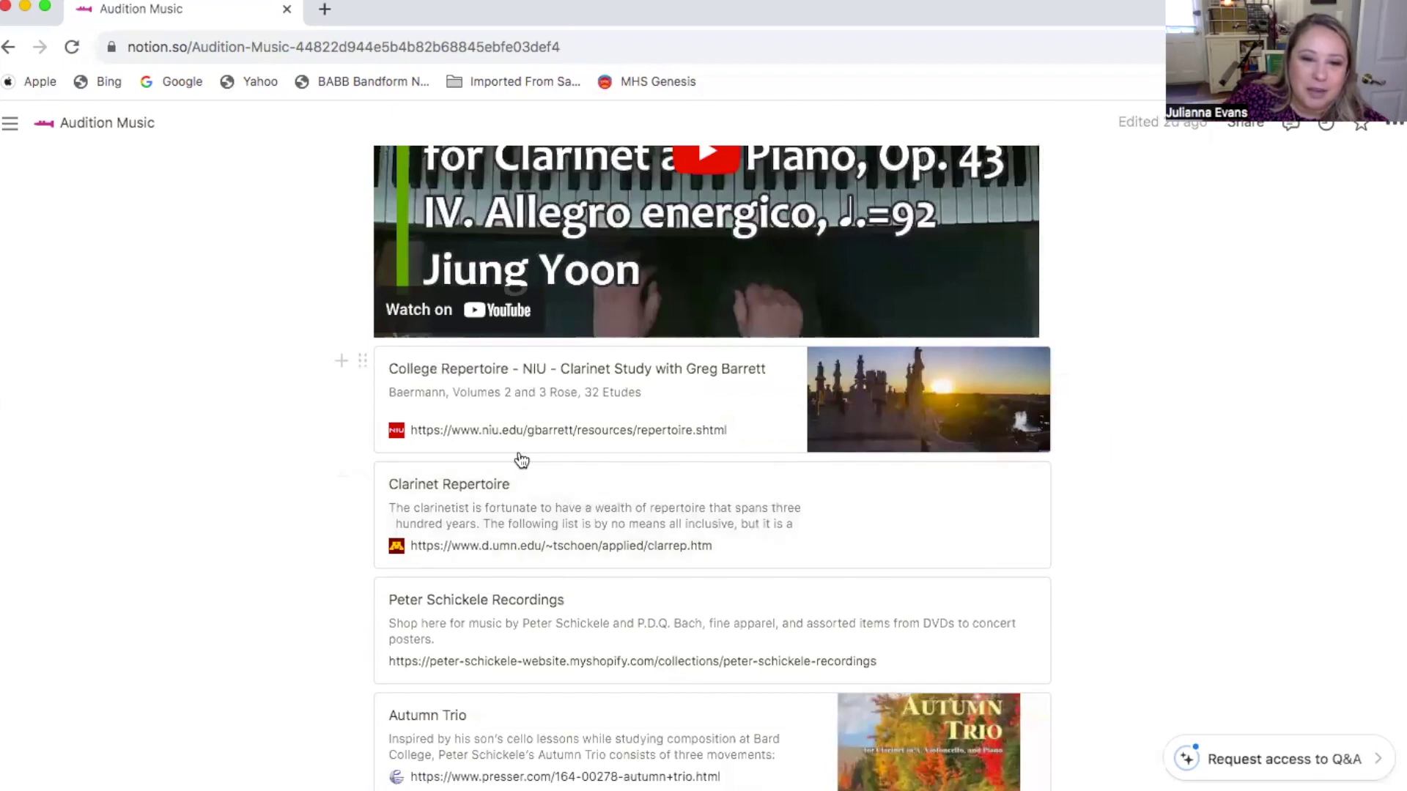
scroll(529, 451, down, 2)
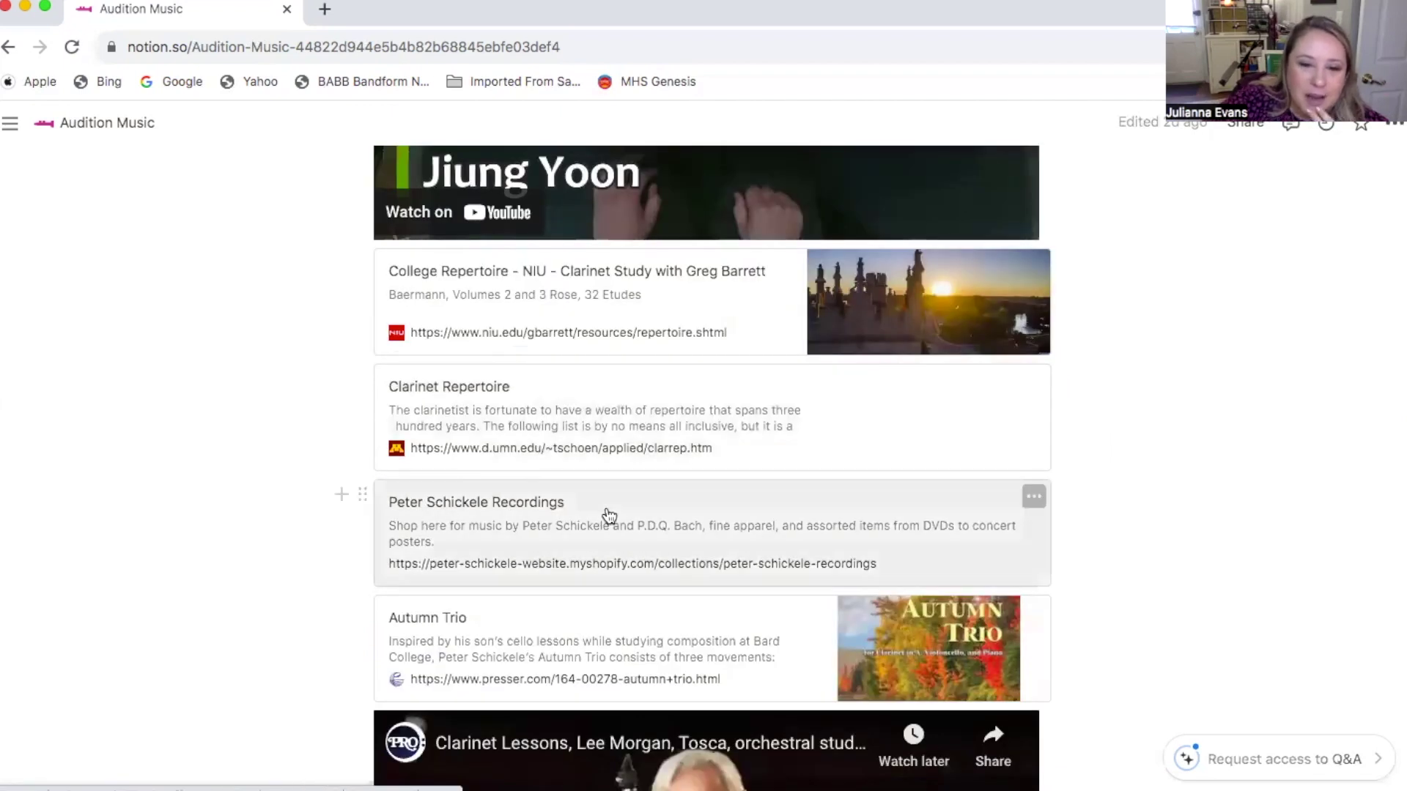
scroll(609, 516, down, 3)
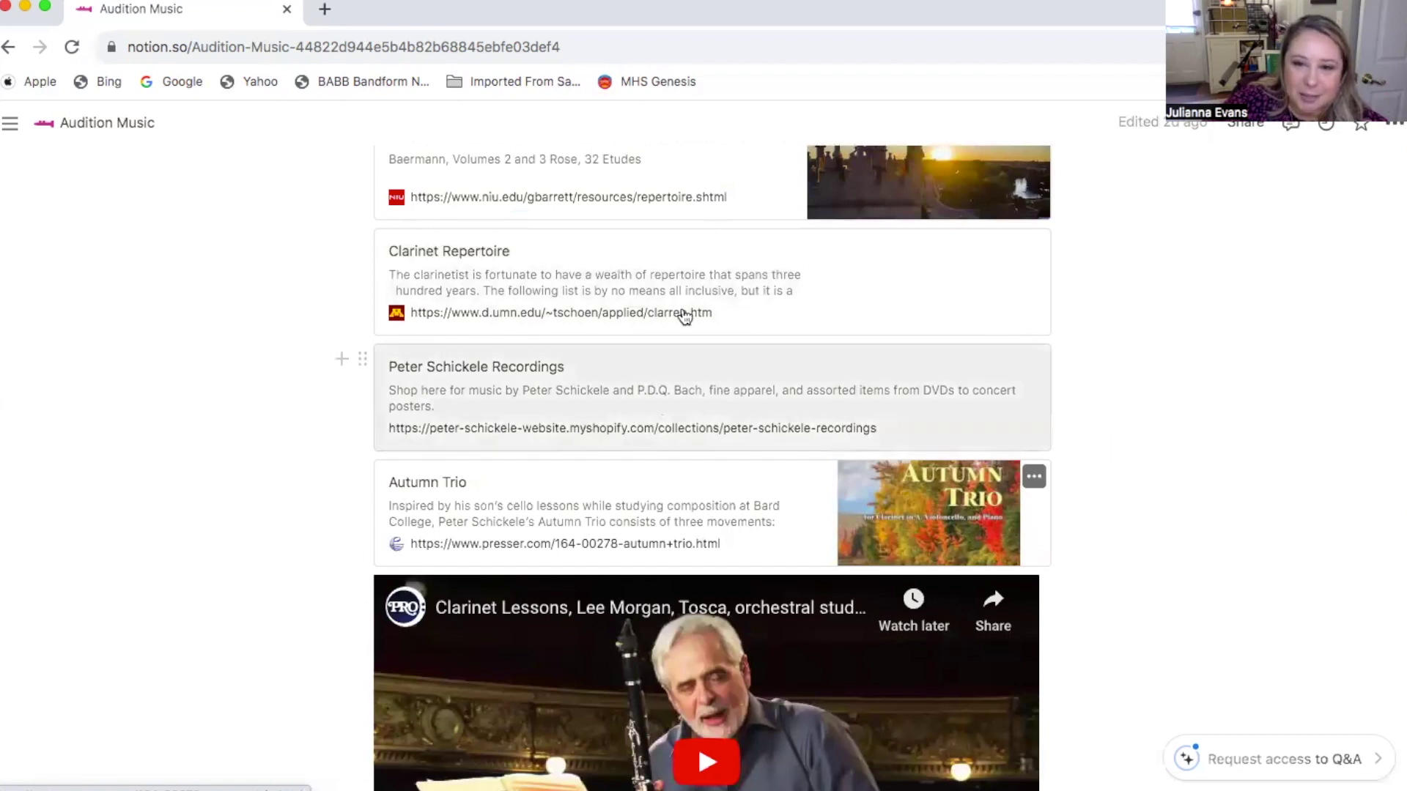
scroll(685, 312, down, 1)
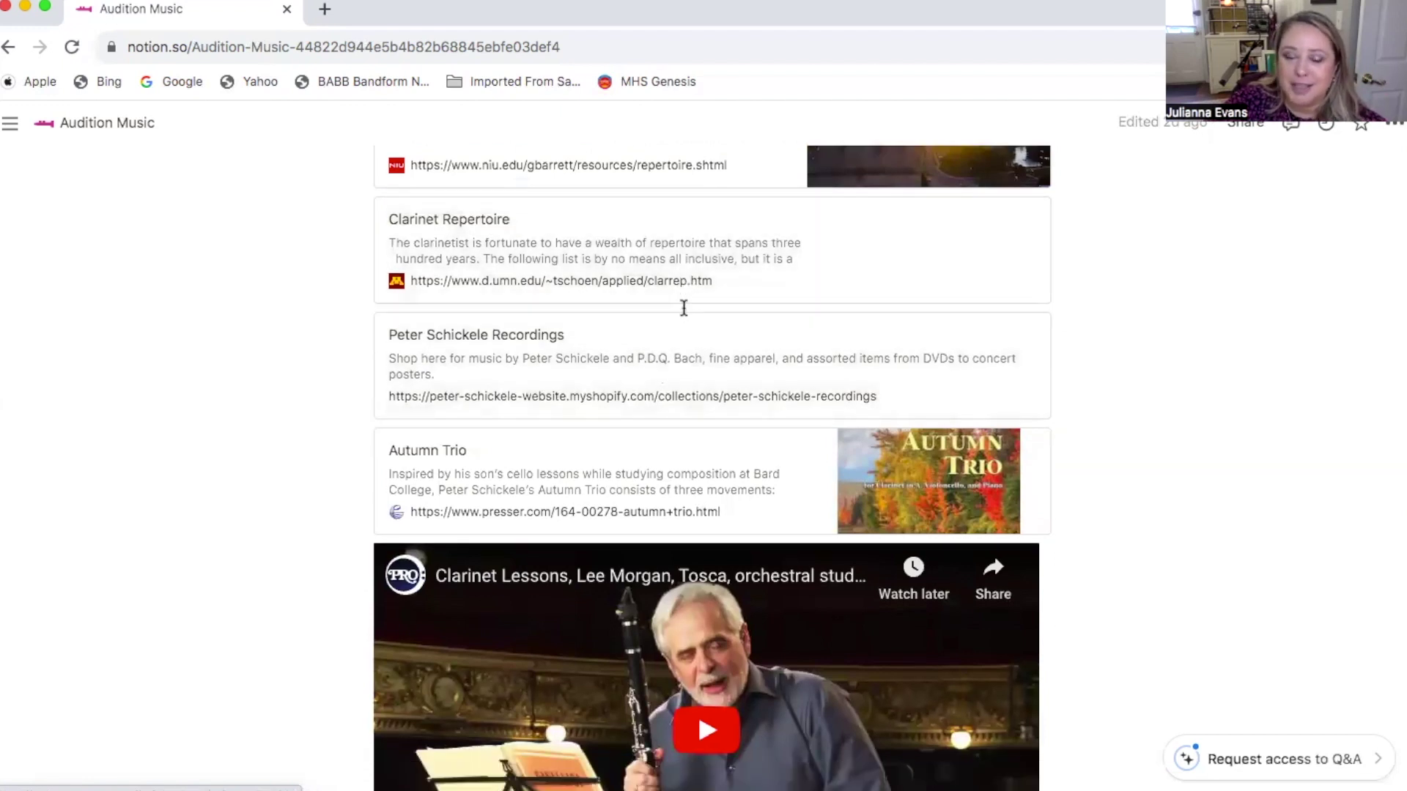
Step: Examine the embedded Tosca videos, the orchestral-study clarinet lesson and the Tosca Clarinet Solo performance
scroll(723, 351, down, 5)
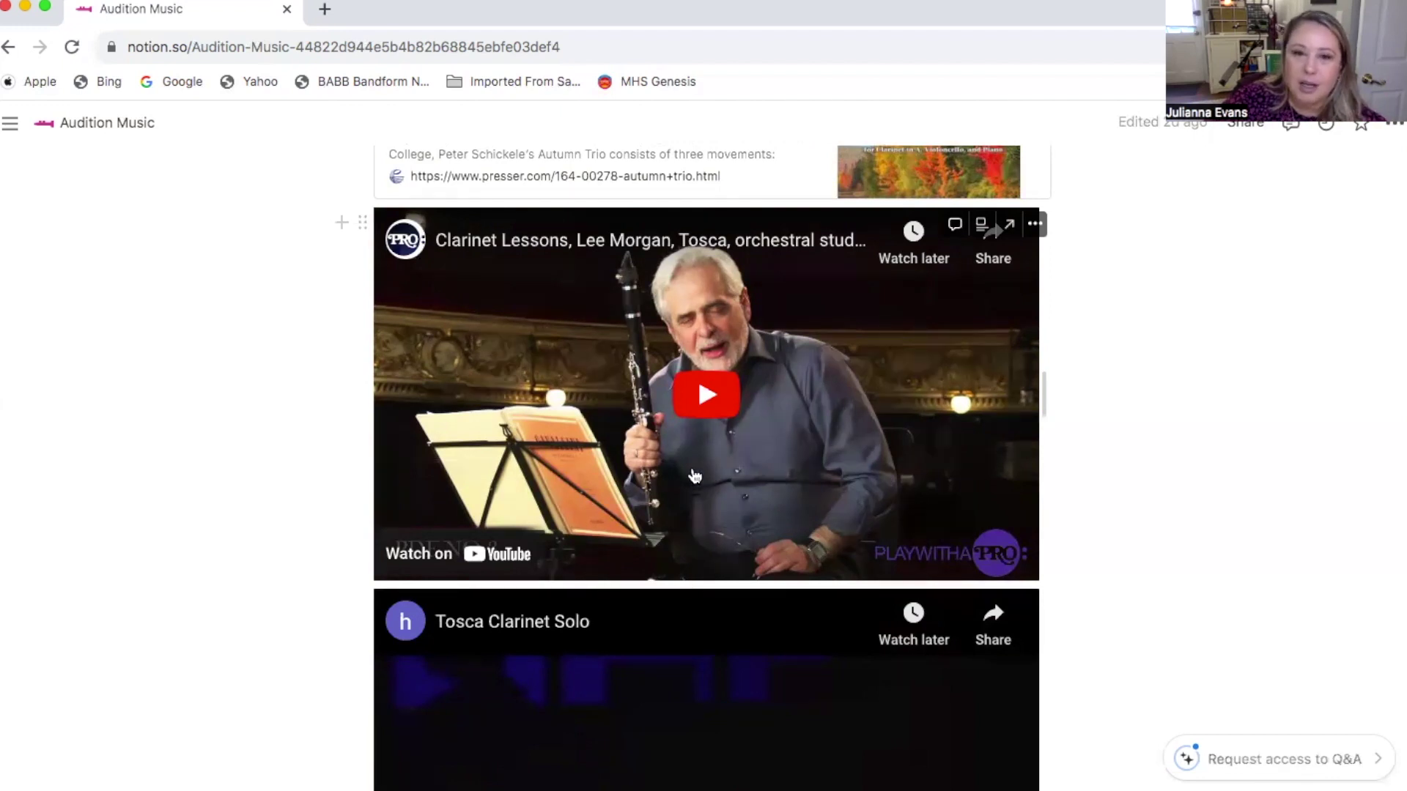
scroll(695, 476, down, 1)
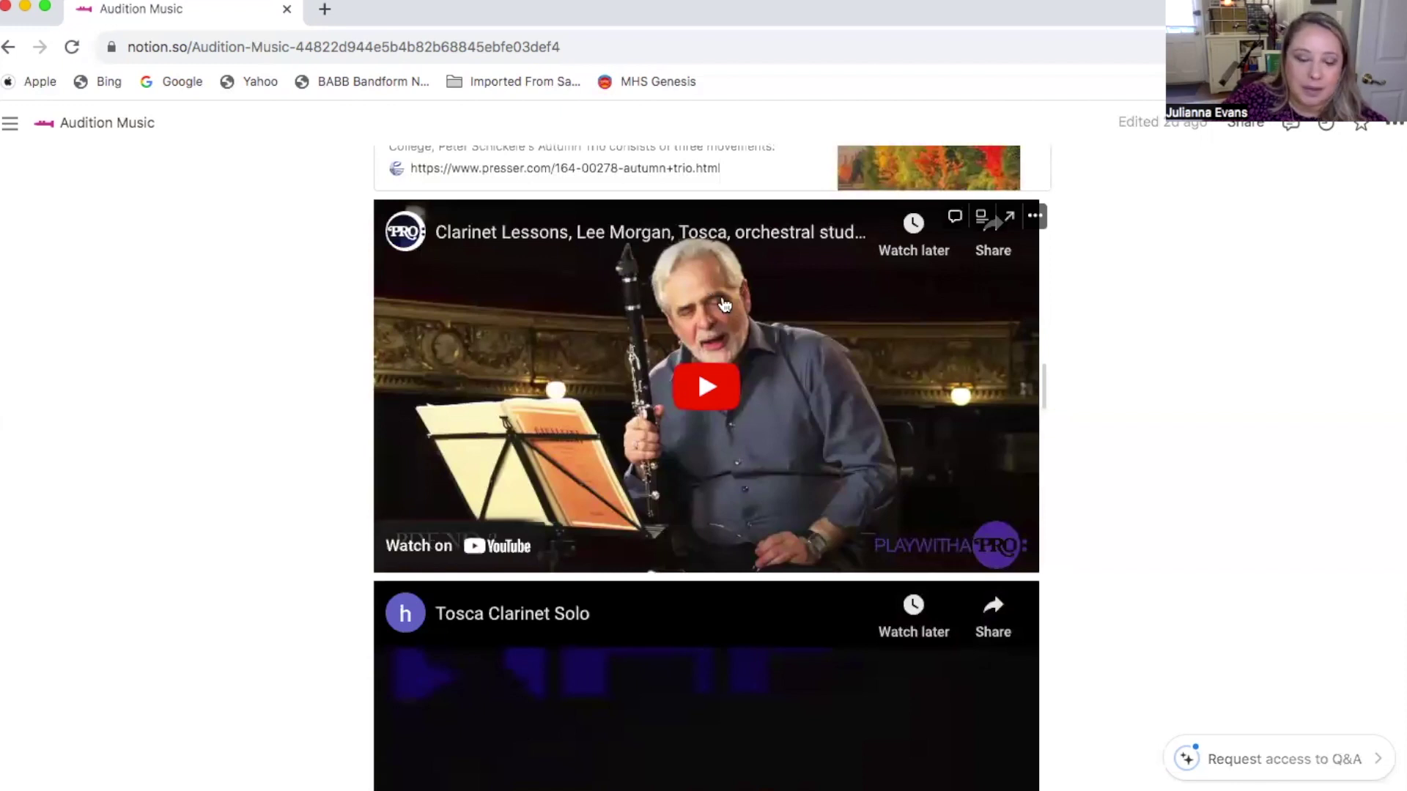
scroll(721, 396, down, 1)
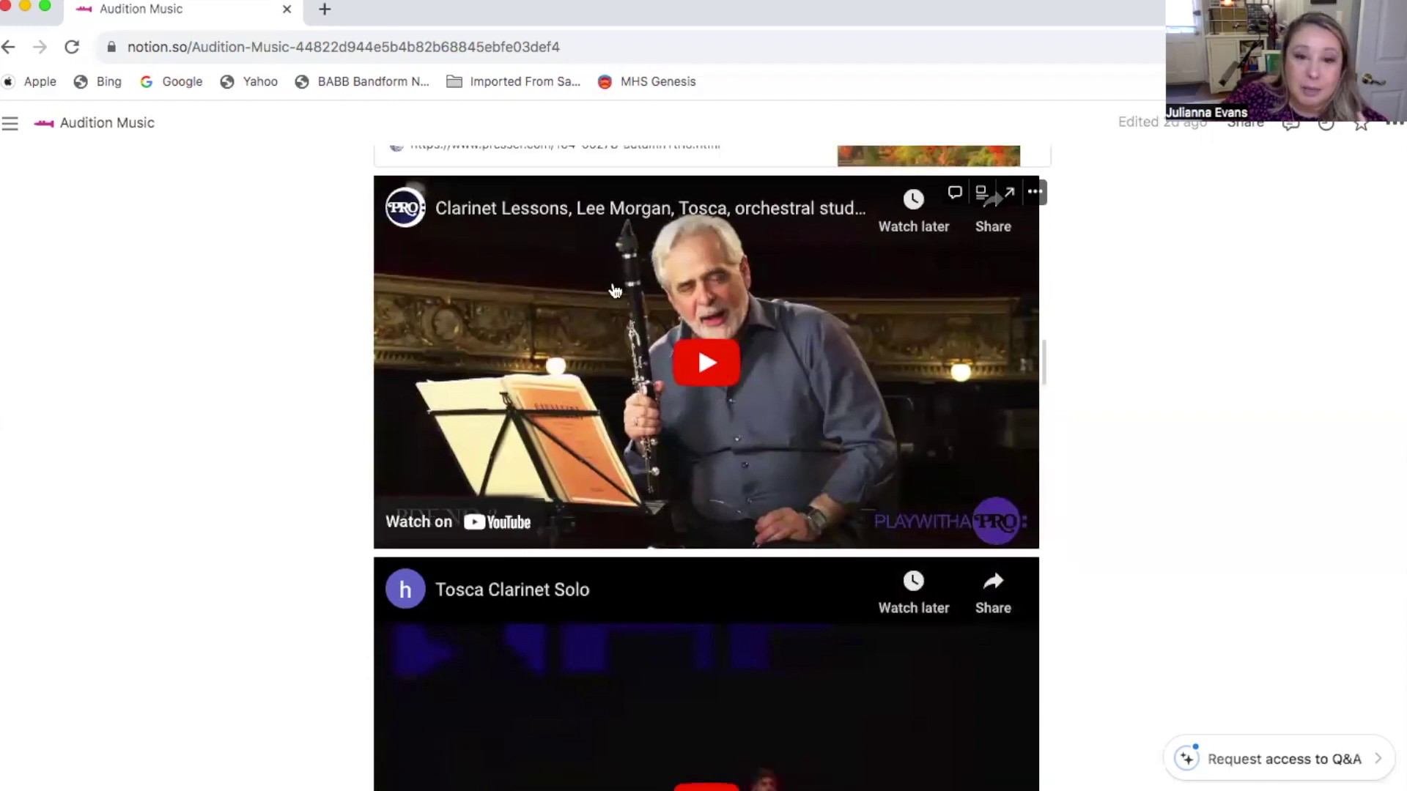
scroll(671, 272, down, 3)
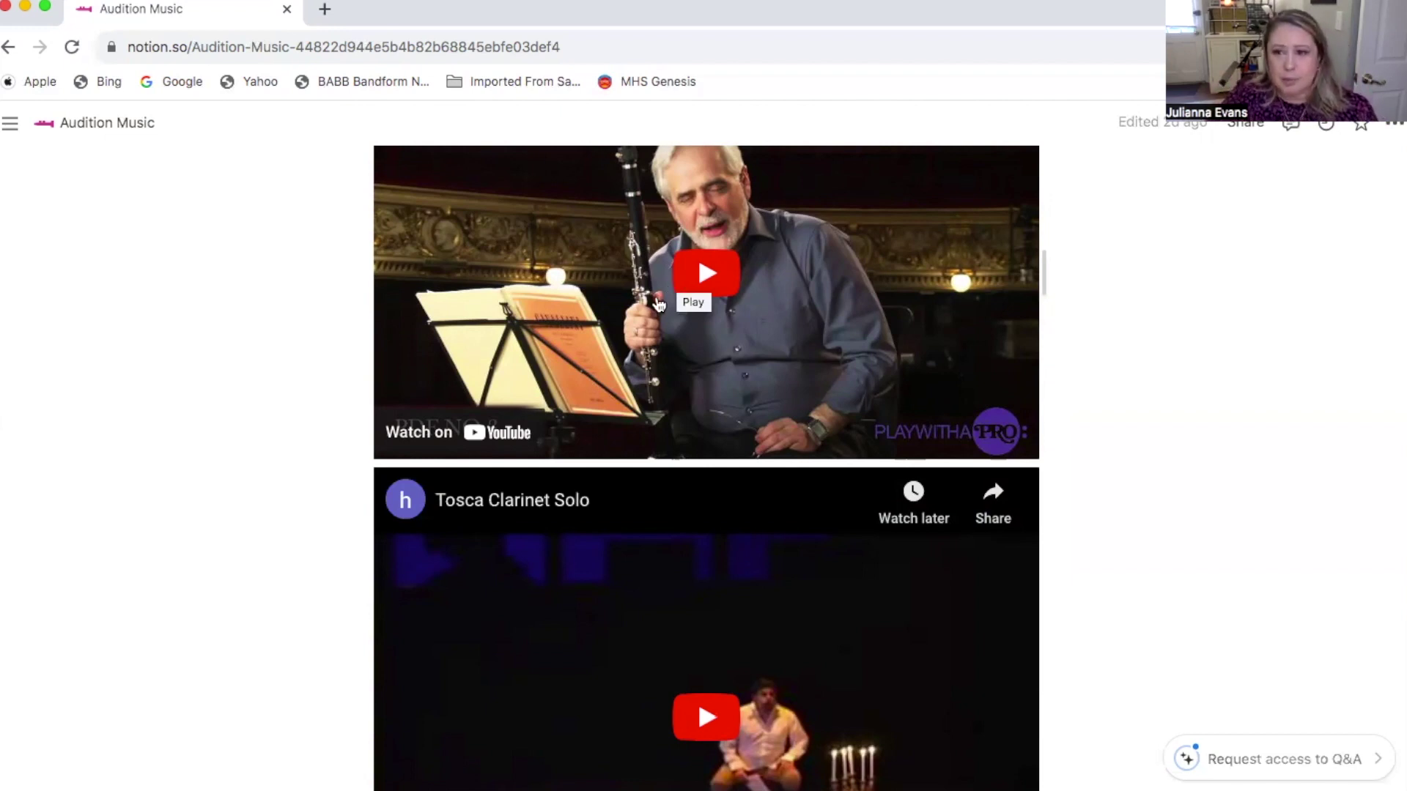
scroll(678, 280, down, 3)
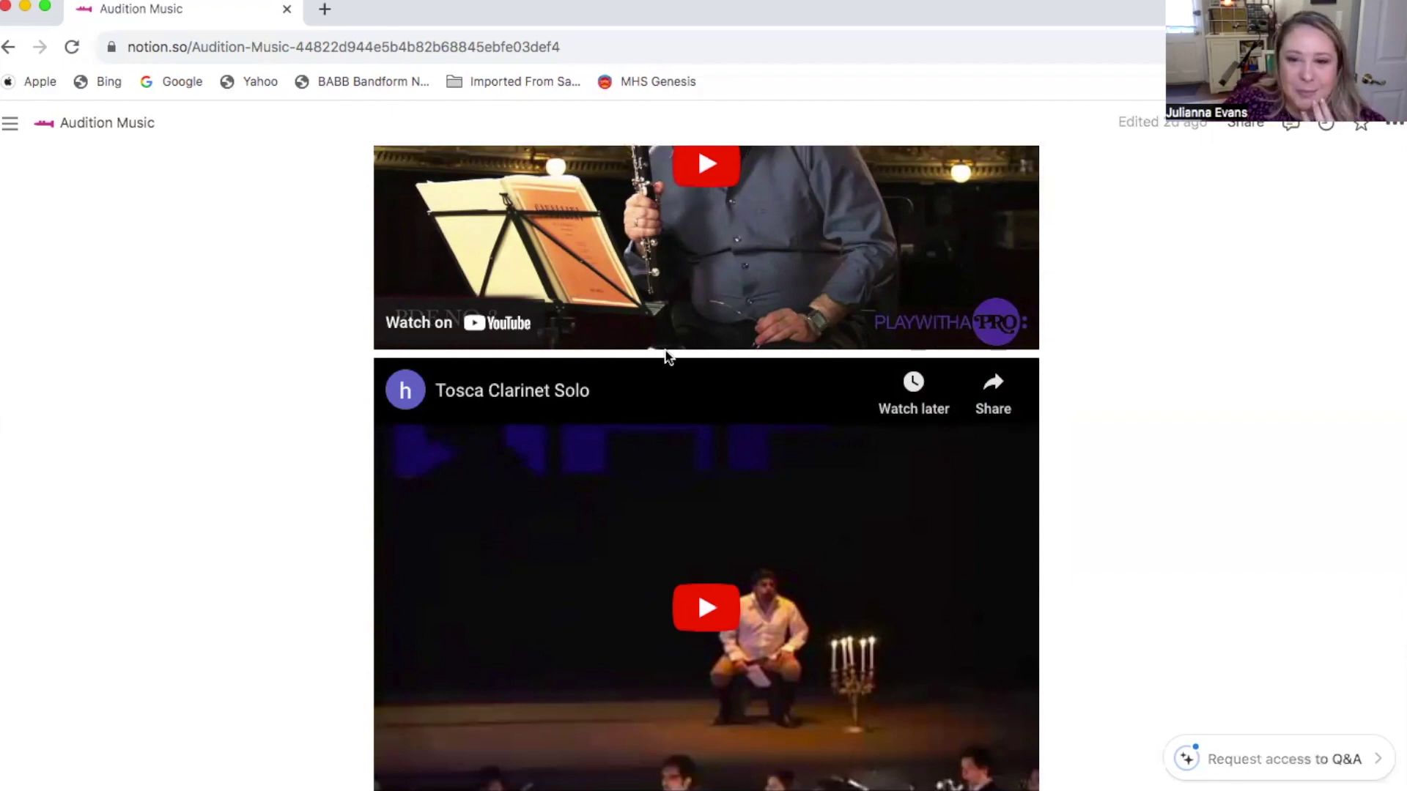
scroll(667, 355, down, 2)
scroll(669, 357, down, 2)
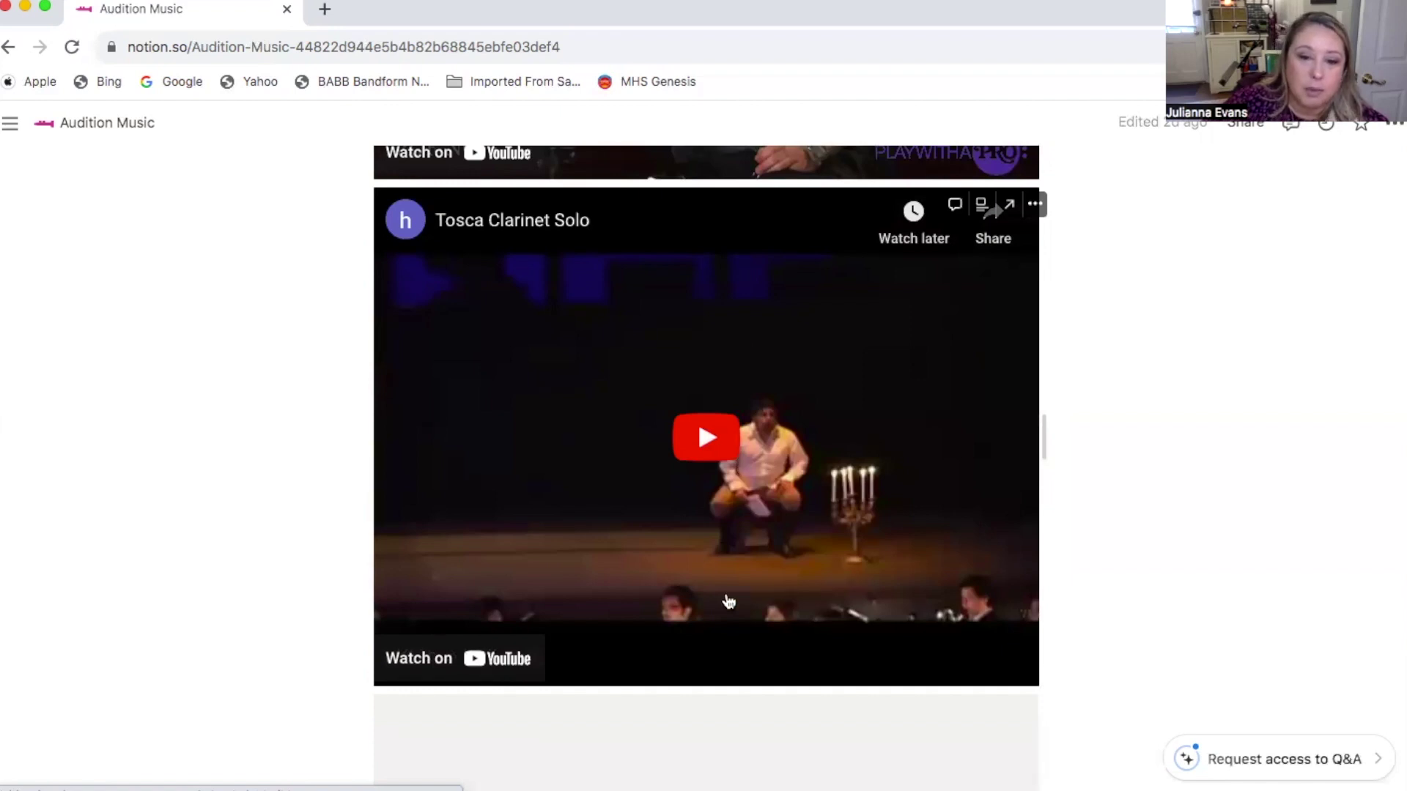
scroll(644, 513, down, 1)
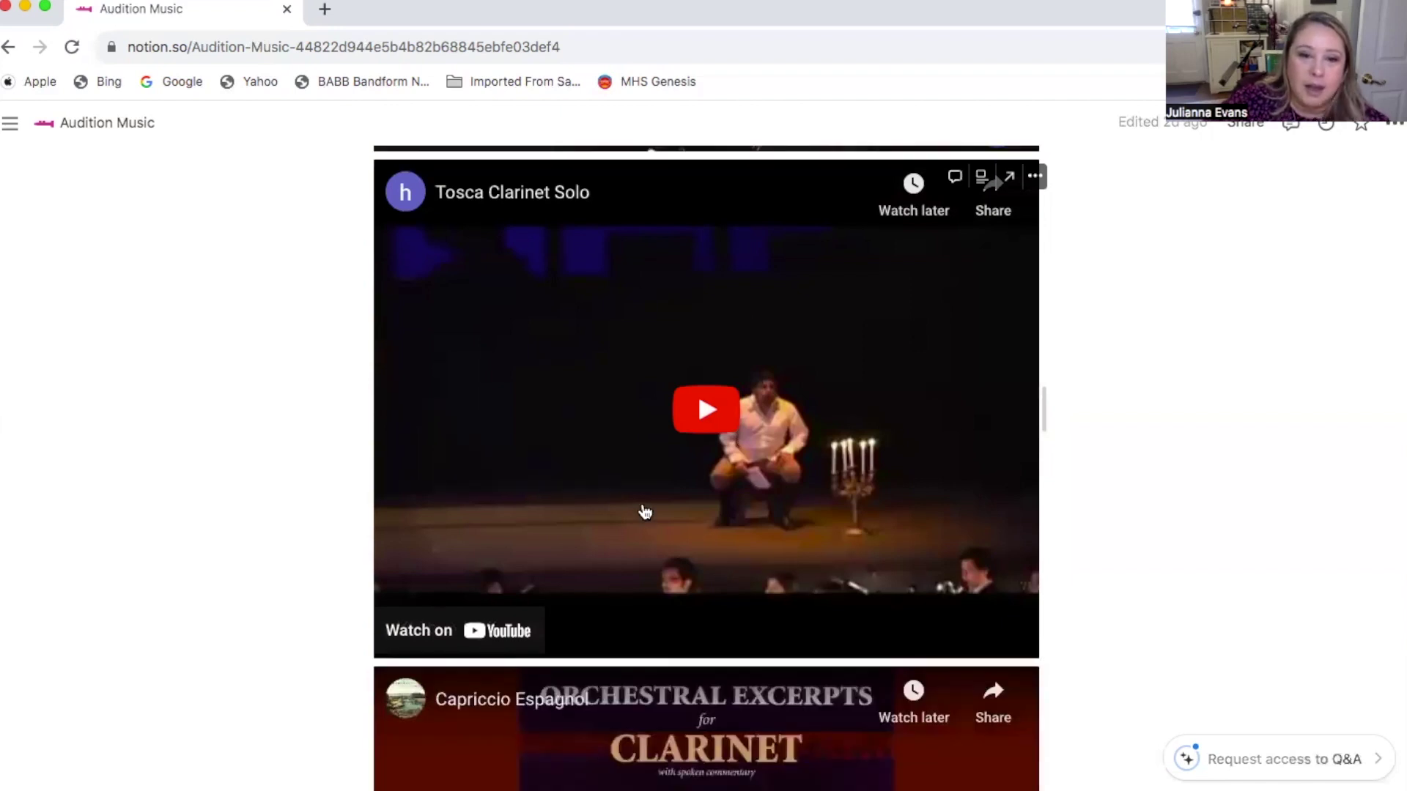
Step: Examine the orchestral excerpt videos for Capriccio Espagnol and Shostakovich's Symphony No. 9, down to the Muczynski Time Pieces performance
scroll(645, 512, down, 5)
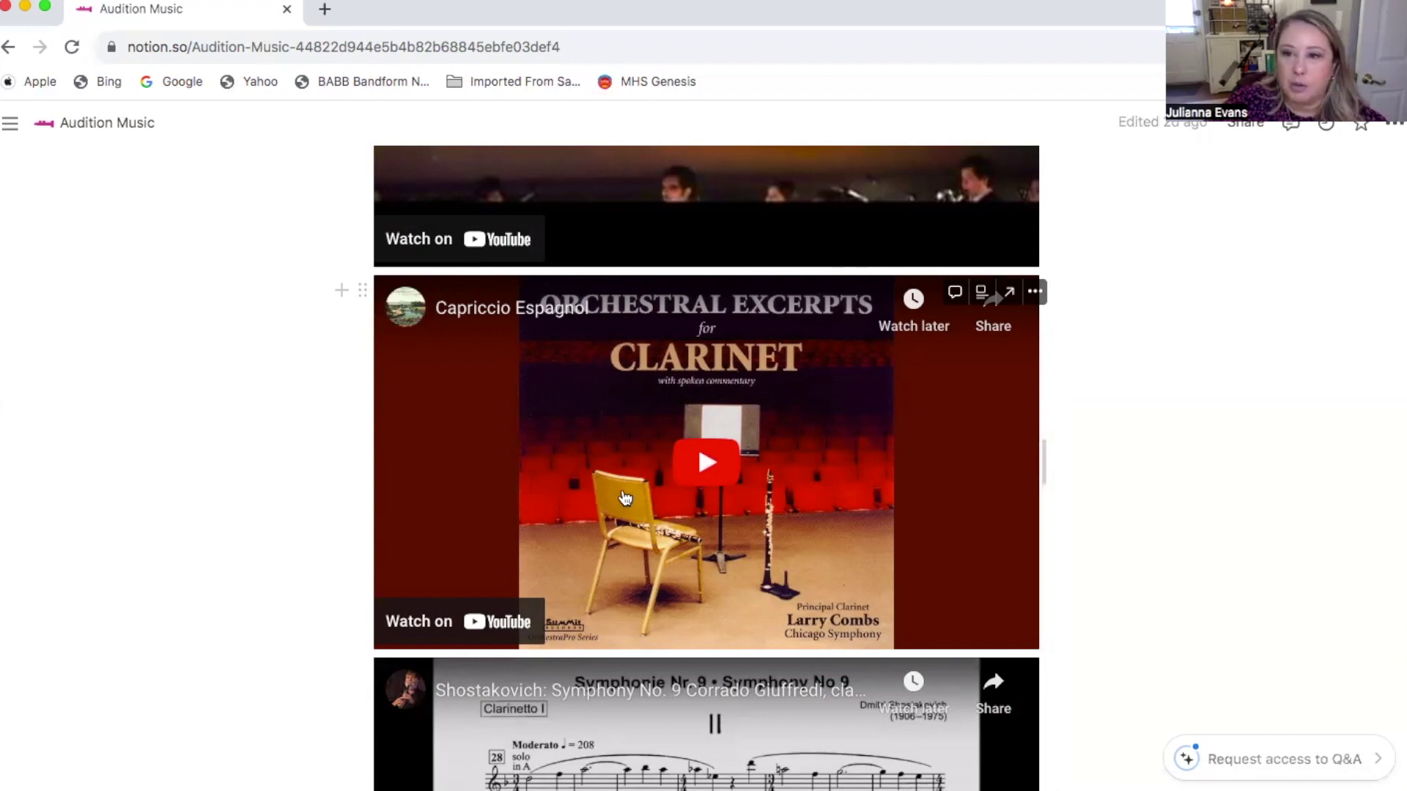
scroll(681, 506, down, 4)
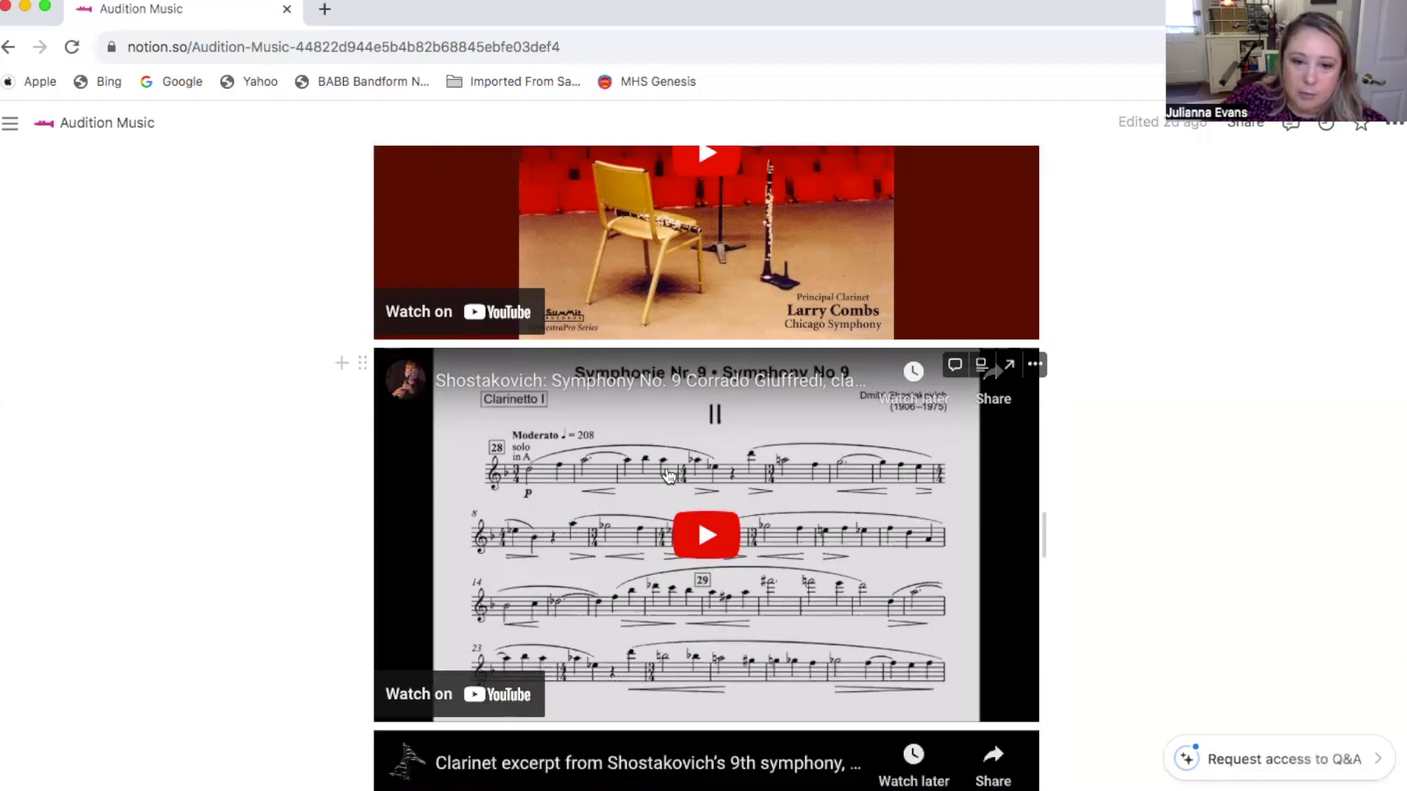
scroll(671, 490, down, 1)
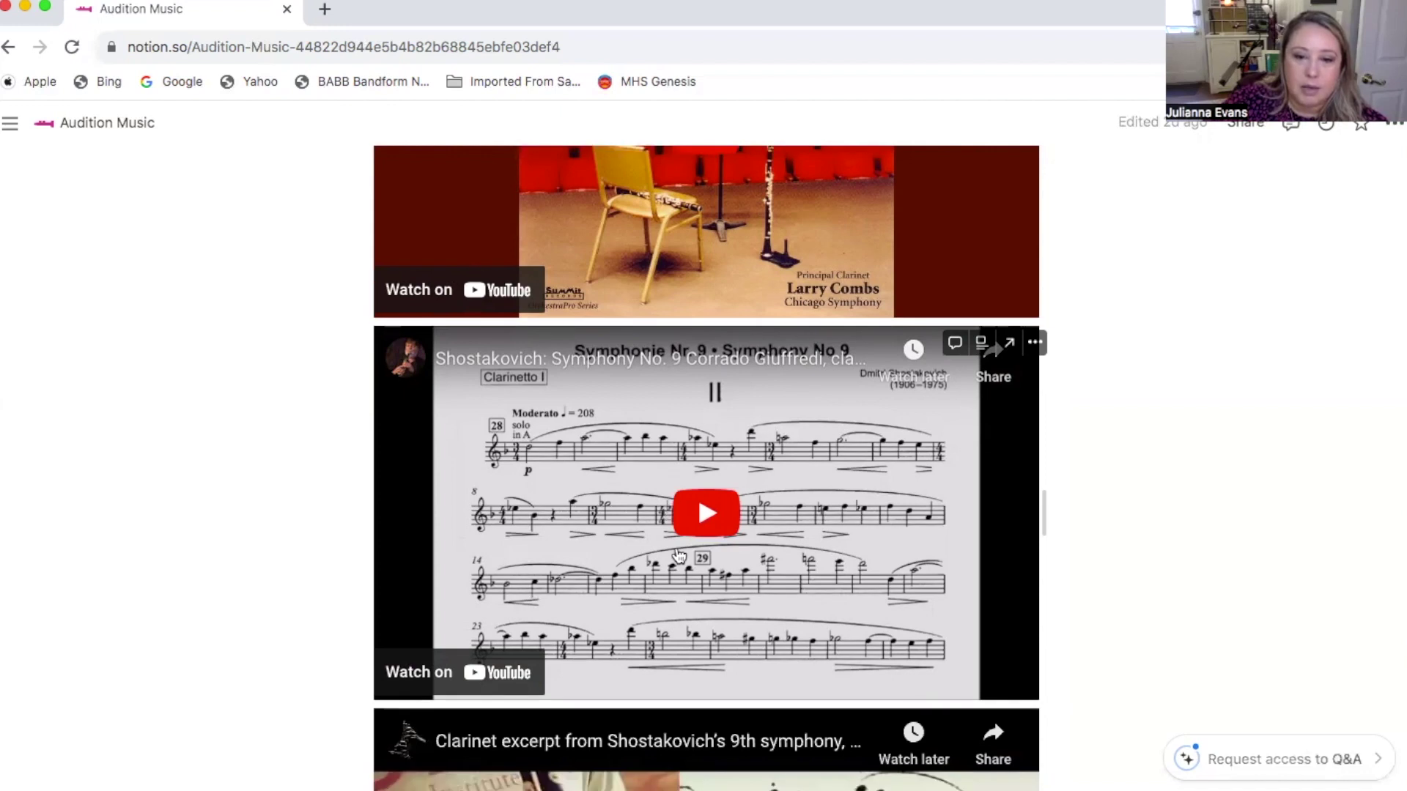
scroll(678, 554, down, 3)
scroll(630, 615, down, 1)
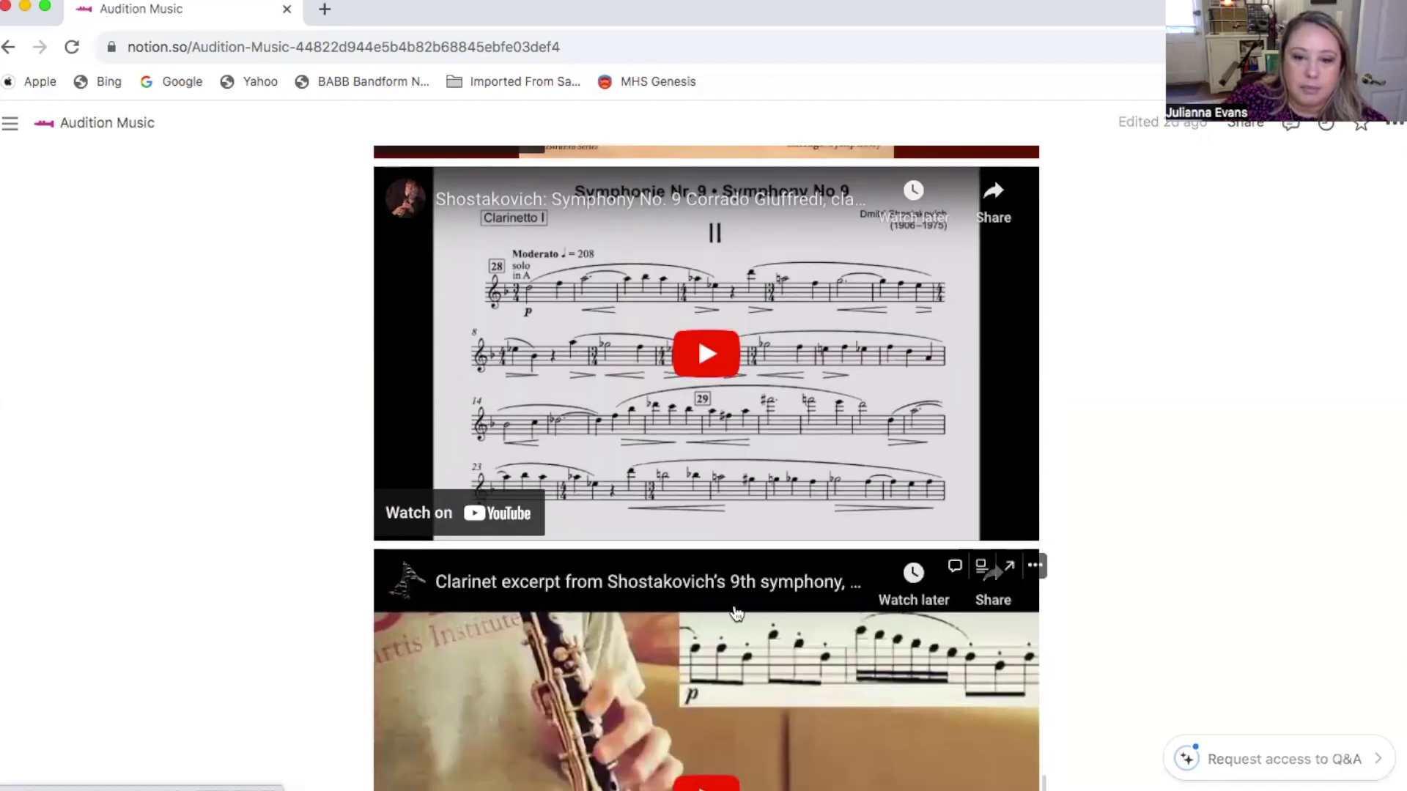
scroll(756, 518, down, 5)
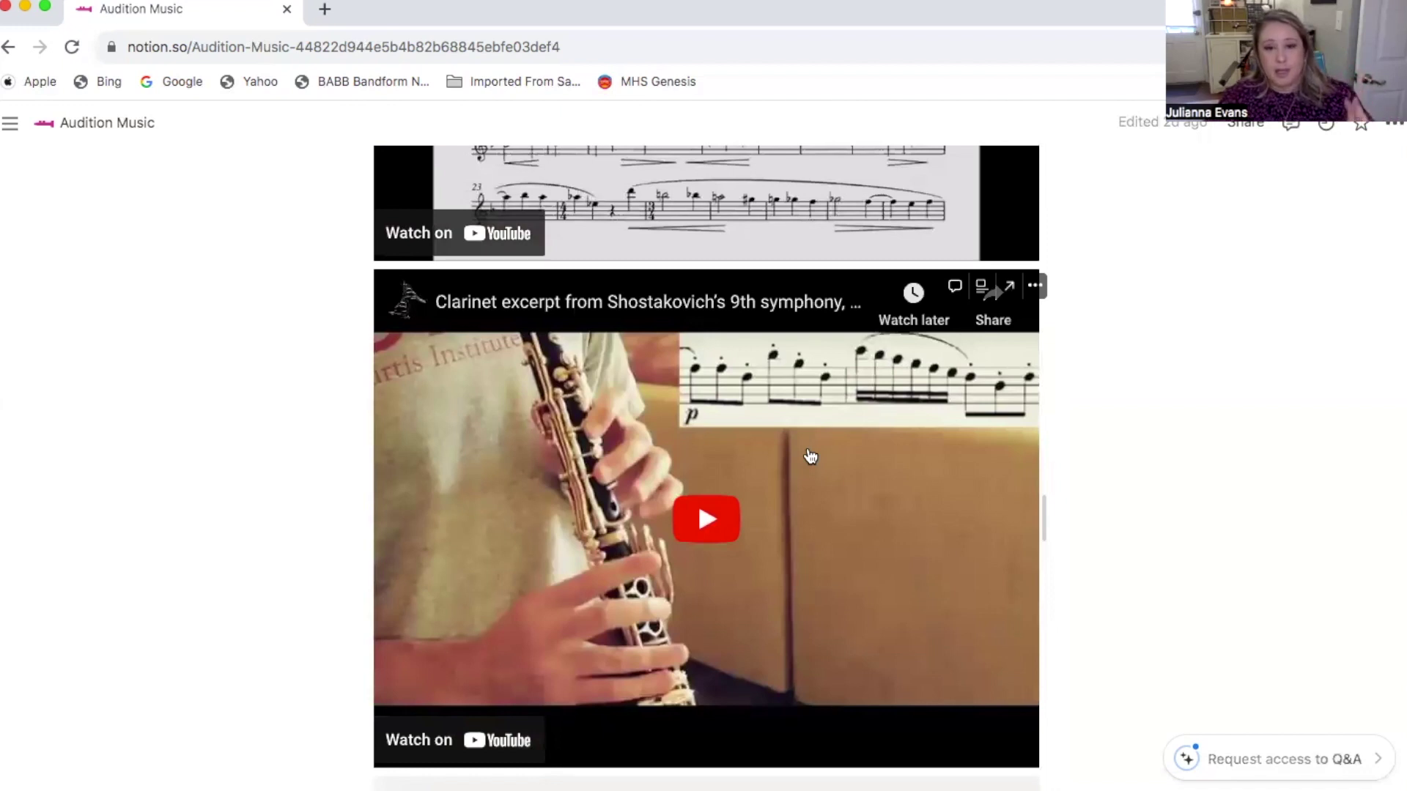
scroll(811, 457, down, 5)
scroll(809, 456, down, 1)
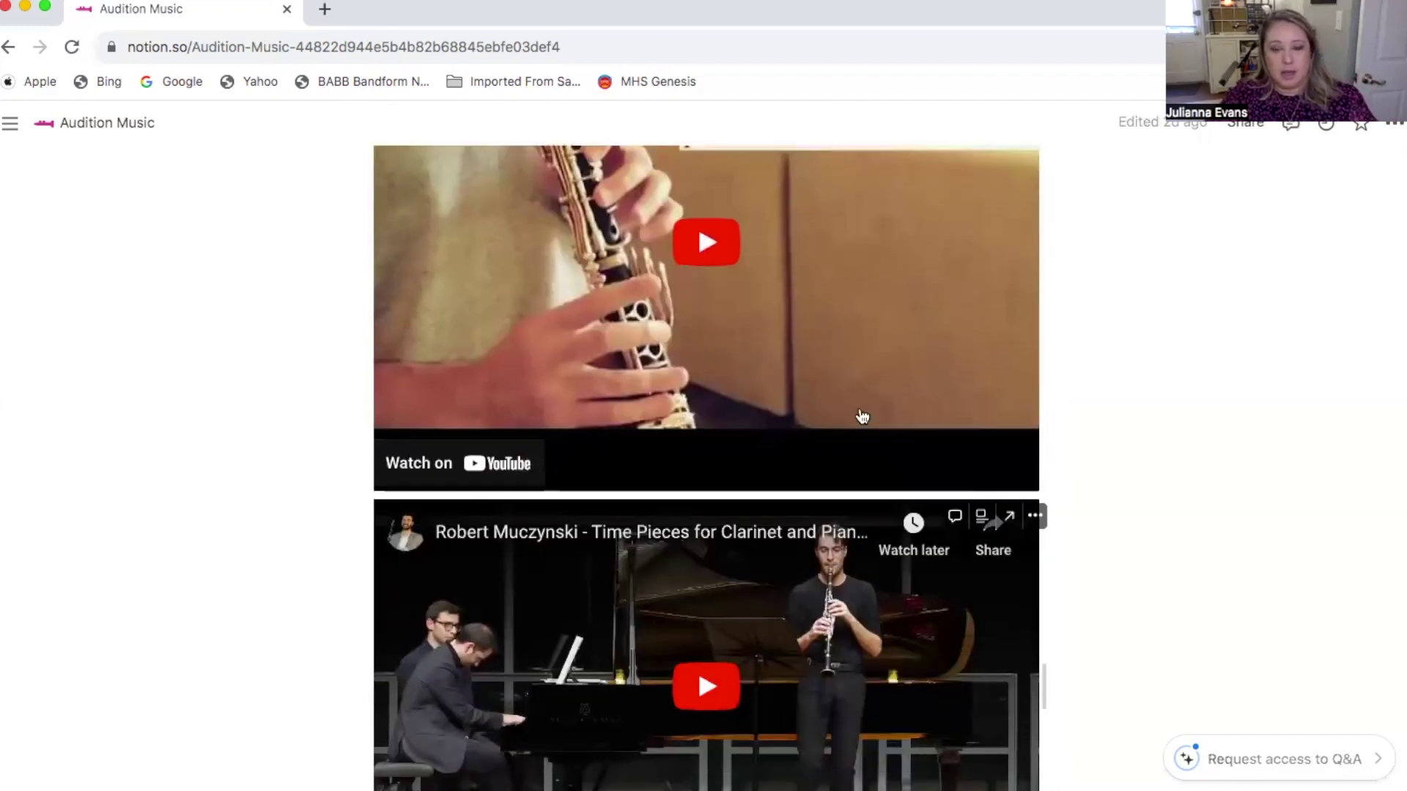
scroll(865, 412, up, 2)
scroll(888, 418, up, 8)
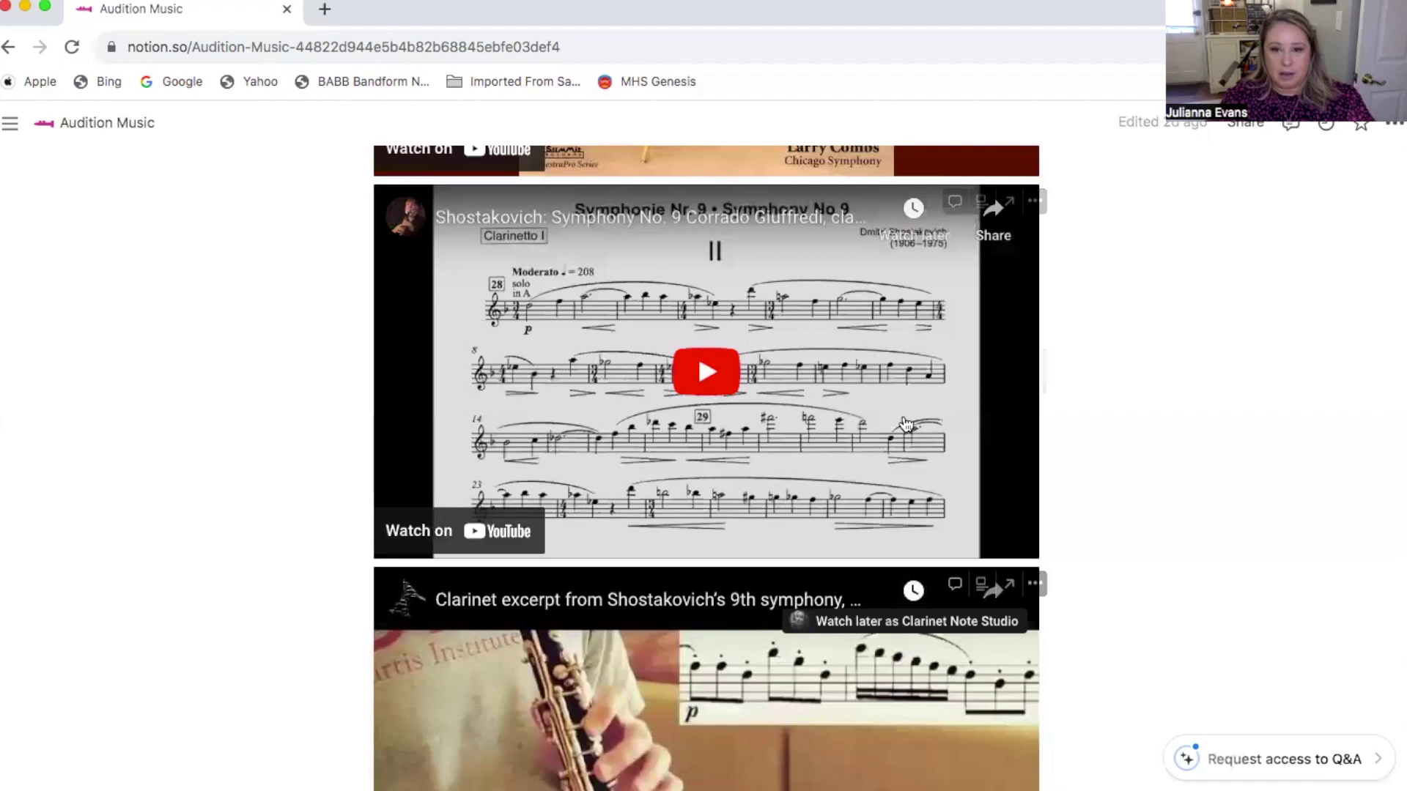
Step: Examine the close-up clarinet excerpt video from Shostakovich's 9th symphony and the Muczynski Time Pieces performance below it
scroll(901, 424, down, 4)
scroll(954, 467, down, 4)
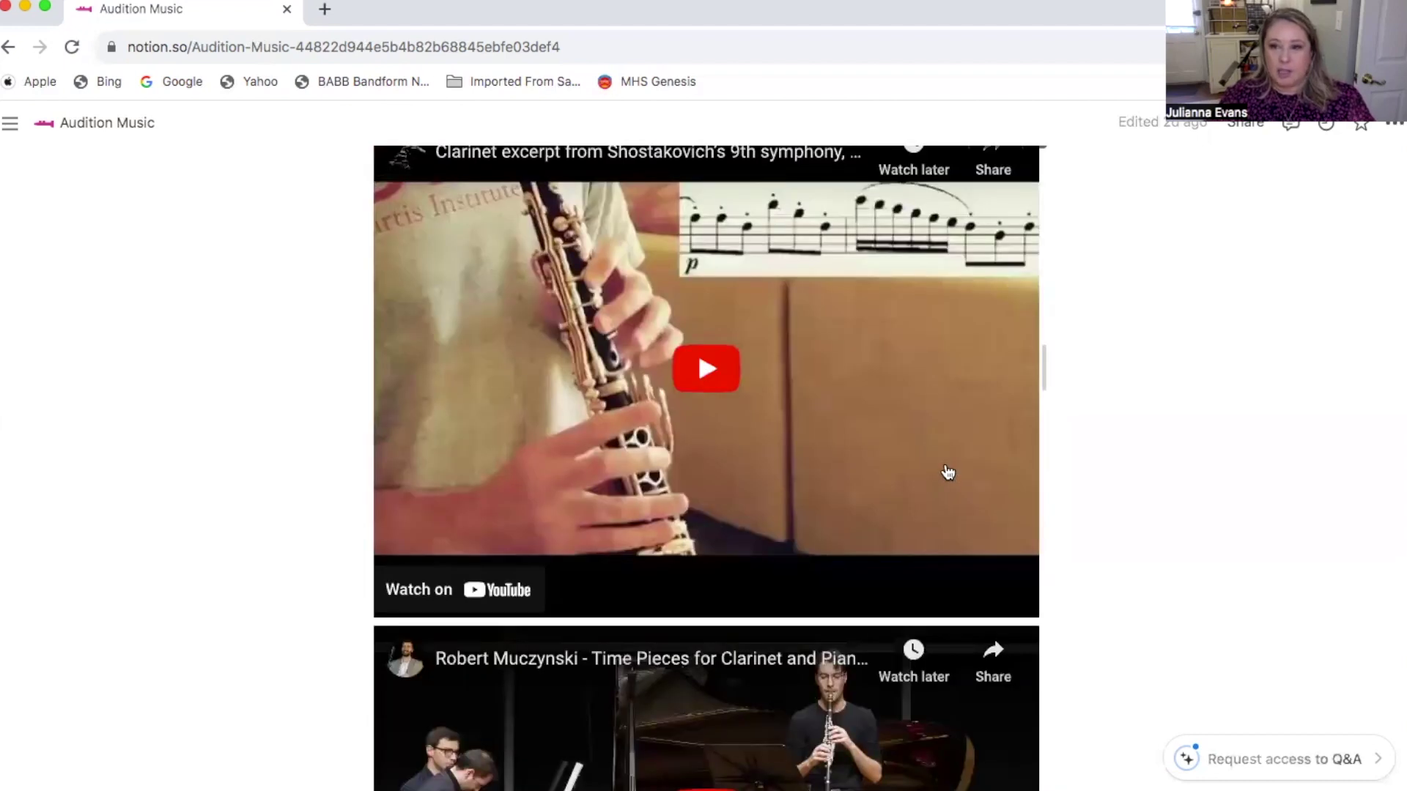
scroll(947, 473, down, 1)
scroll(947, 473, down, 2)
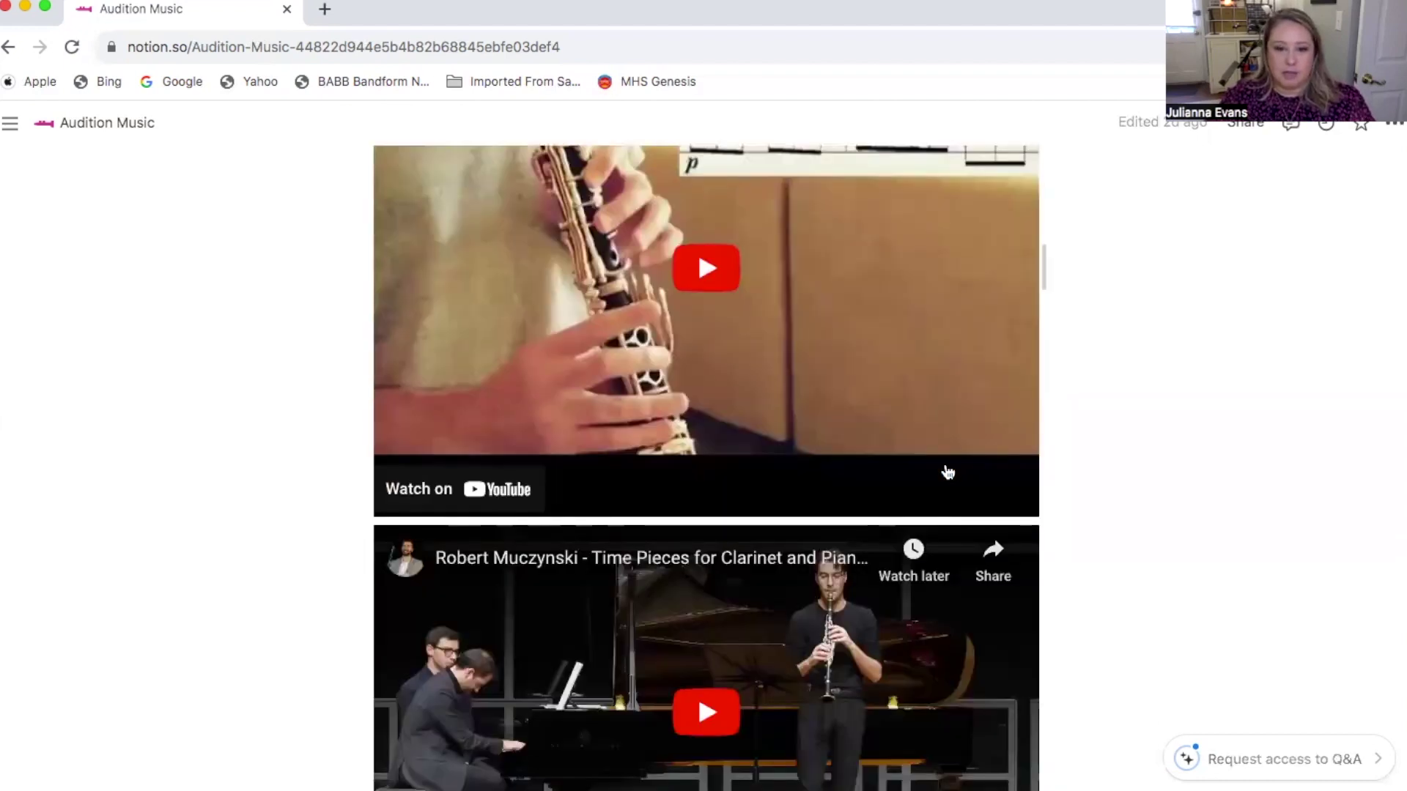
scroll(947, 473, down, 1)
scroll(916, 480, down, 5)
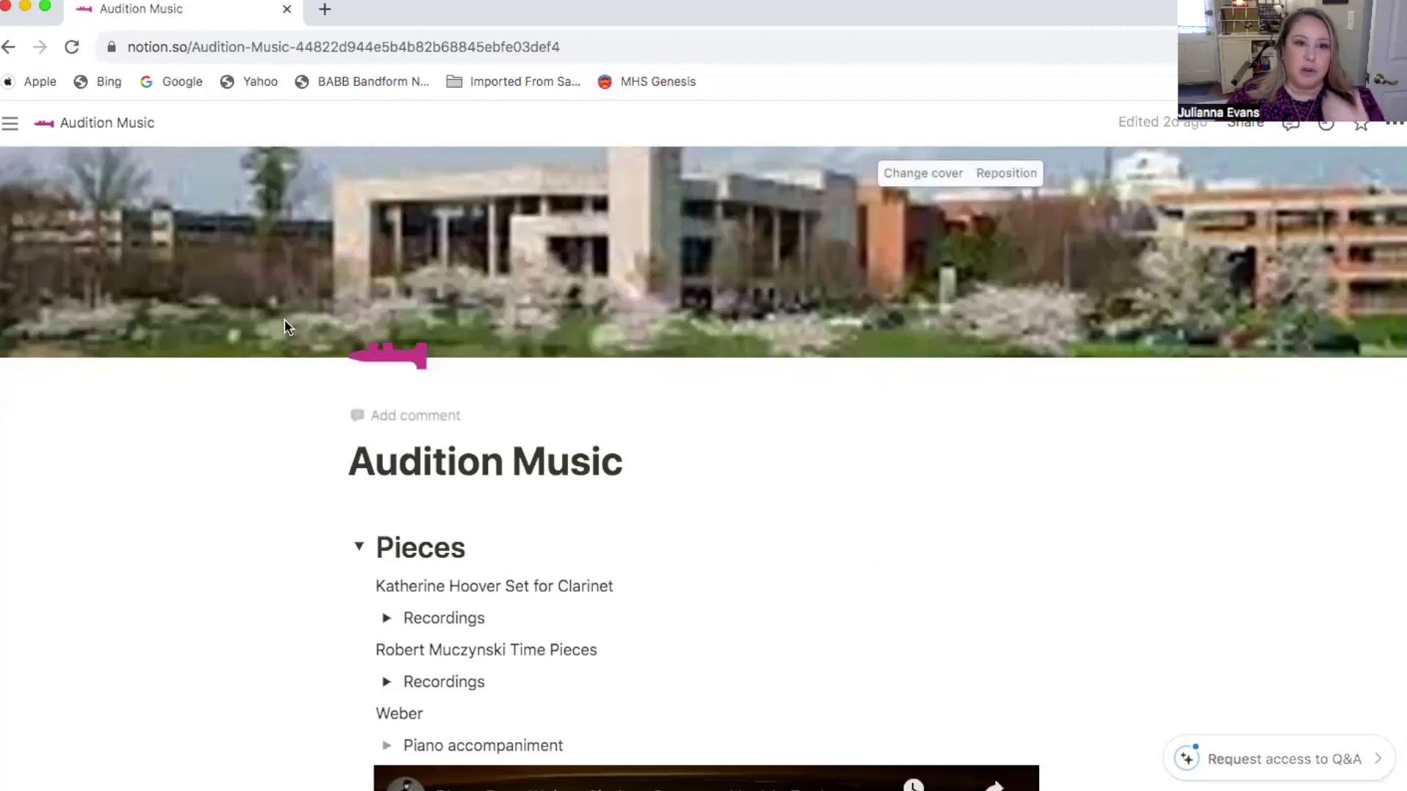
Step: Create a new page in the workspace and add a cover to it
mouse_move(11, 127)
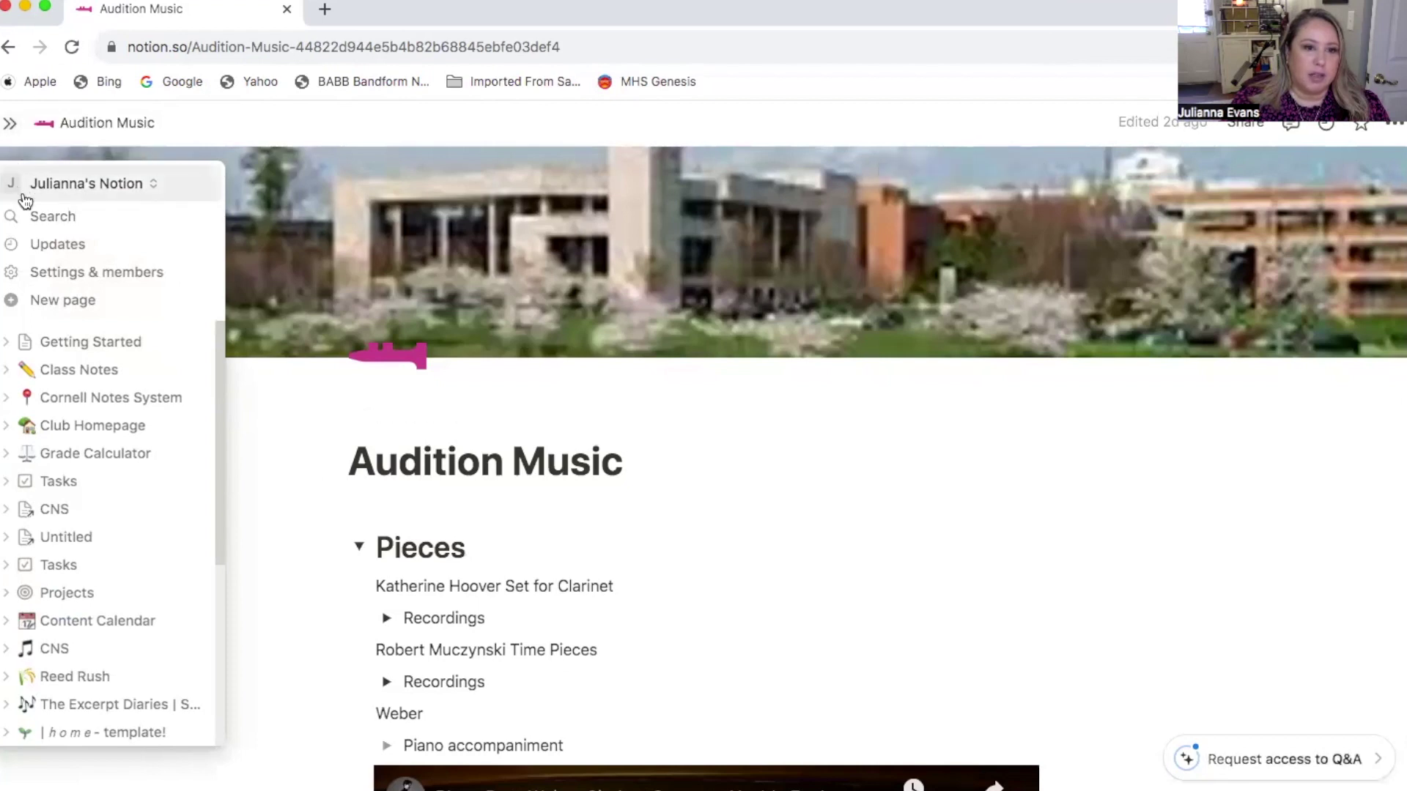
click(41, 308)
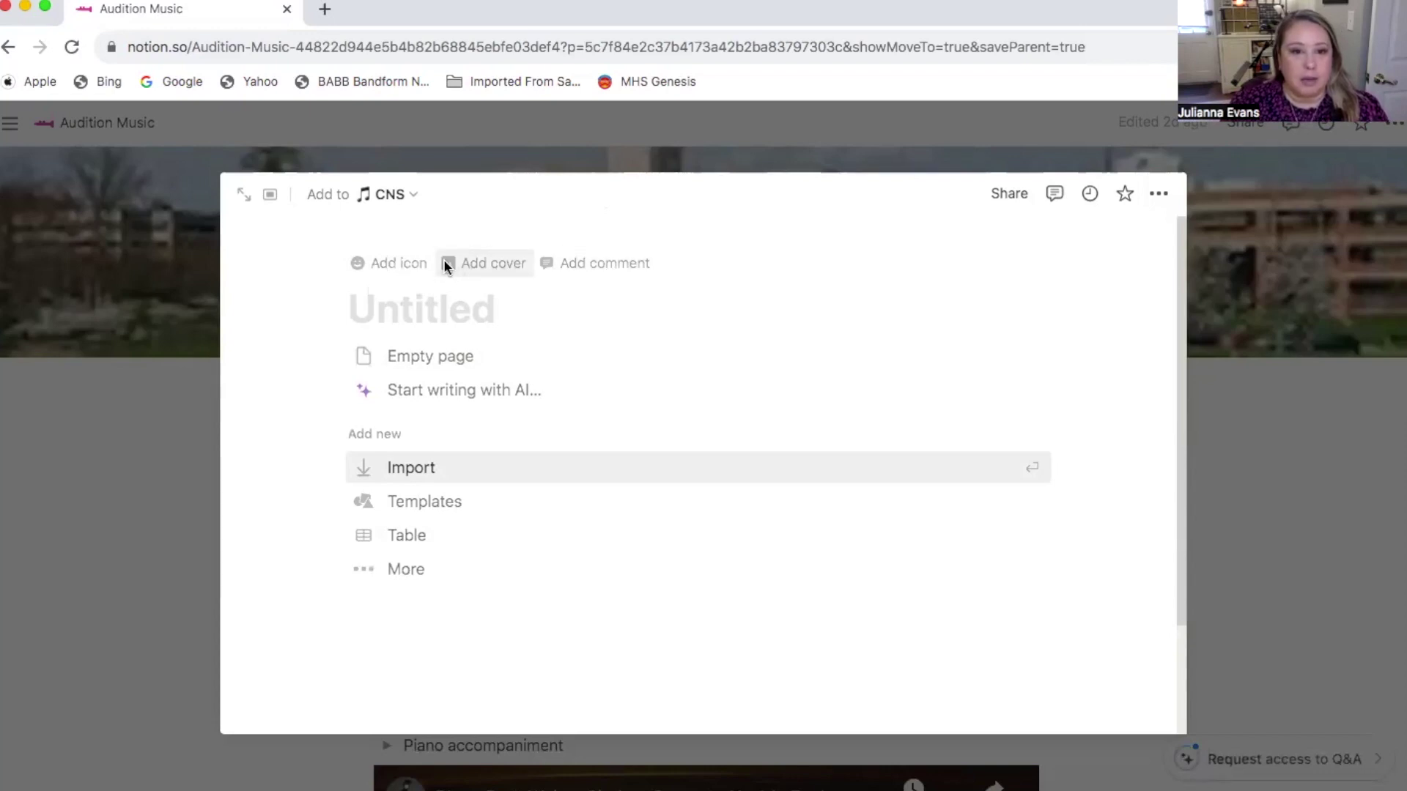
click(484, 269)
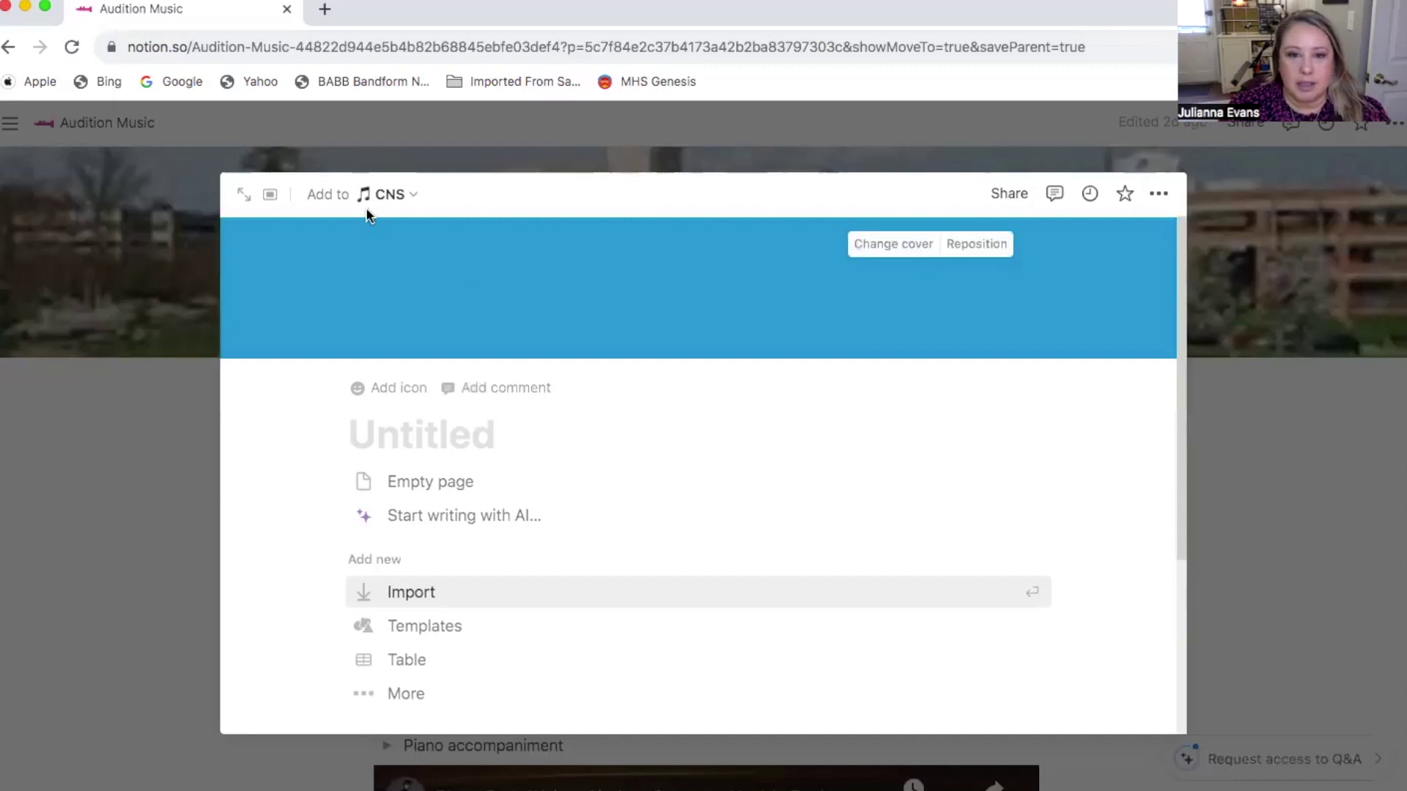
Step: Browse the cover options for the new page: the gallery's color and artwork collections, file upload and image link
click(907, 251)
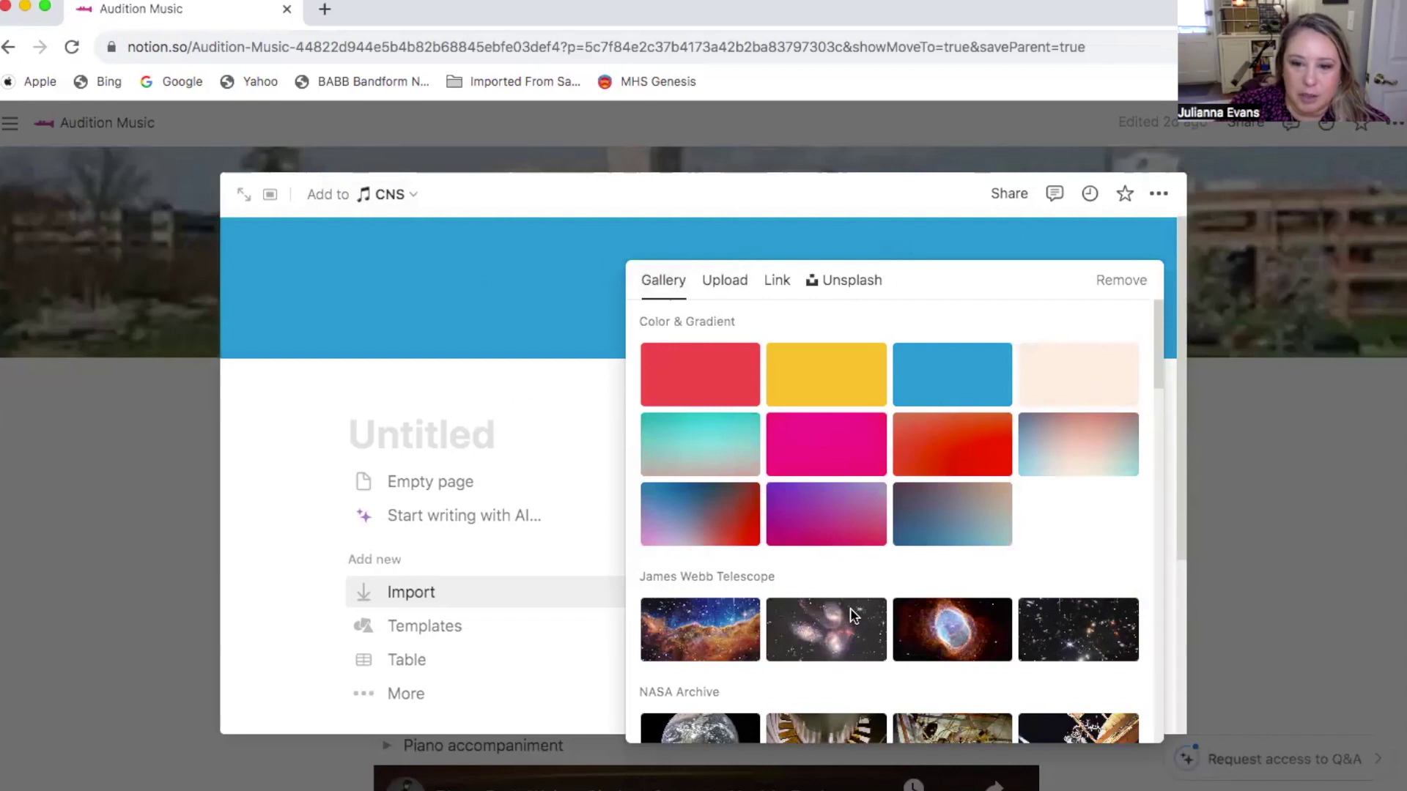
scroll(853, 615, down, 3)
scroll(826, 525, up, 3)
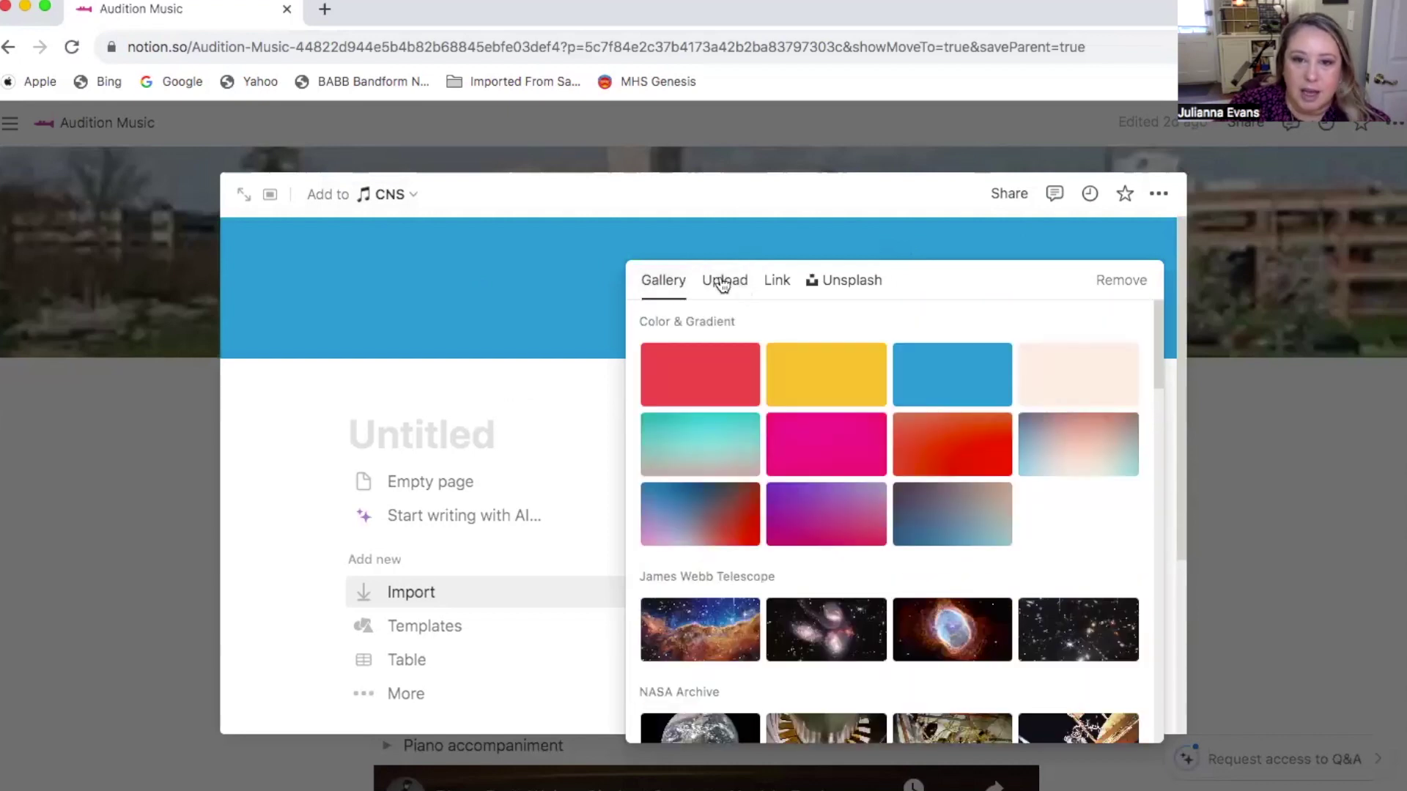
click(723, 286)
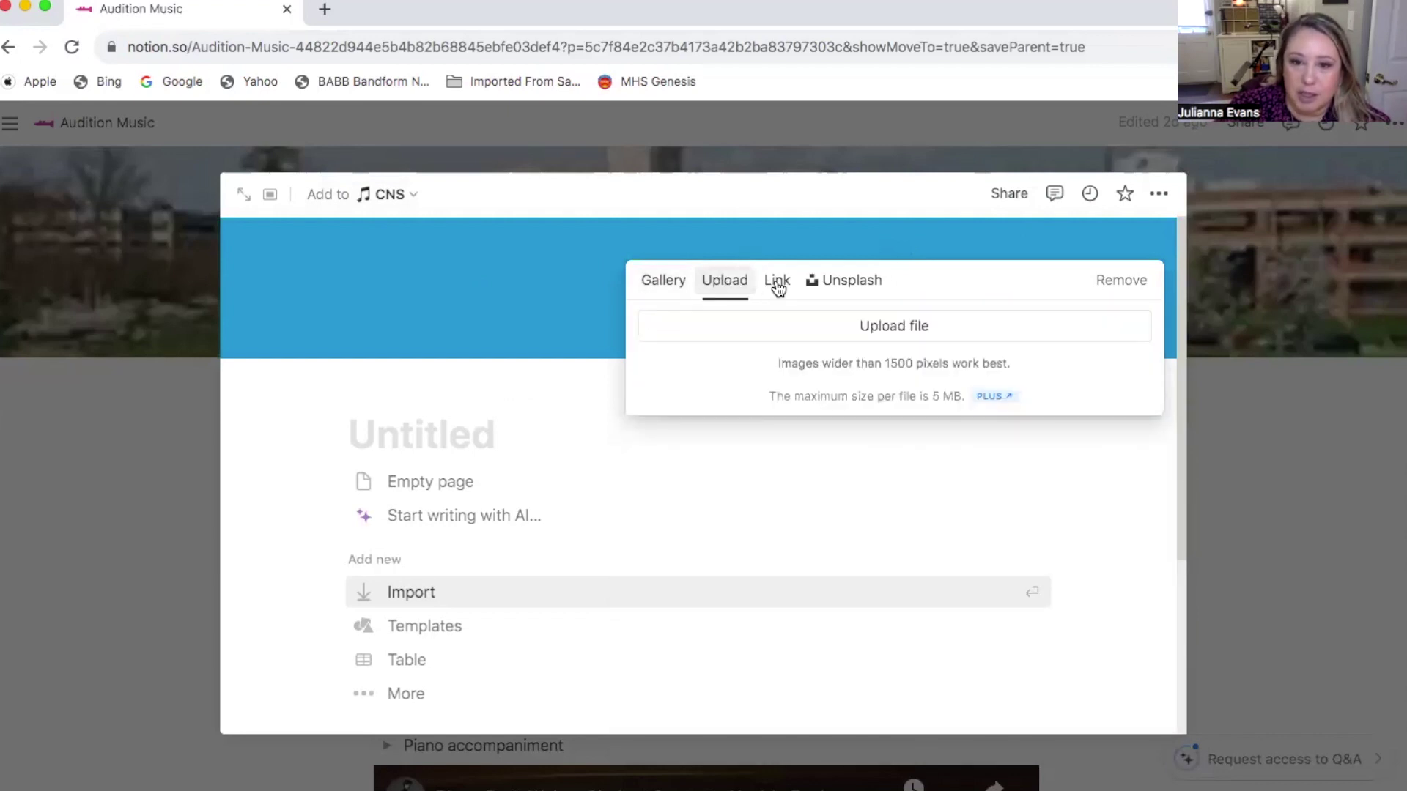
click(778, 289)
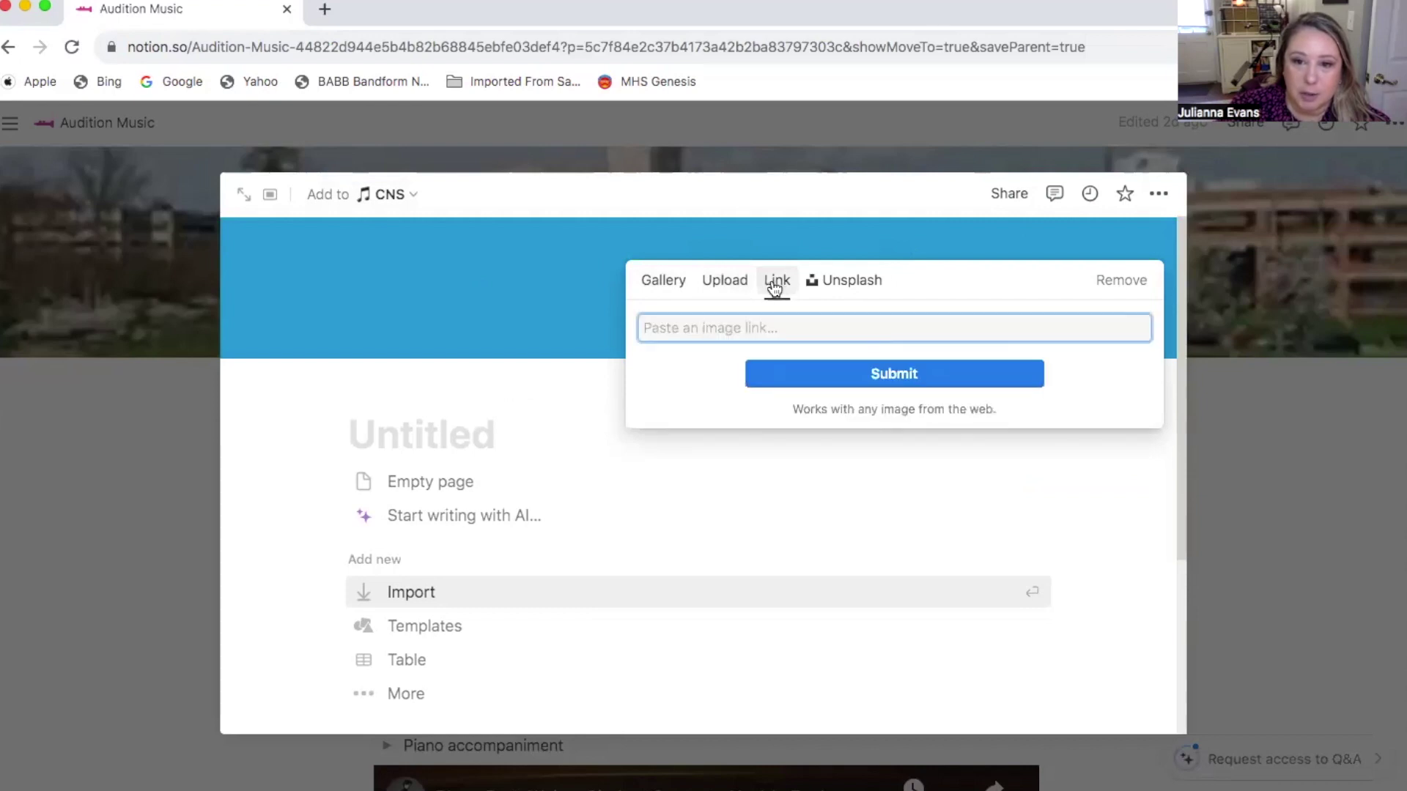
click(678, 285)
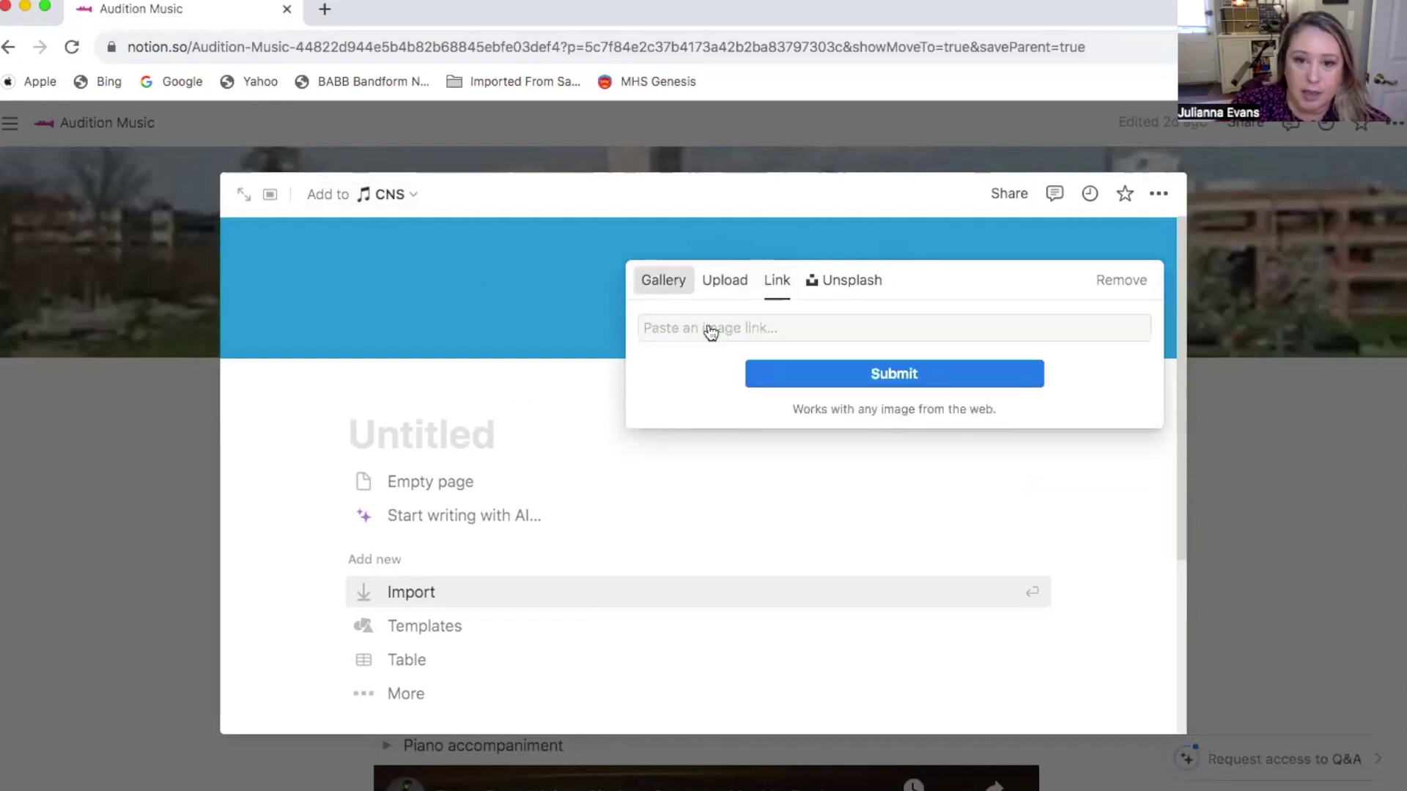
scroll(874, 524, down, 4)
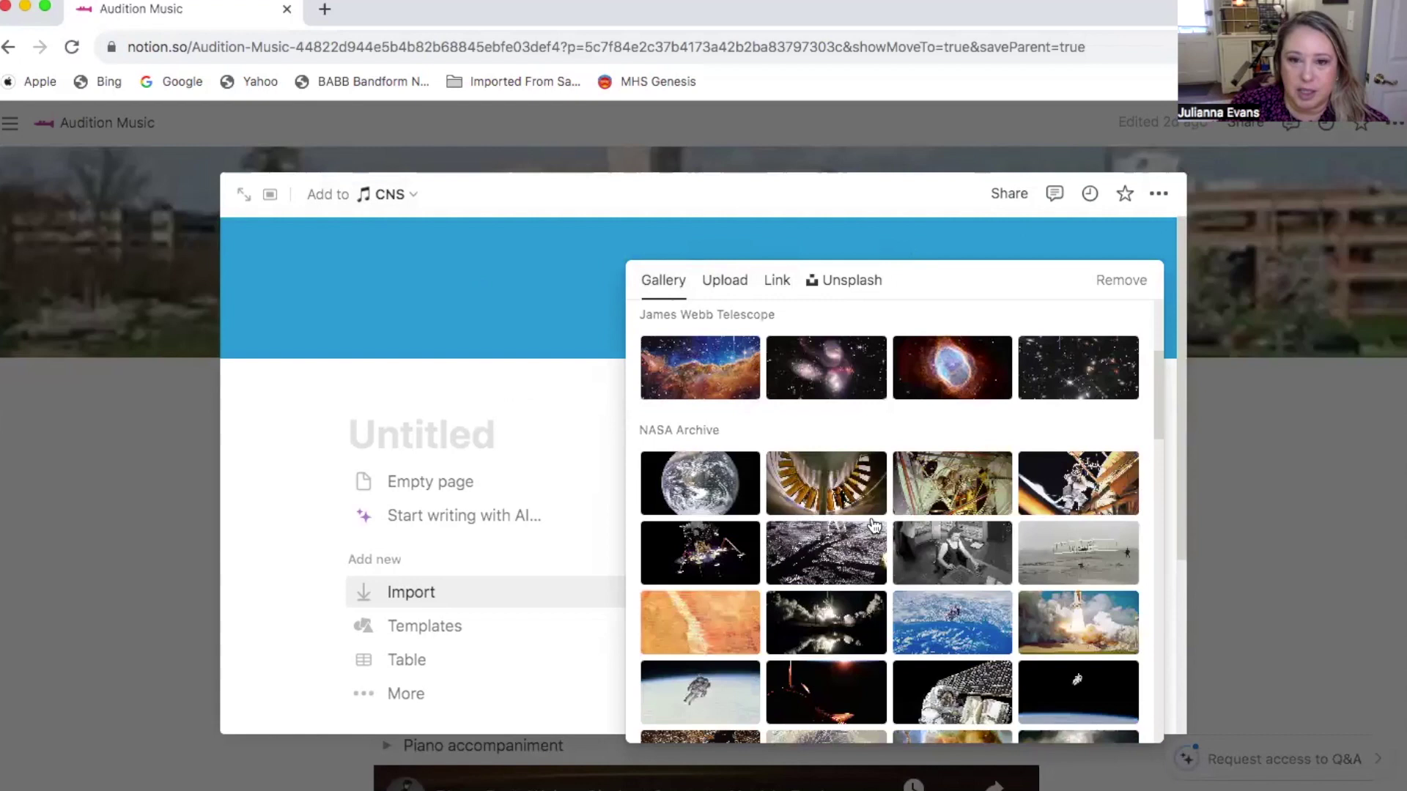
scroll(834, 502, up, 4)
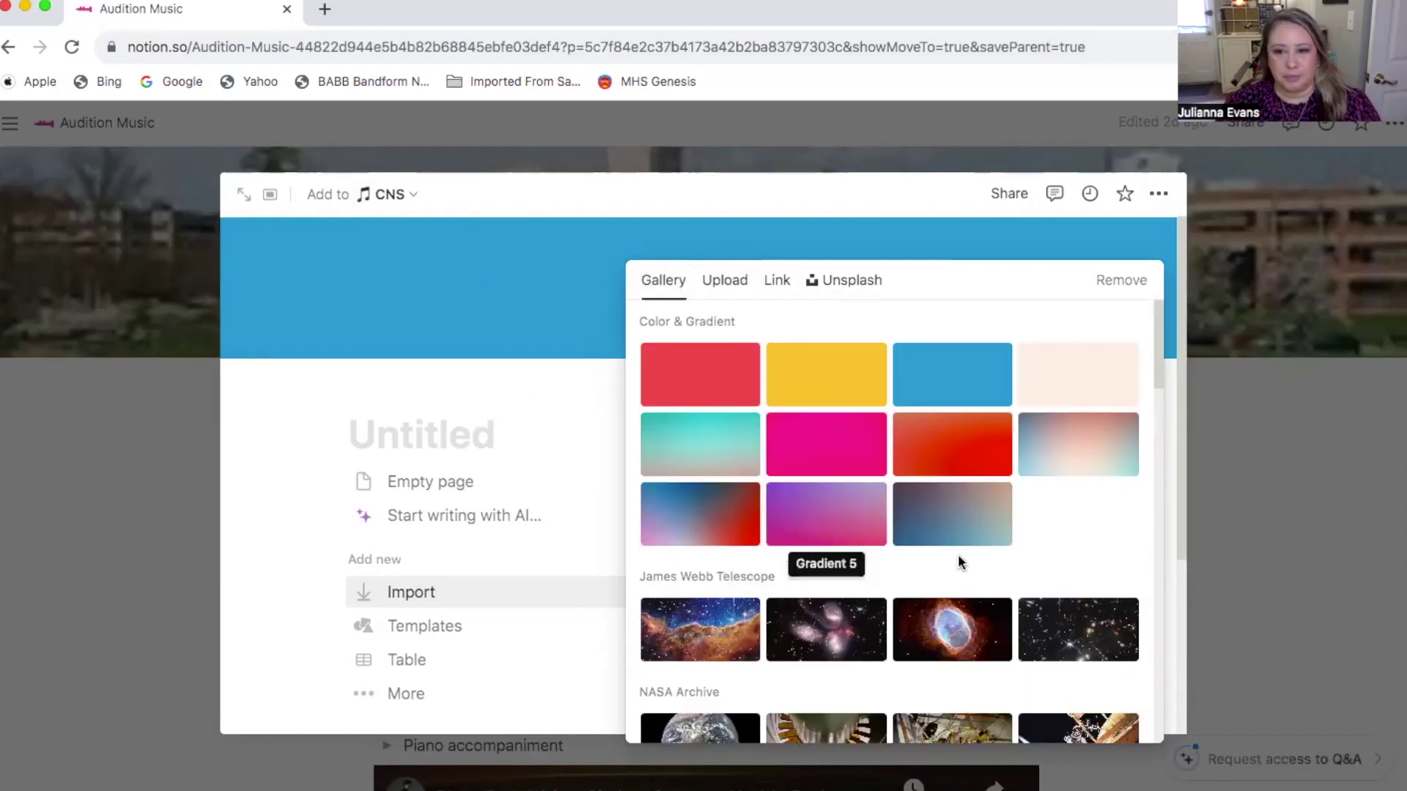
scroll(957, 554, down, 10)
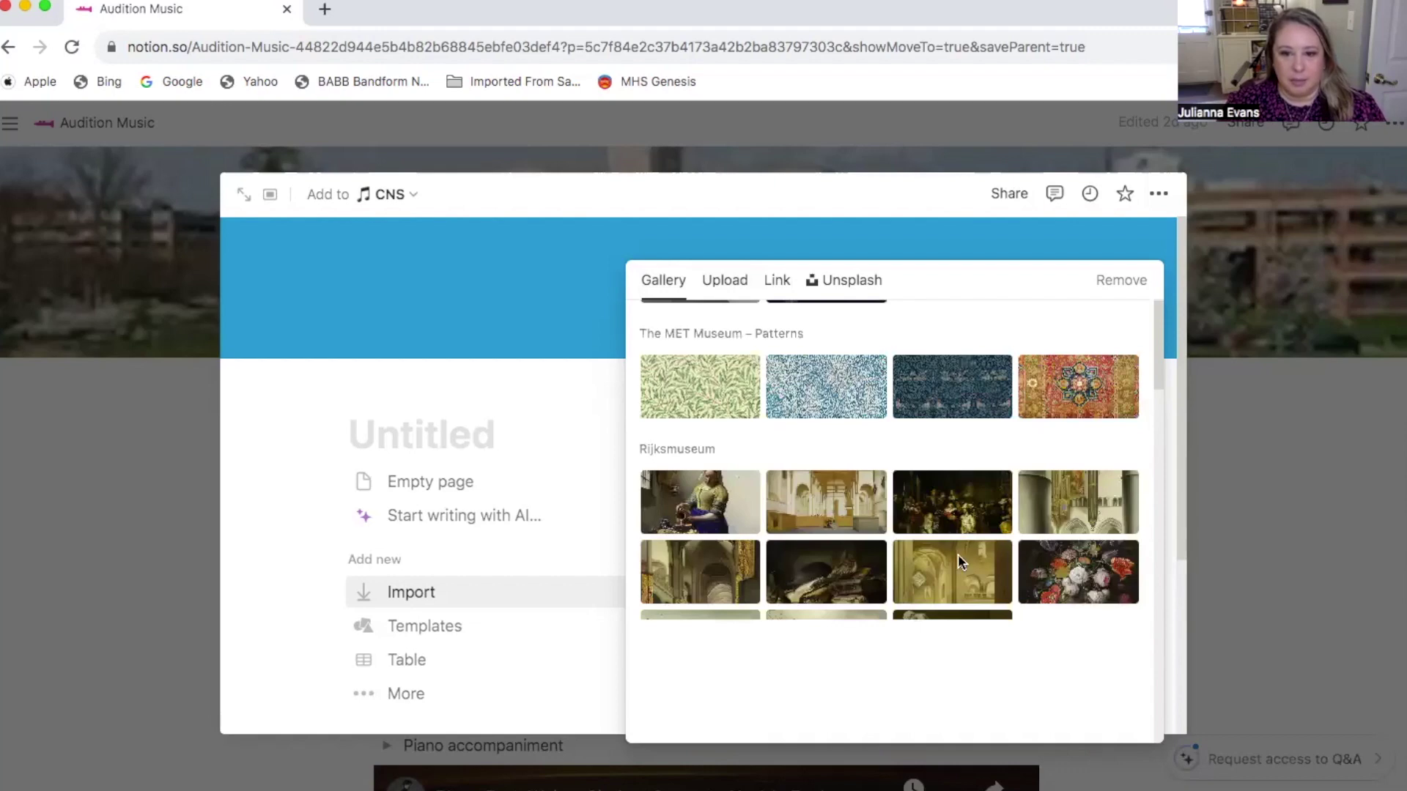
scroll(957, 554, down, 5)
scroll(957, 556, down, 2)
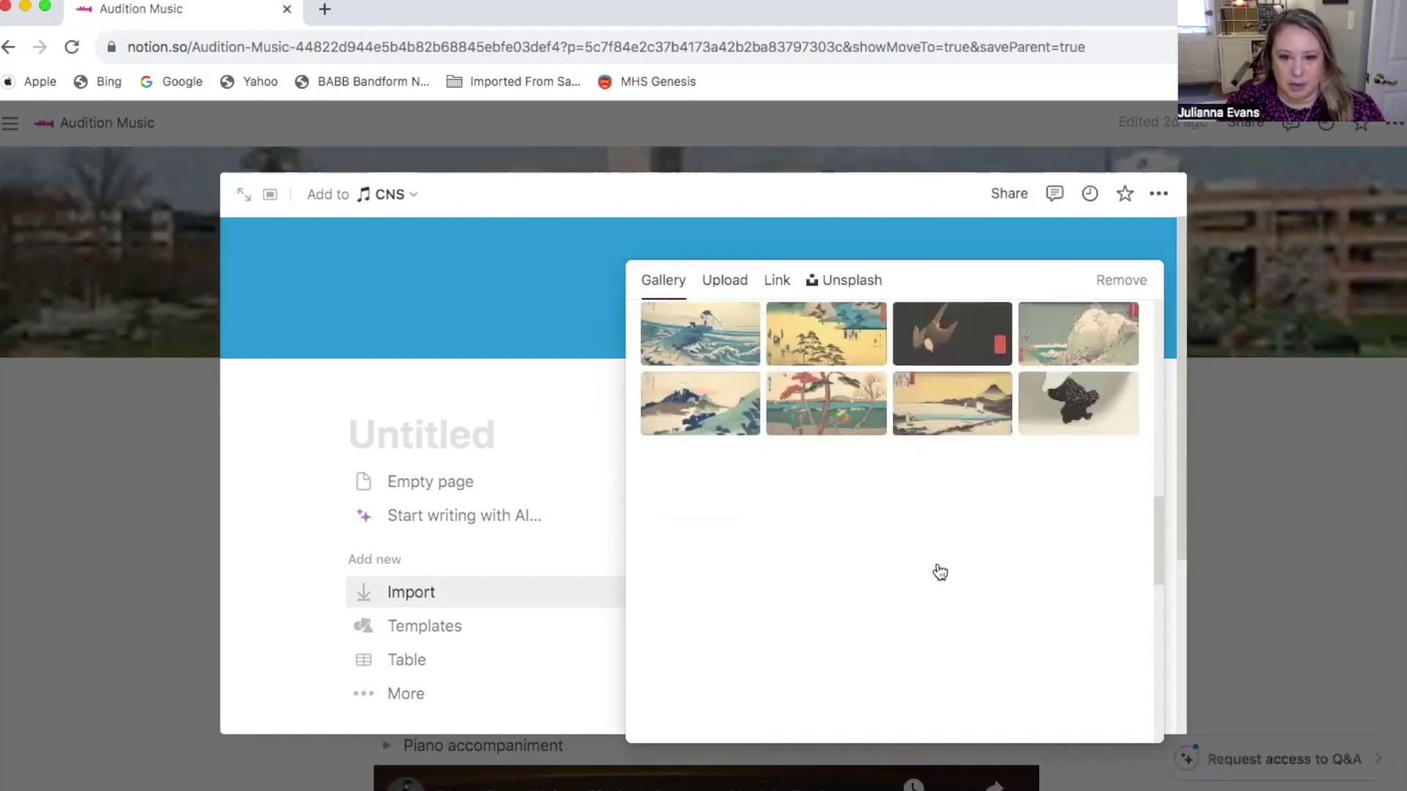
Step: Search Unsplash for "weber clarinet concerto" cover images and look through the photos
click(844, 284)
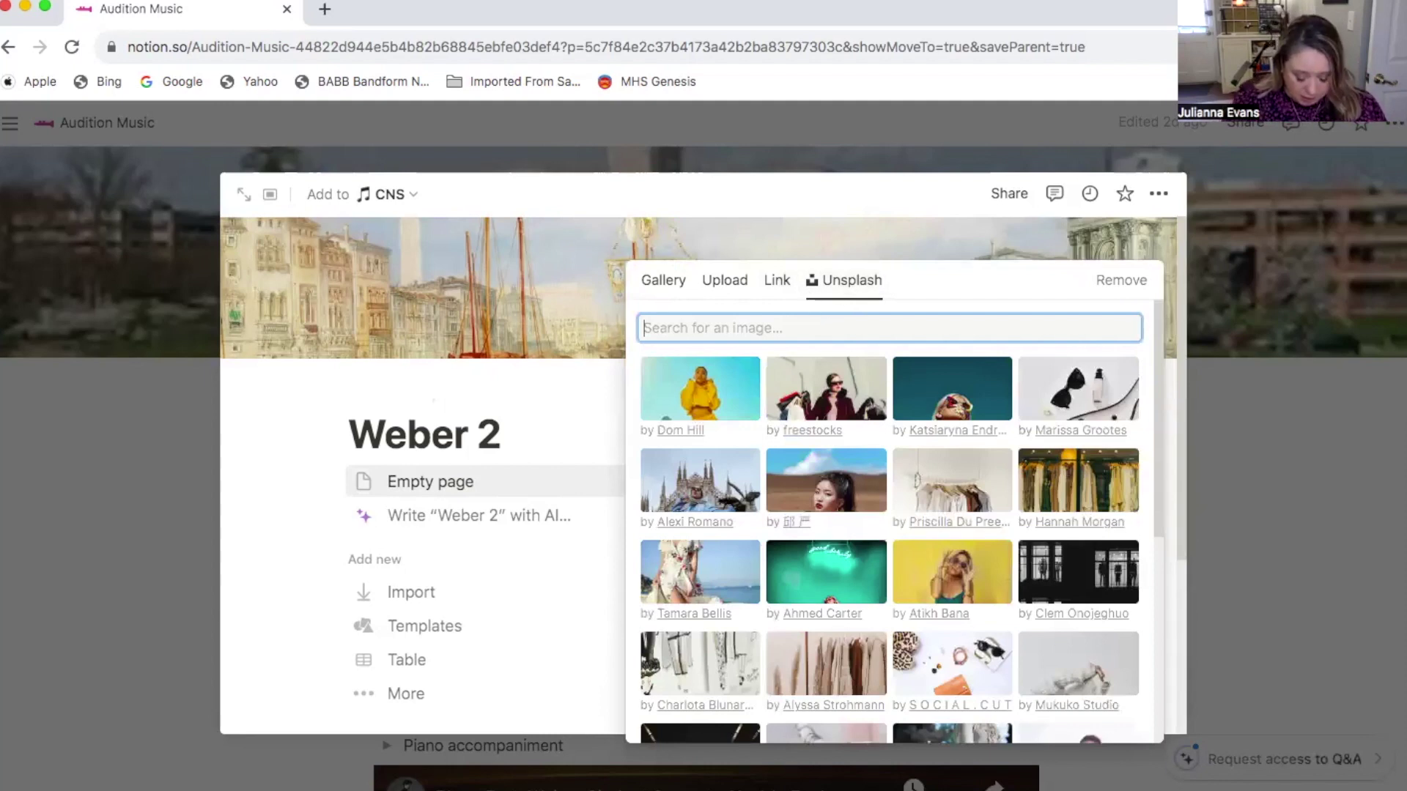
text(weber)
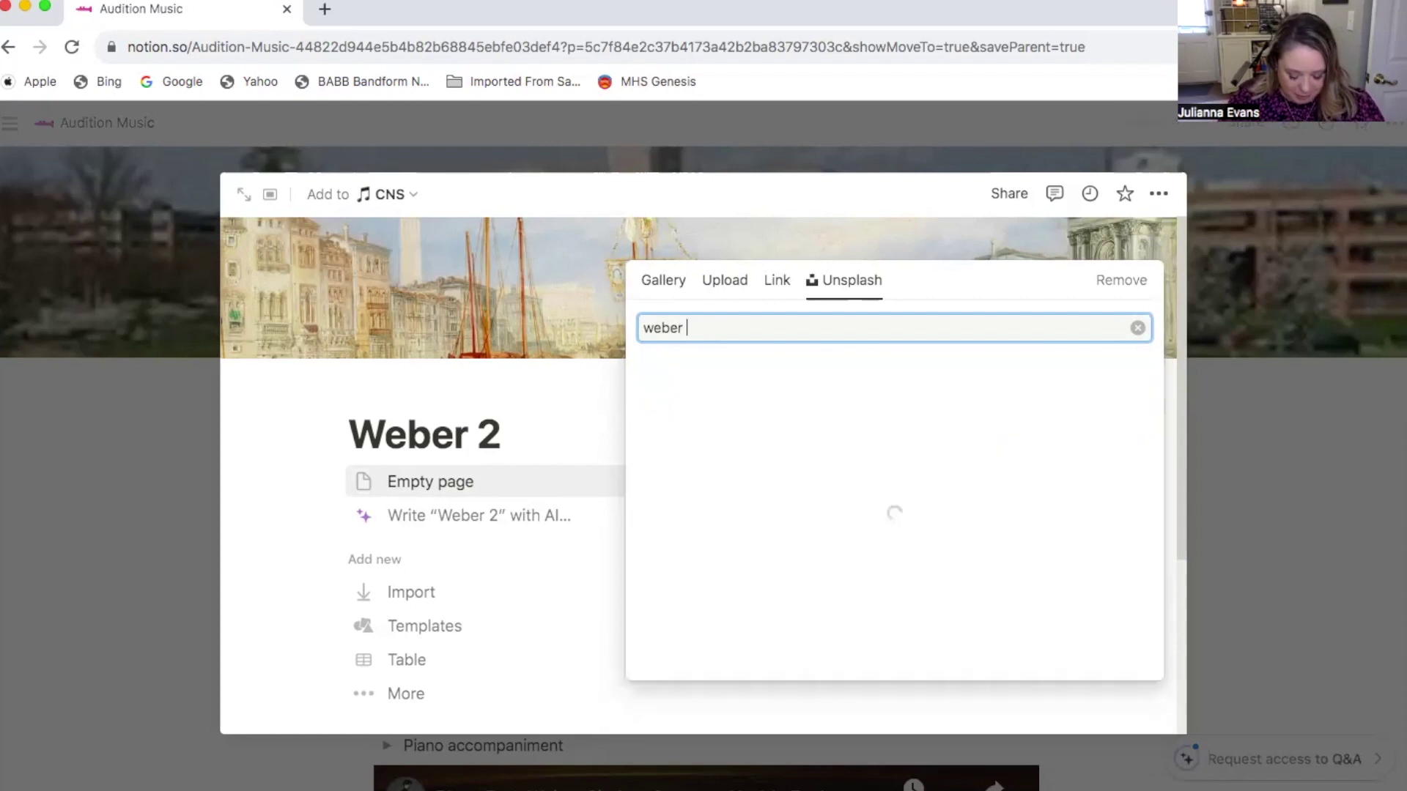
text(clarinet )
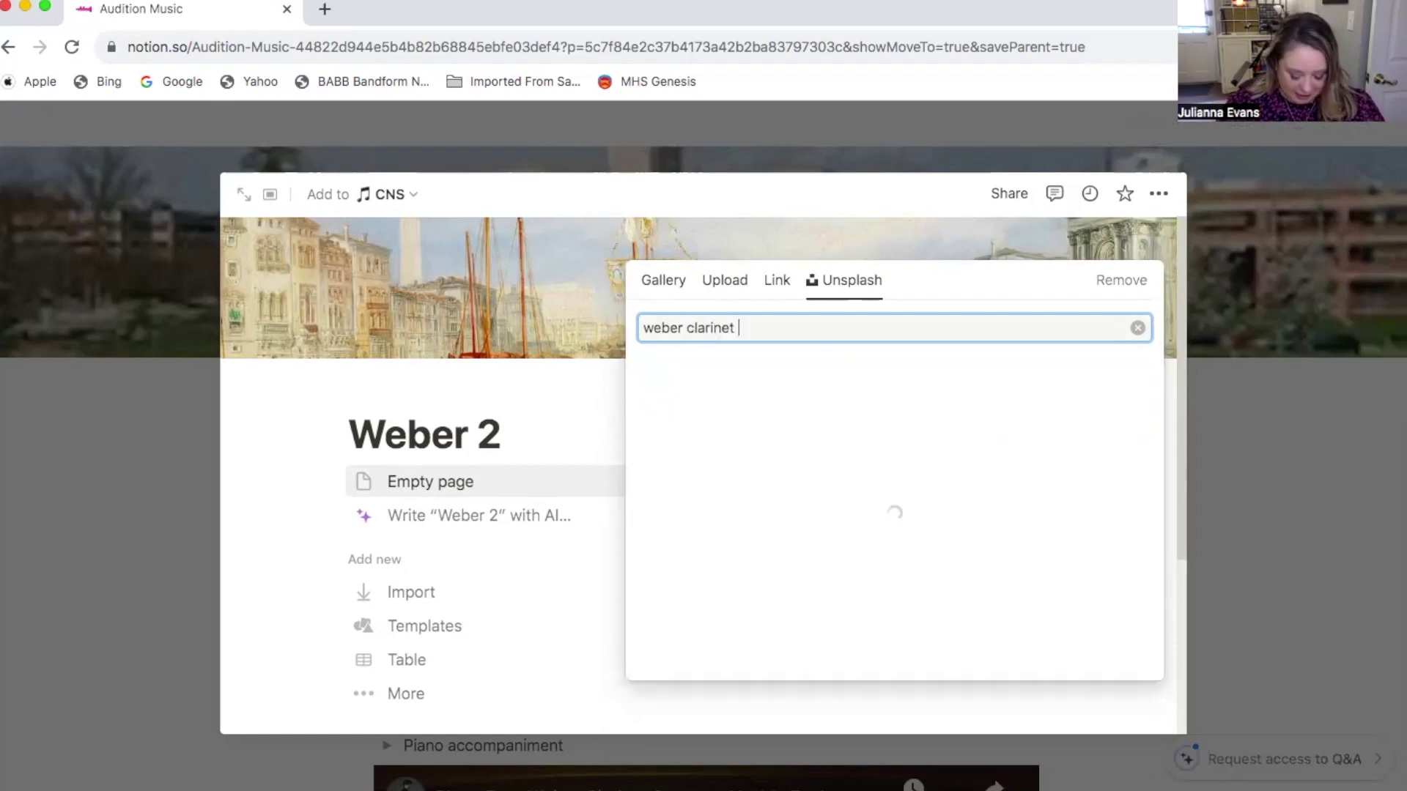
text(concerto)
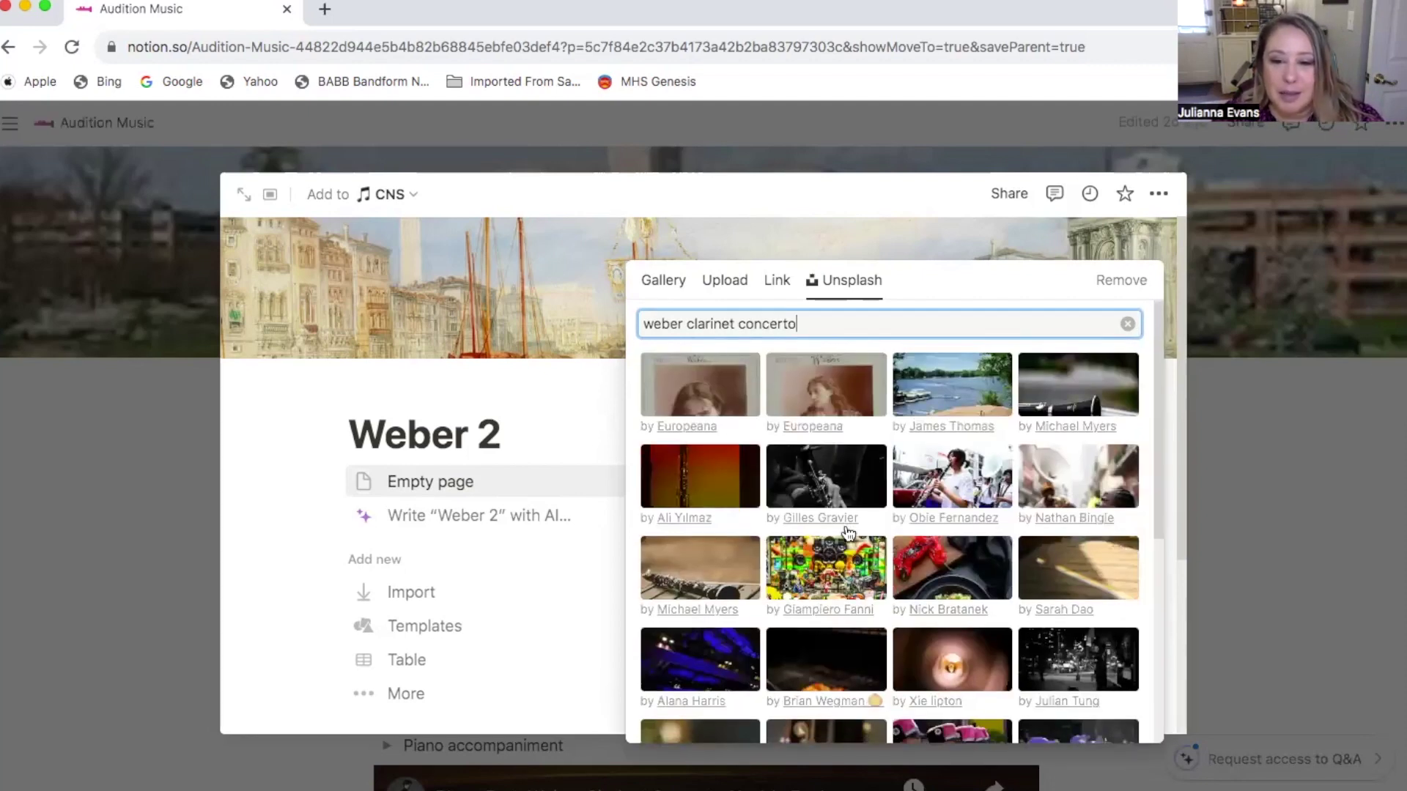
scroll(847, 532, down, 1)
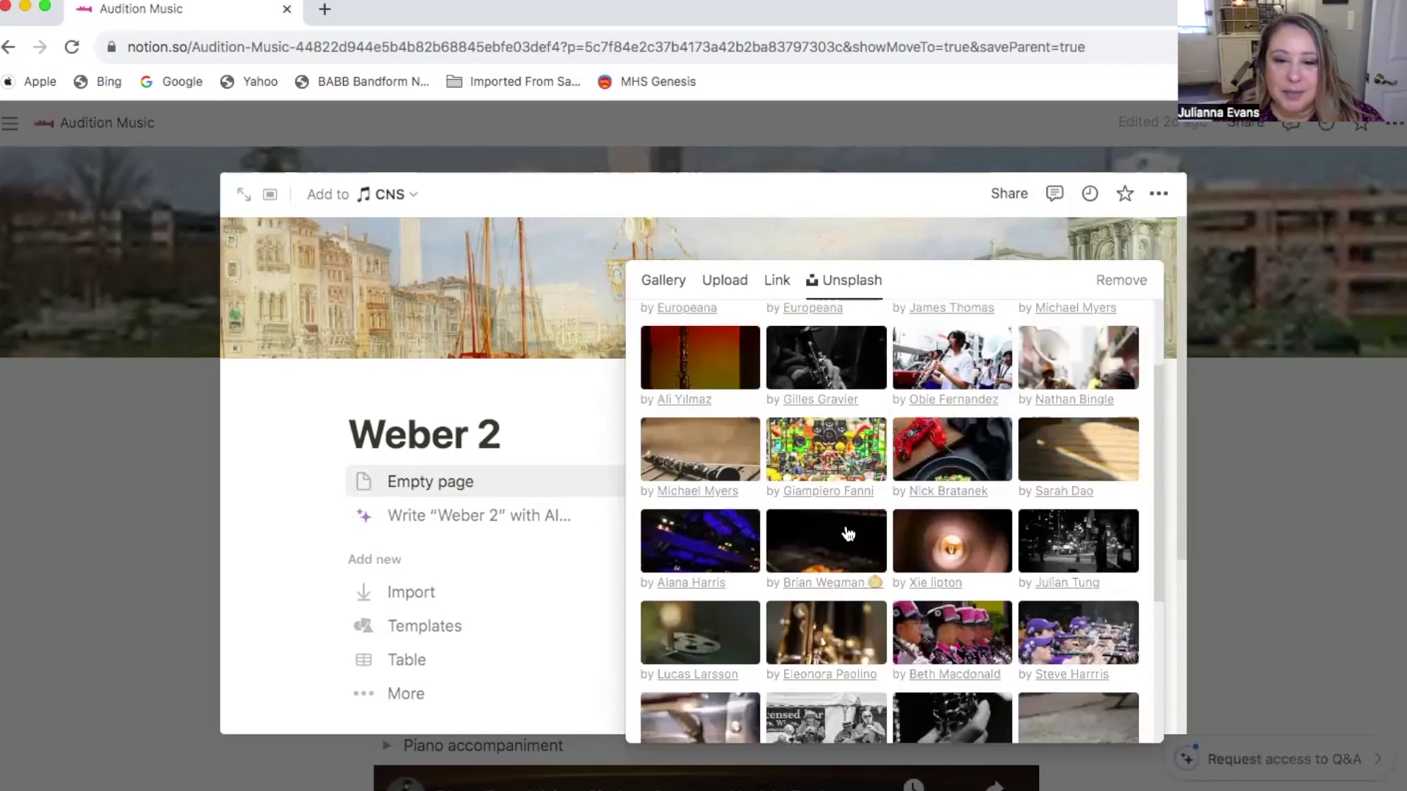
scroll(661, 475, down, 1)
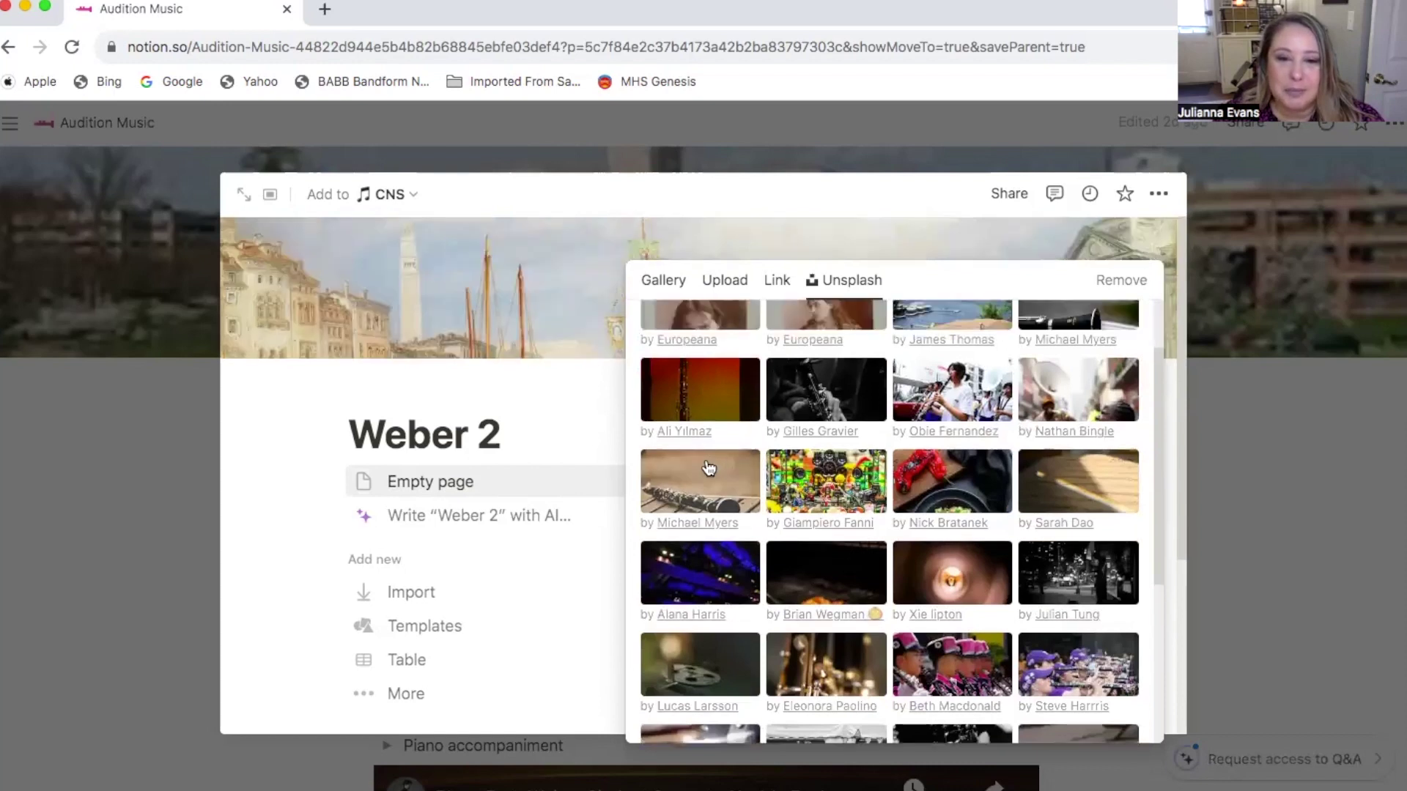
Step: Set the photo of a clarinet lying on wood as the page cover and reposition it to show more of the instrument
click(707, 467)
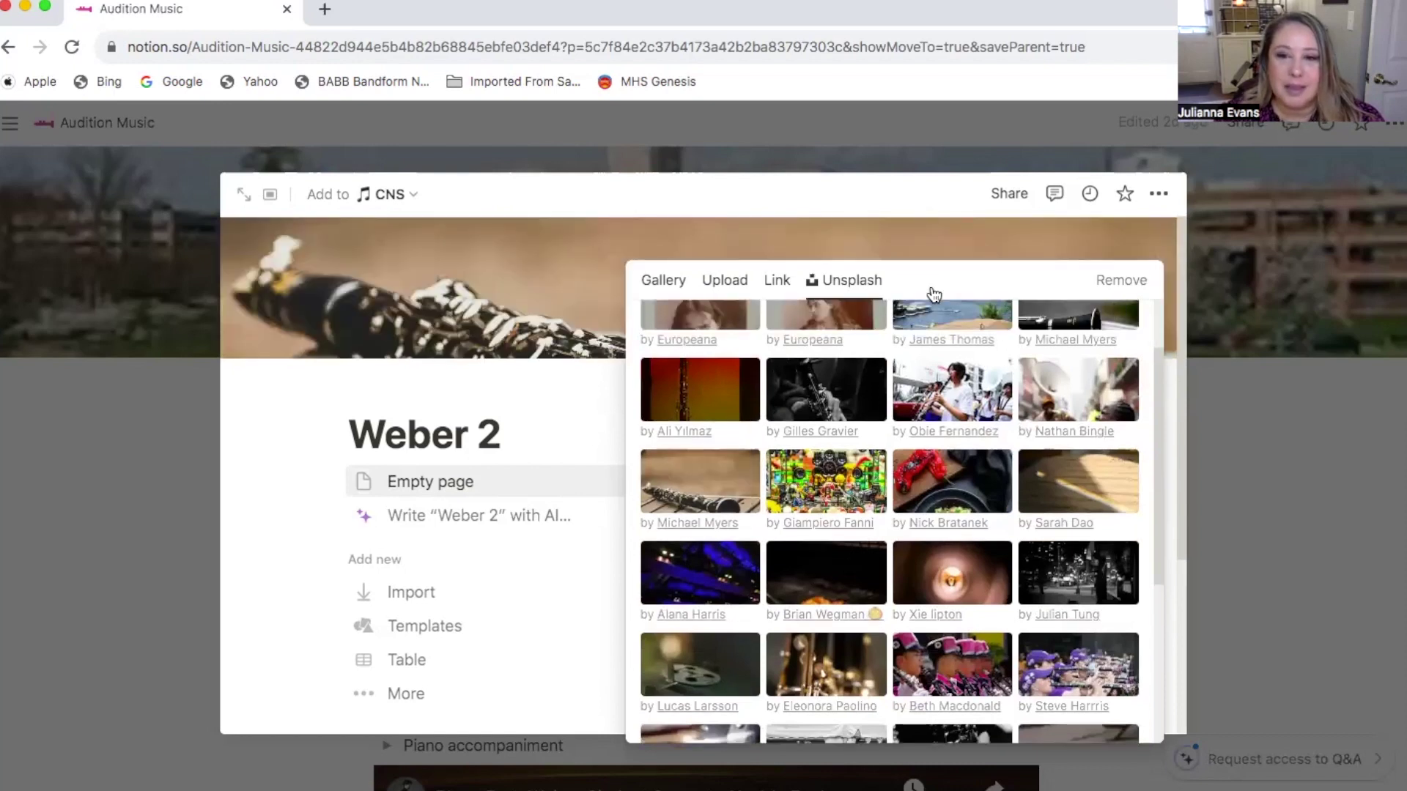
click(864, 236)
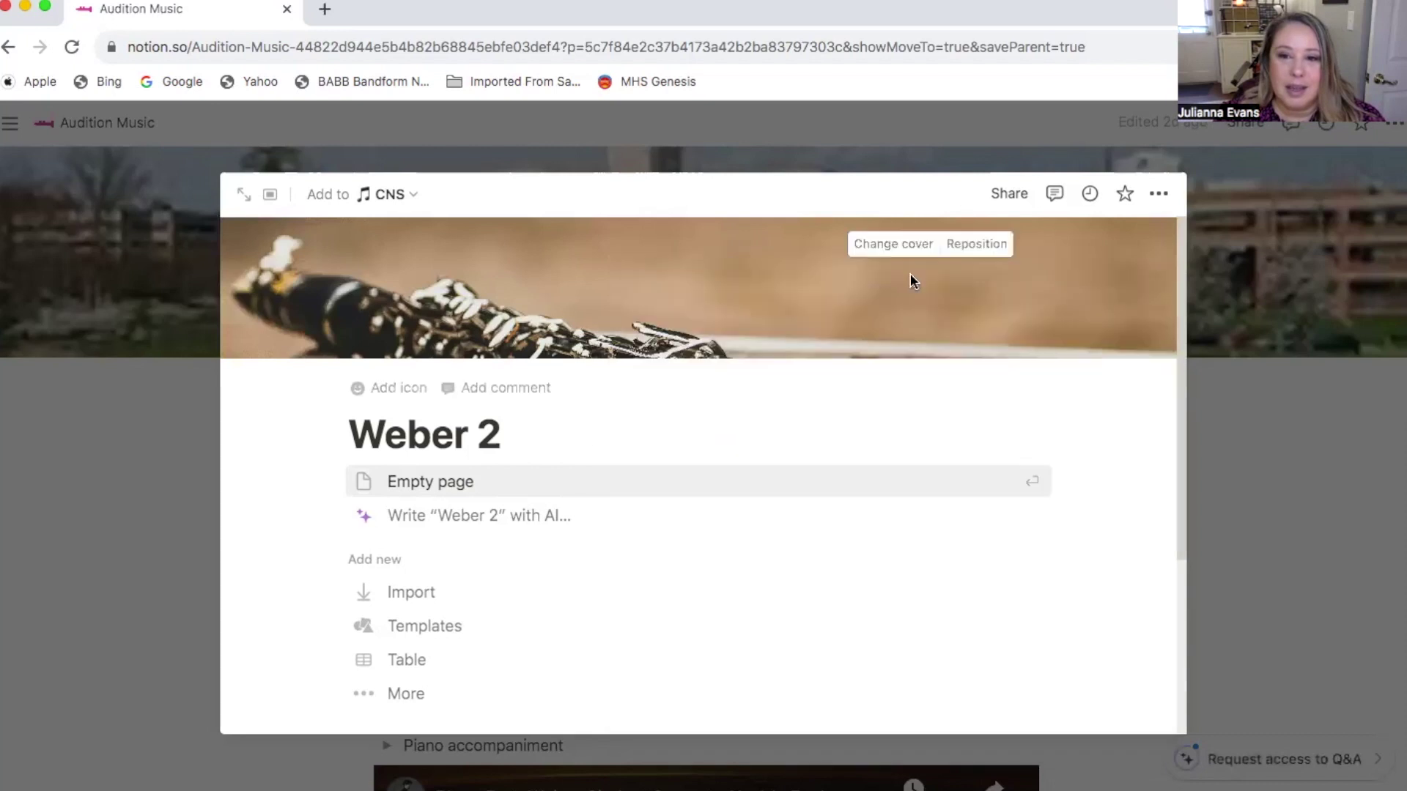
click(975, 246)
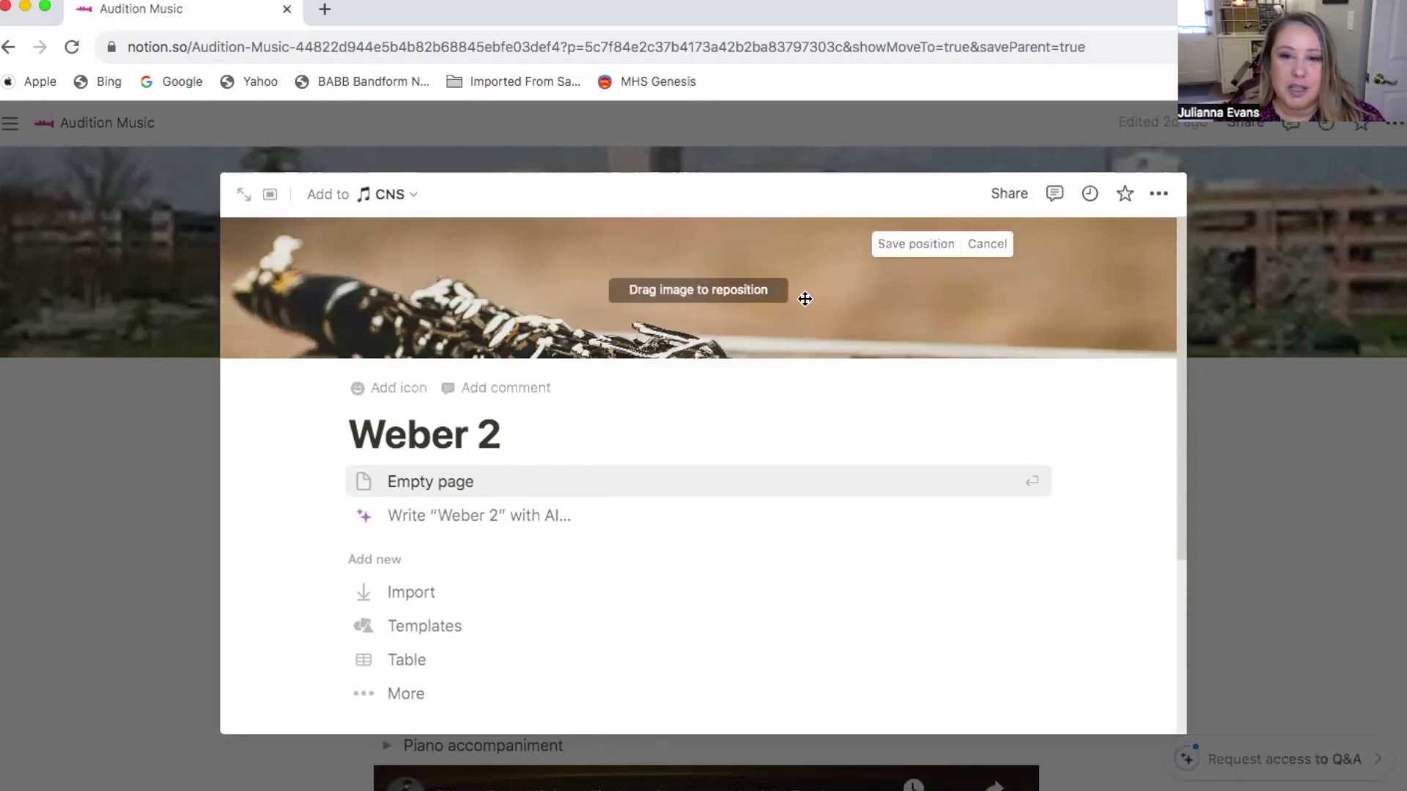
drag(841, 317, 841, 244)
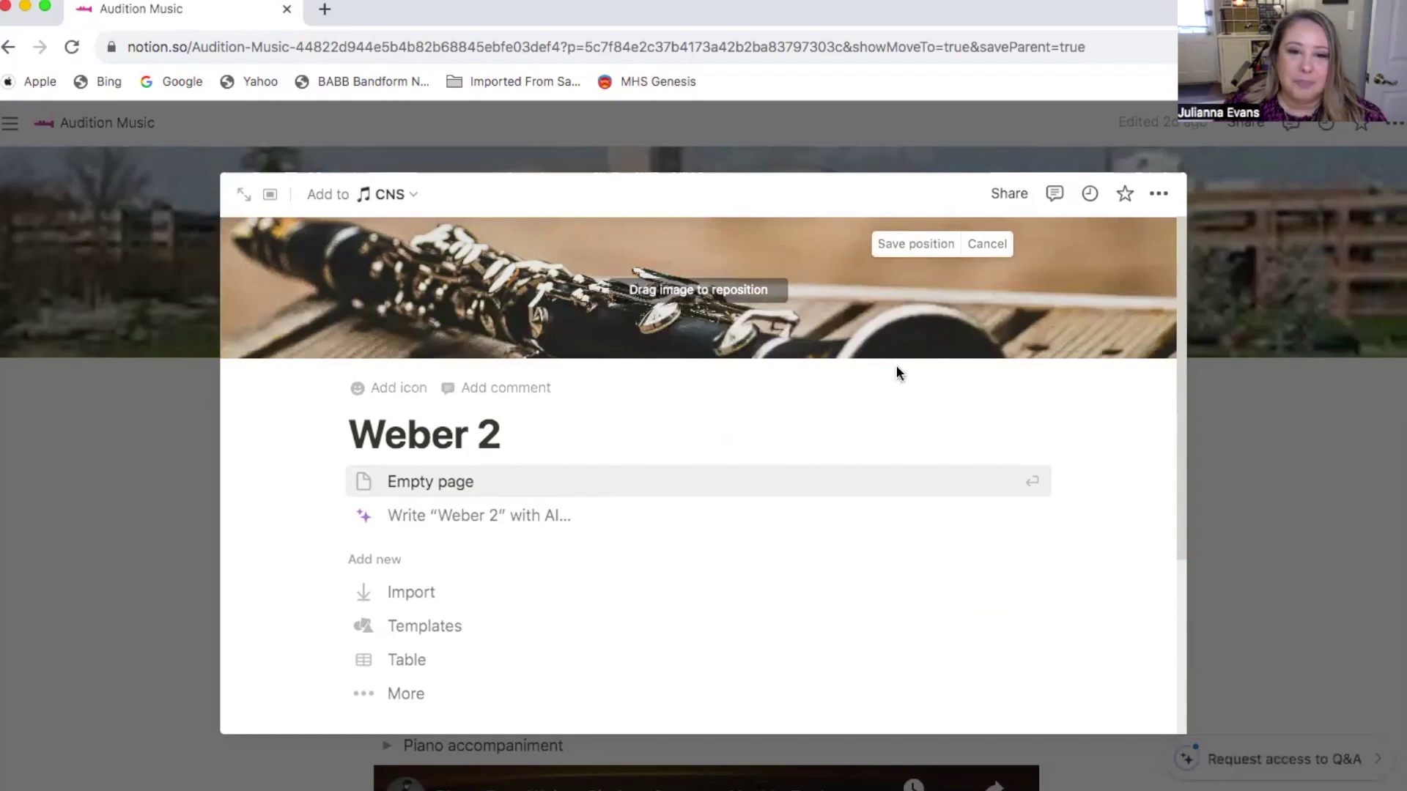
Step: Add an icon to the Weber 2 page, check the icon and custom image options, and choose the recently used violin emoji
click(400, 388)
click(397, 383)
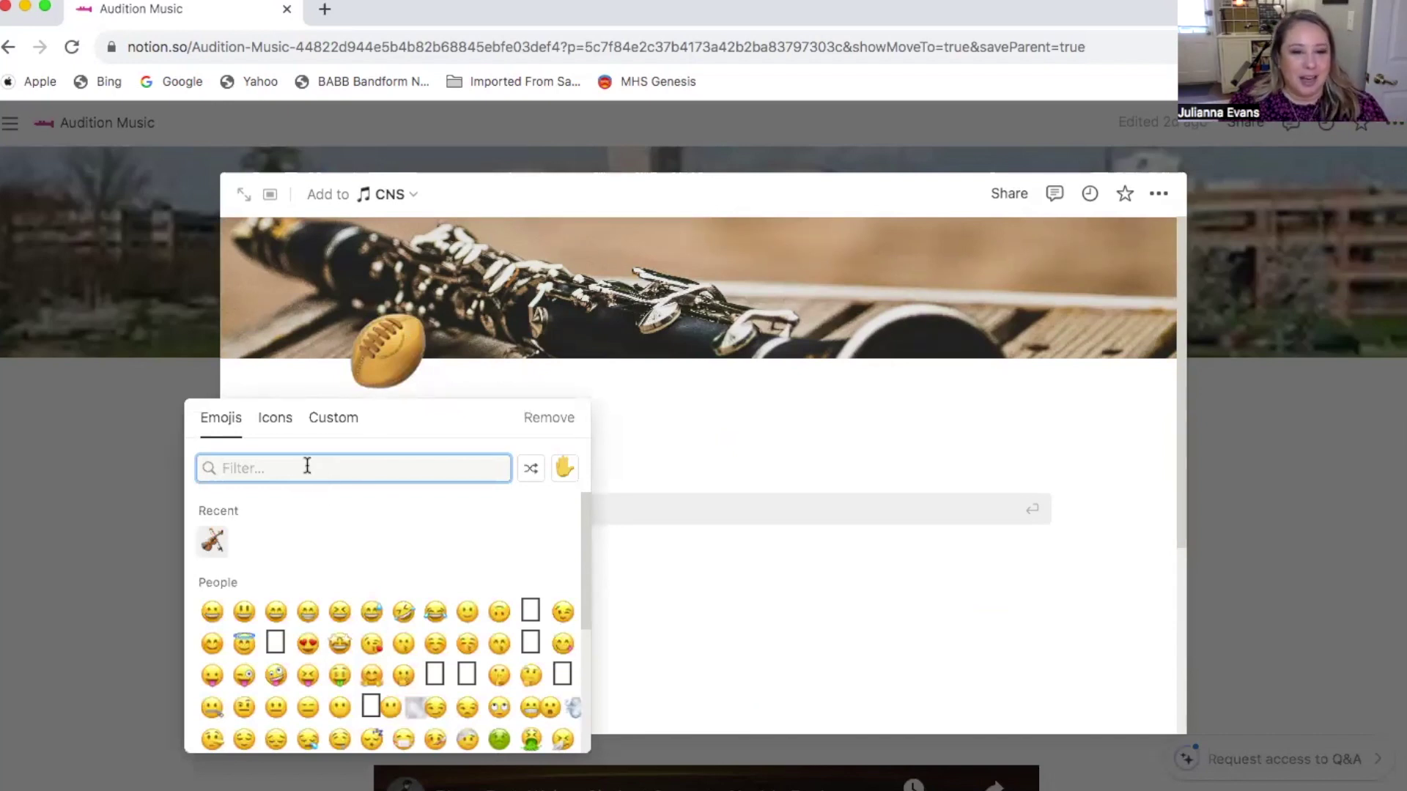
click(277, 425)
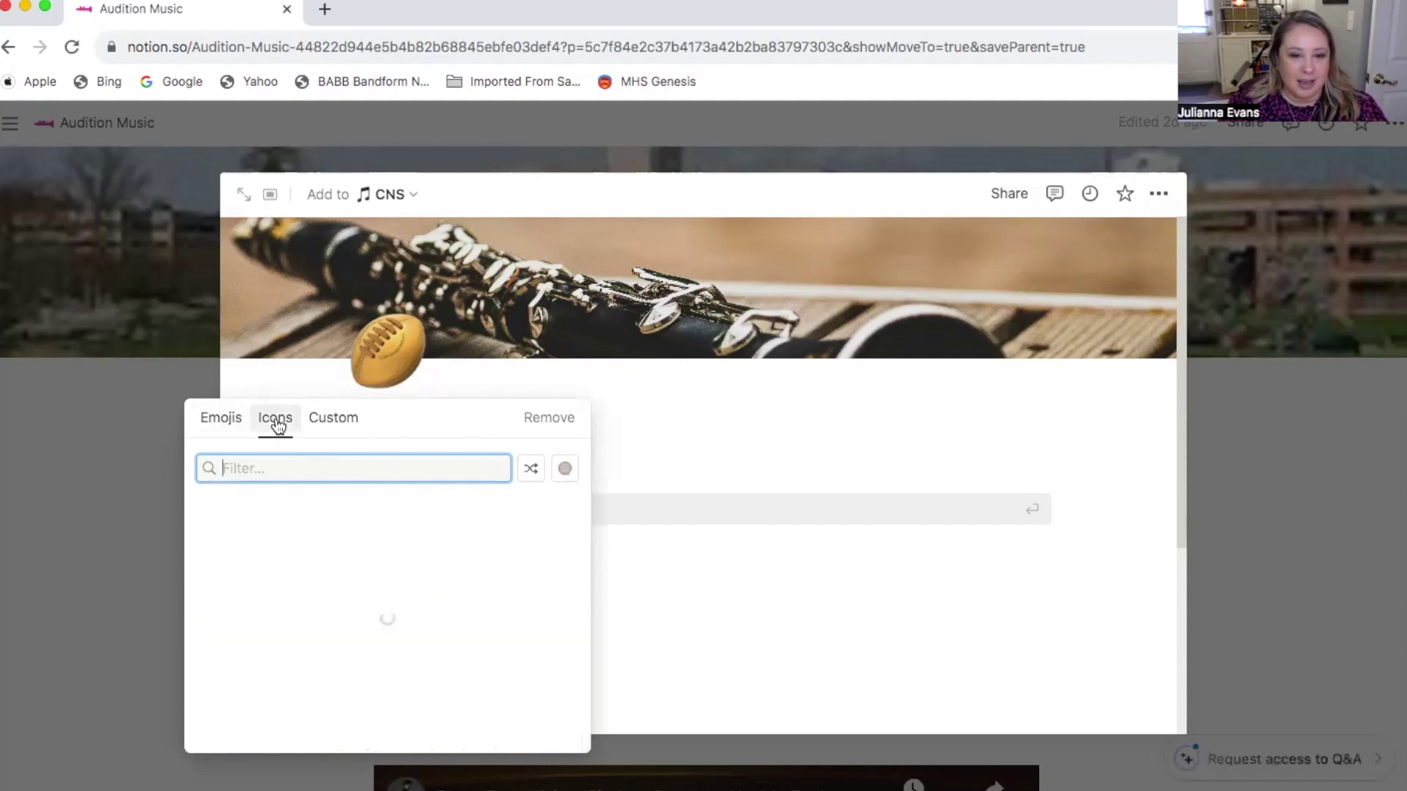
click(334, 424)
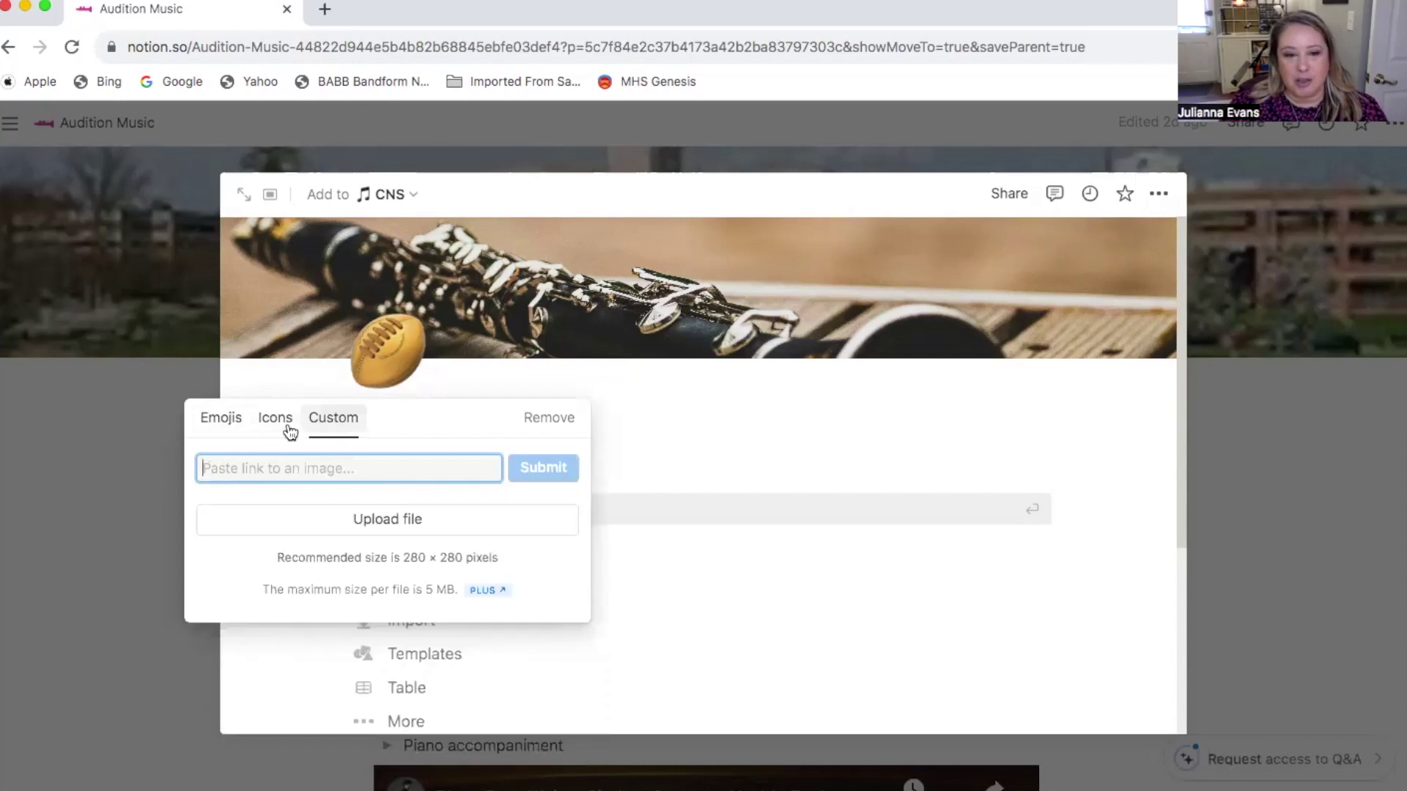
click(214, 421)
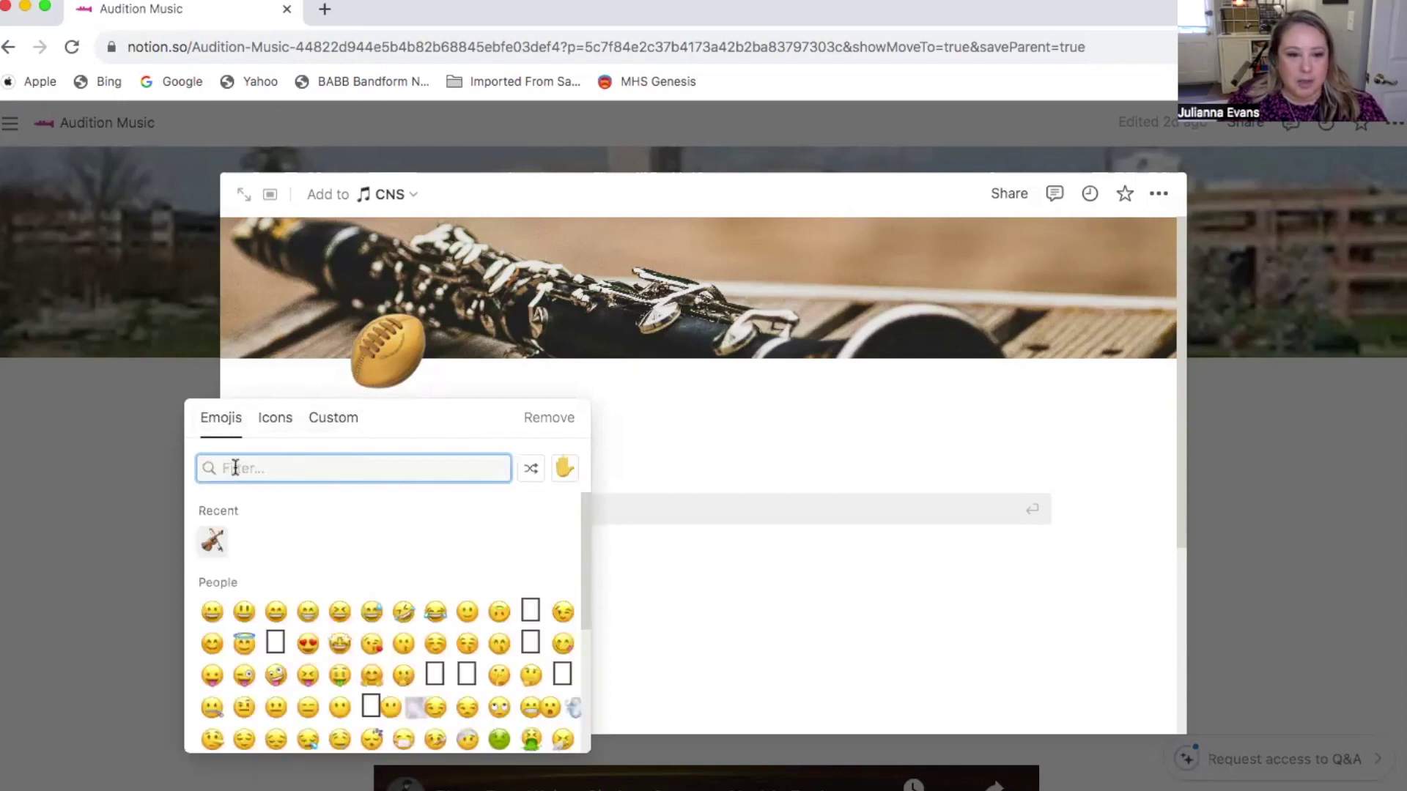
click(211, 543)
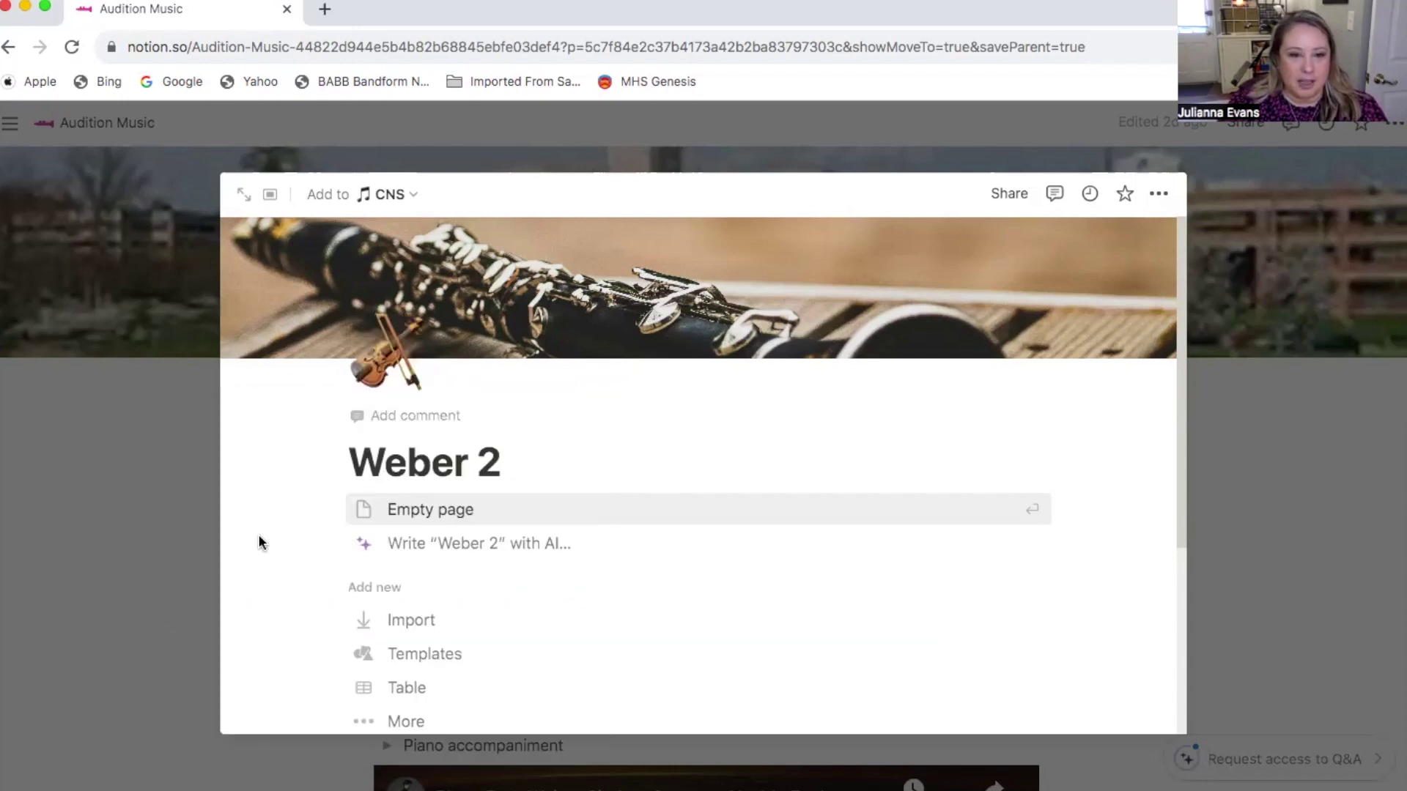
Step: Draft a page comment reading "Weber's Second Clarinet Concerto is a tour de force!"
click(462, 416)
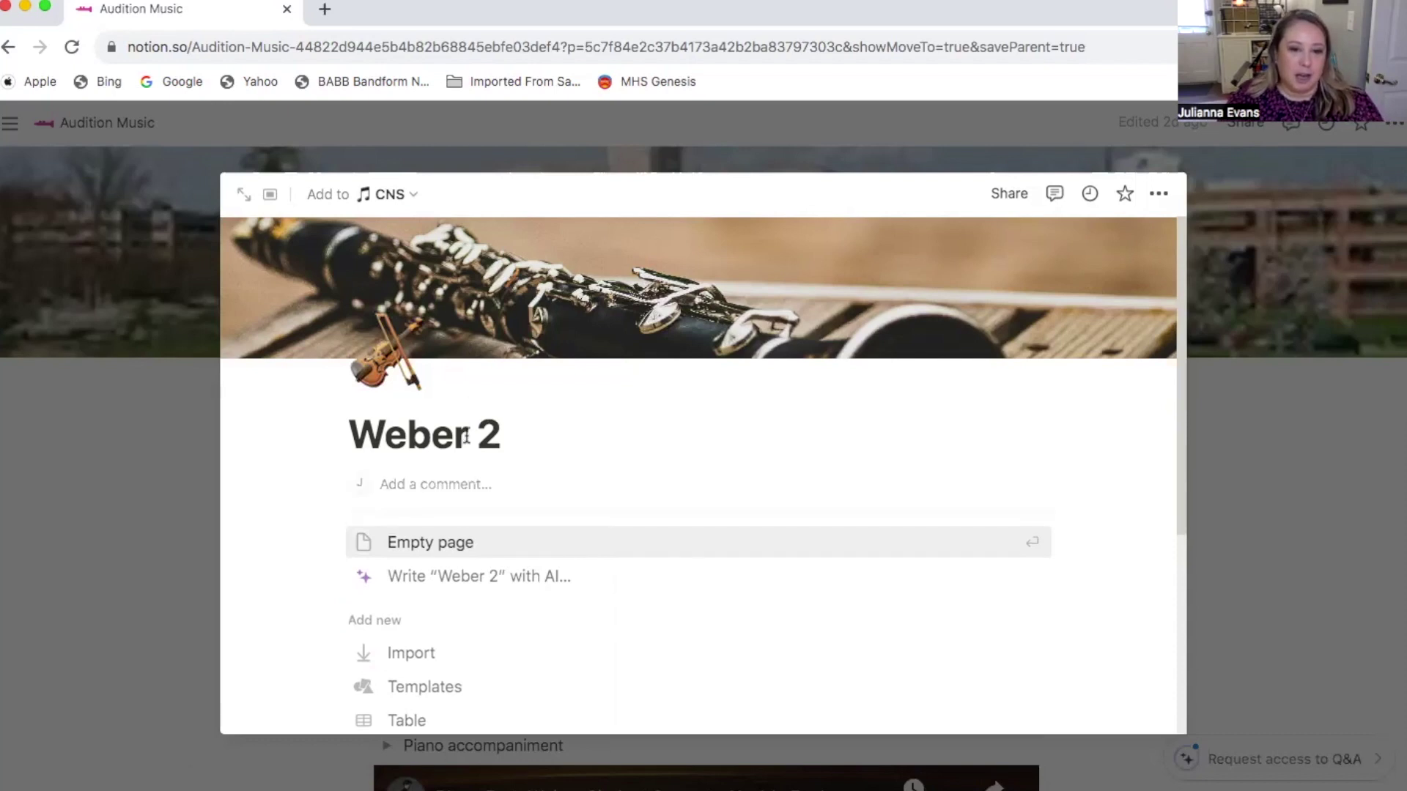
click(496, 485)
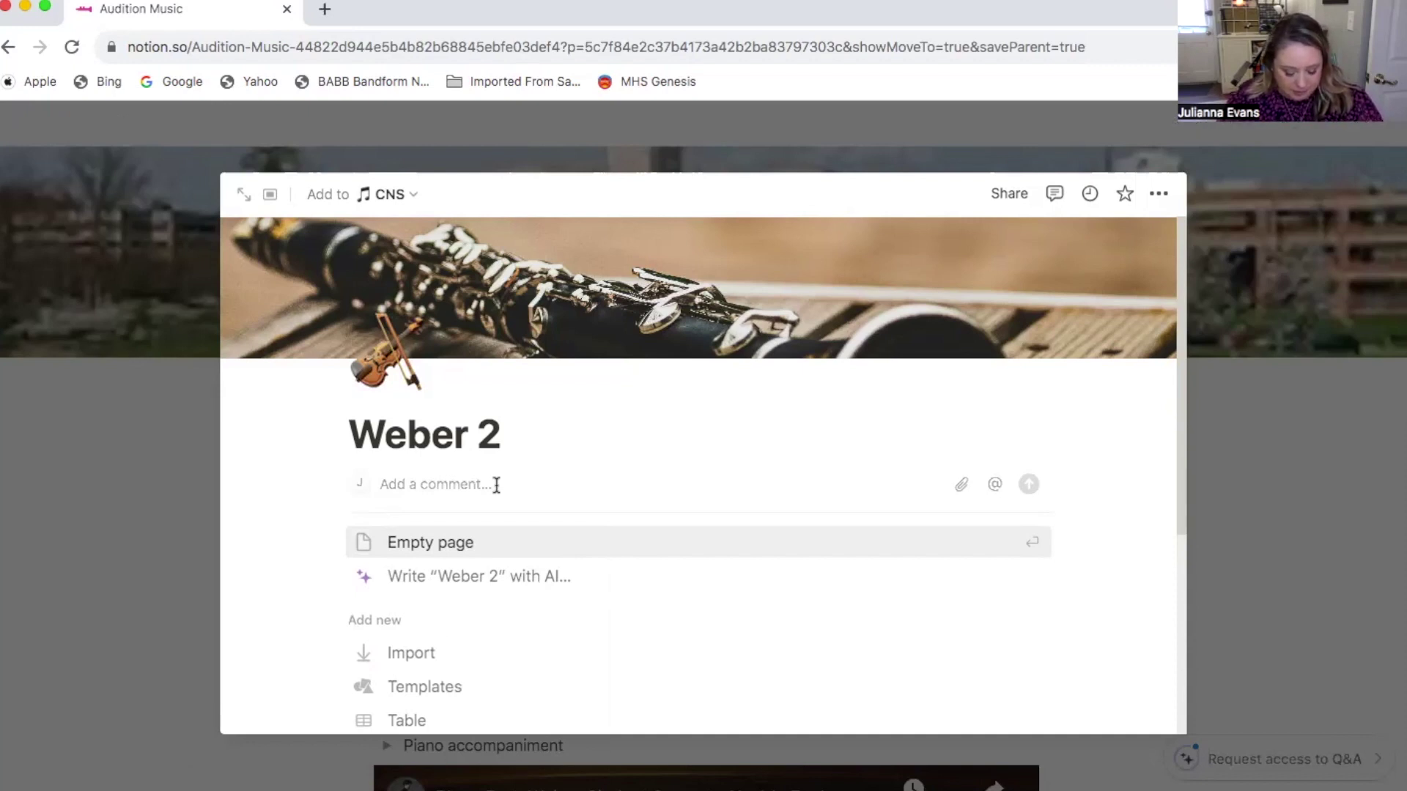
text(Web)
text(er's )
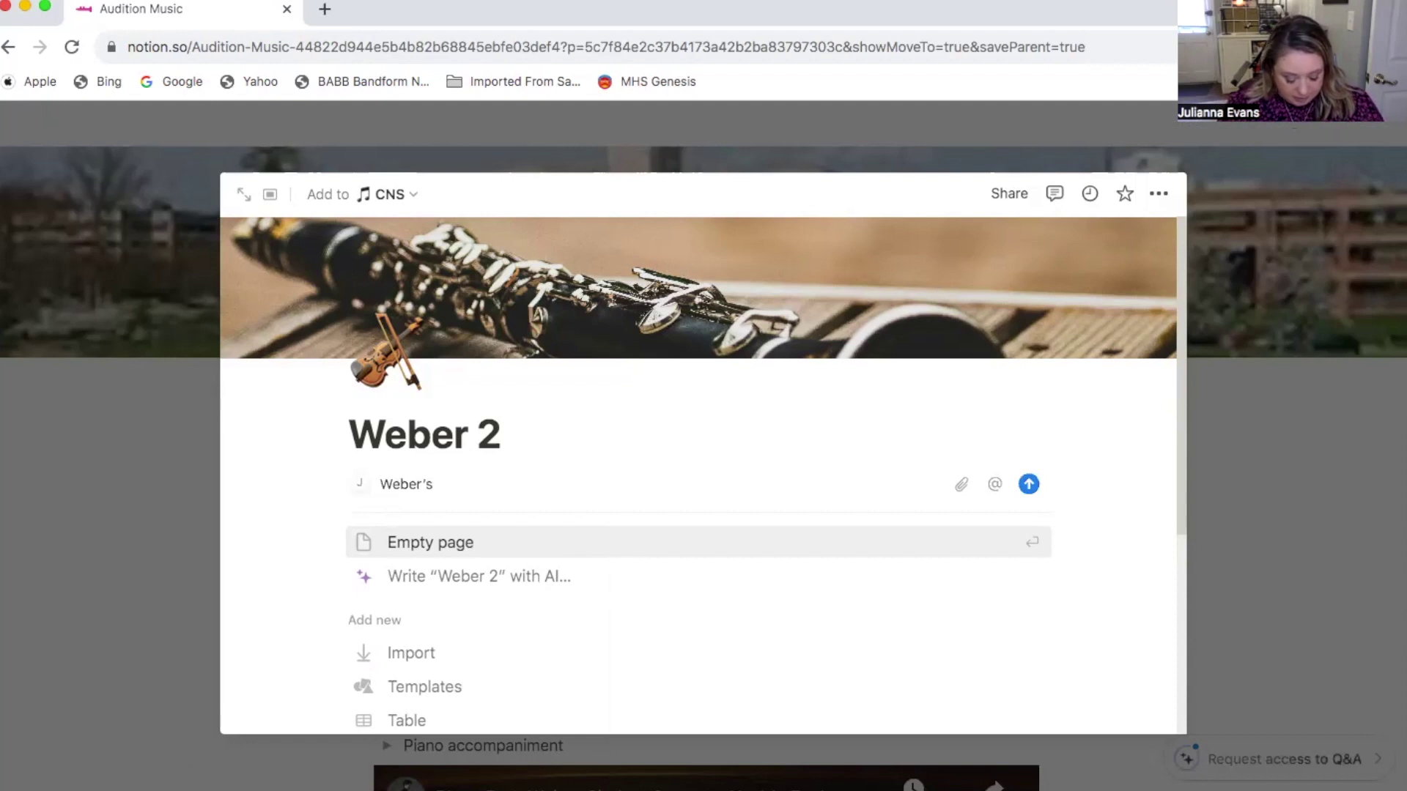
text(Second )
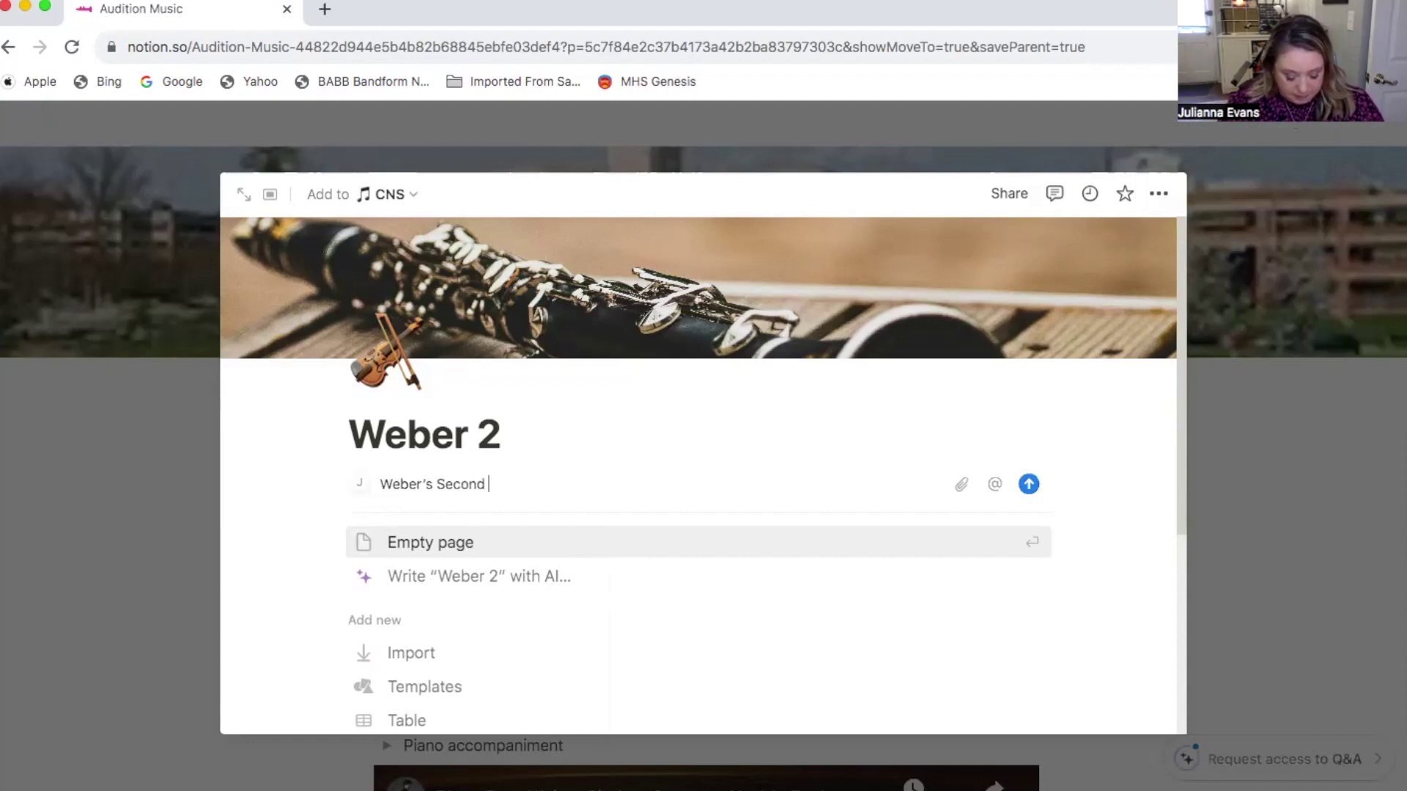
text(Clarinet )
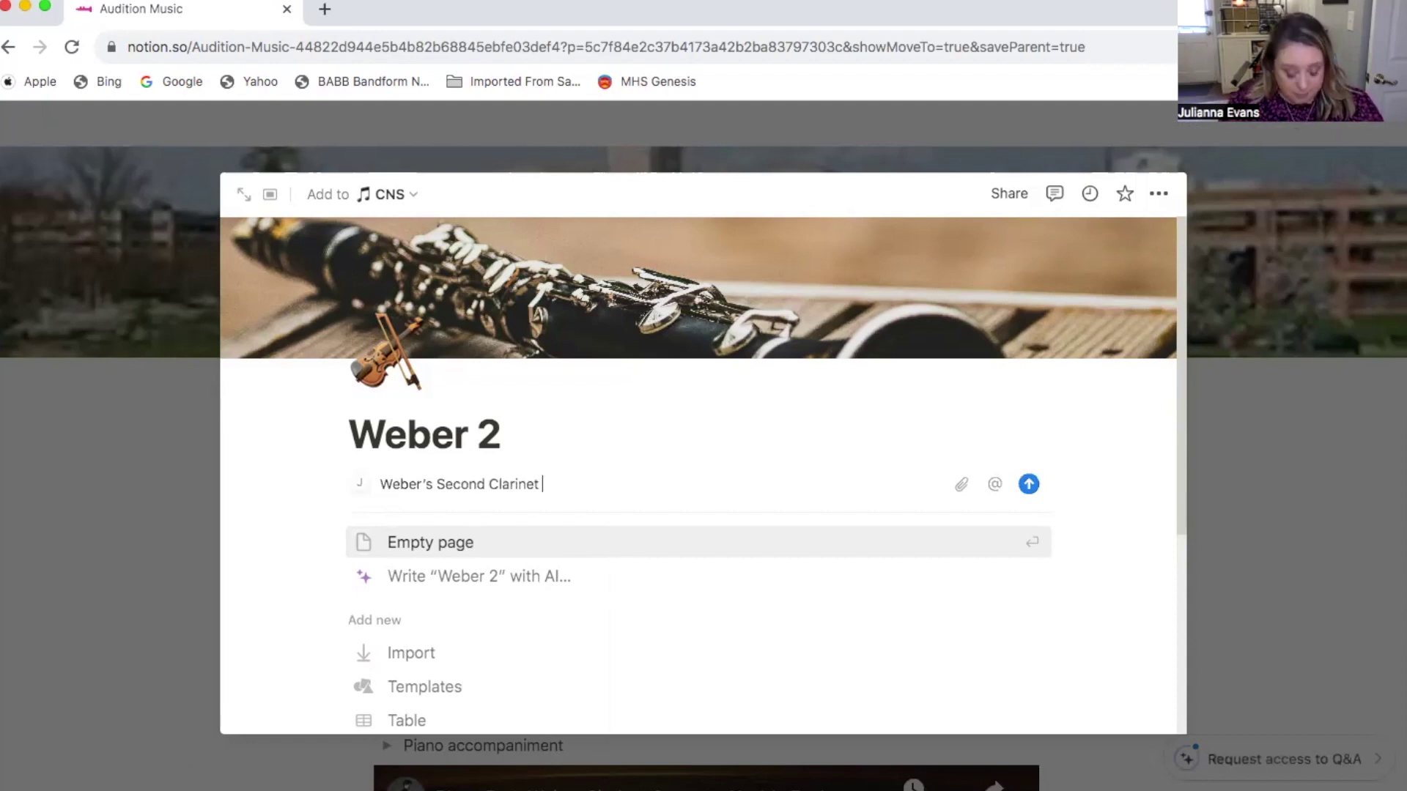
text(Concer)
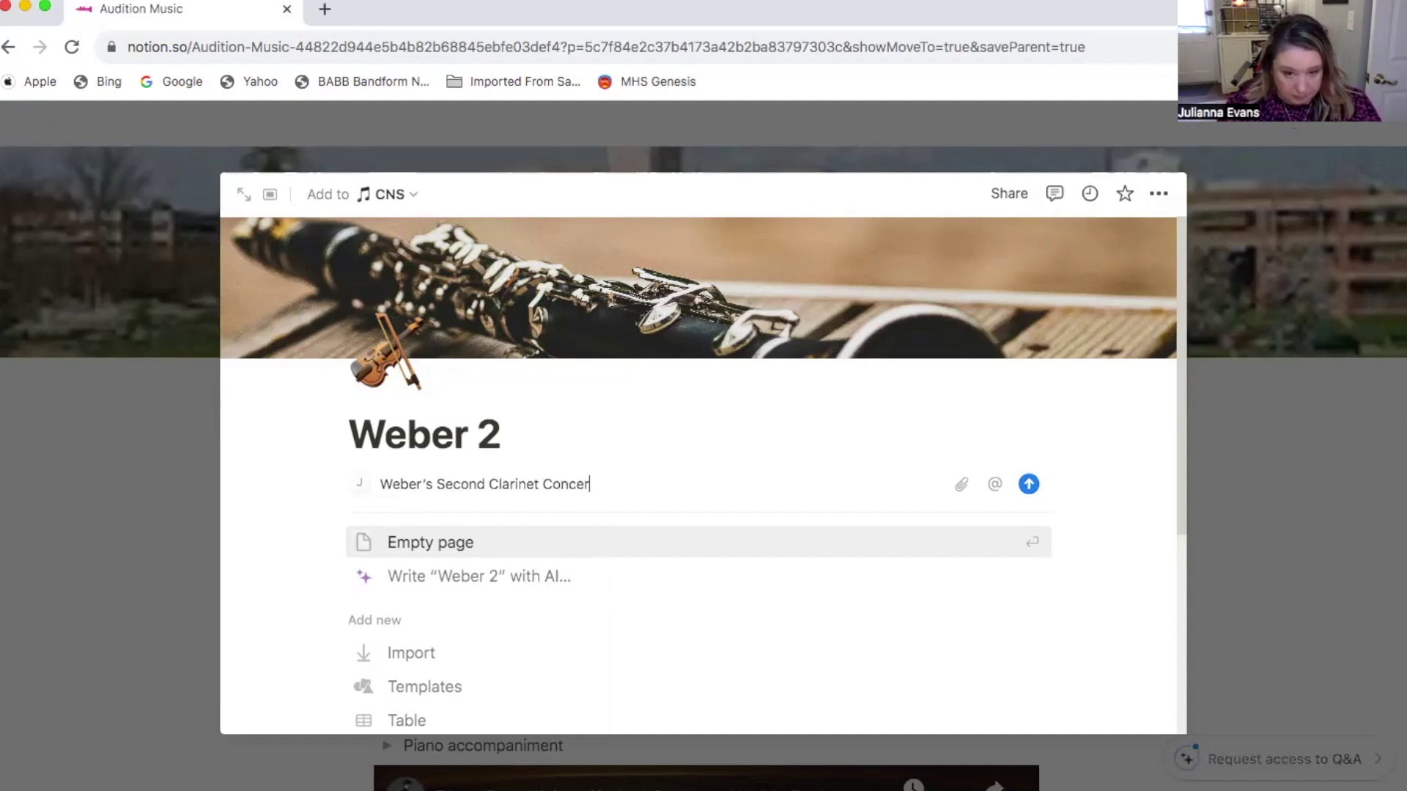
text(to is a )
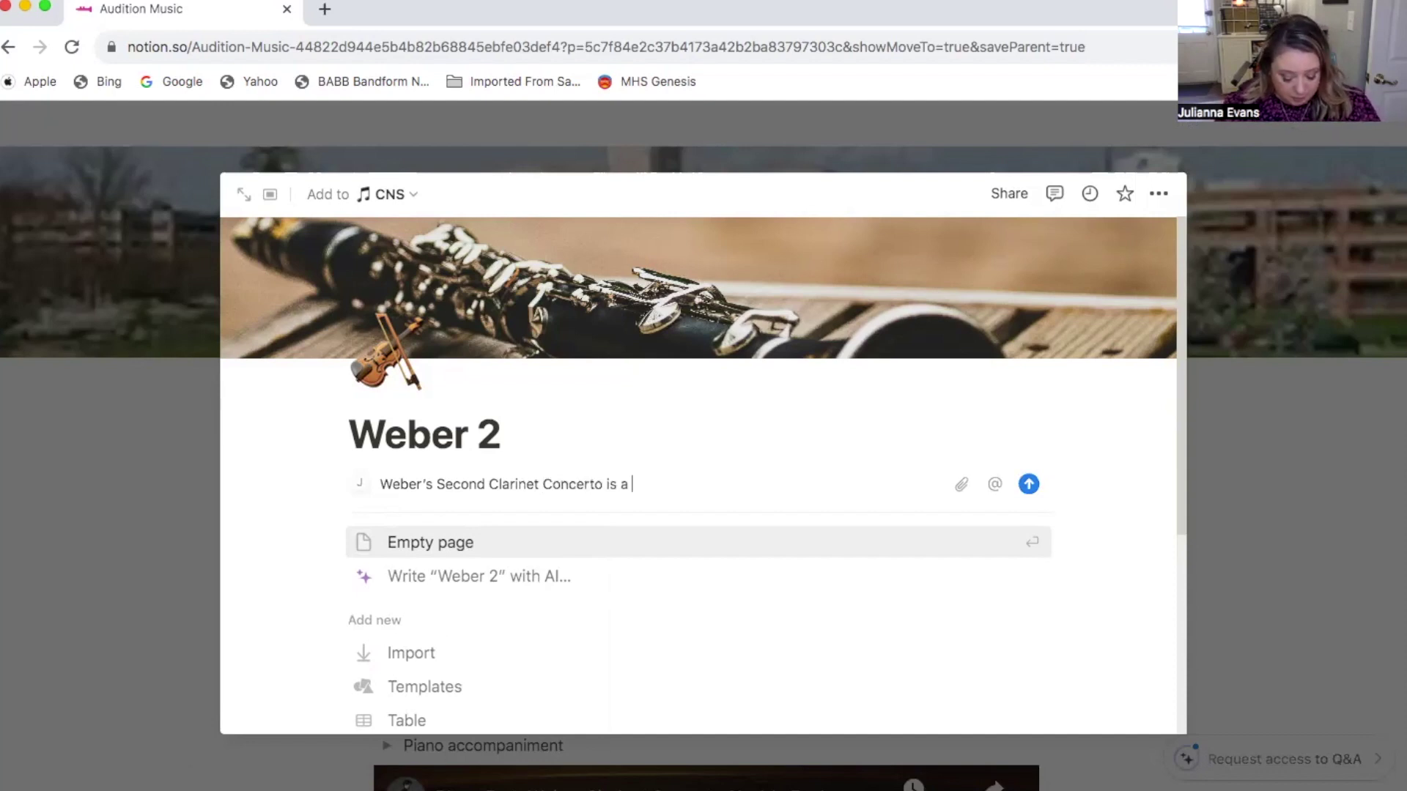
text(tour )
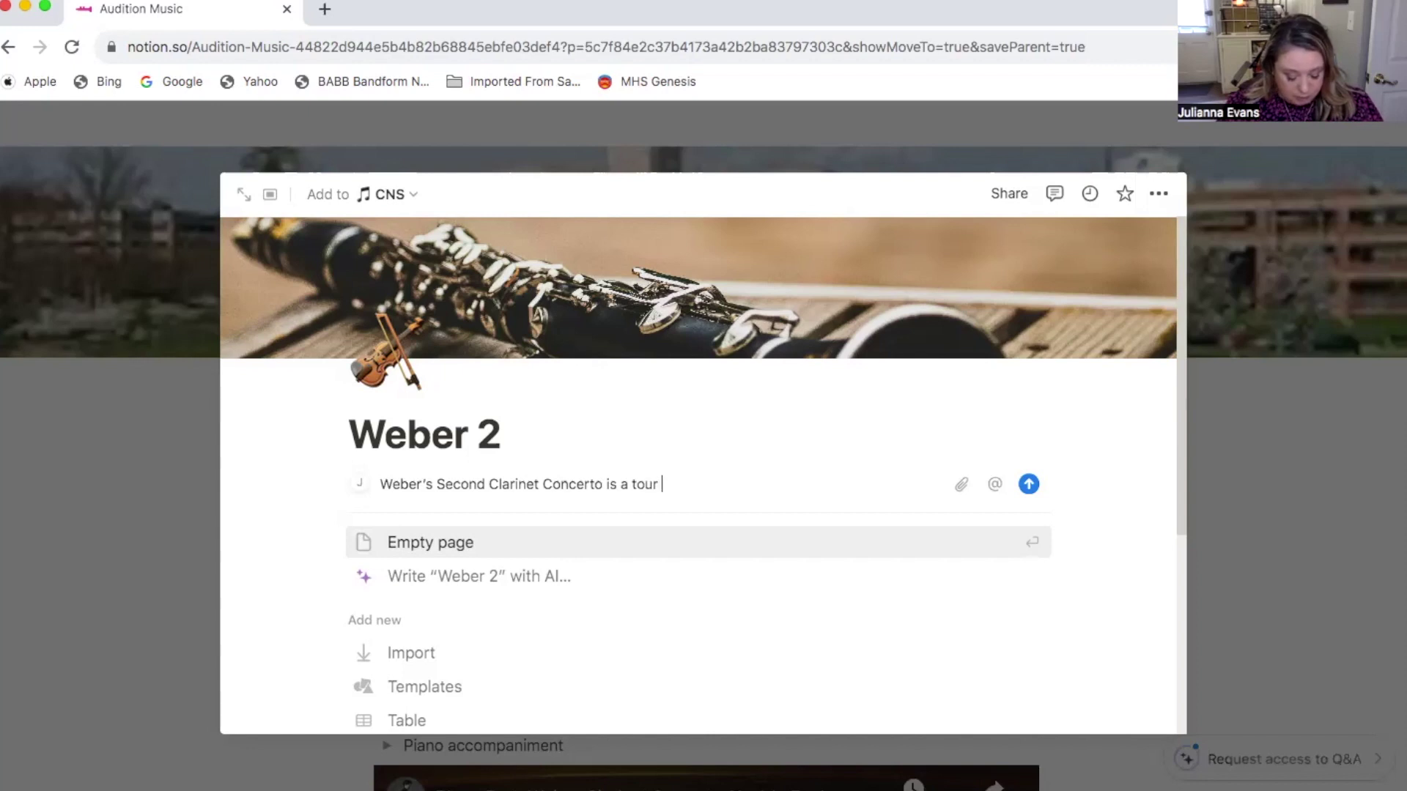
text(de force)
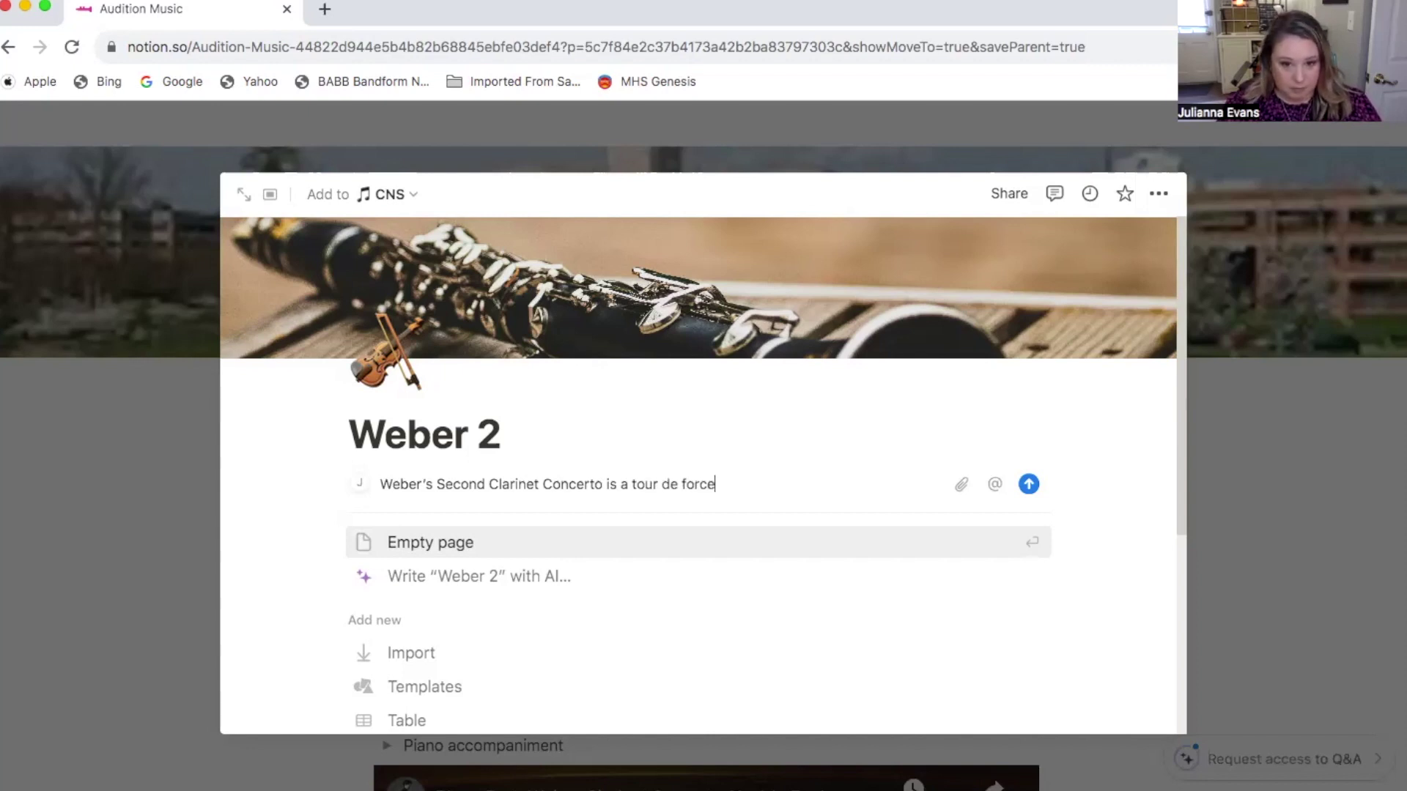
text(!)
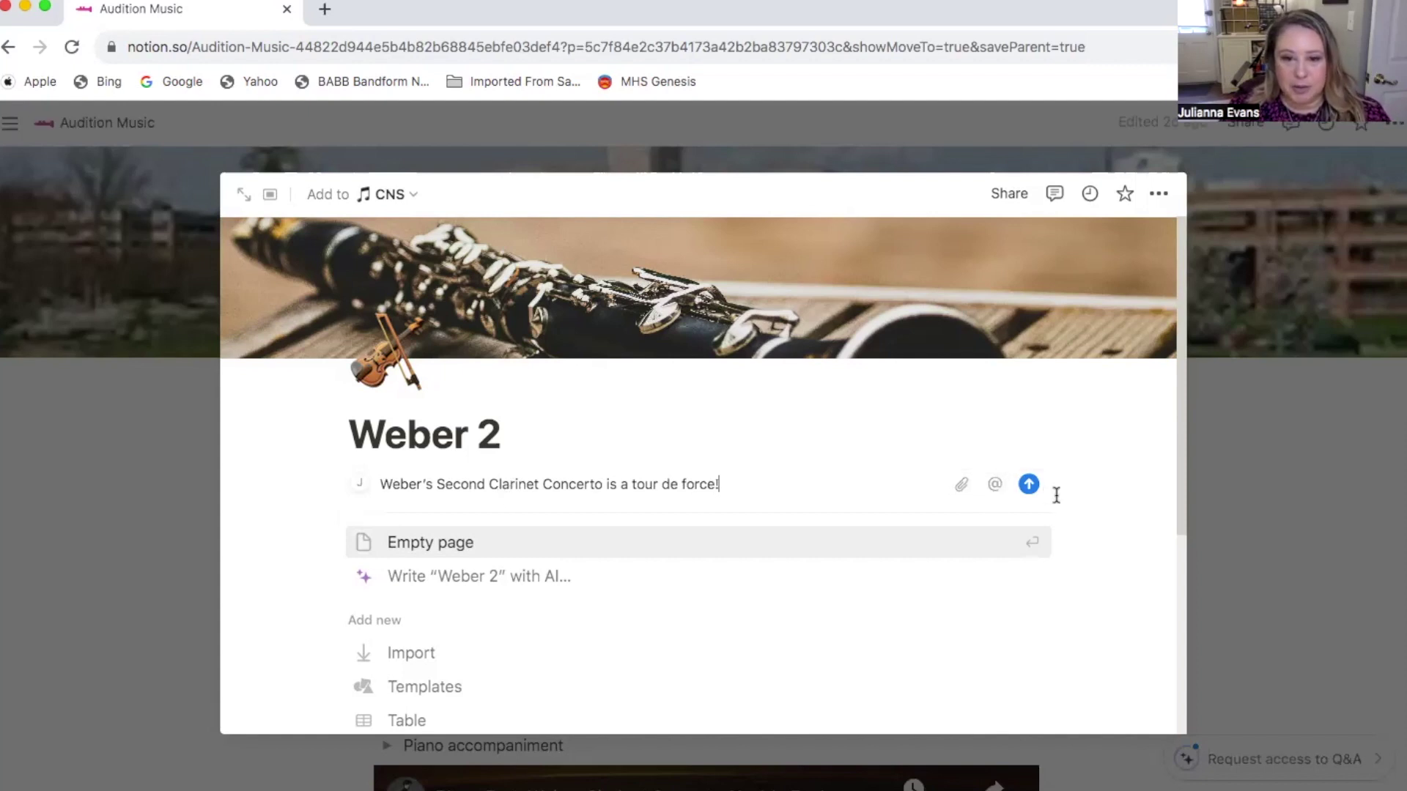
Step: Start the Weber 2 page as an empty page and turn its block into a Toggle heading 1 titled "IMSLP"
click(482, 546)
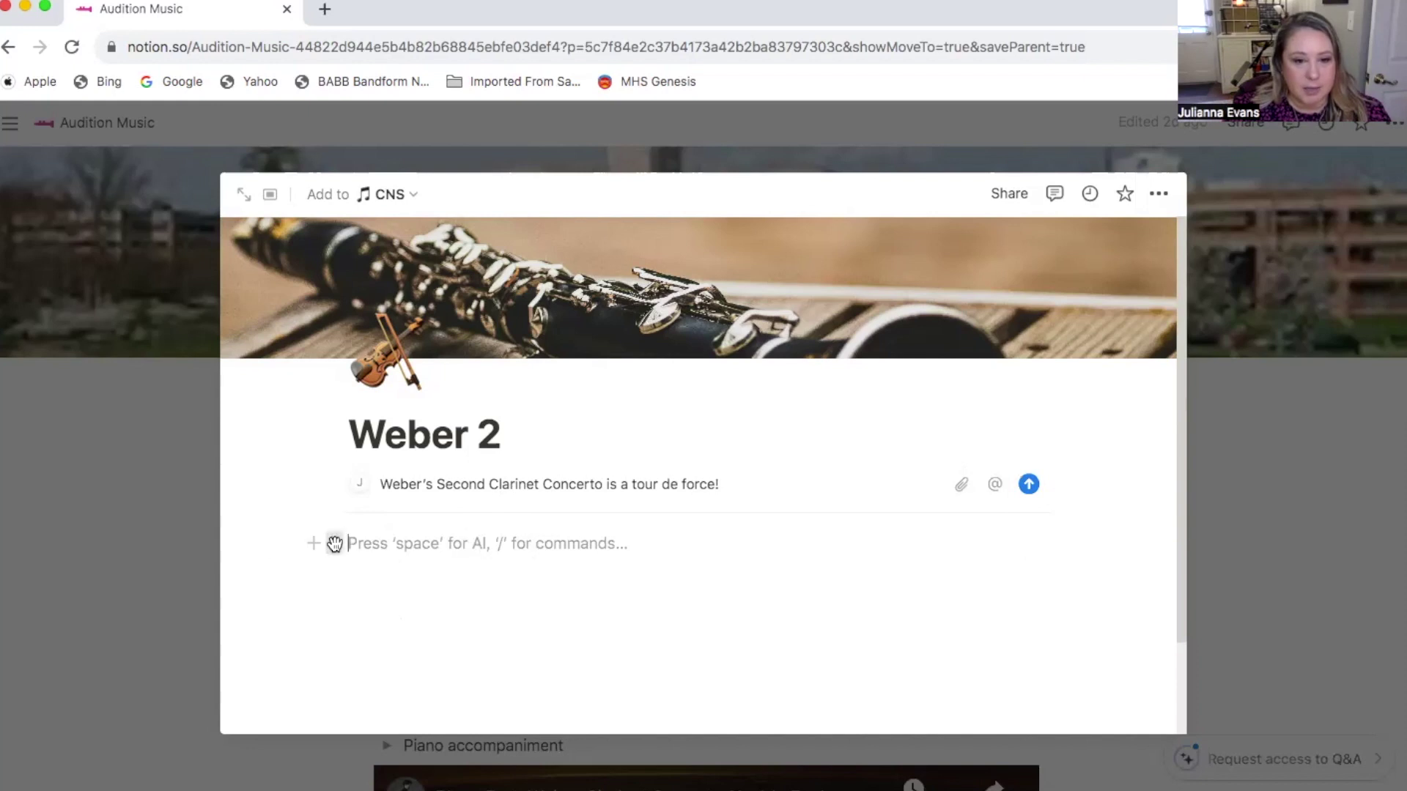
click(335, 544)
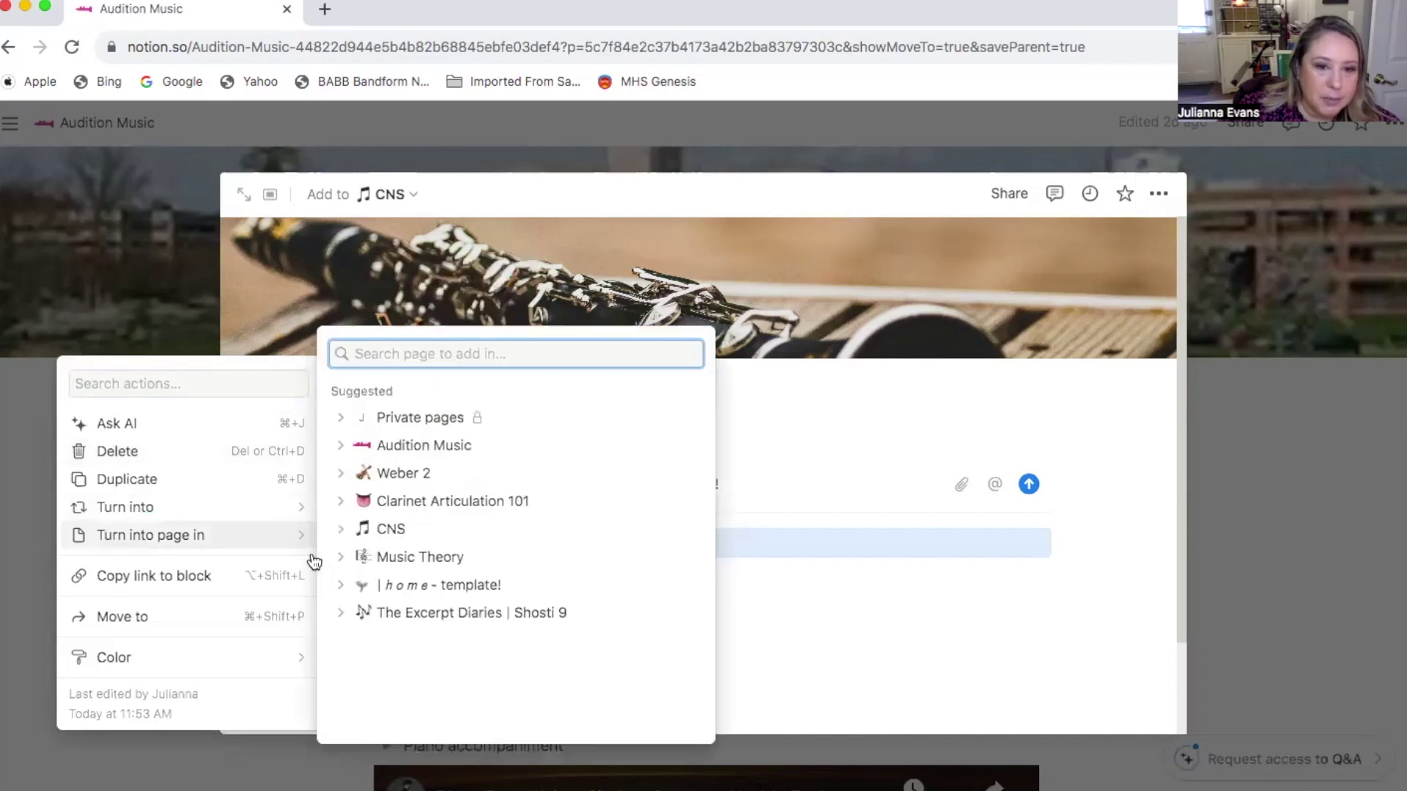
mouse_move(143, 537)
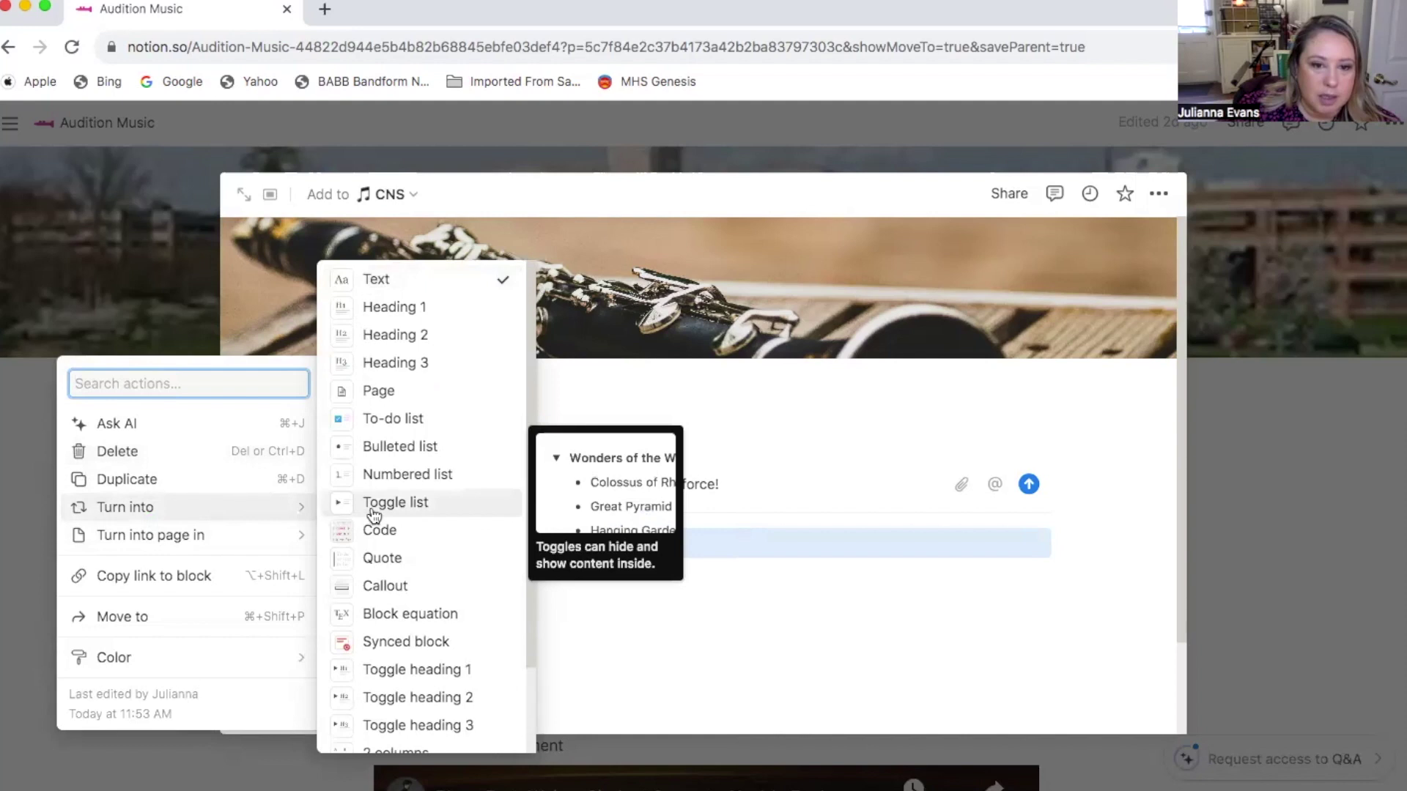
click(395, 666)
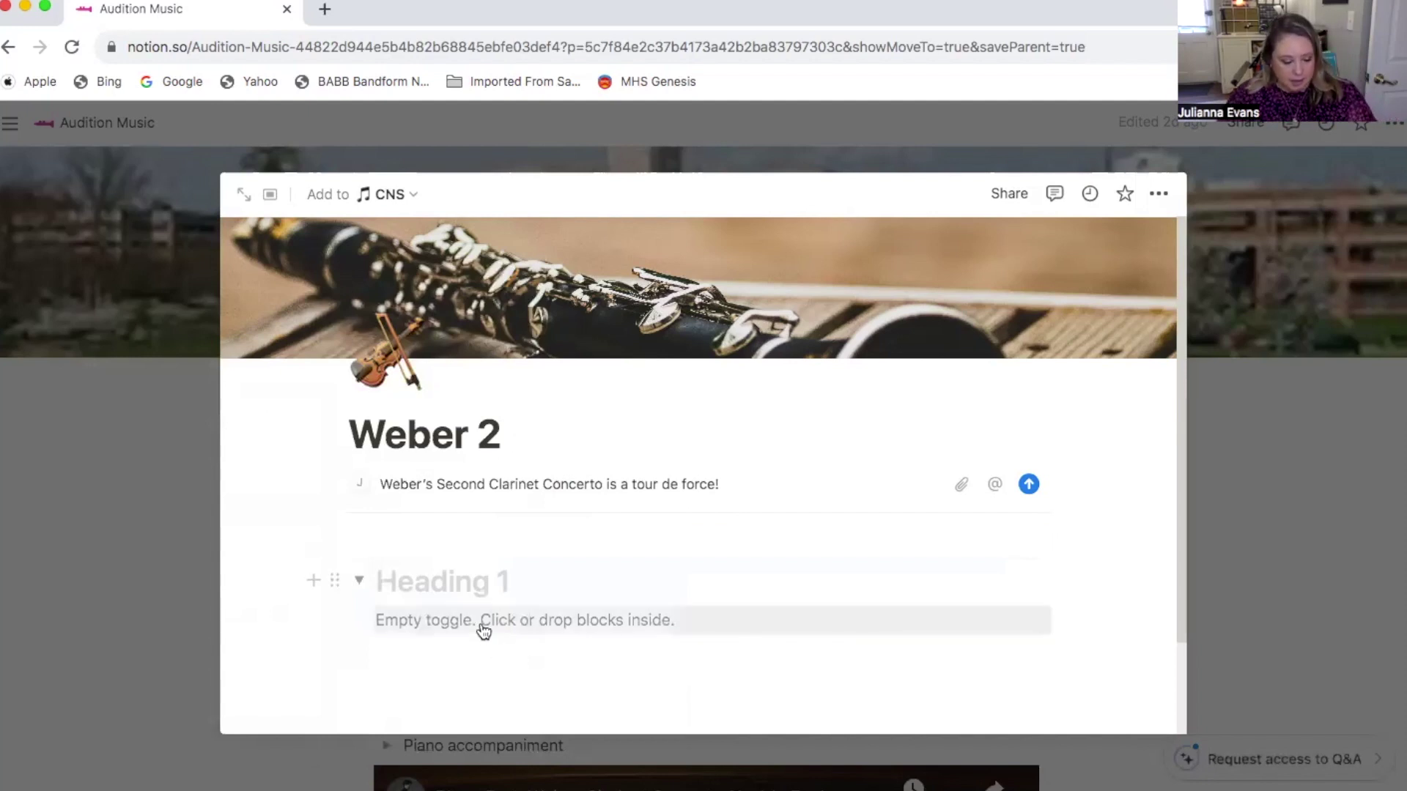
text(IM)
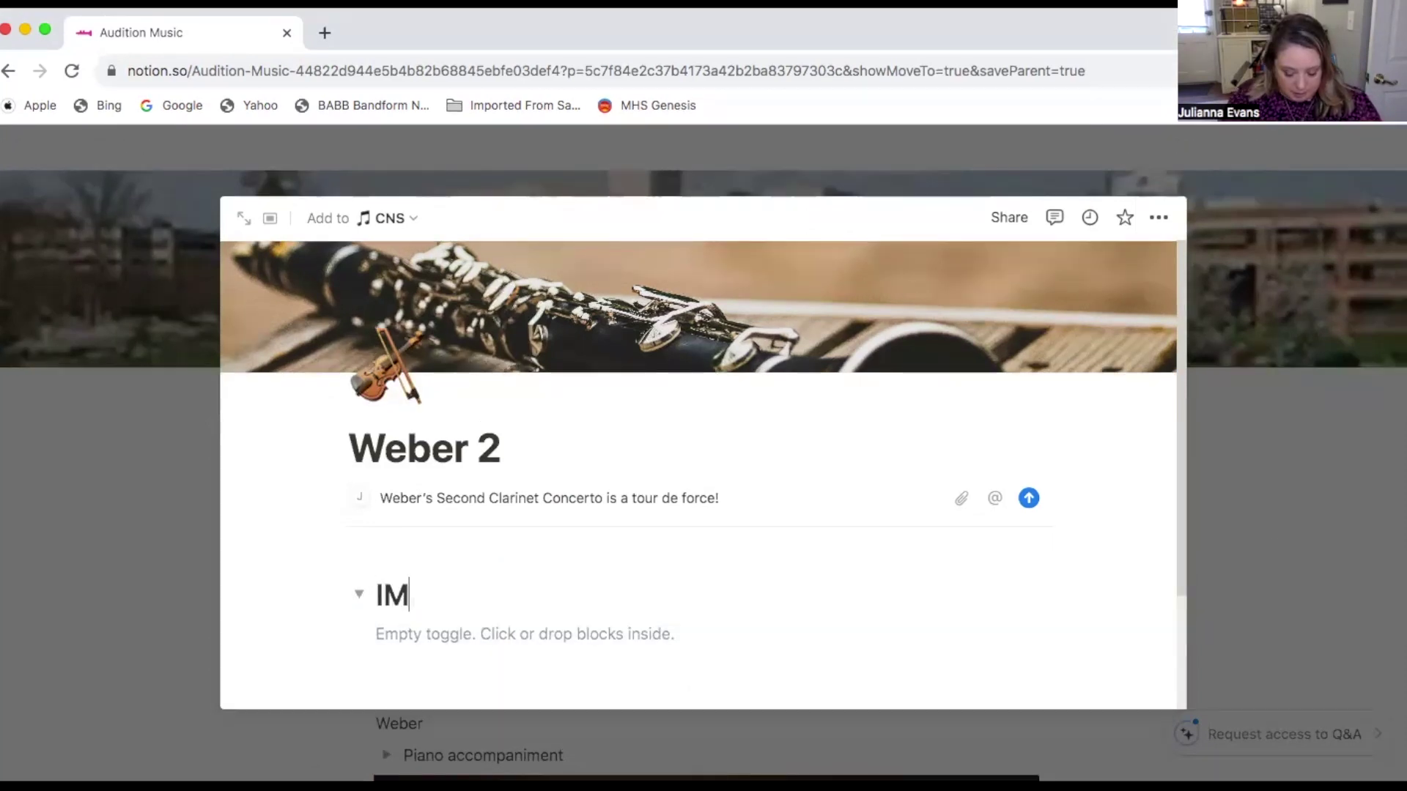
text(SLP)
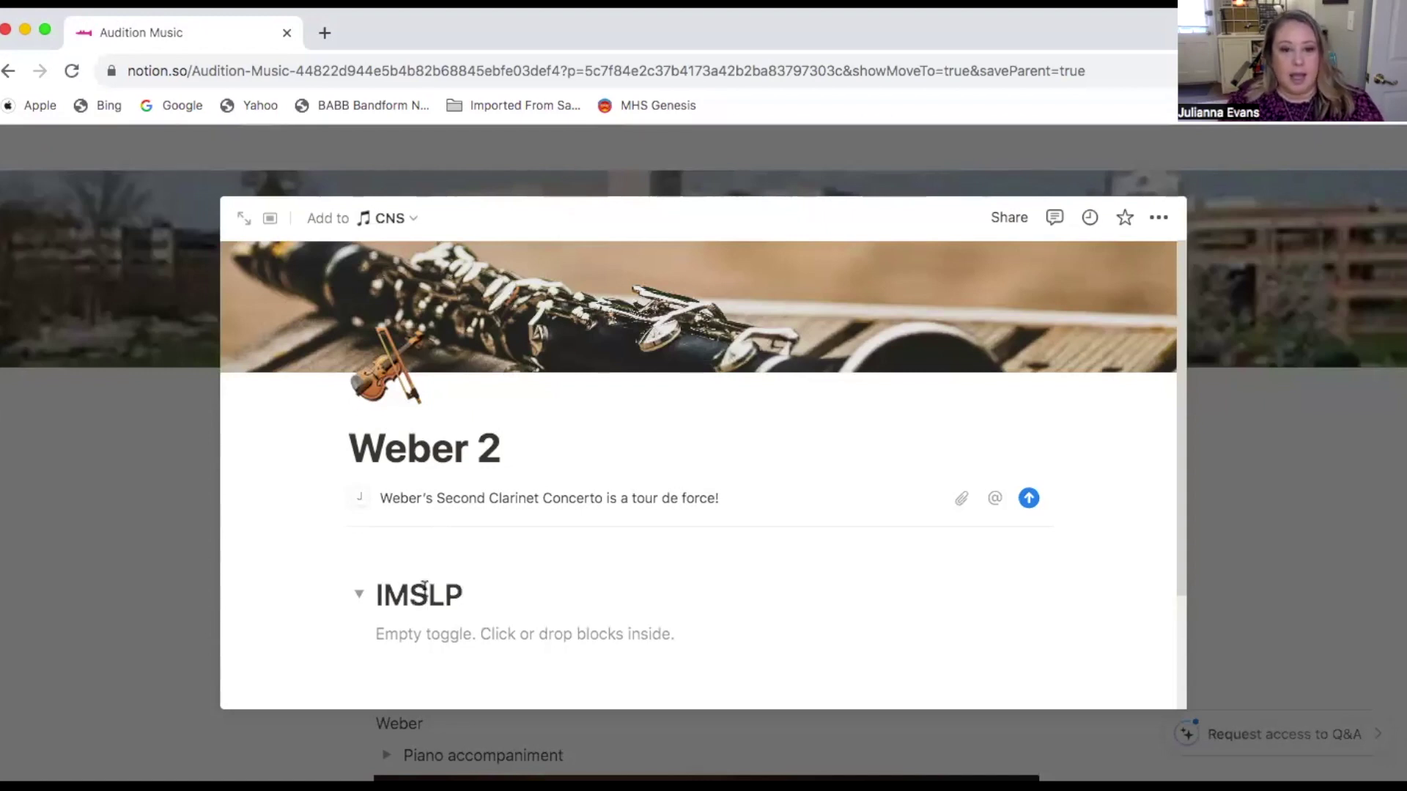
Step: Test the IMSLP toggle heading by collapsing and expanding it, leaving it expanded
click(359, 595)
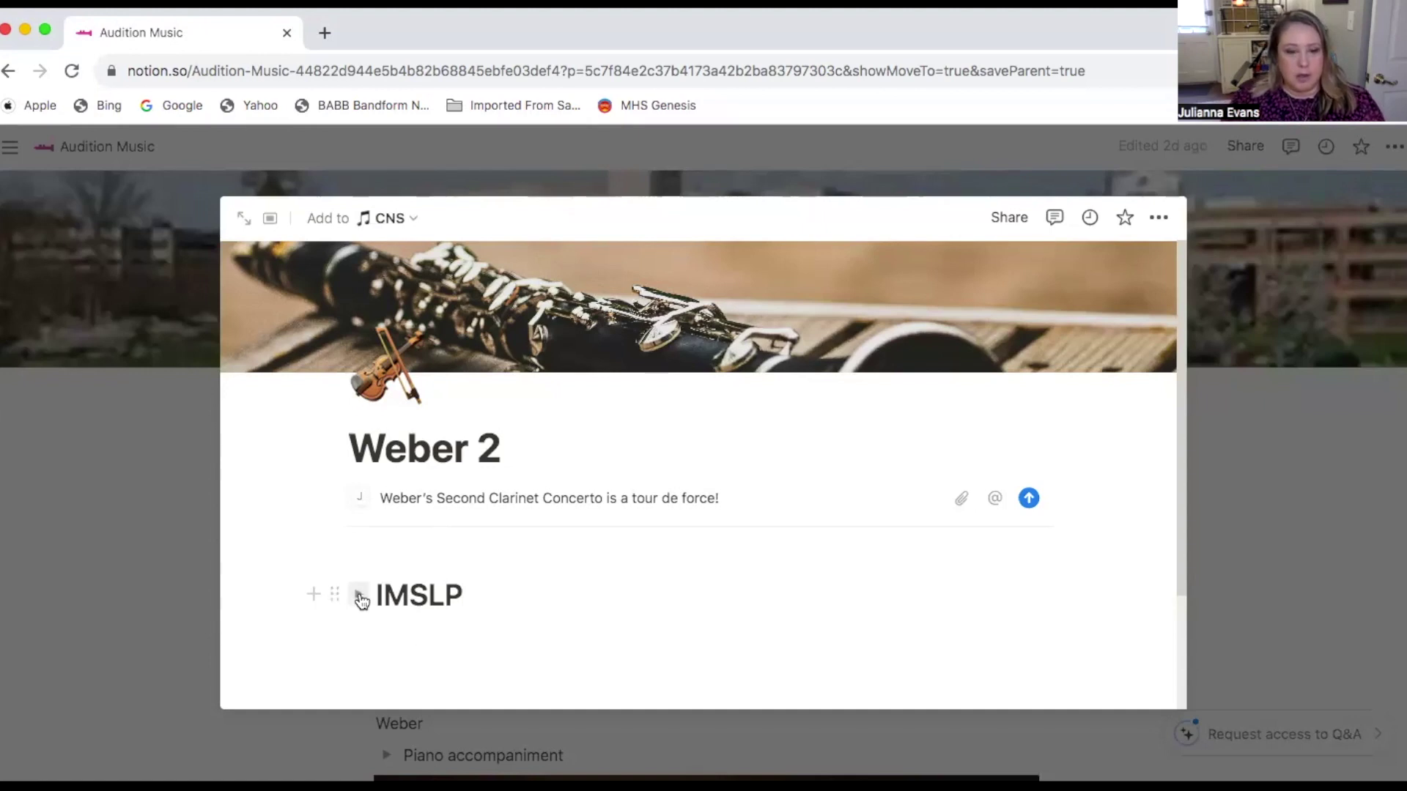
click(359, 595)
click(359, 595)
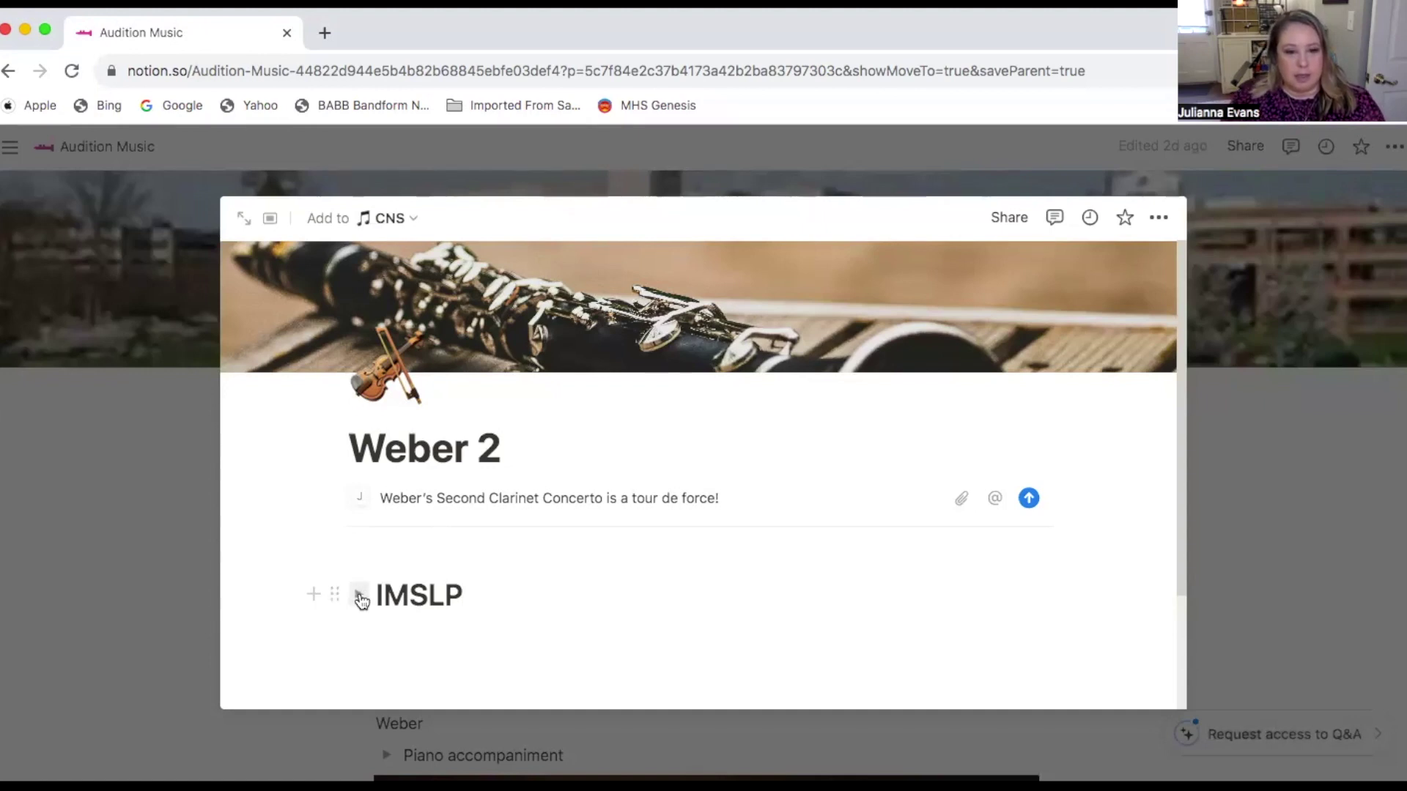
click(359, 595)
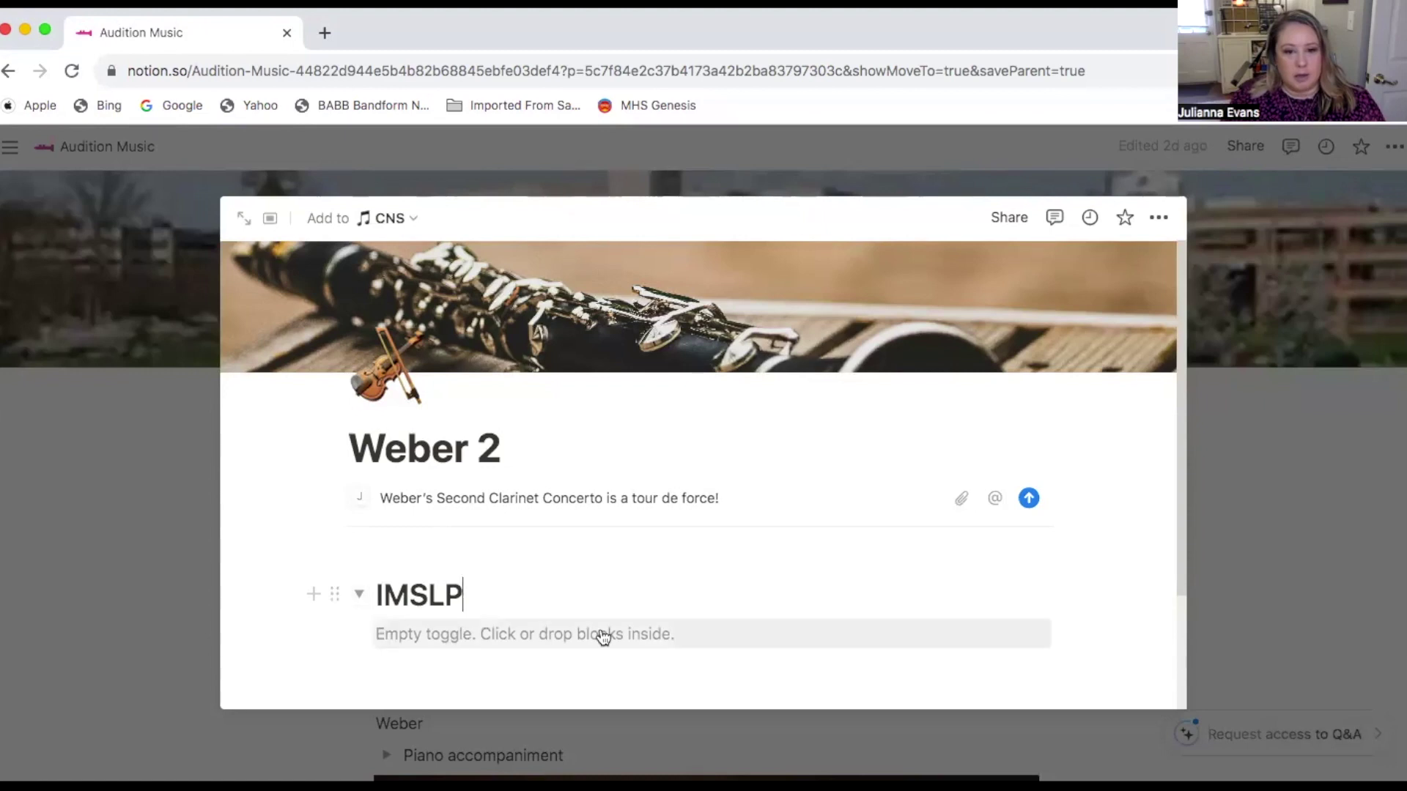
Step: Add a "Clarinet Part" line inside the IMSLP heading, turn it into a toggle list and test its folding
click(405, 634)
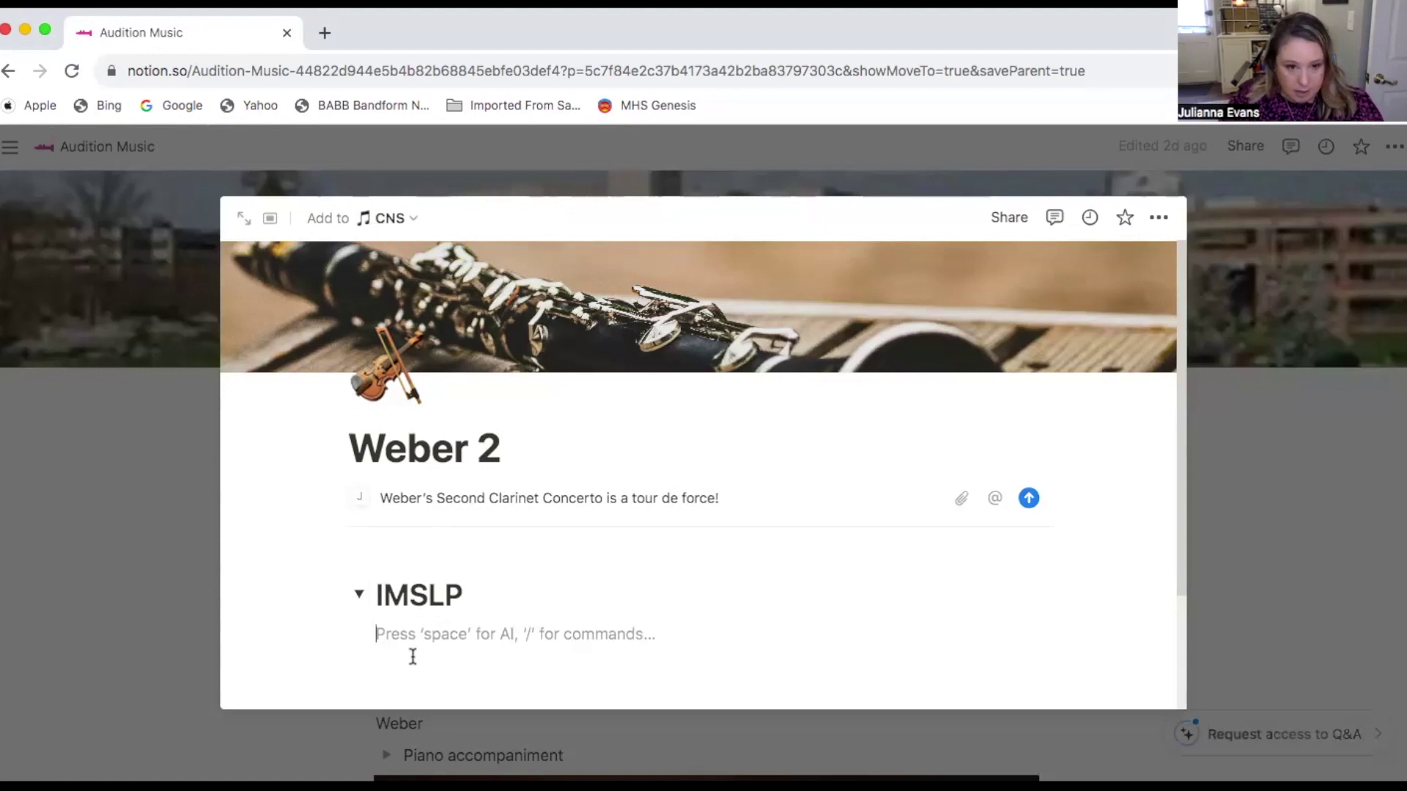
text(Clarinet Part)
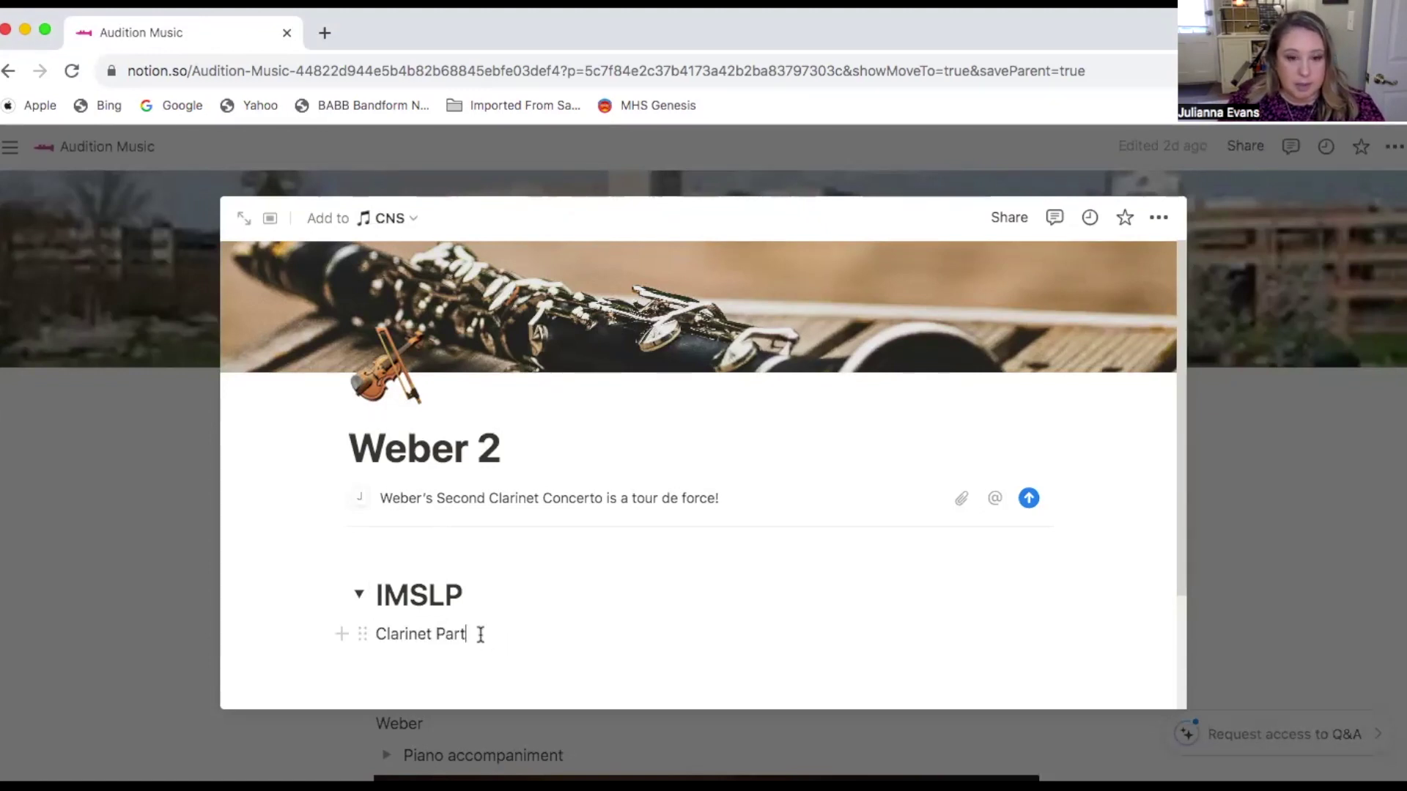
click(361, 635)
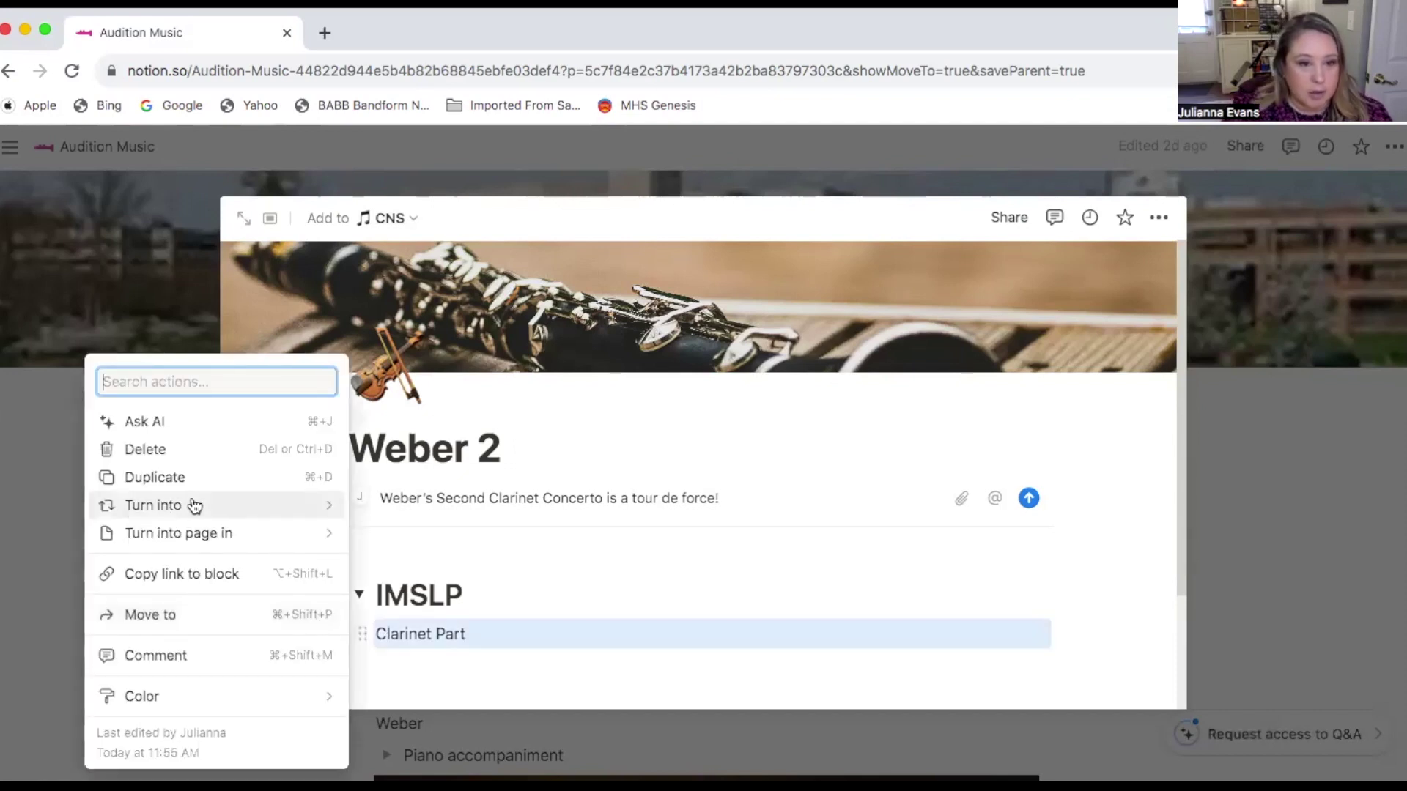
mouse_move(194, 506)
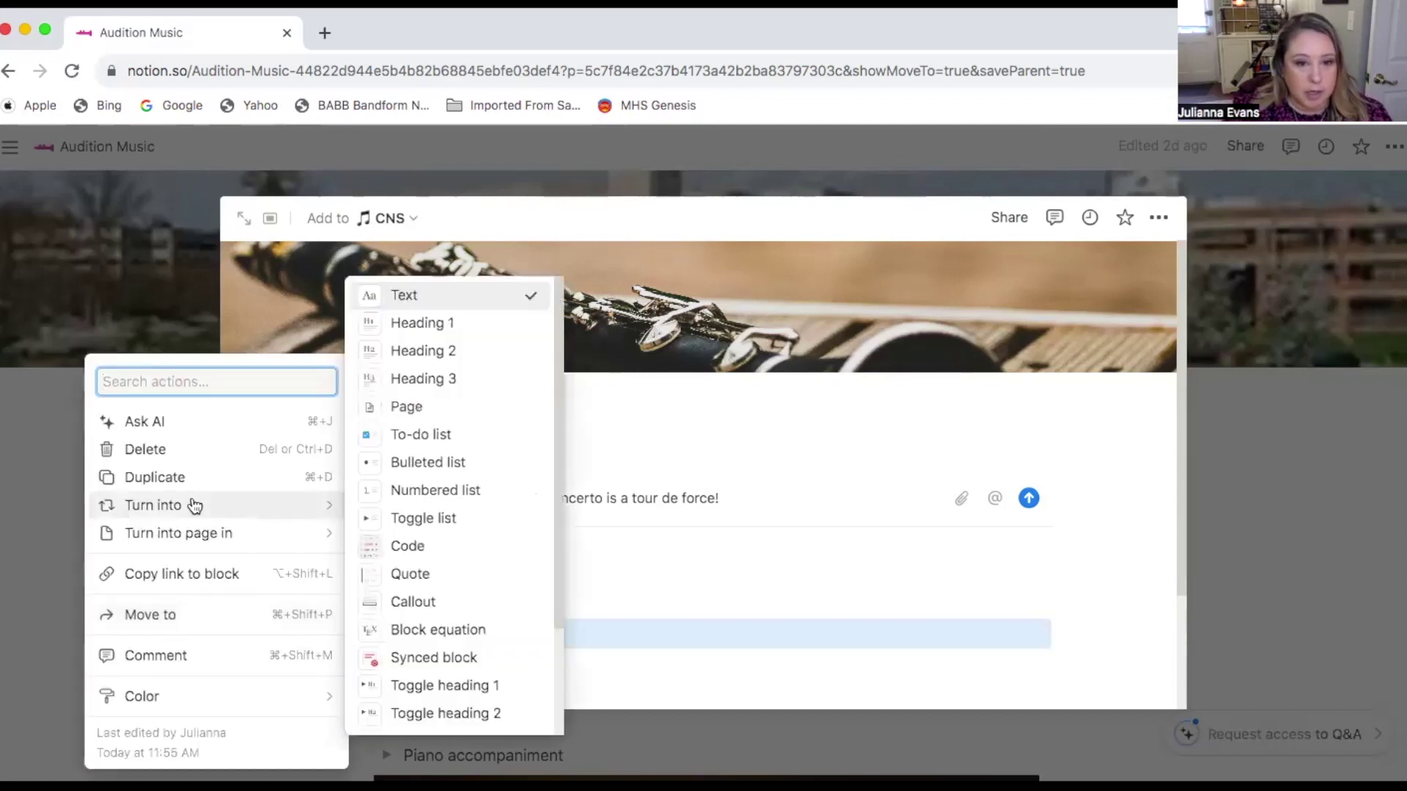
click(427, 519)
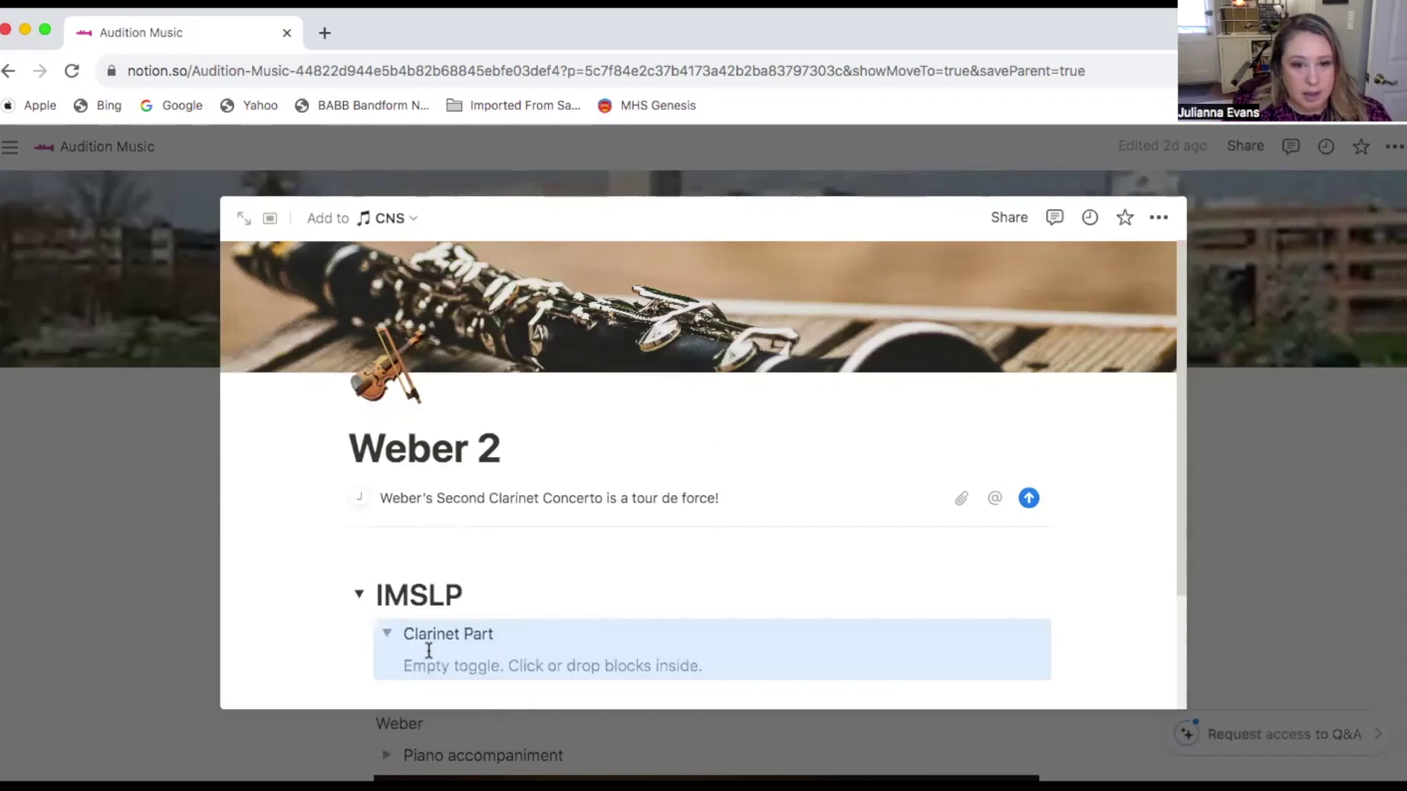
click(387, 637)
click(386, 637)
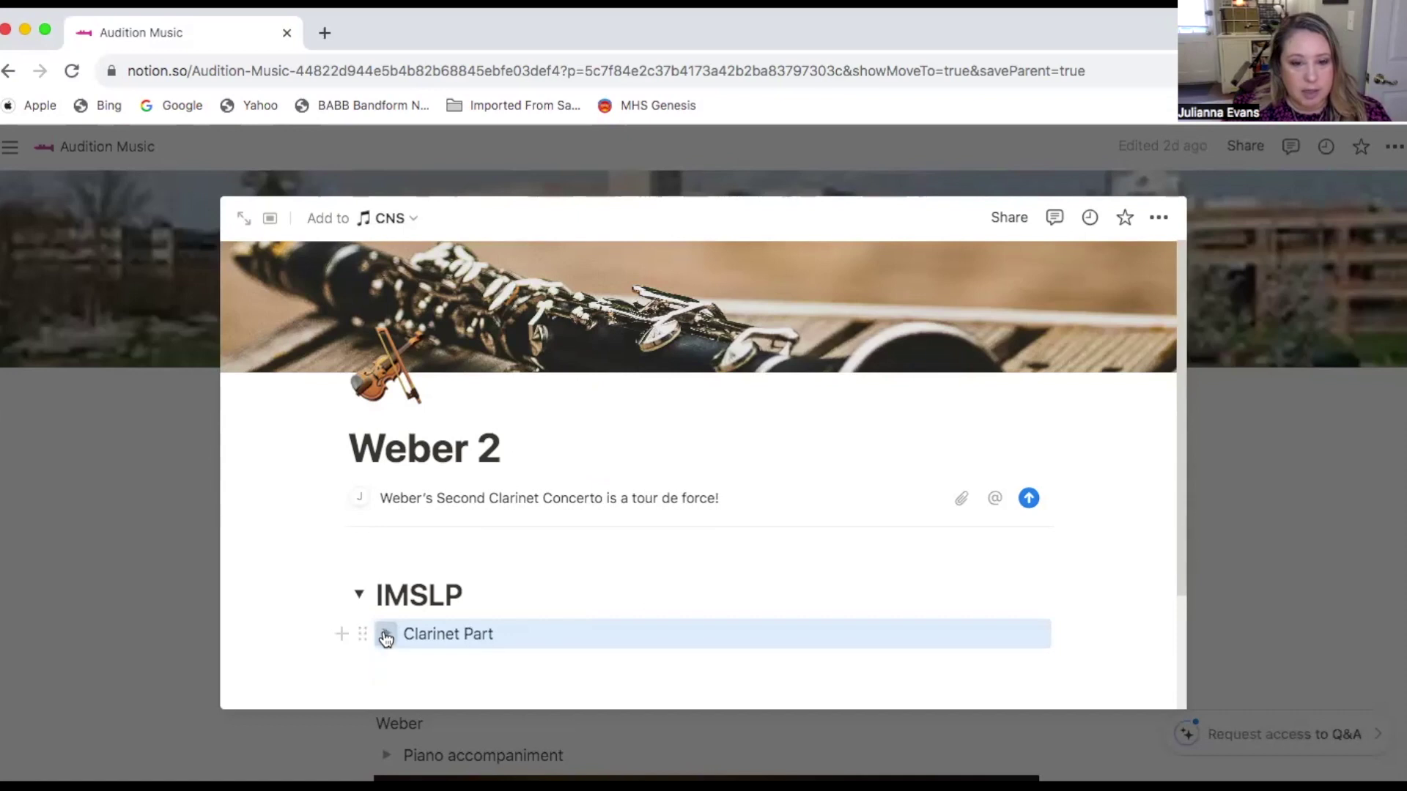
click(513, 665)
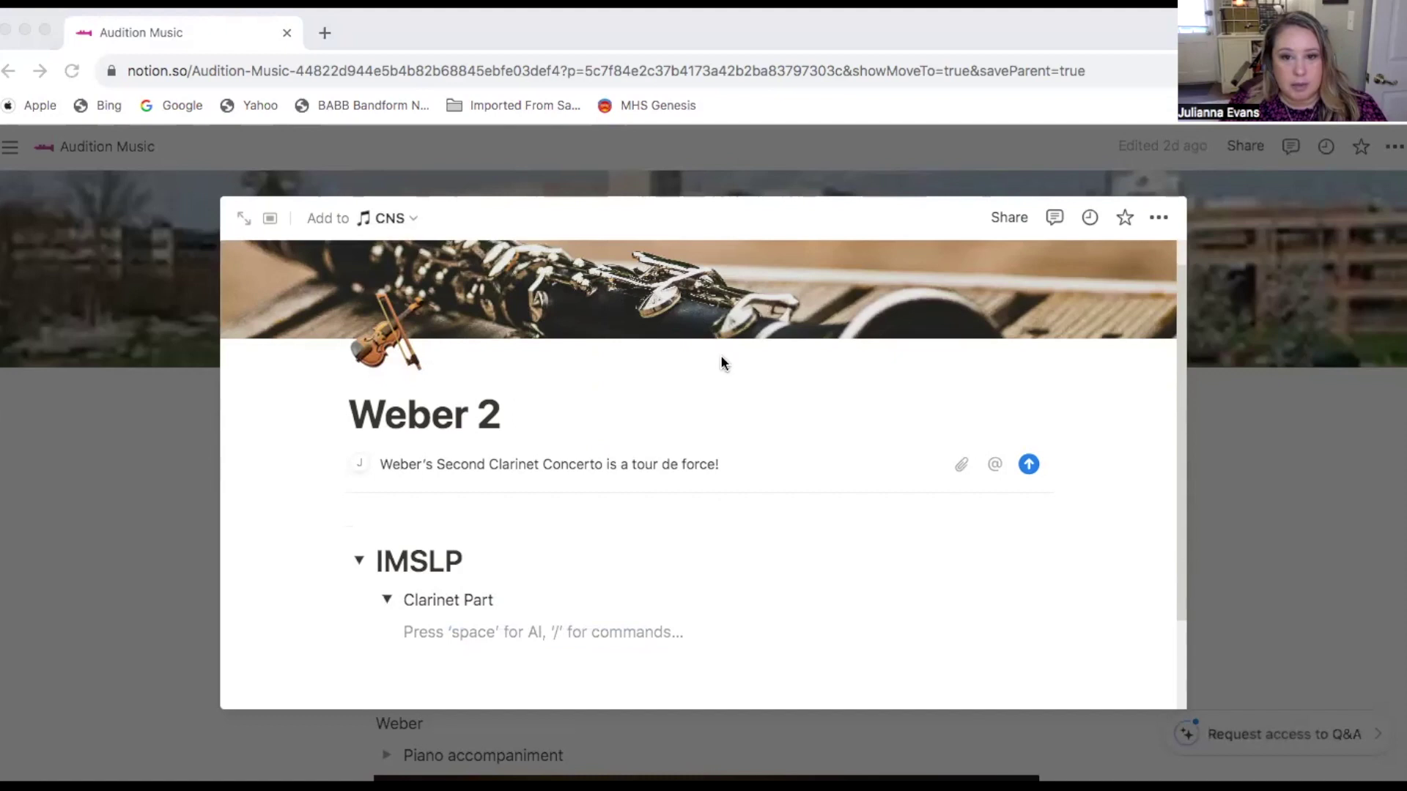
click(429, 639)
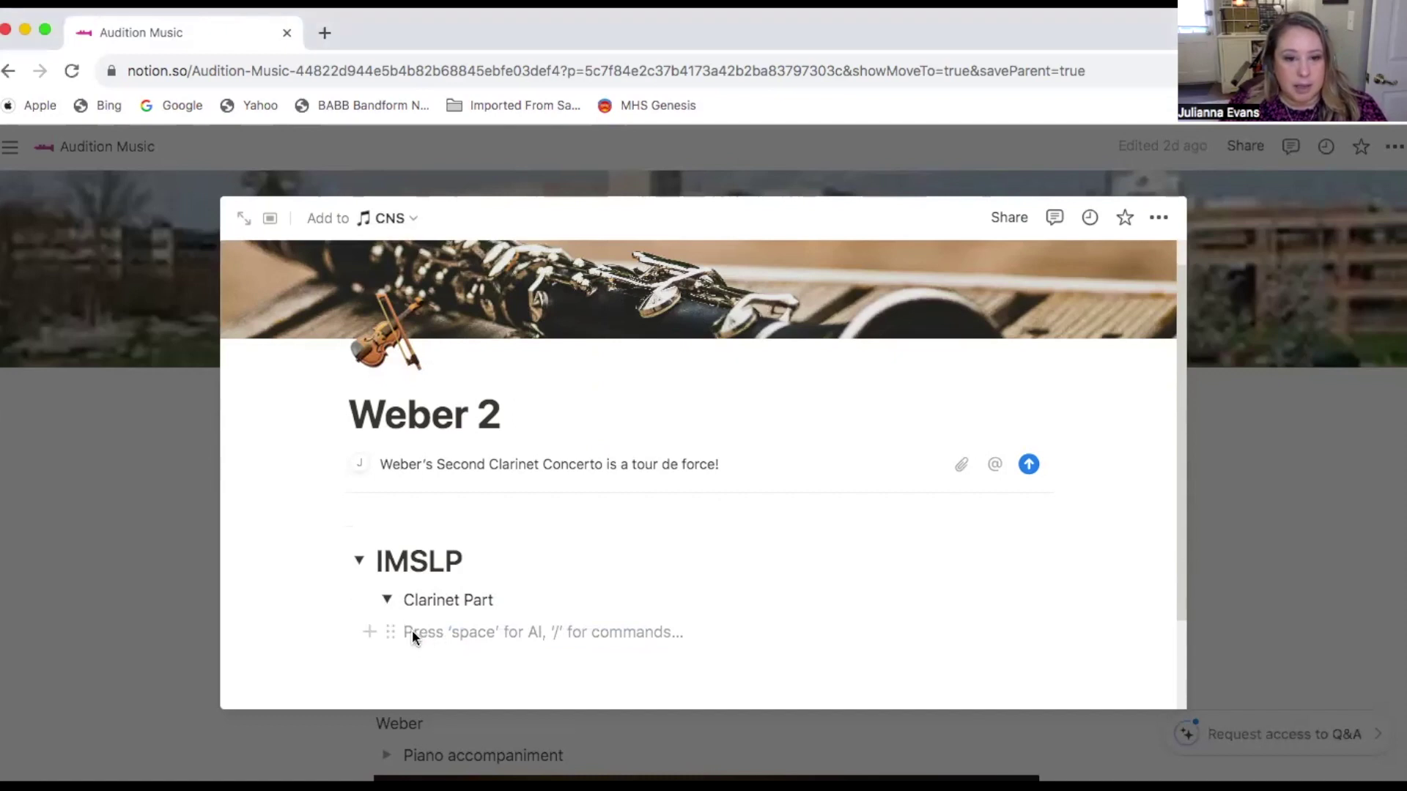
text(https://s9.imslp.org/files/imglnks/usimg/b/b7/IMSLP13791-Weberclar2clar.pdf)
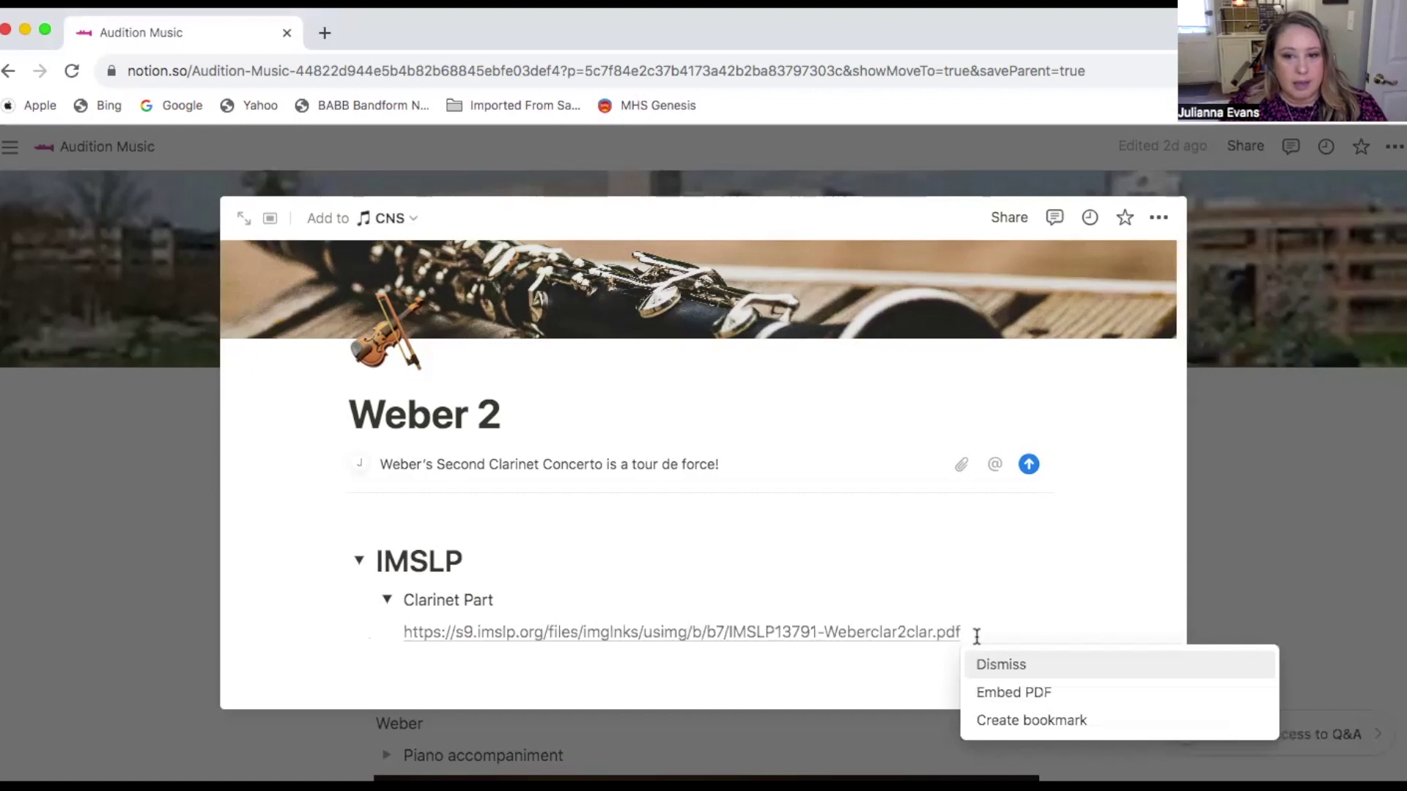
click(1050, 698)
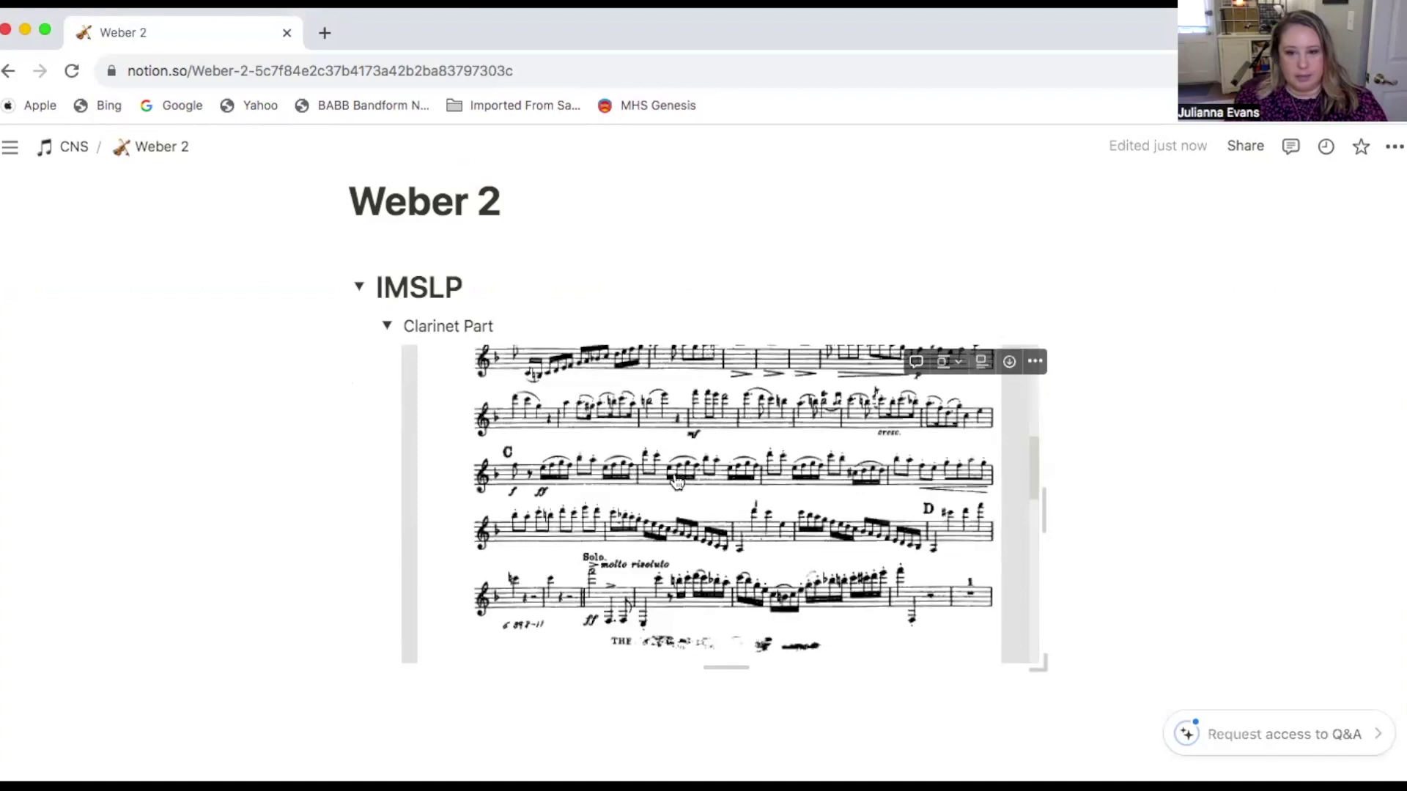
Step: Skim the music in the embedded clarinet part and return to its first page
scroll(676, 480, down, 5)
scroll(677, 480, up, 2)
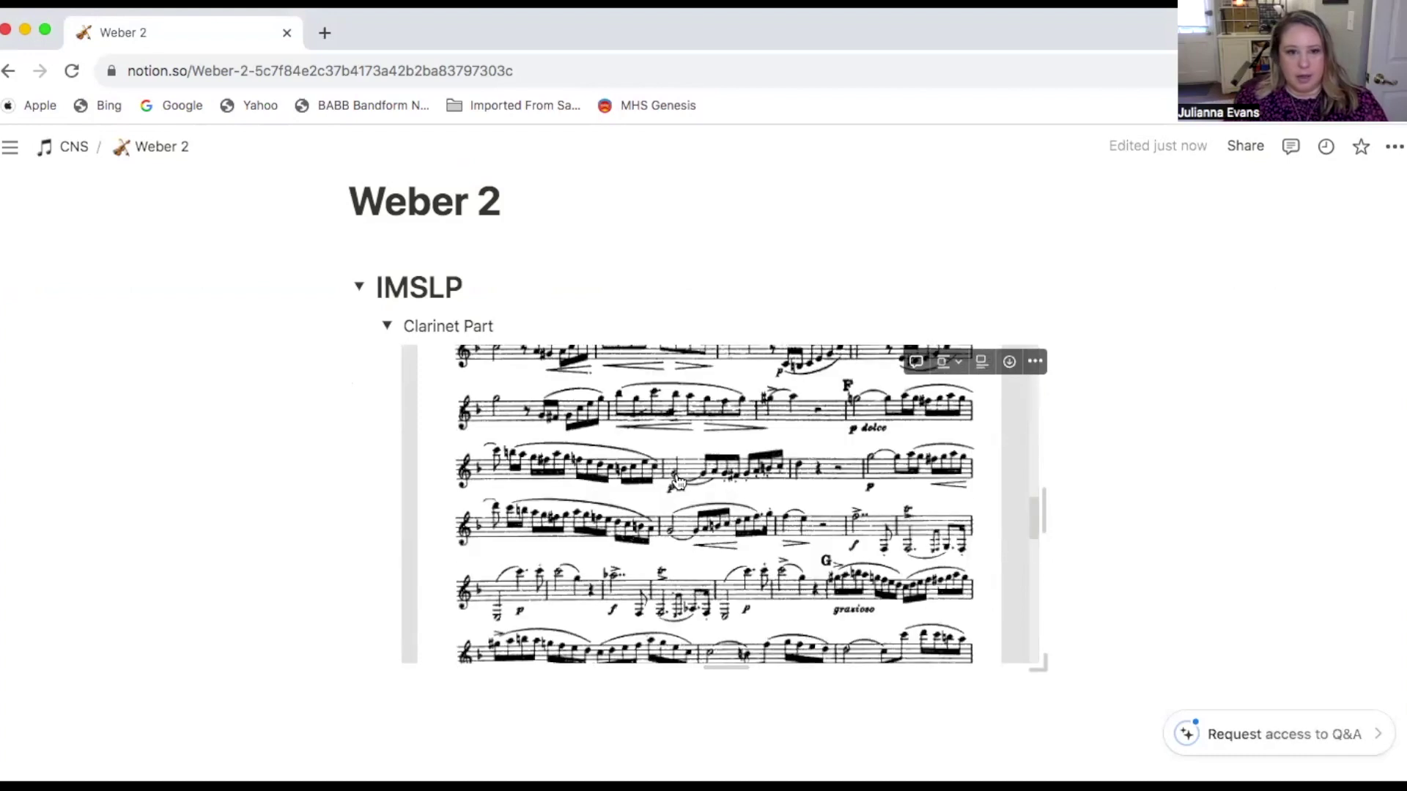
scroll(676, 480, up, 10)
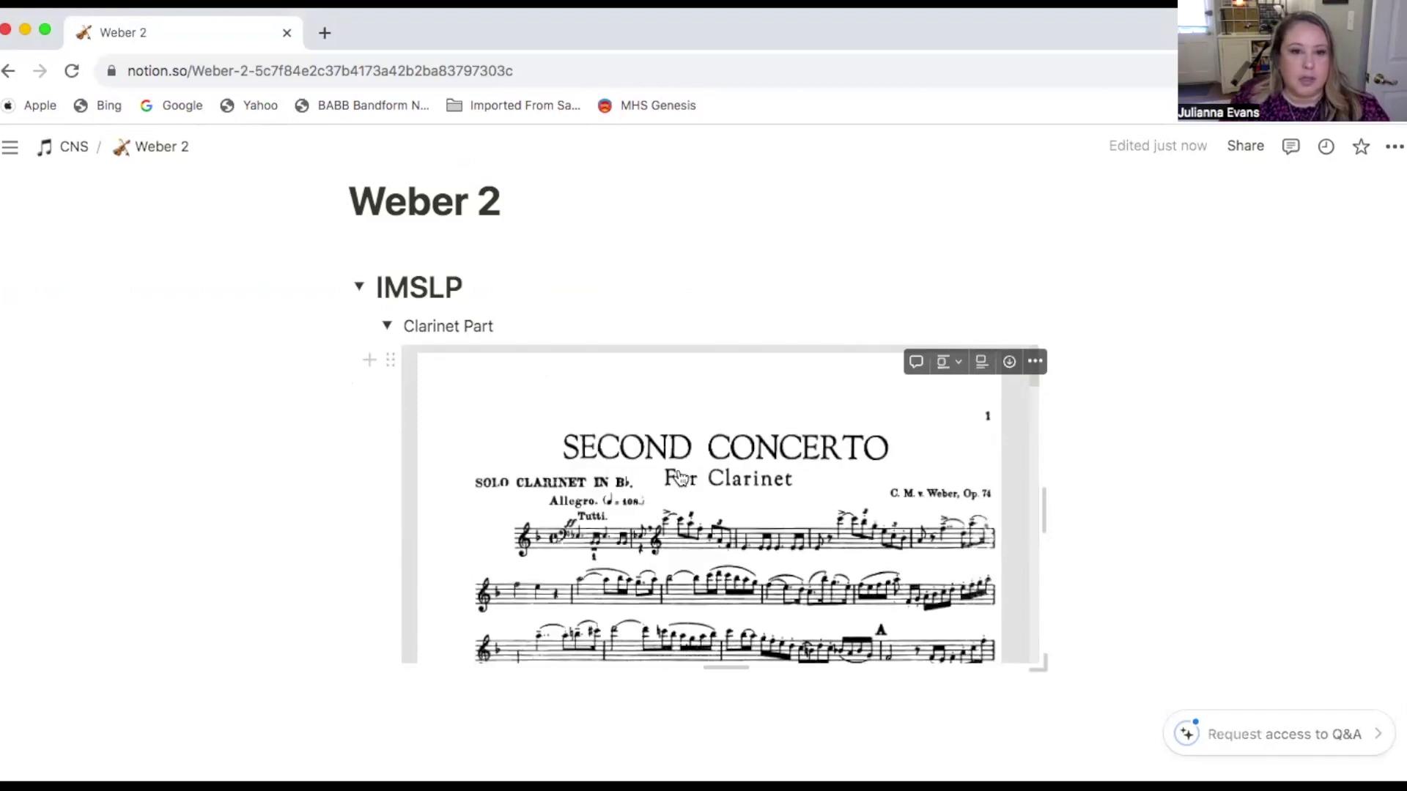
Step: Collapse the Clarinet Part toggle, reopen it briefly, collapse it again and place the cursor at the end of its title
click(387, 327)
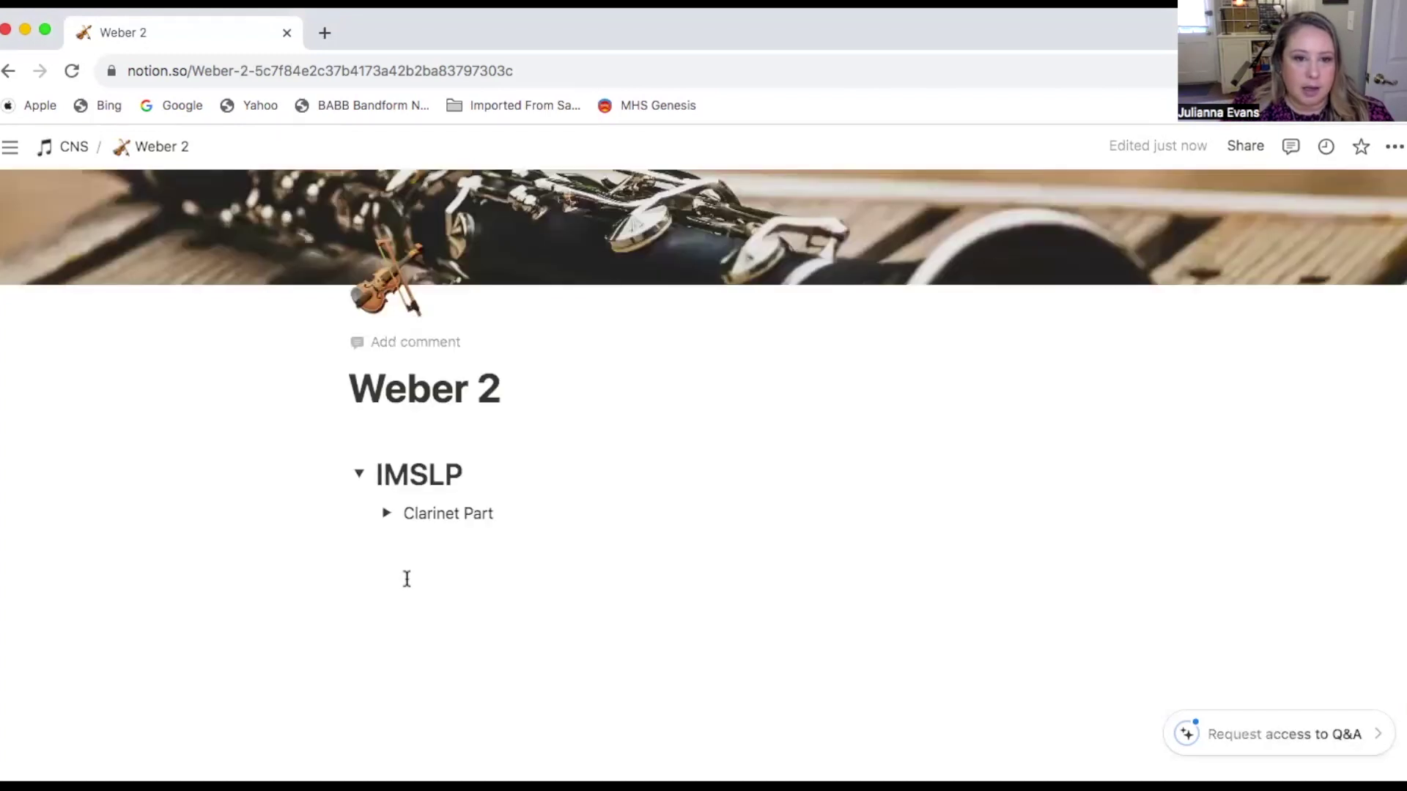
click(388, 516)
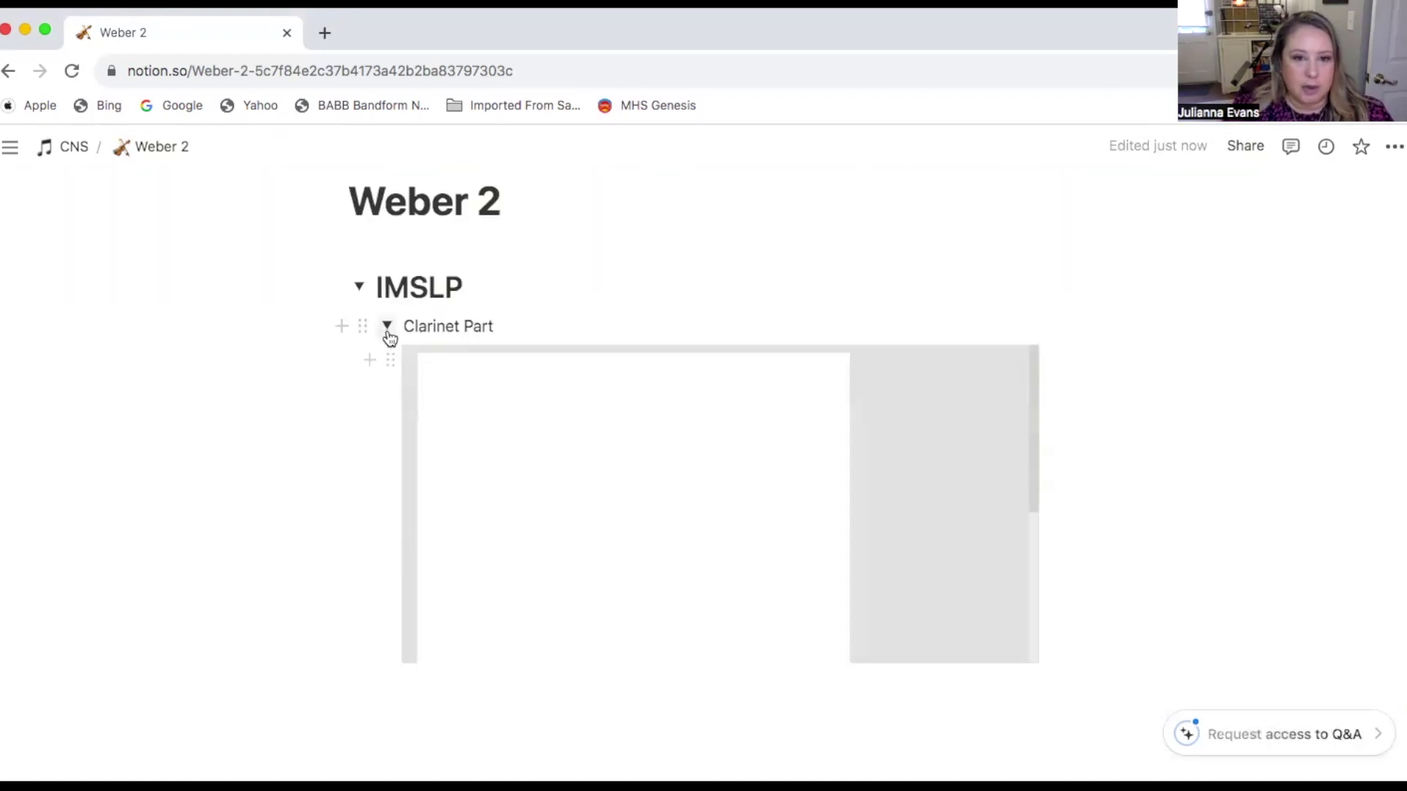
click(388, 328)
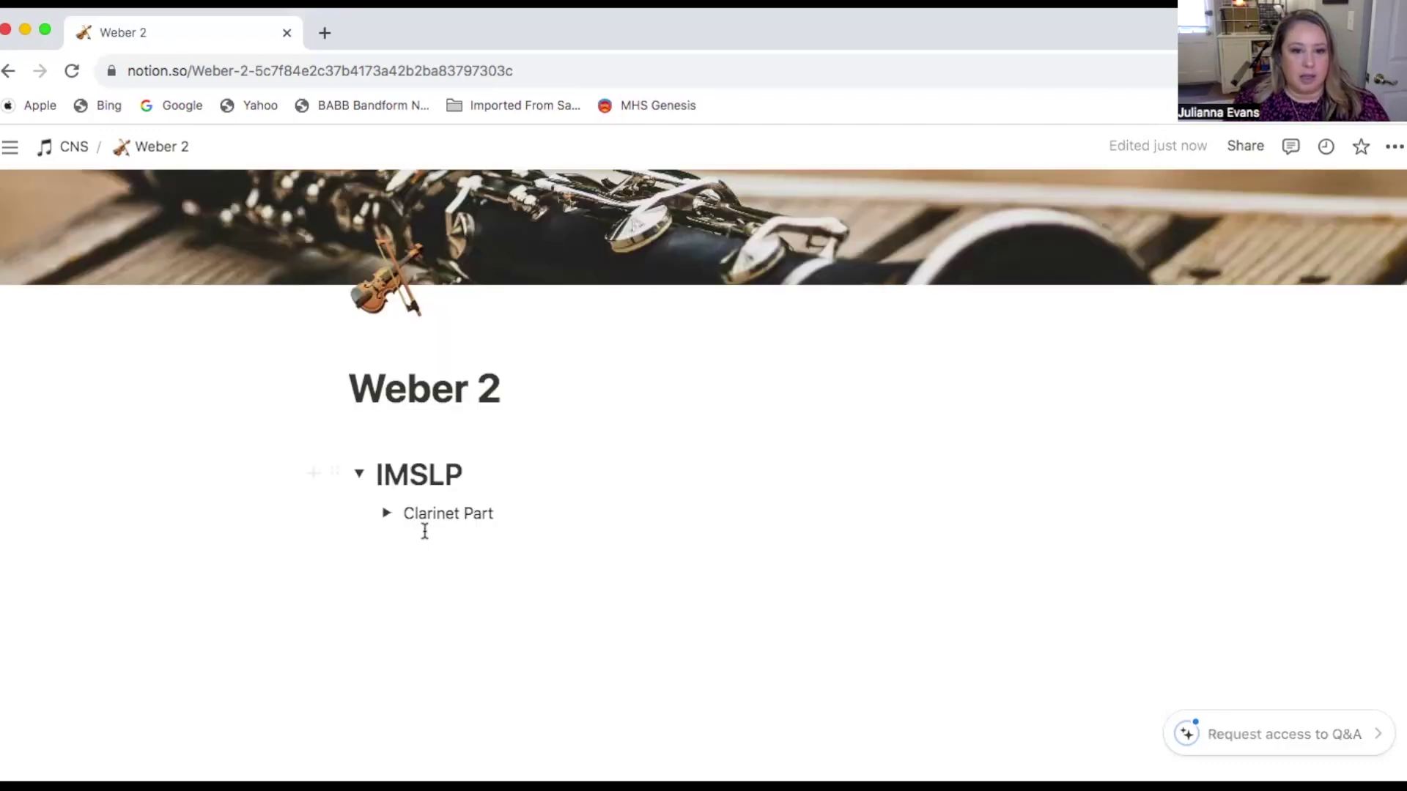
click(510, 512)
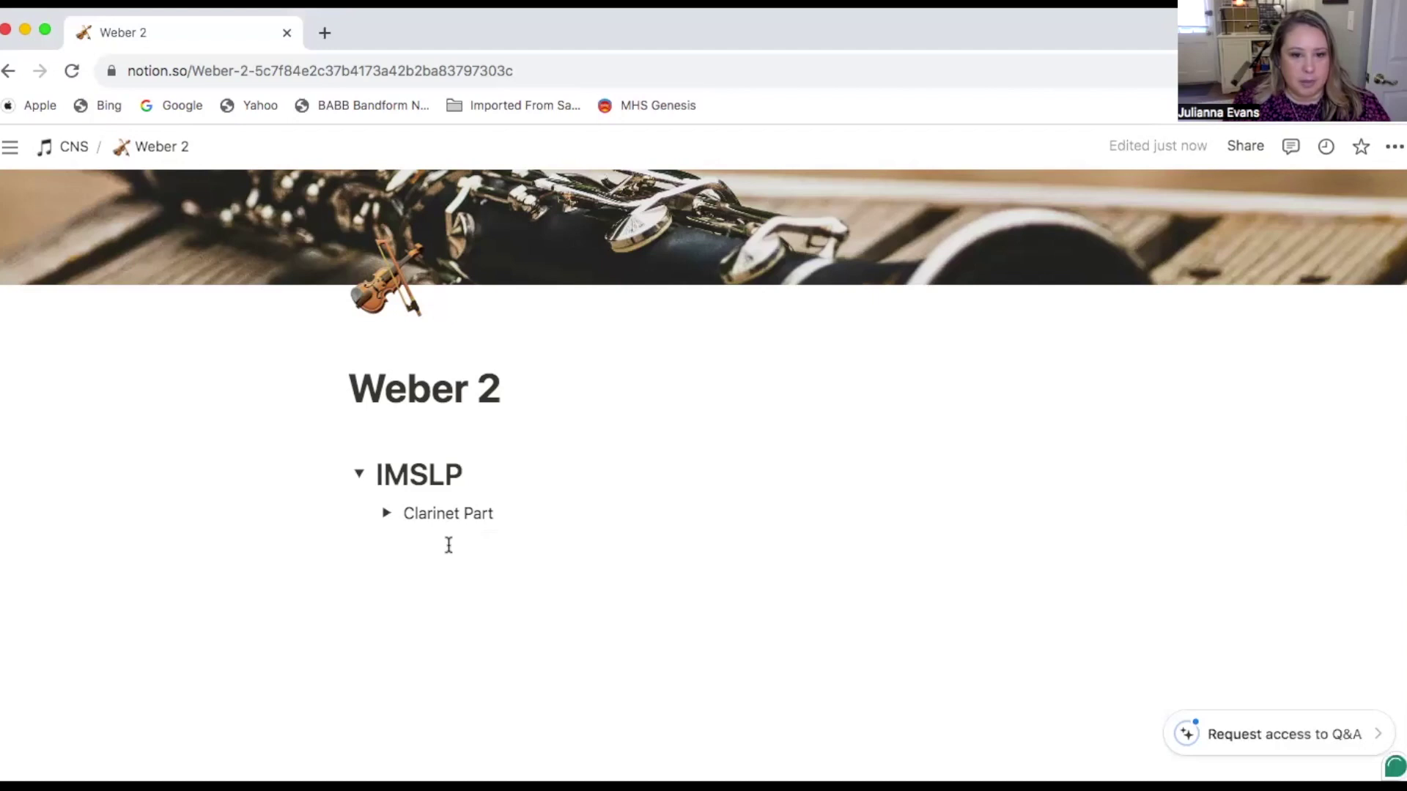
Step: Add a toggle list titled "Piano Score" beneath the Clarinet Part toggle in the IMSLP section
click(397, 567)
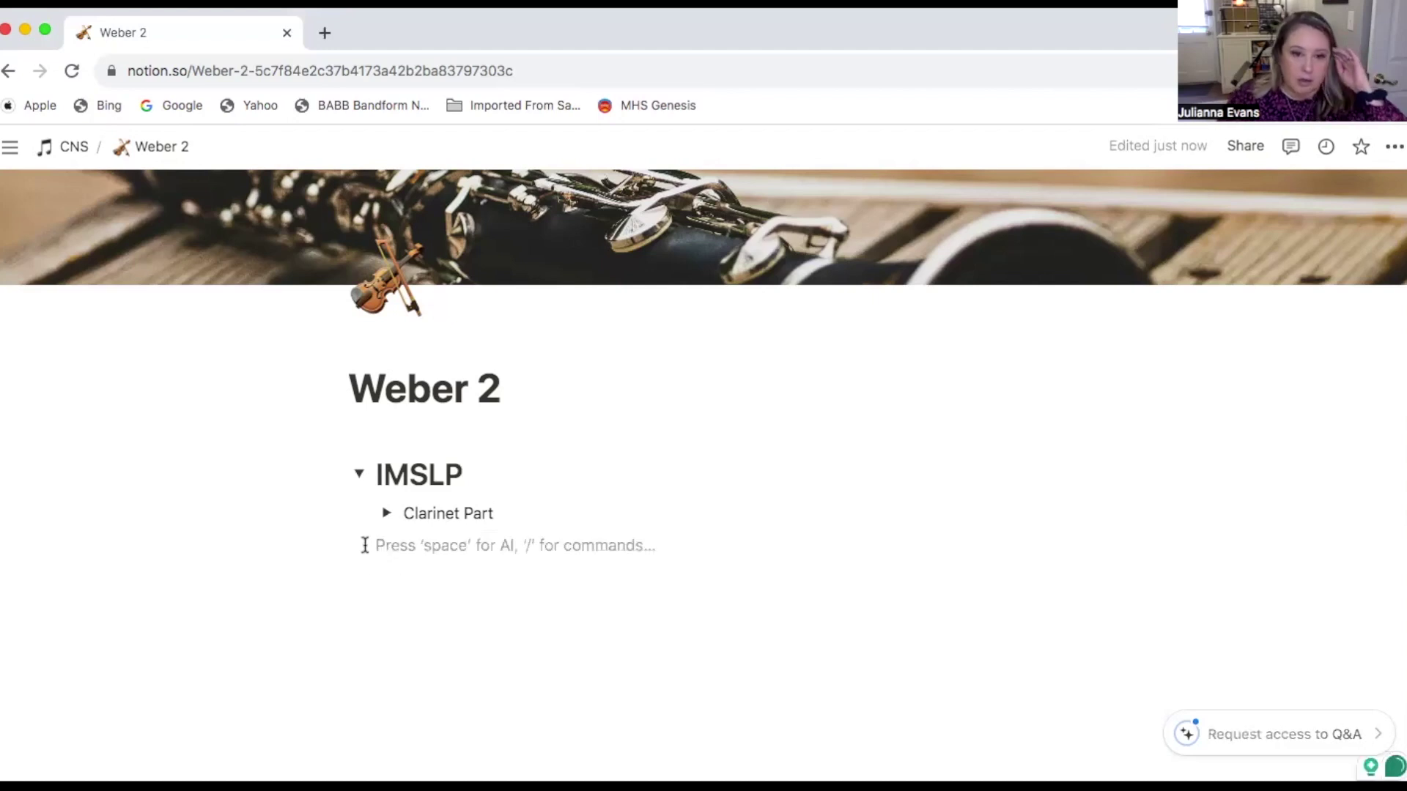
click(363, 546)
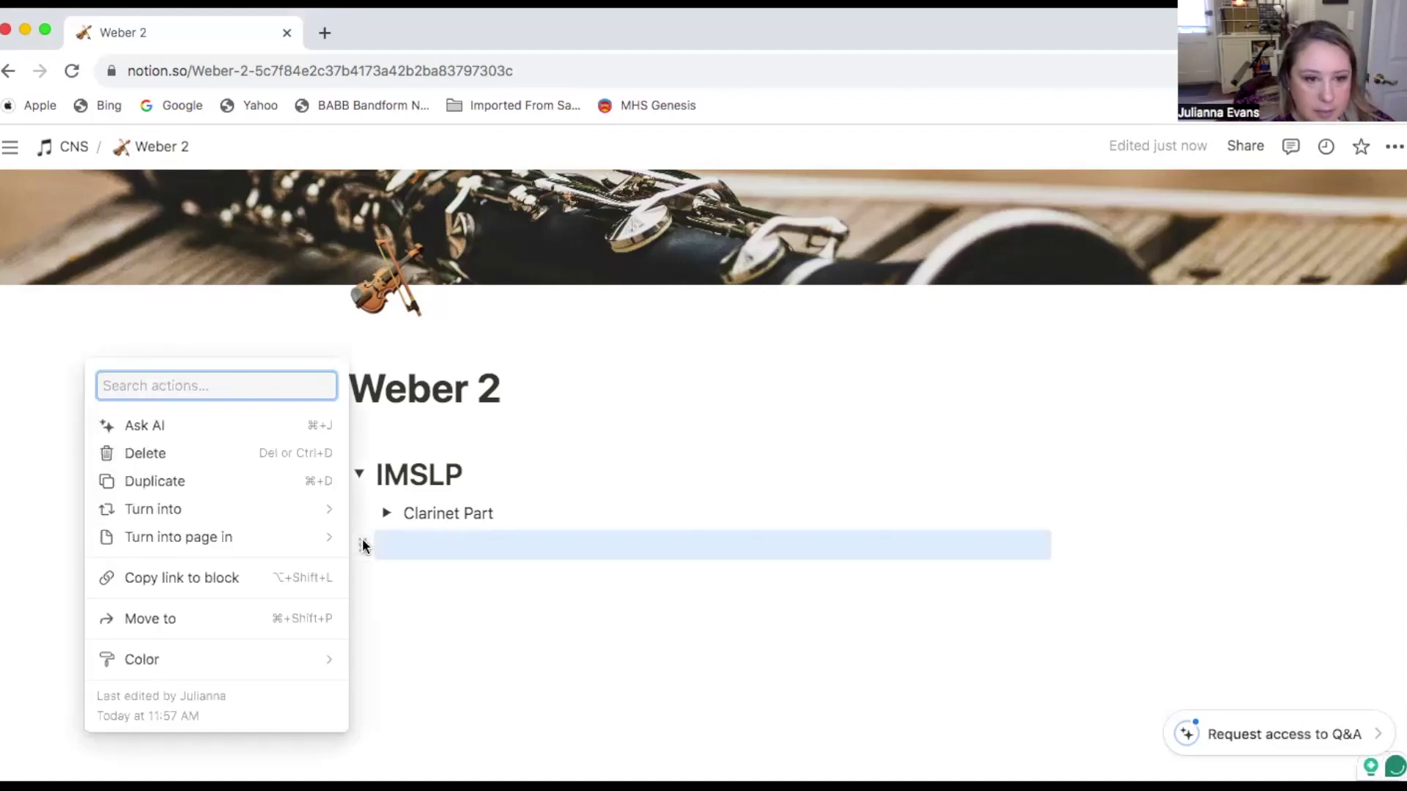
mouse_move(321, 513)
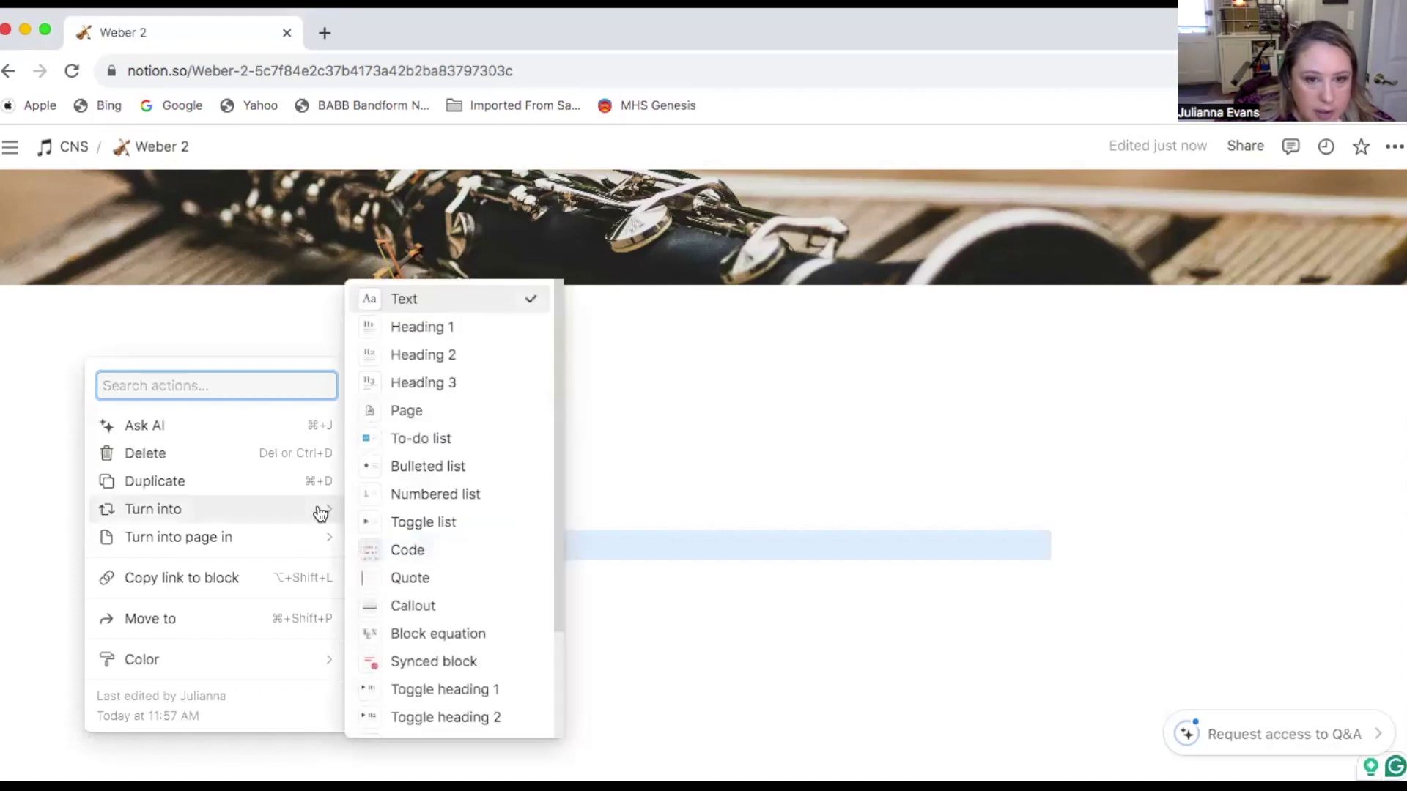
click(405, 522)
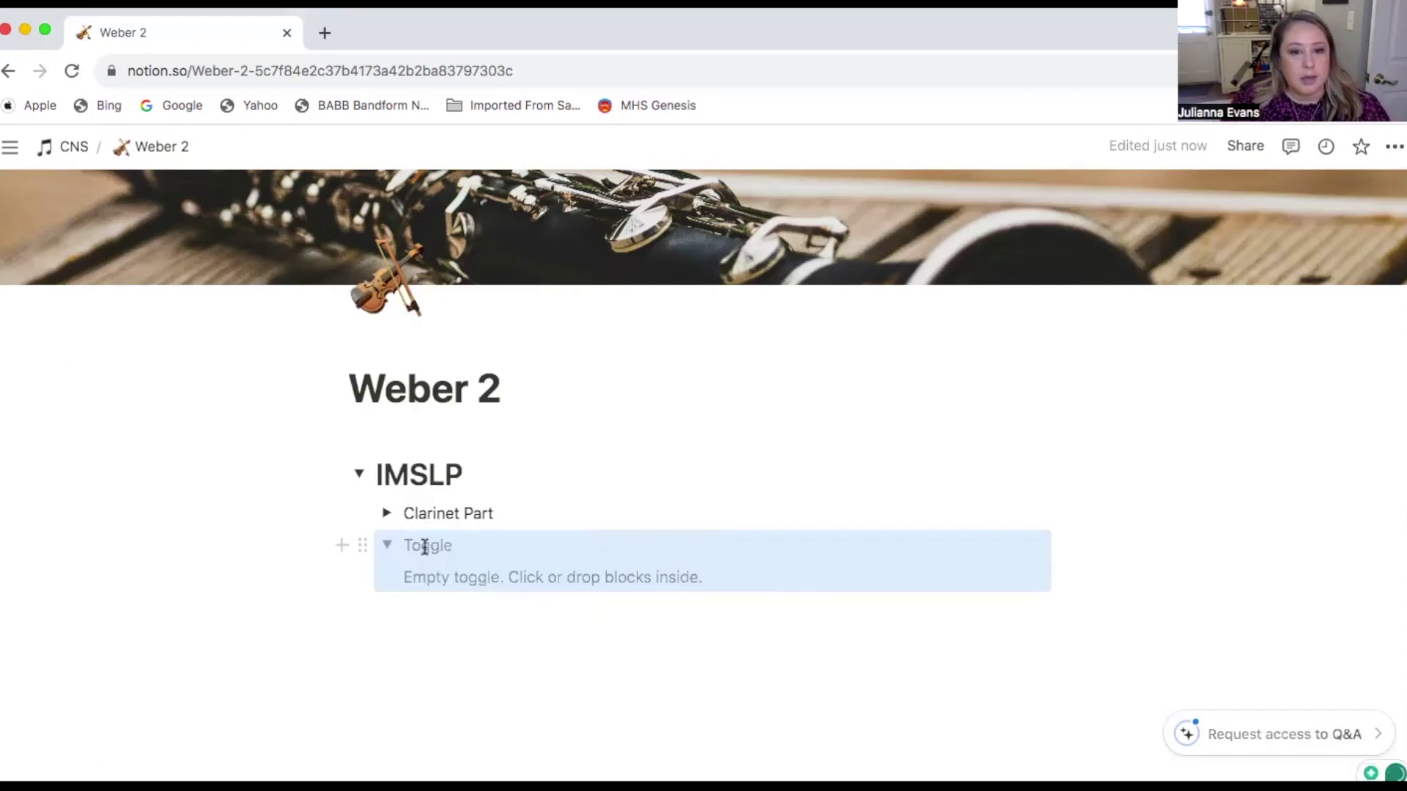
click(432, 546)
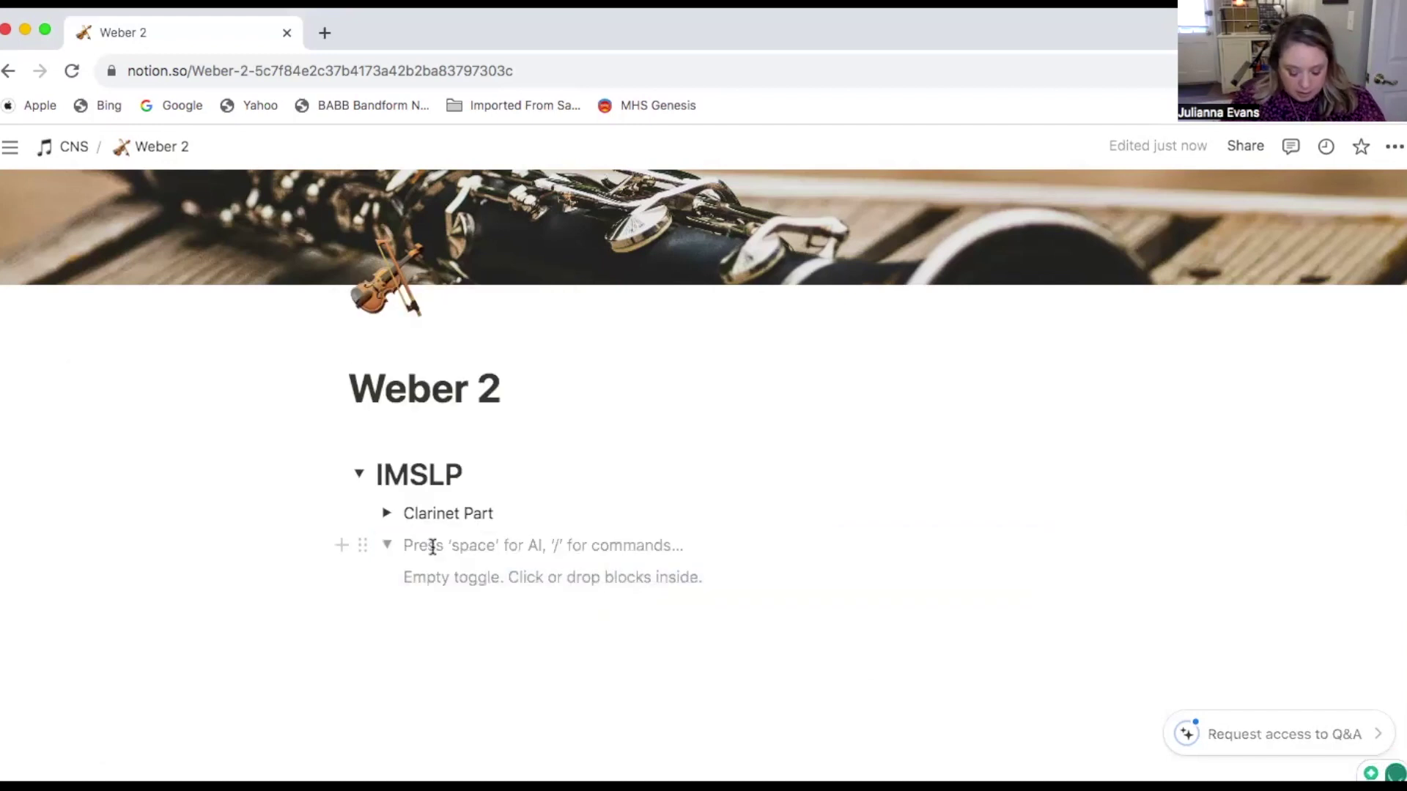
text(Piano Score)
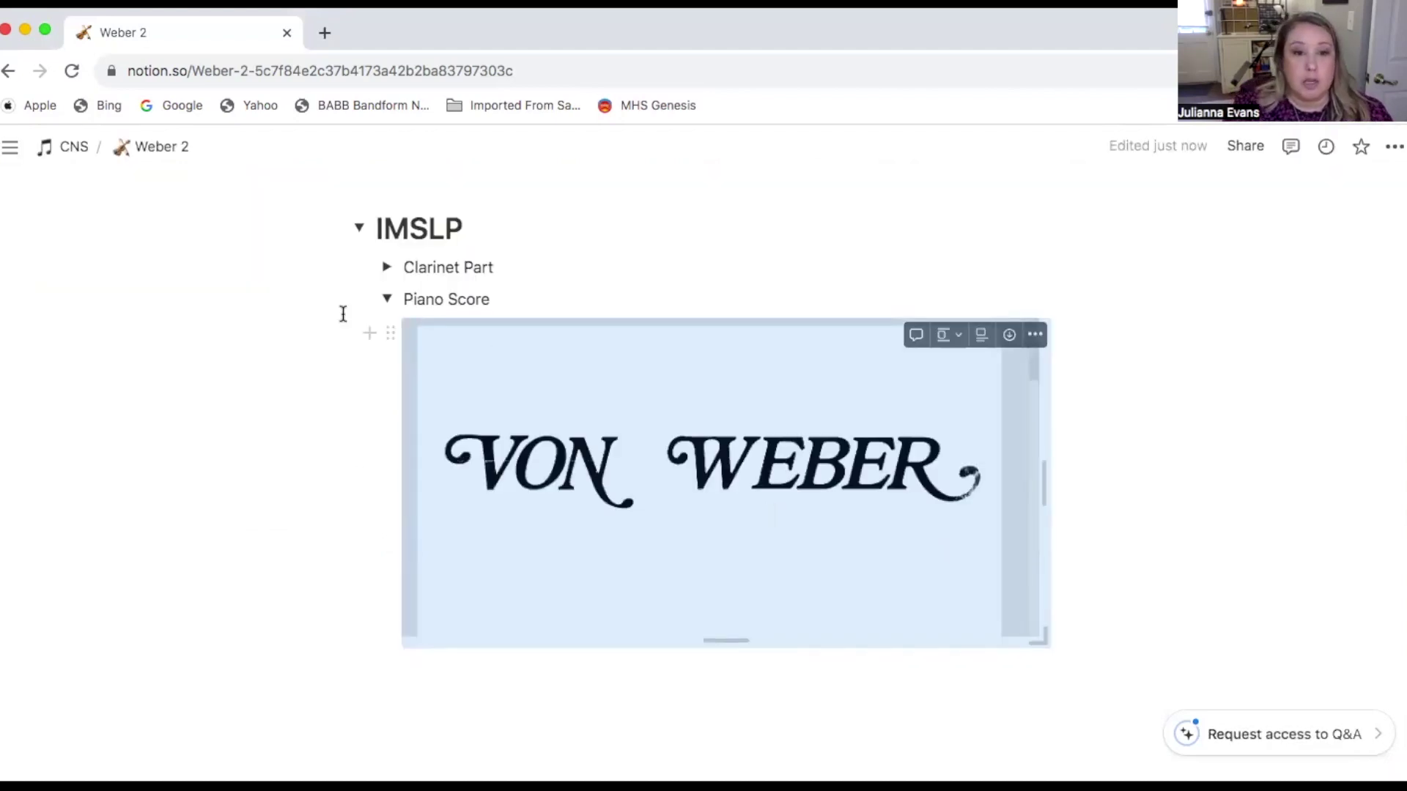
Step: Collapse the Piano Score toggle, then fold and reopen the IMSLP heading to test it
click(387, 302)
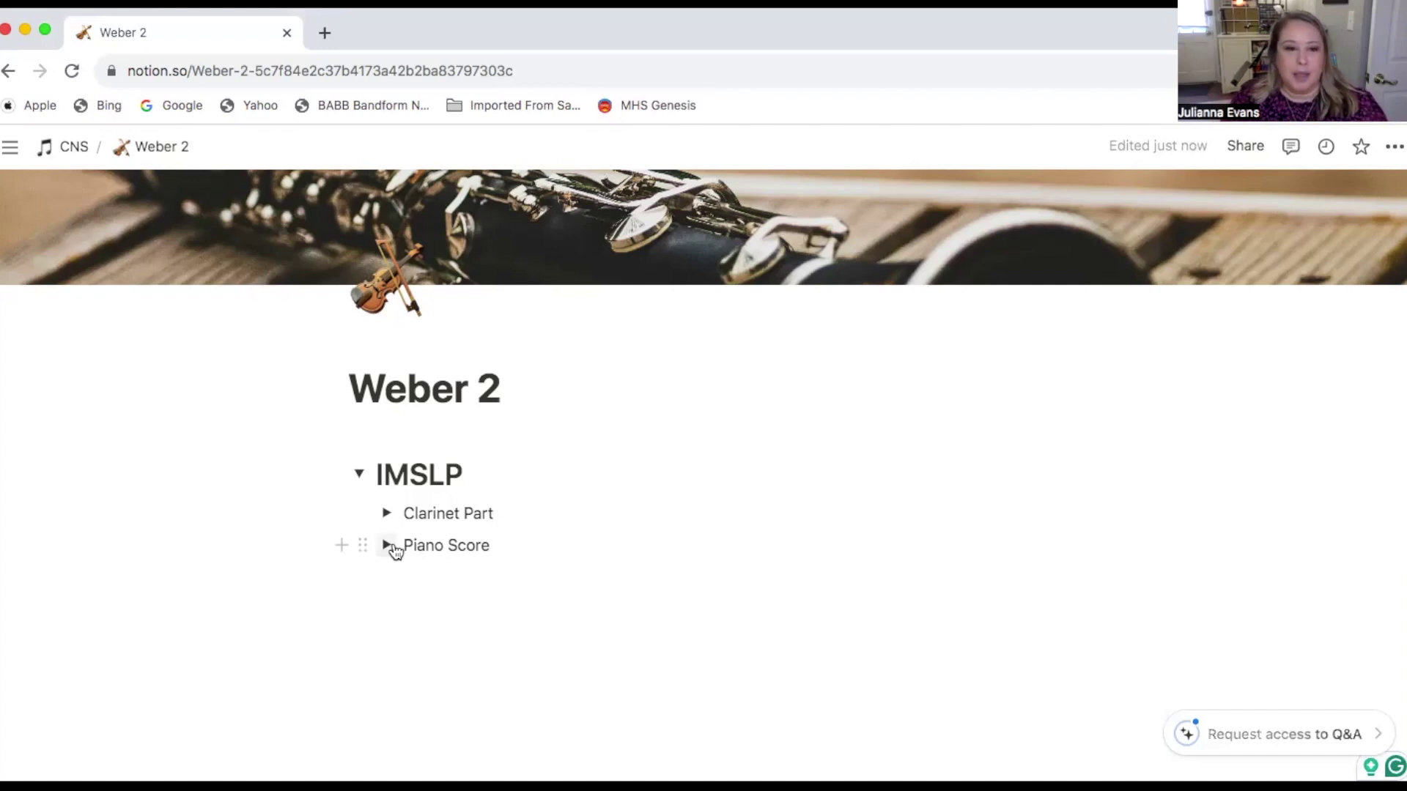
click(360, 475)
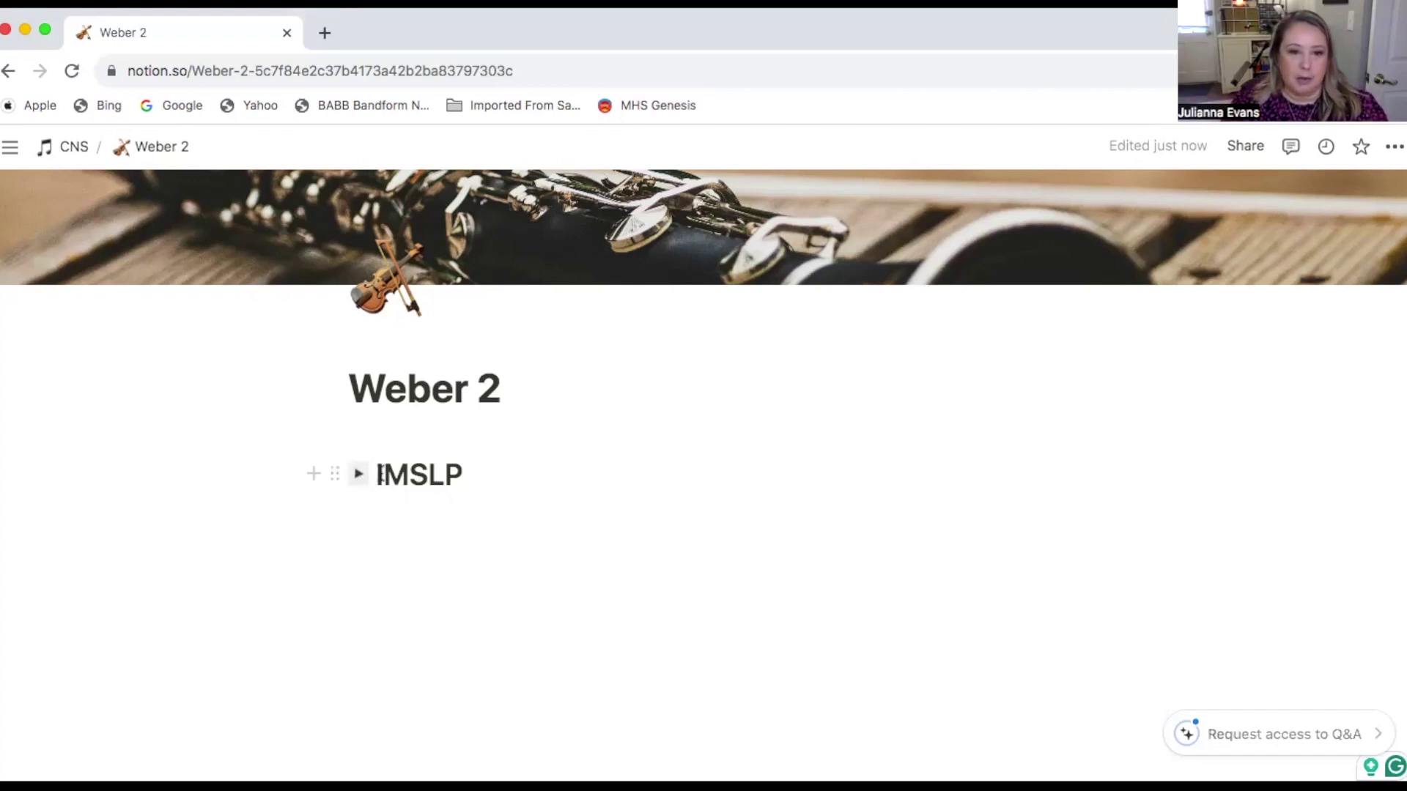
click(356, 475)
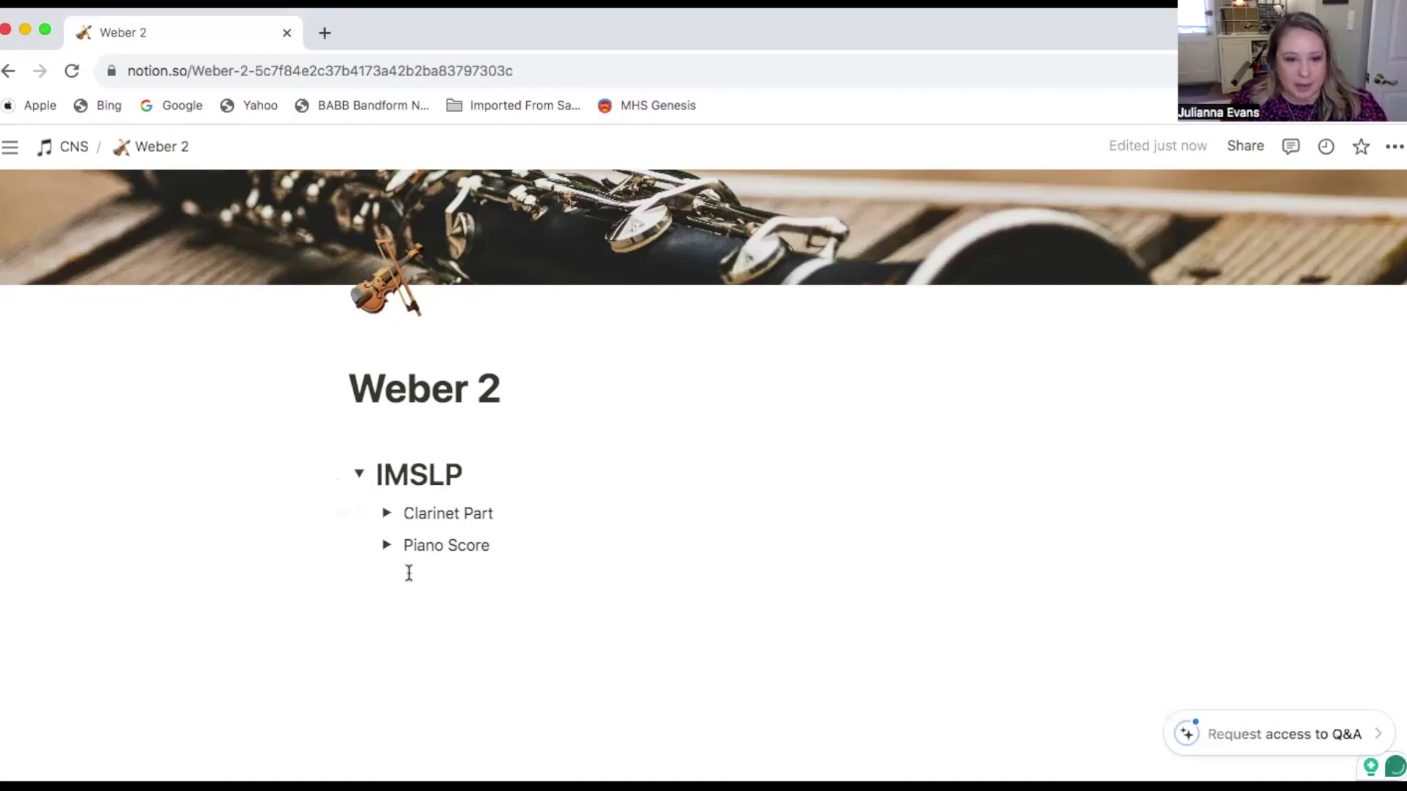
Step: Add a Toggle heading 2 titled "Reference Recordings" beneath the Piano Score toggle
click(438, 577)
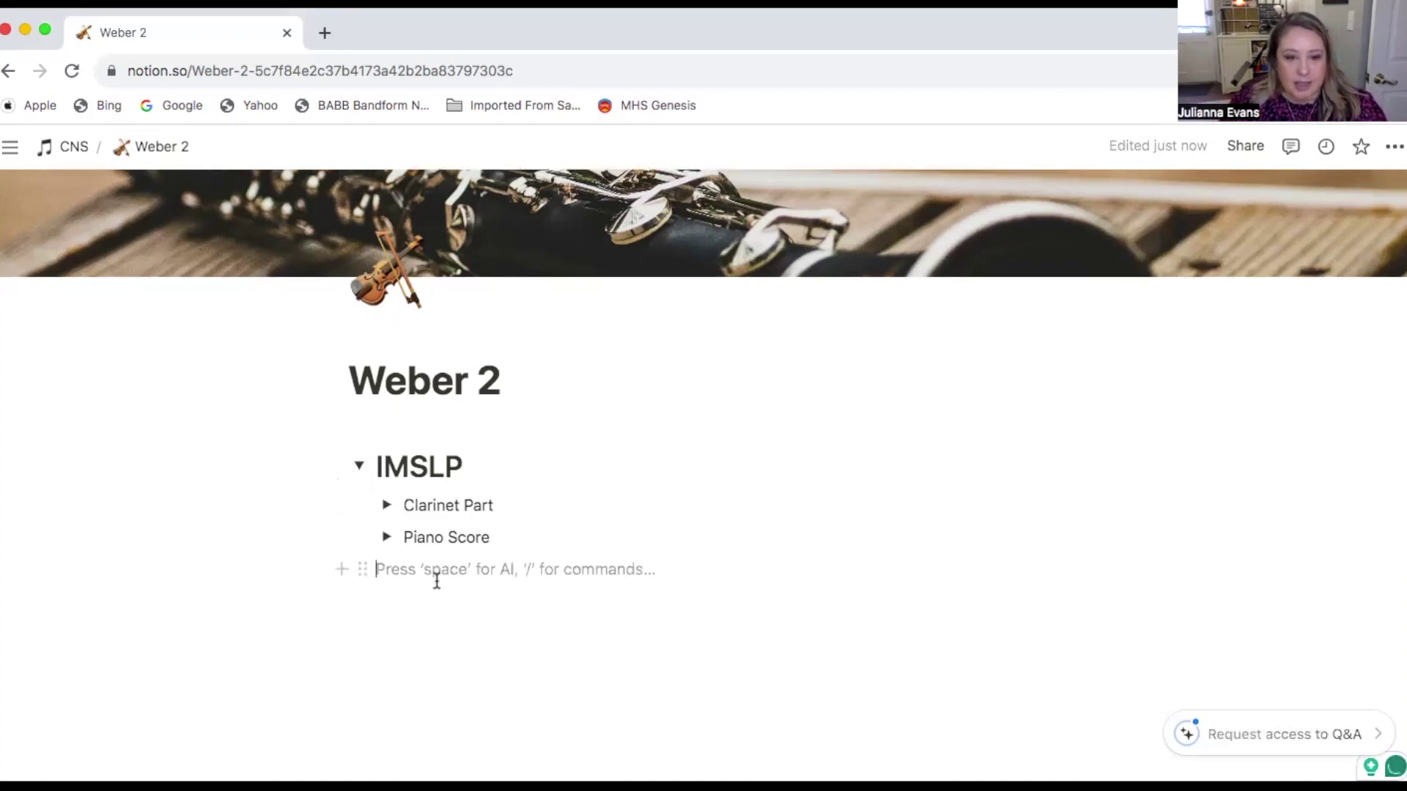
click(357, 575)
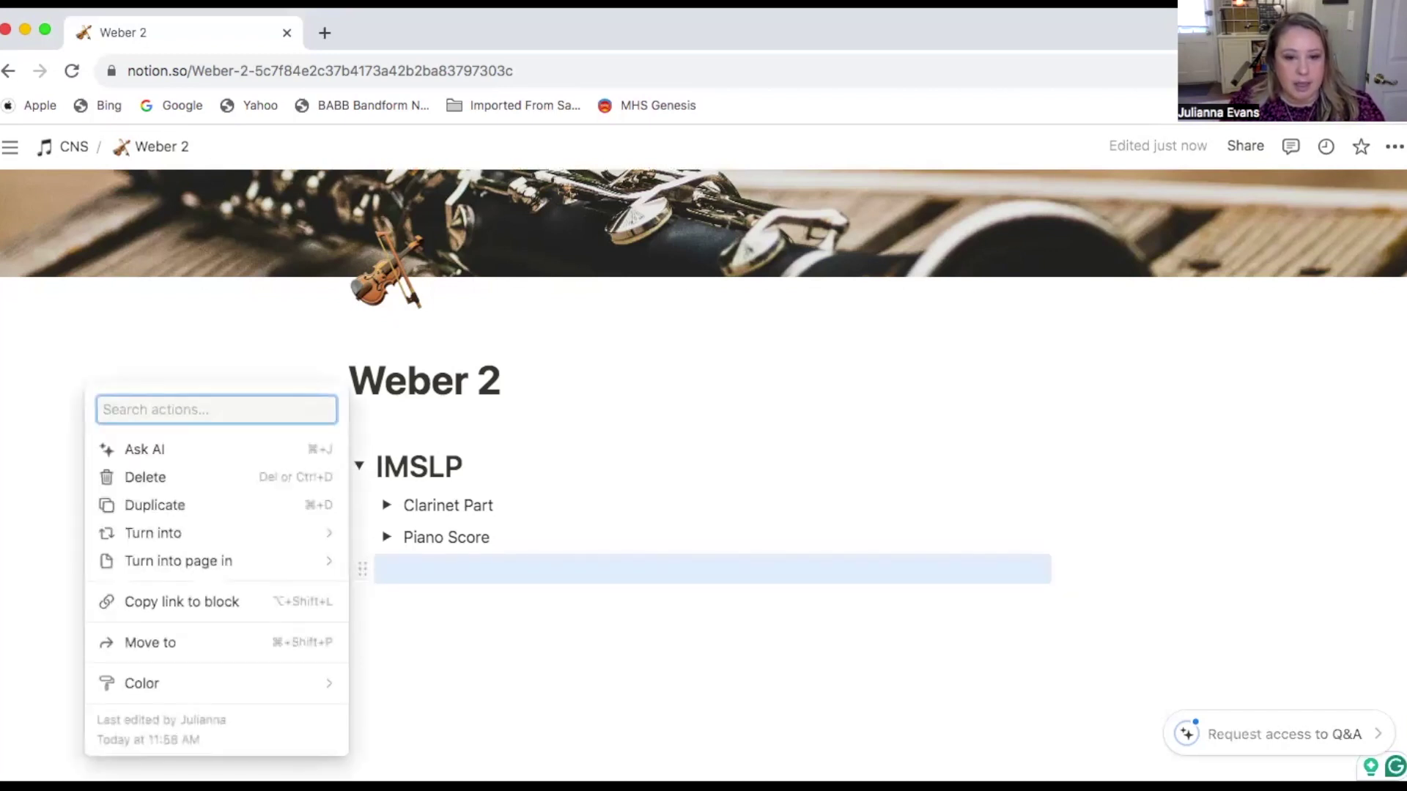
key(super+Tab)
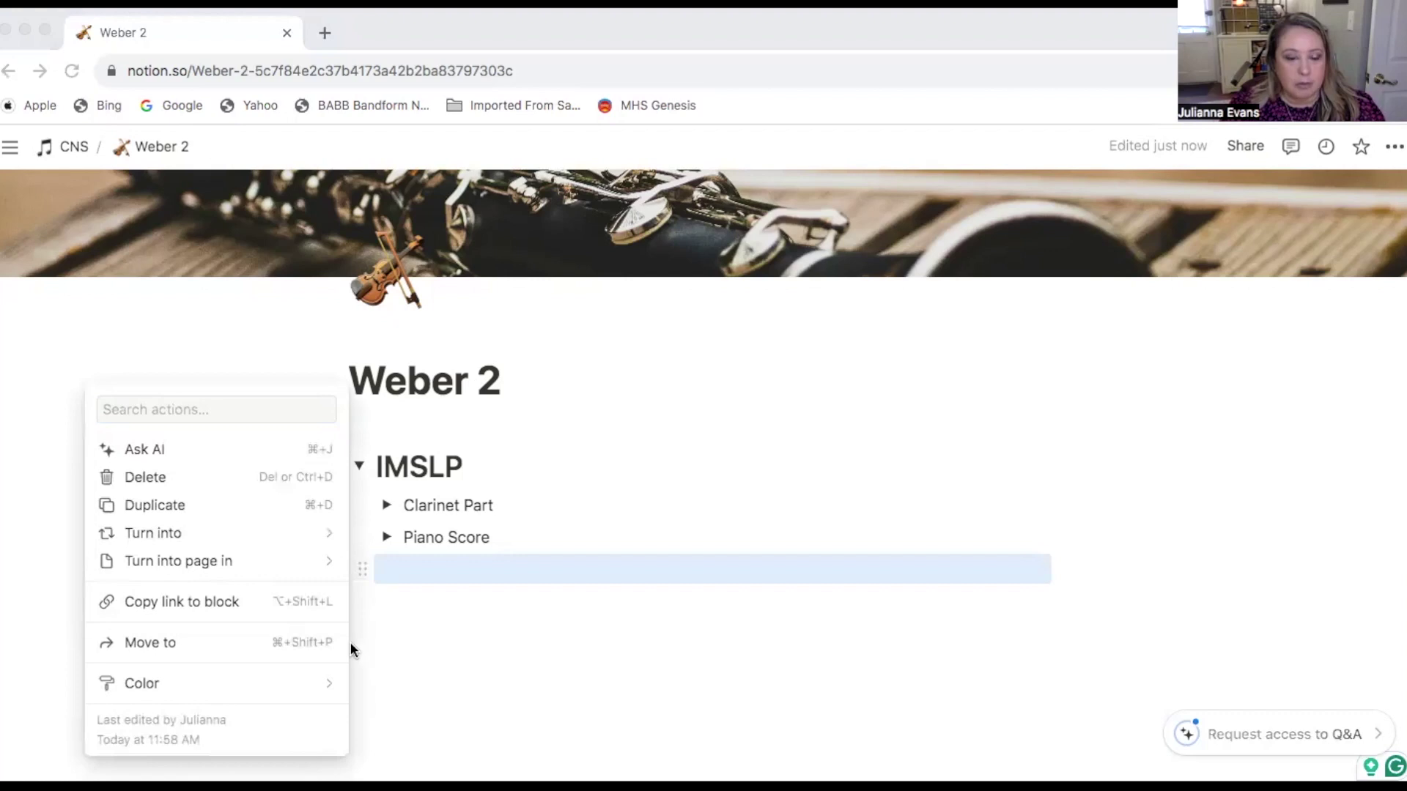
click(260, 541)
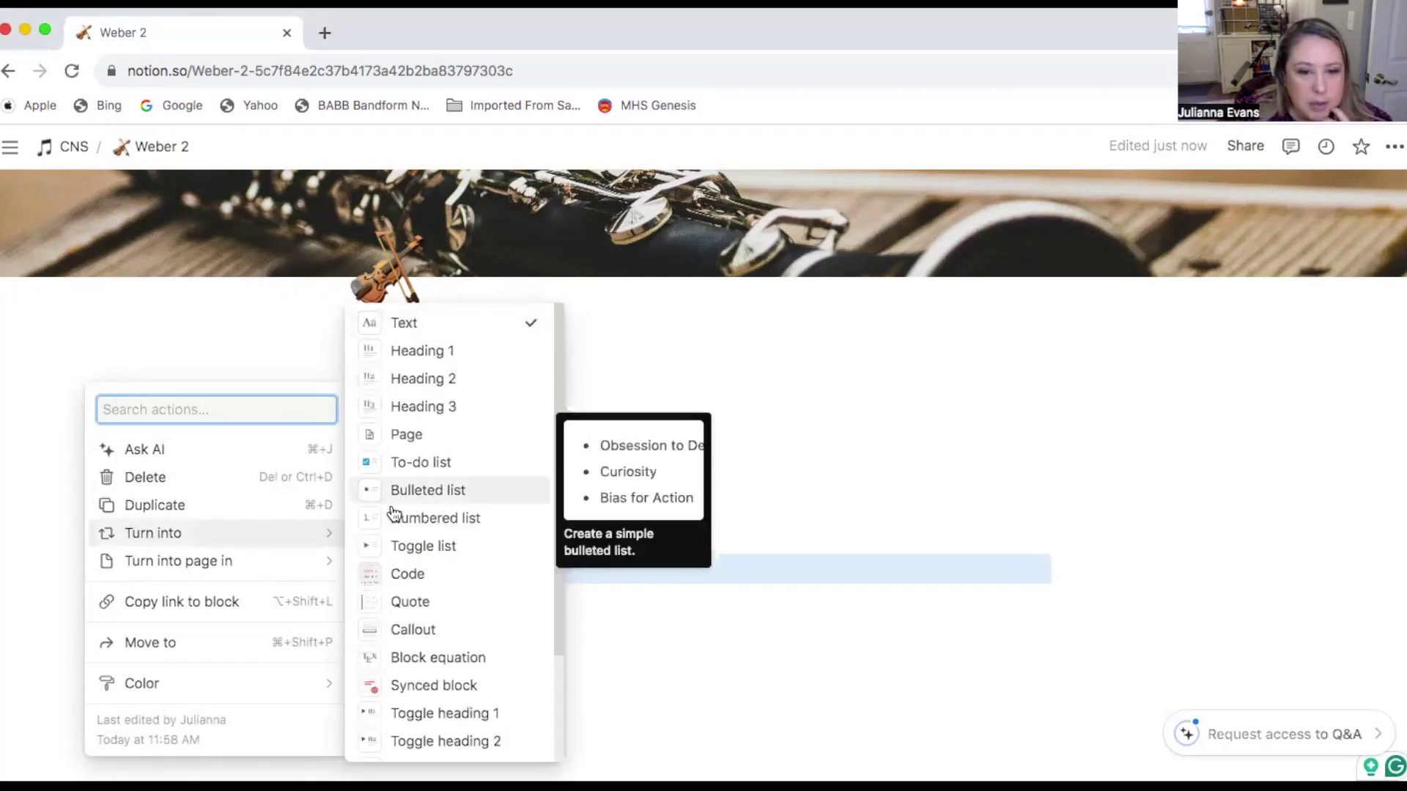
click(426, 739)
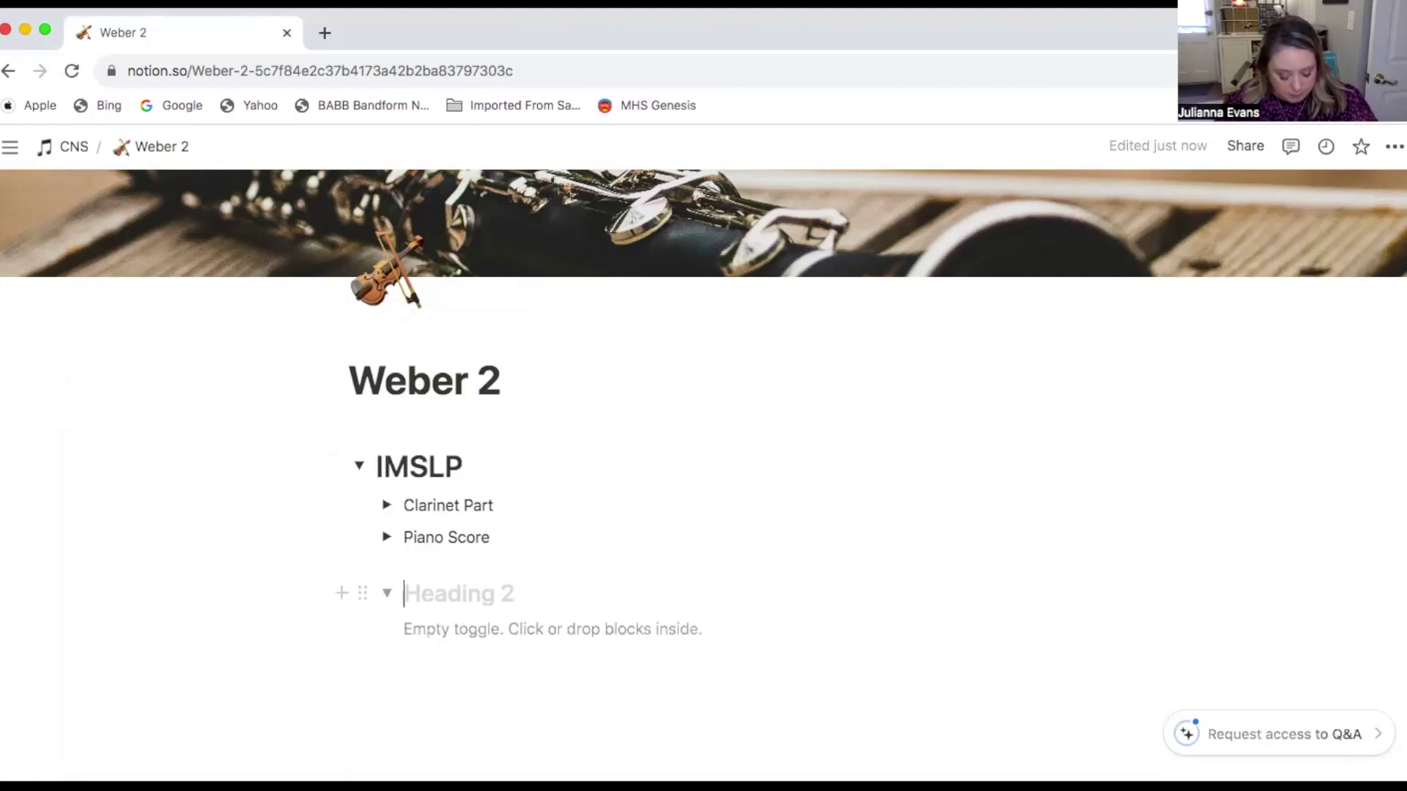
text(Refer)
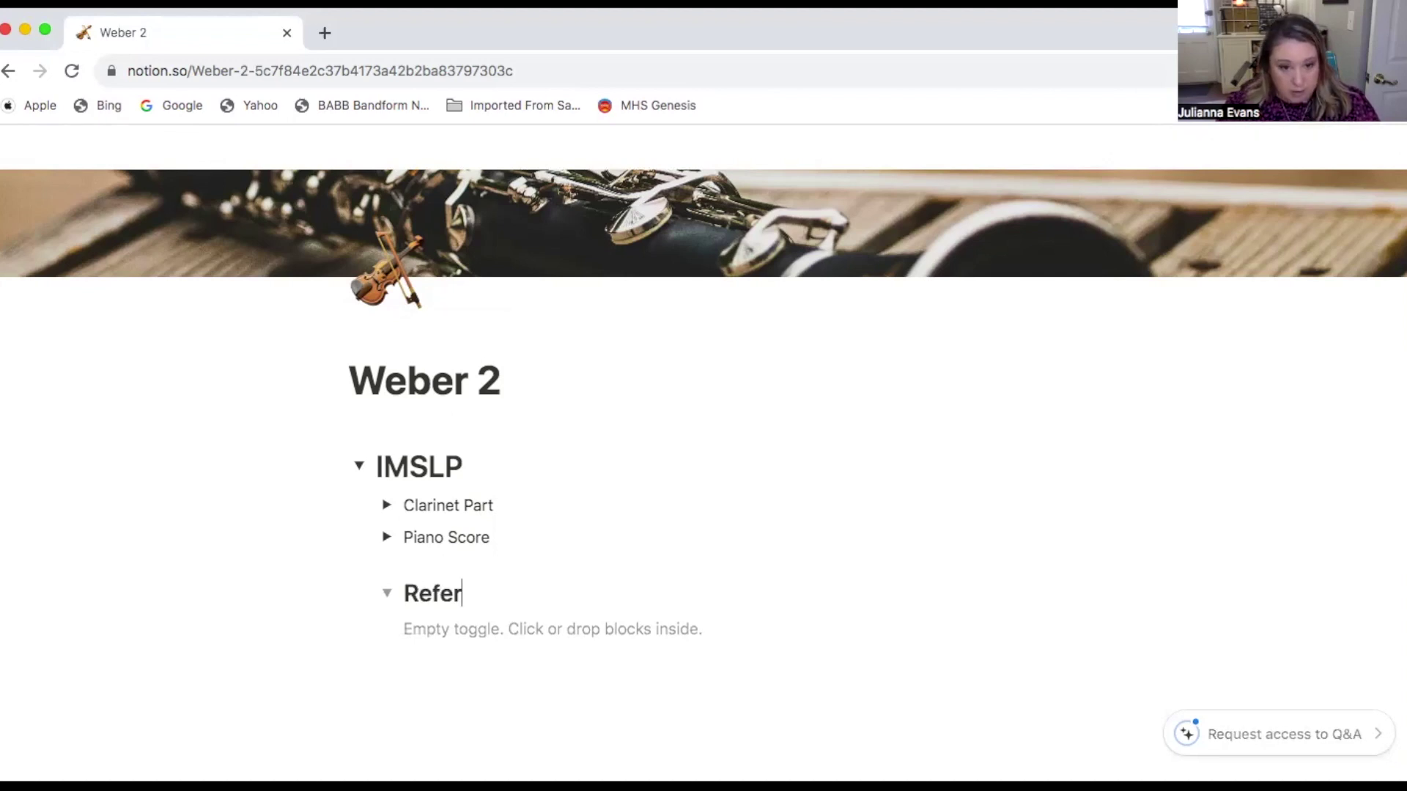
text(ence R)
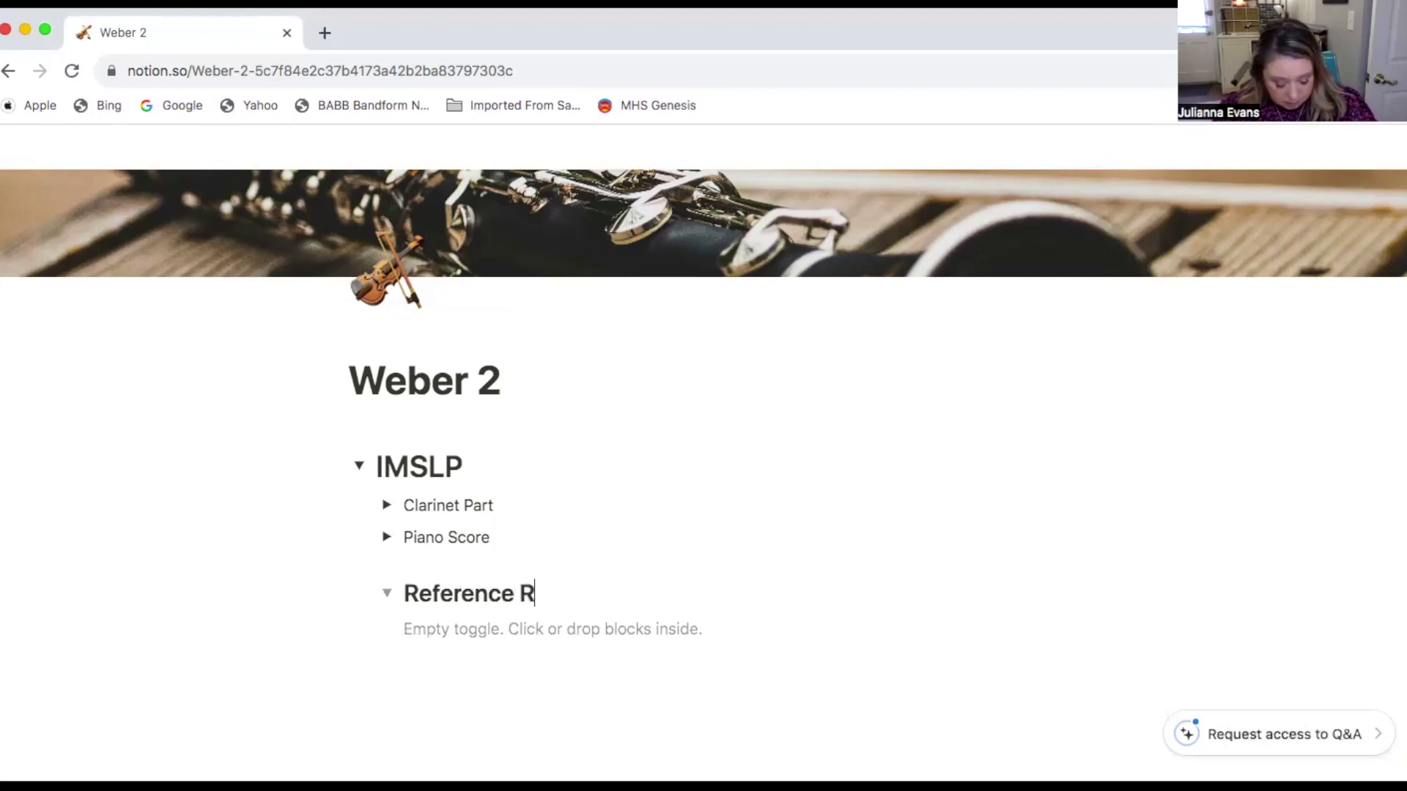
text(ecordings)
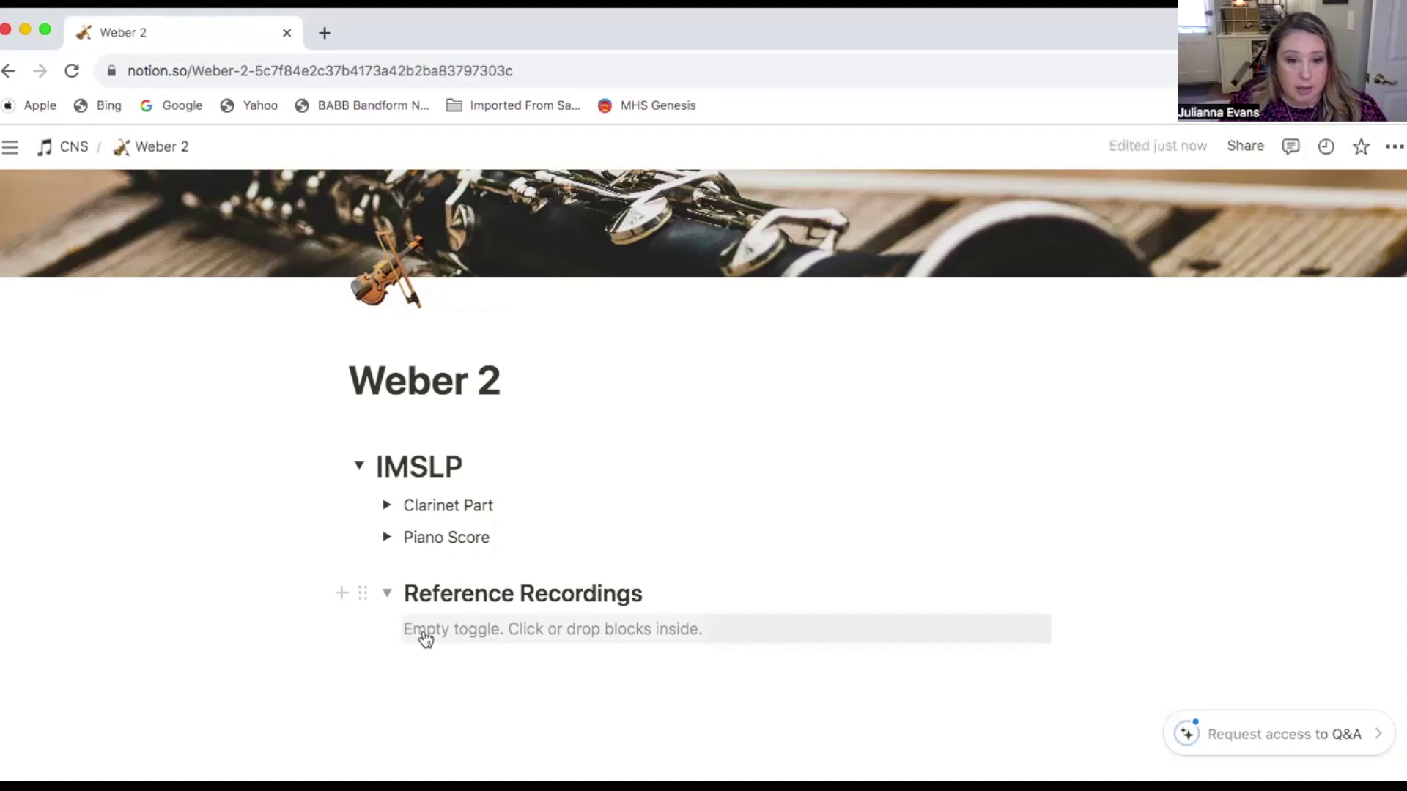
Step: Create a toggle list titled "David Shifrin" inside the Reference Recordings heading
key(Return)
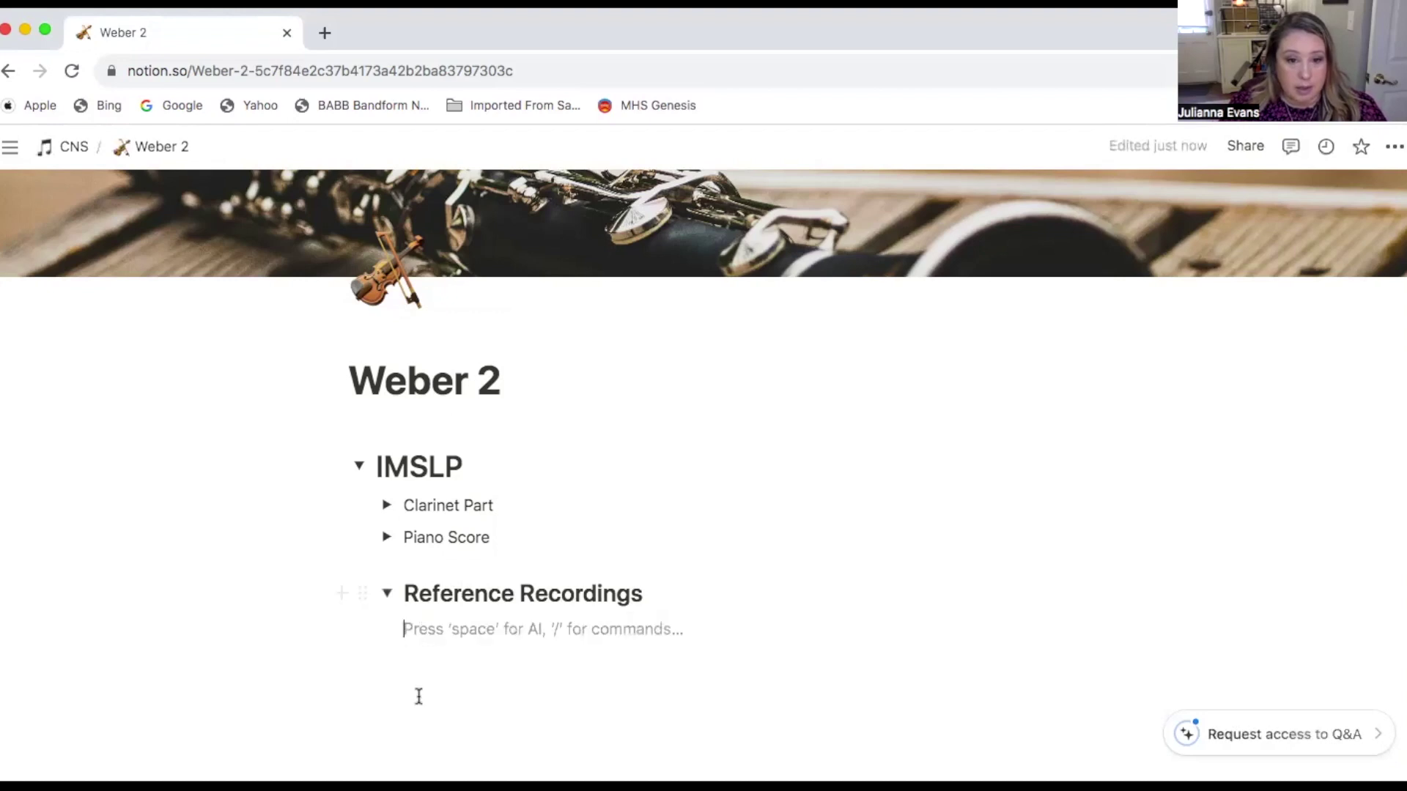
click(393, 634)
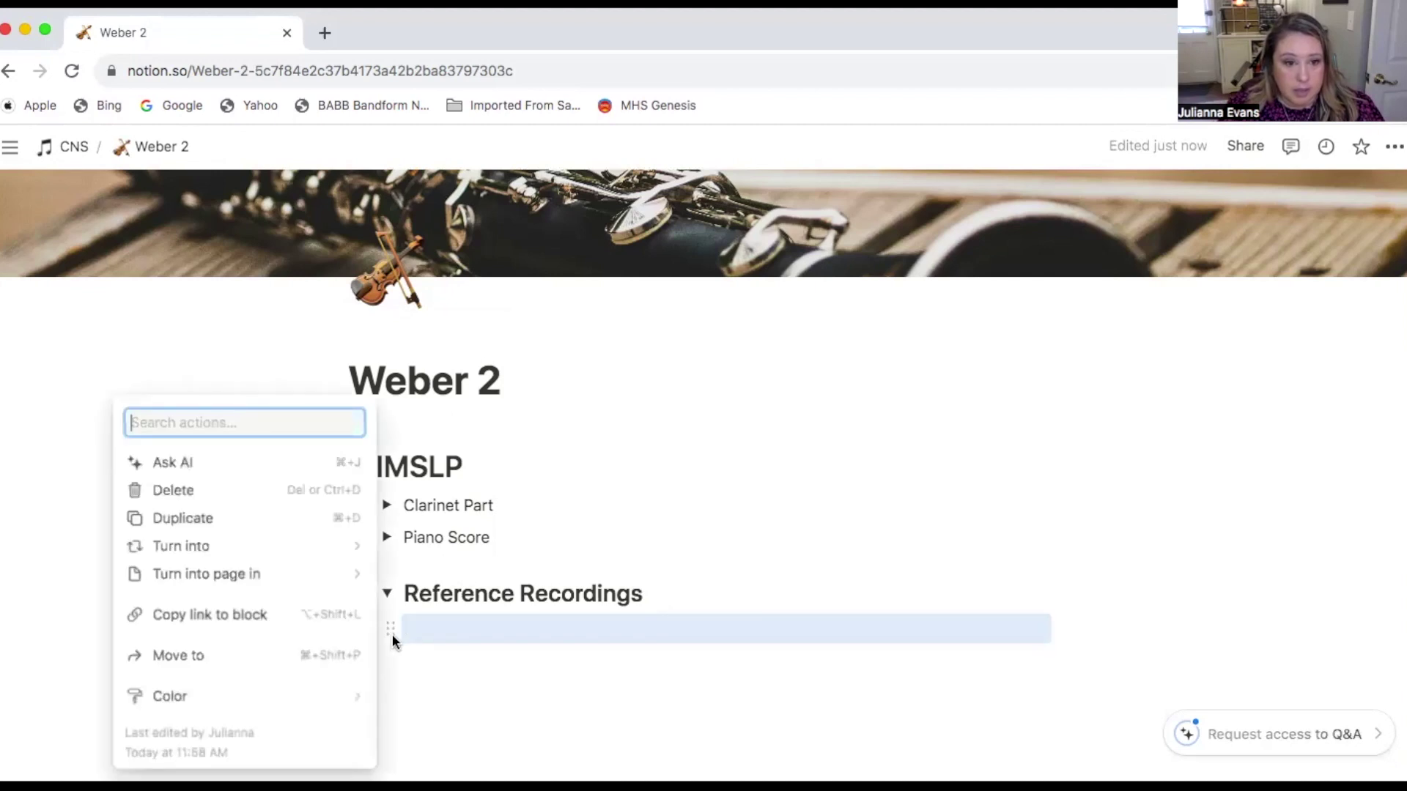
mouse_move(266, 546)
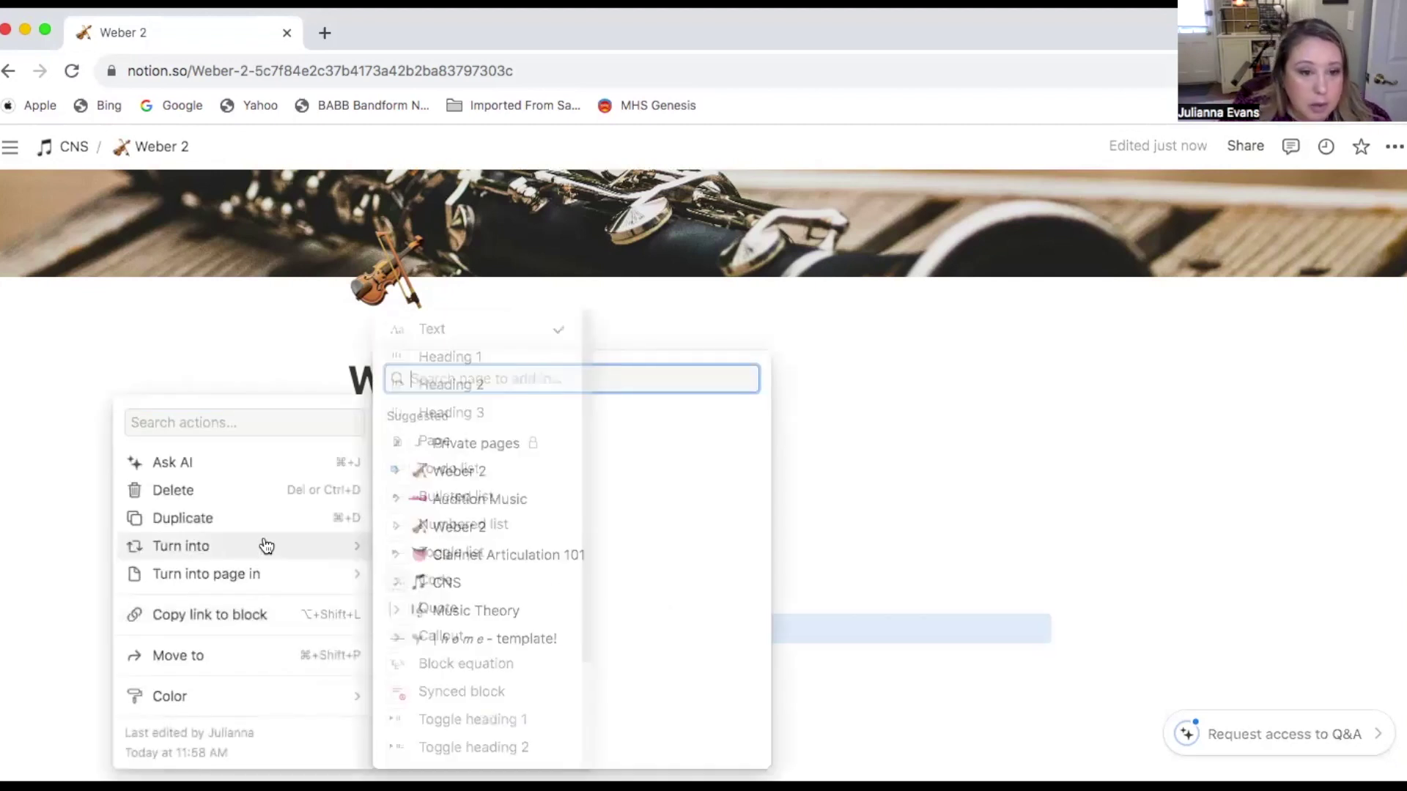
click(444, 553)
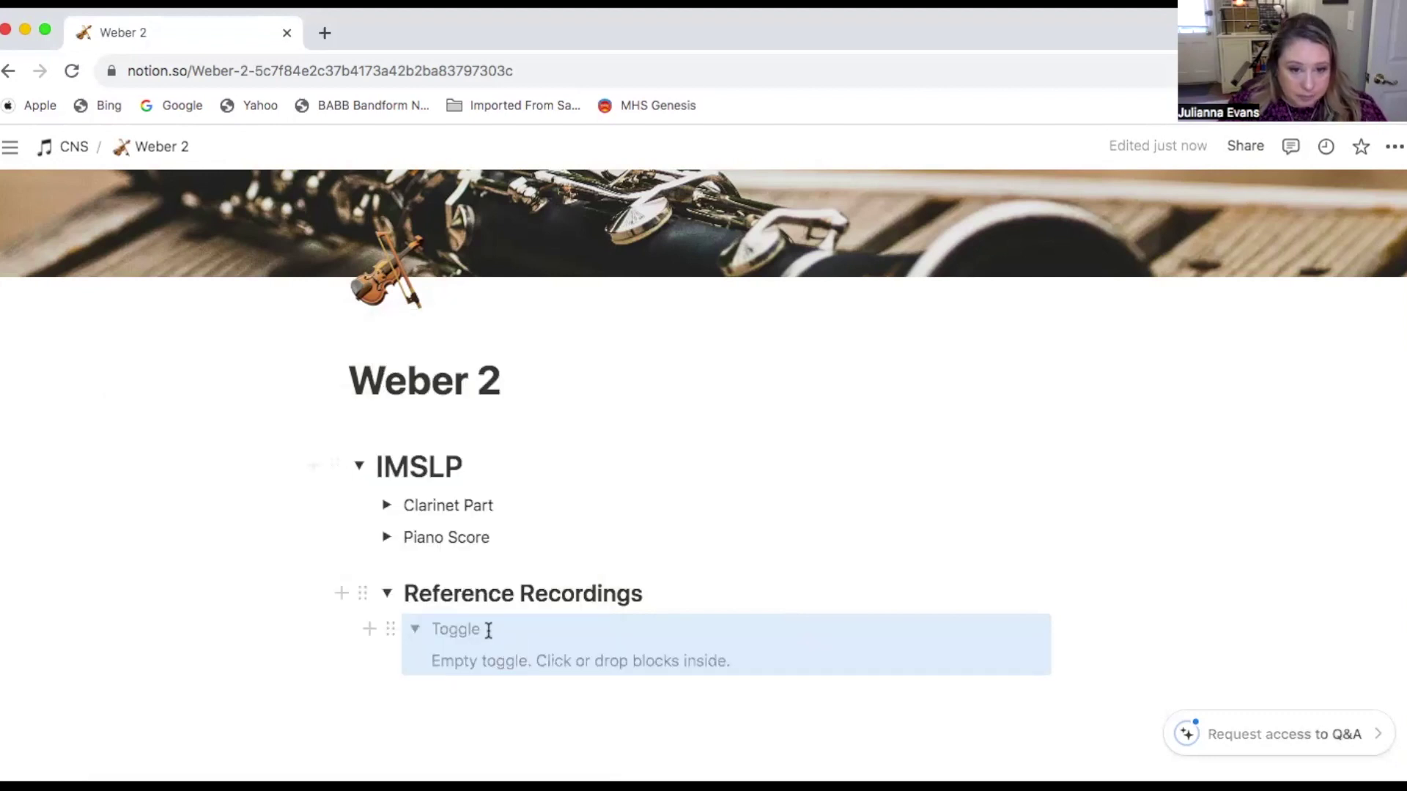
click(488, 630)
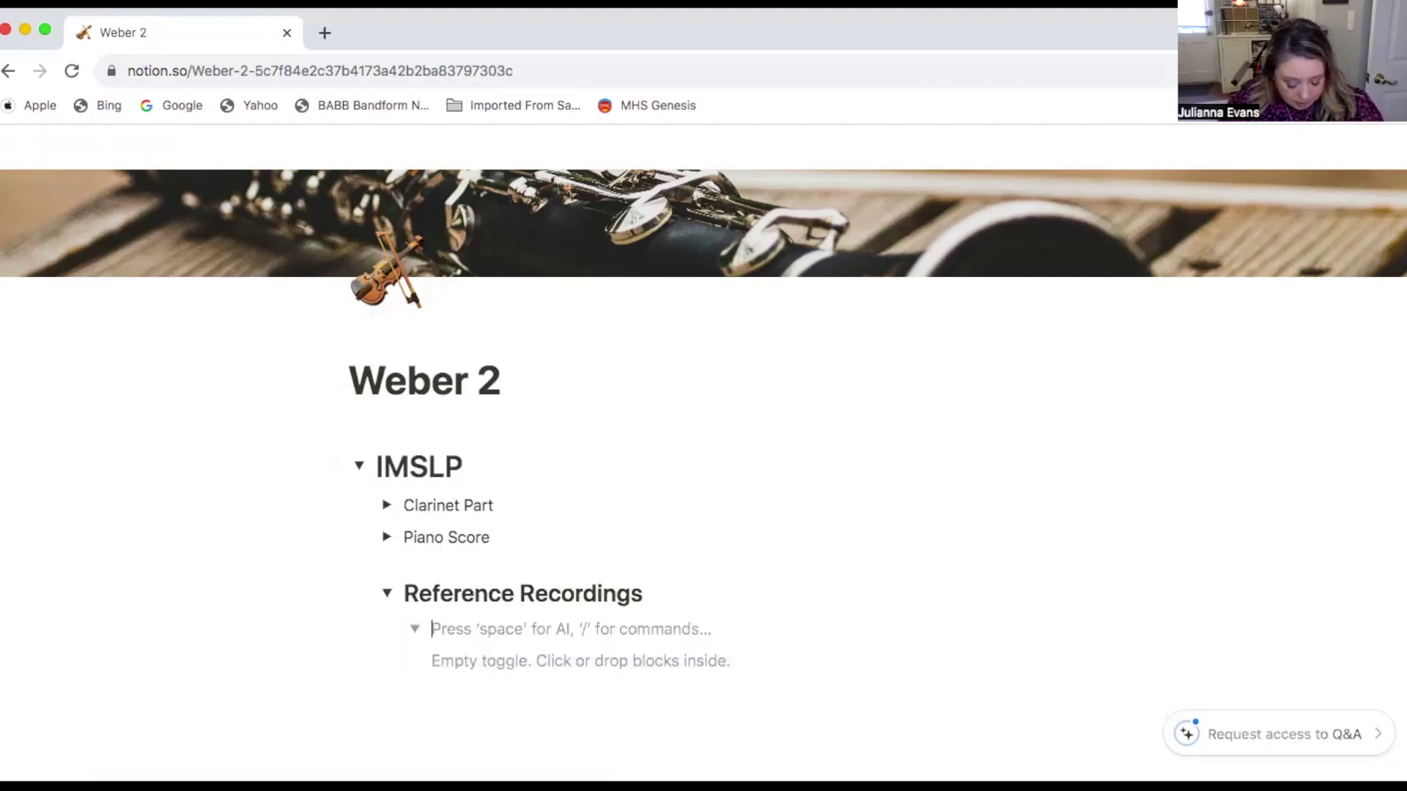
text(David )
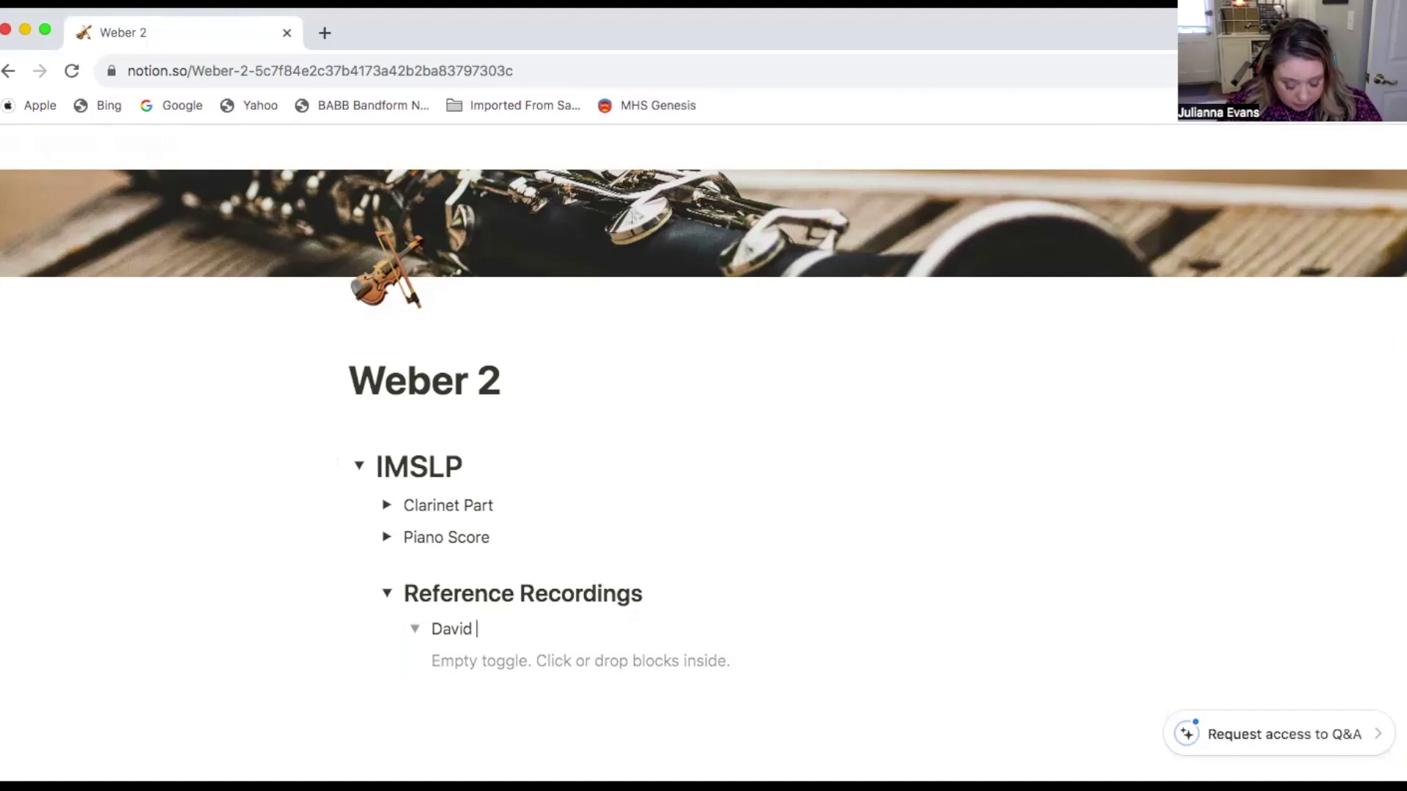
text(Shifrin)
key(Return)
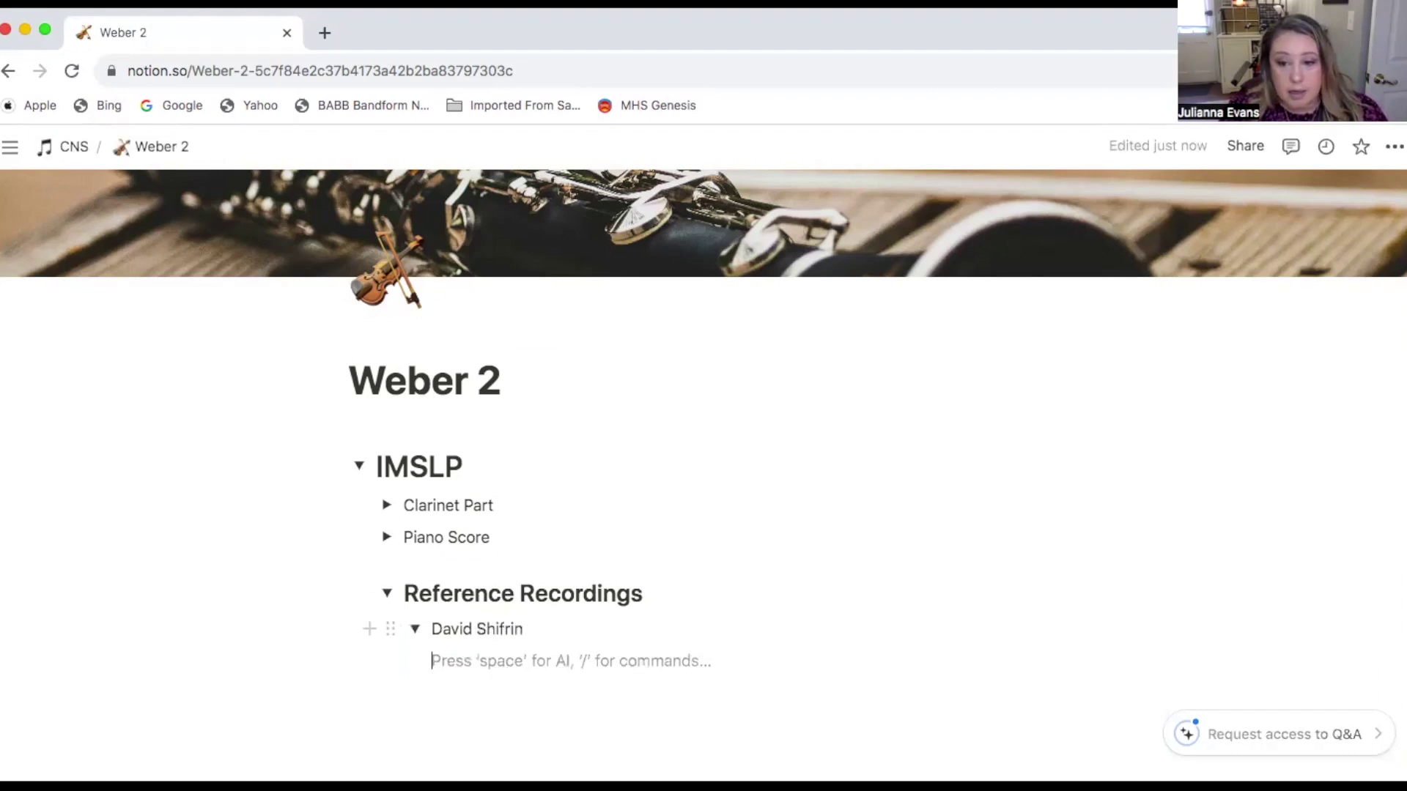
key(super+Tab)
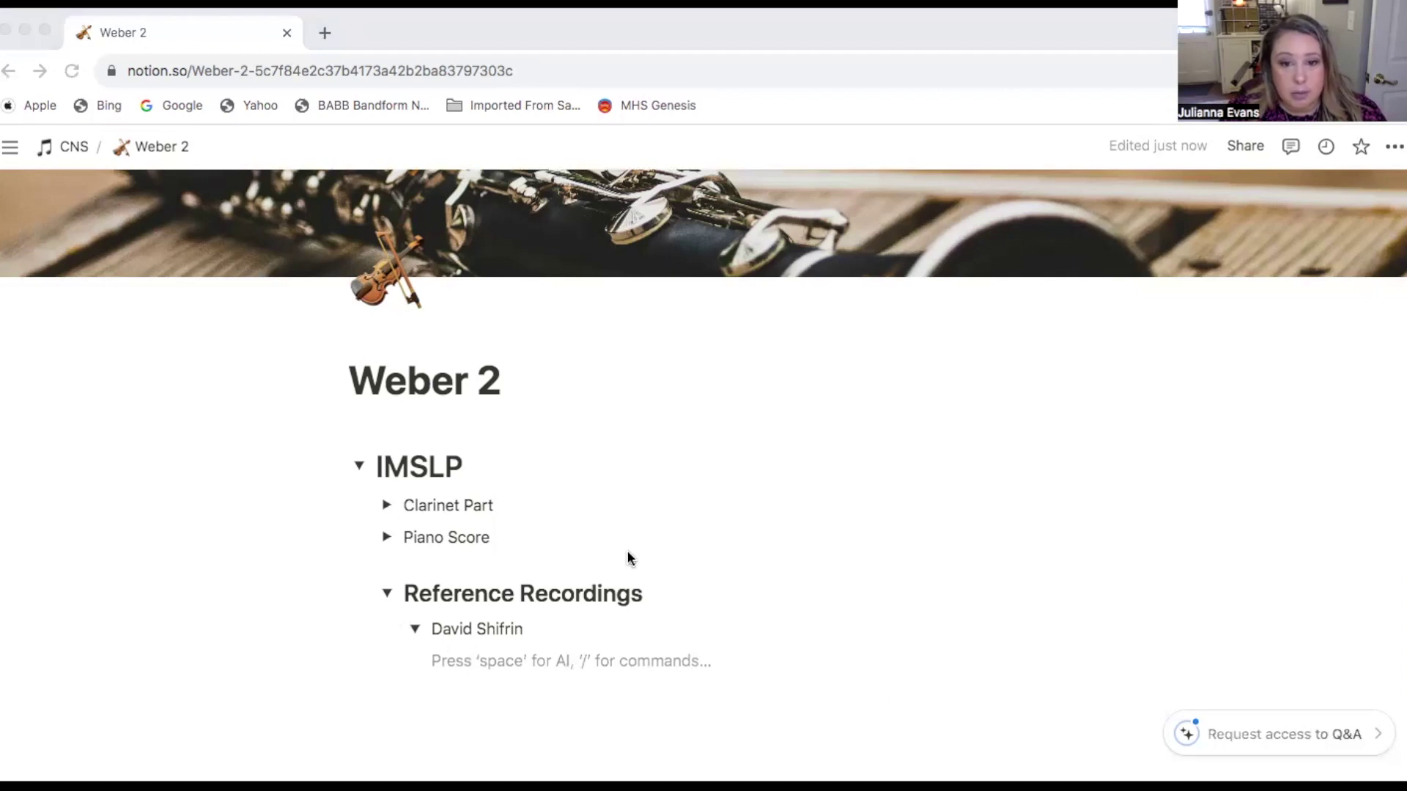
click(443, 660)
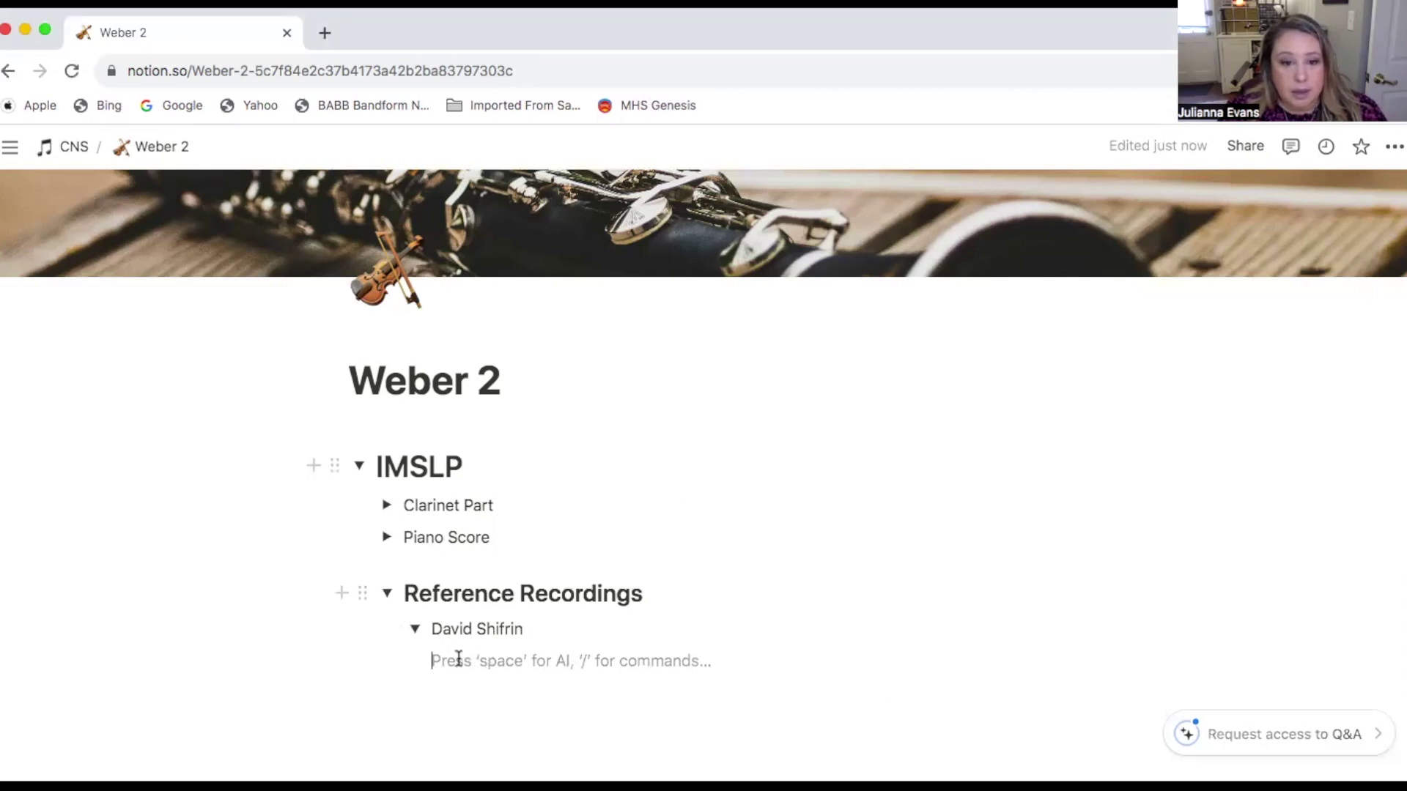
right_click(458, 658)
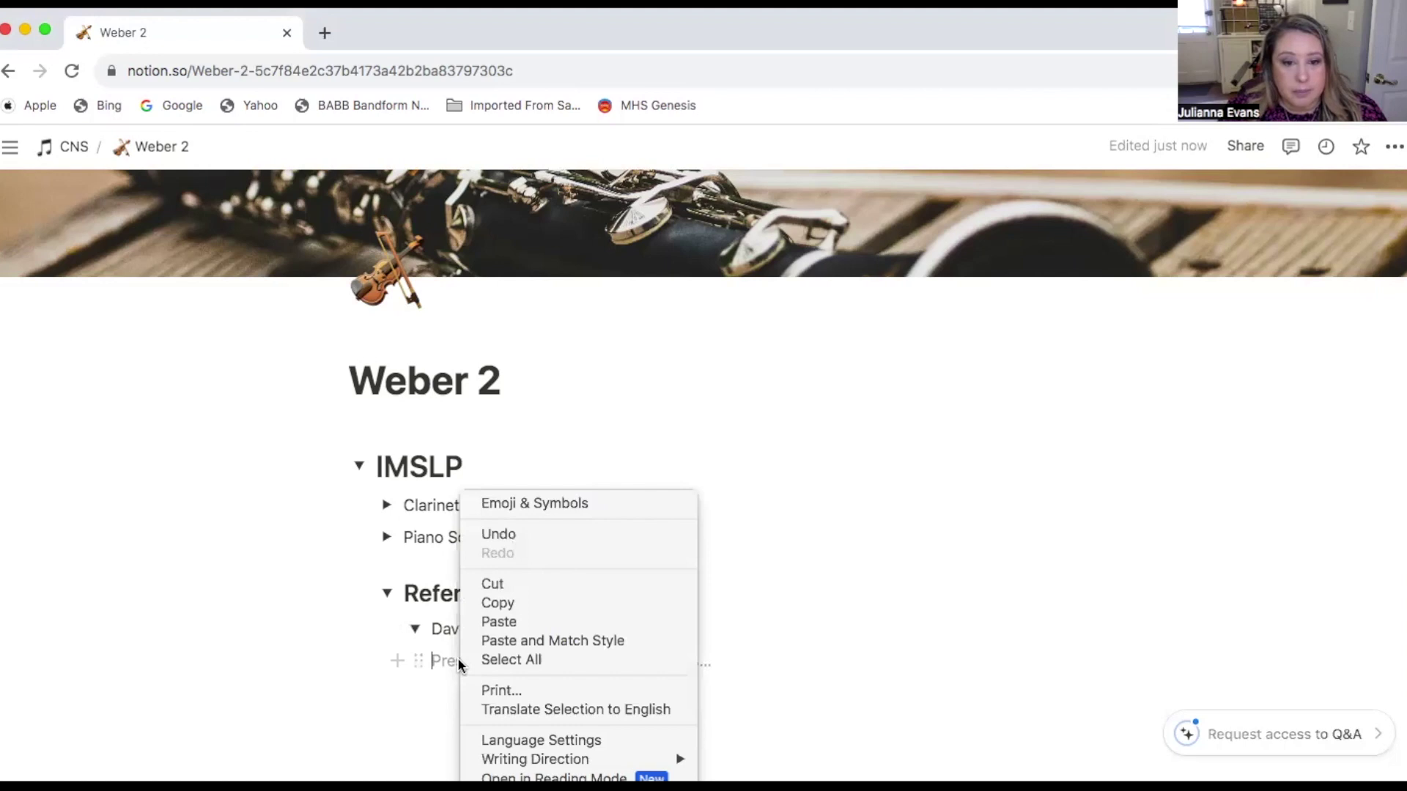
click(492, 623)
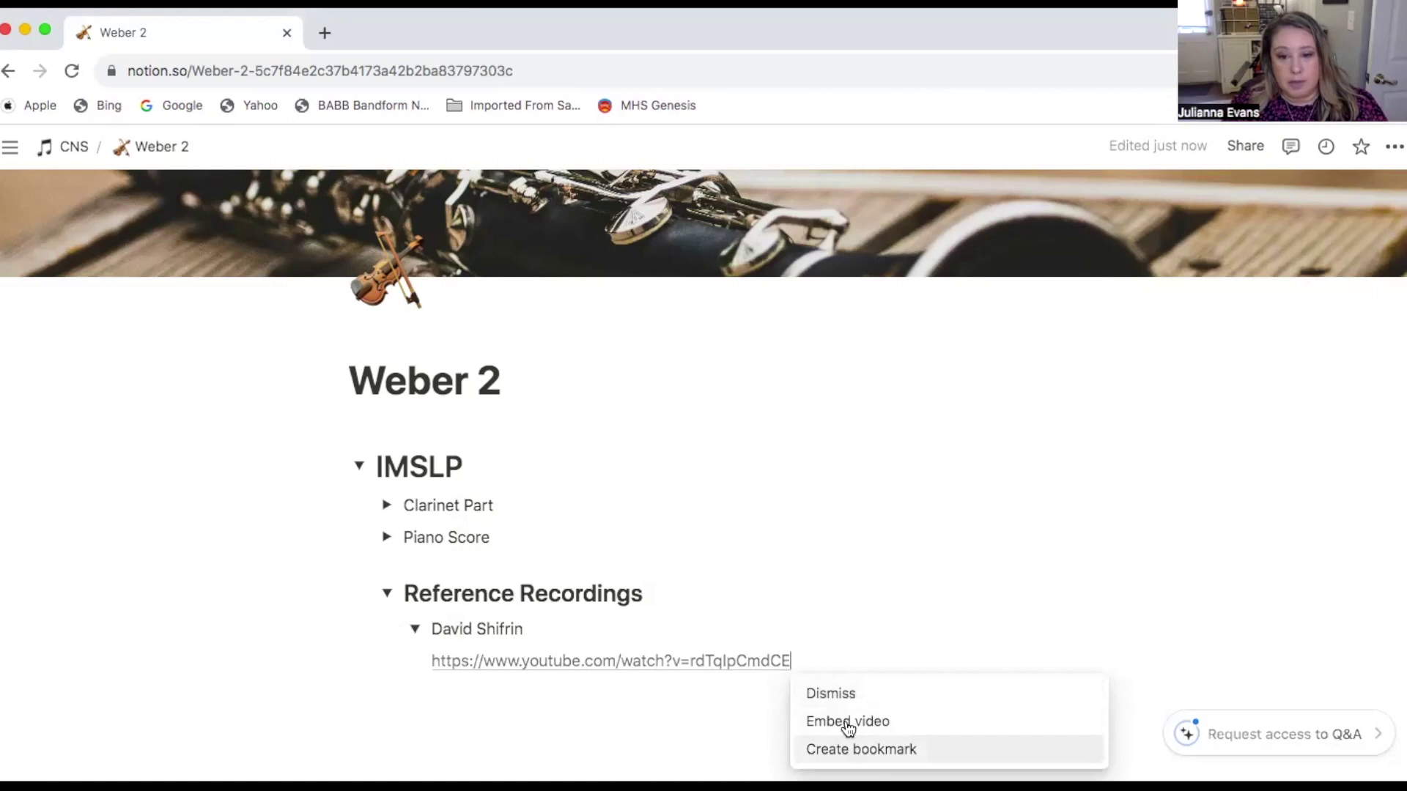
click(847, 721)
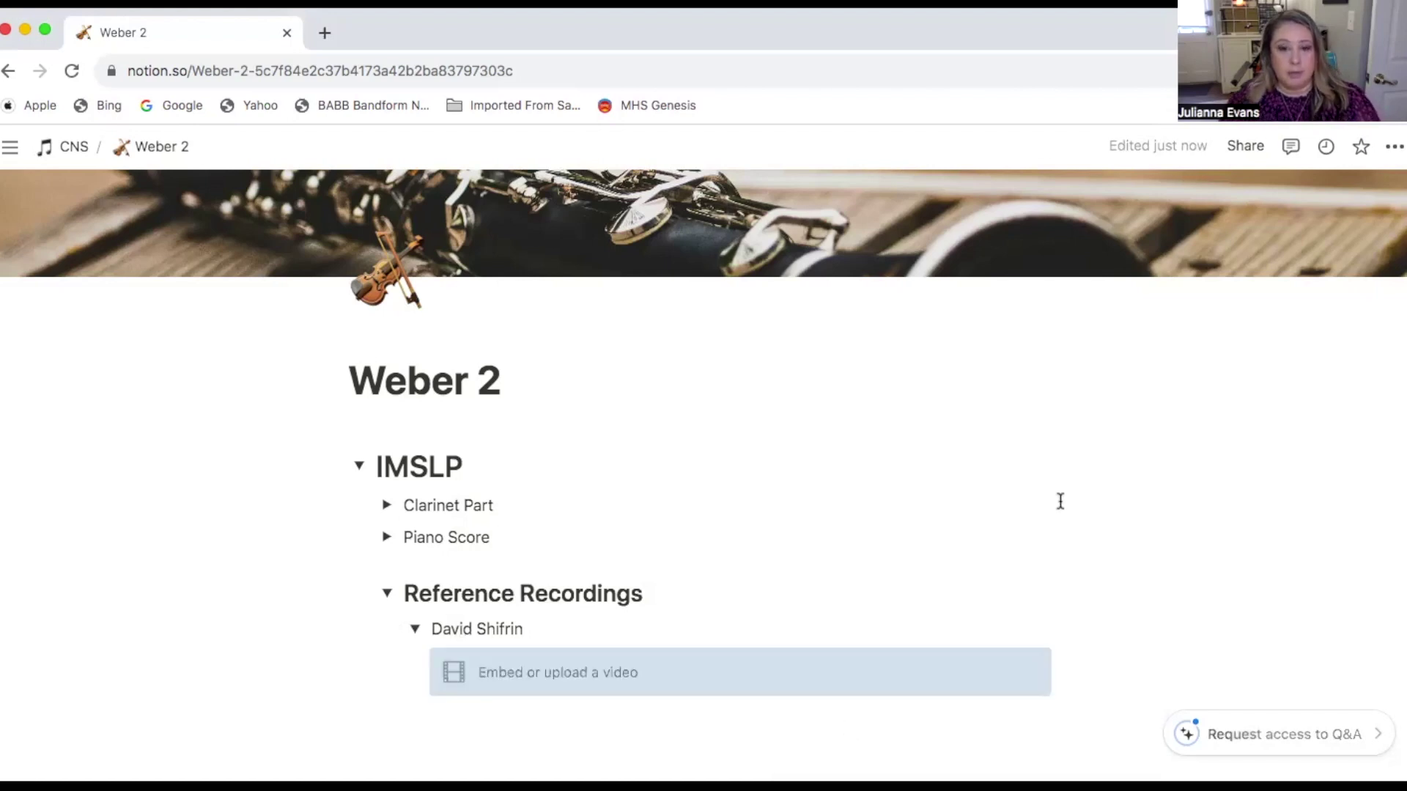
Step: Play the embedded David Shifrin recording for a few seconds and pause it
scroll(1060, 502, down, 3)
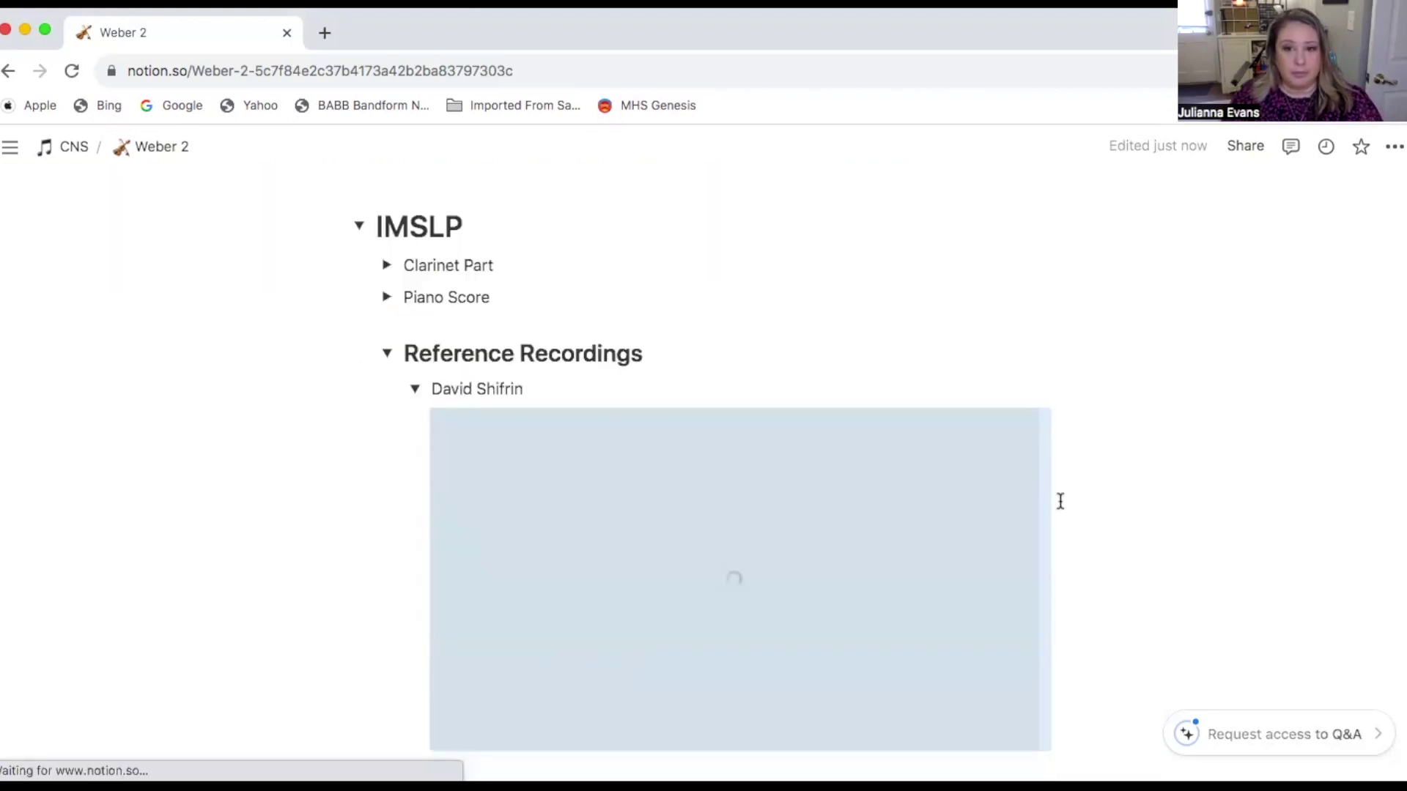
scroll(1134, 501, down, 1)
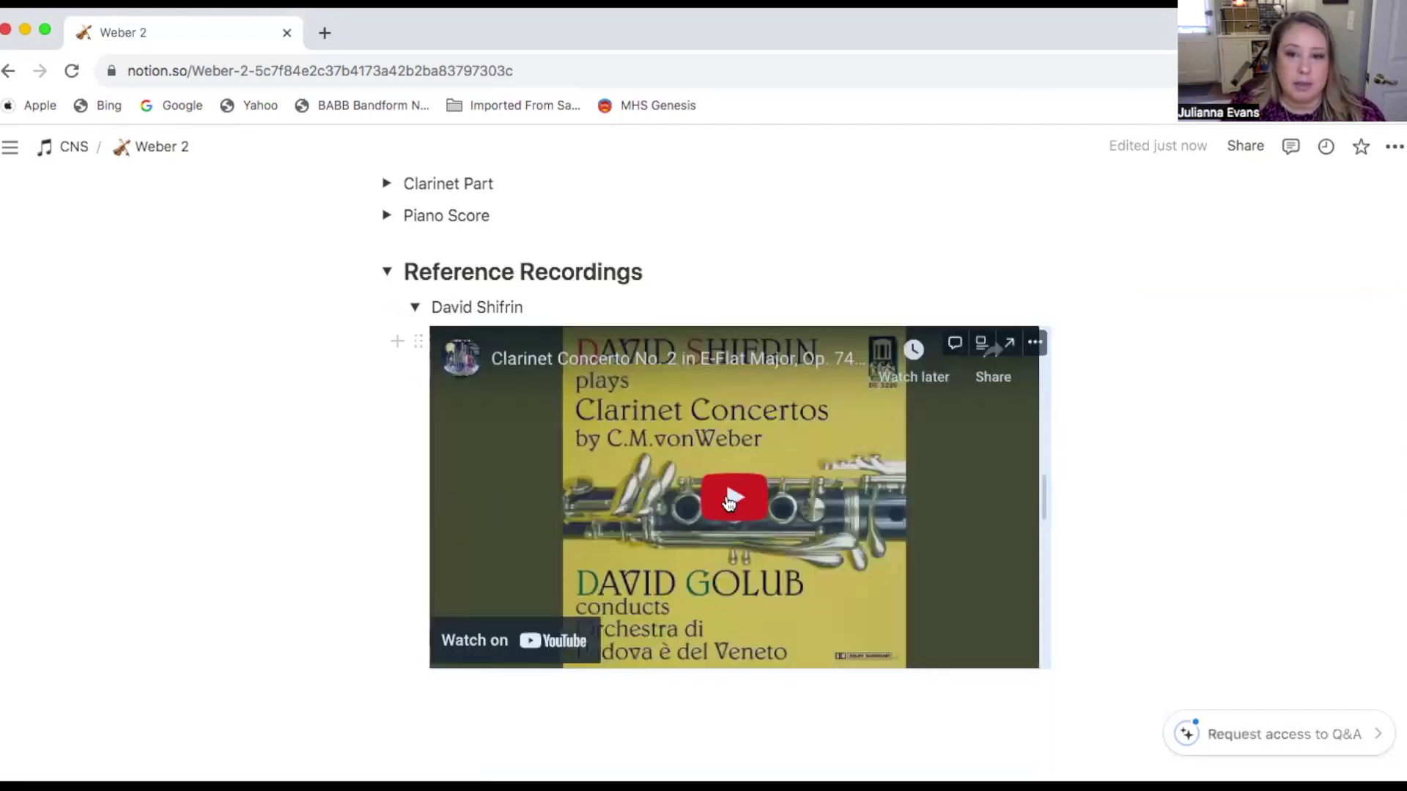
click(730, 498)
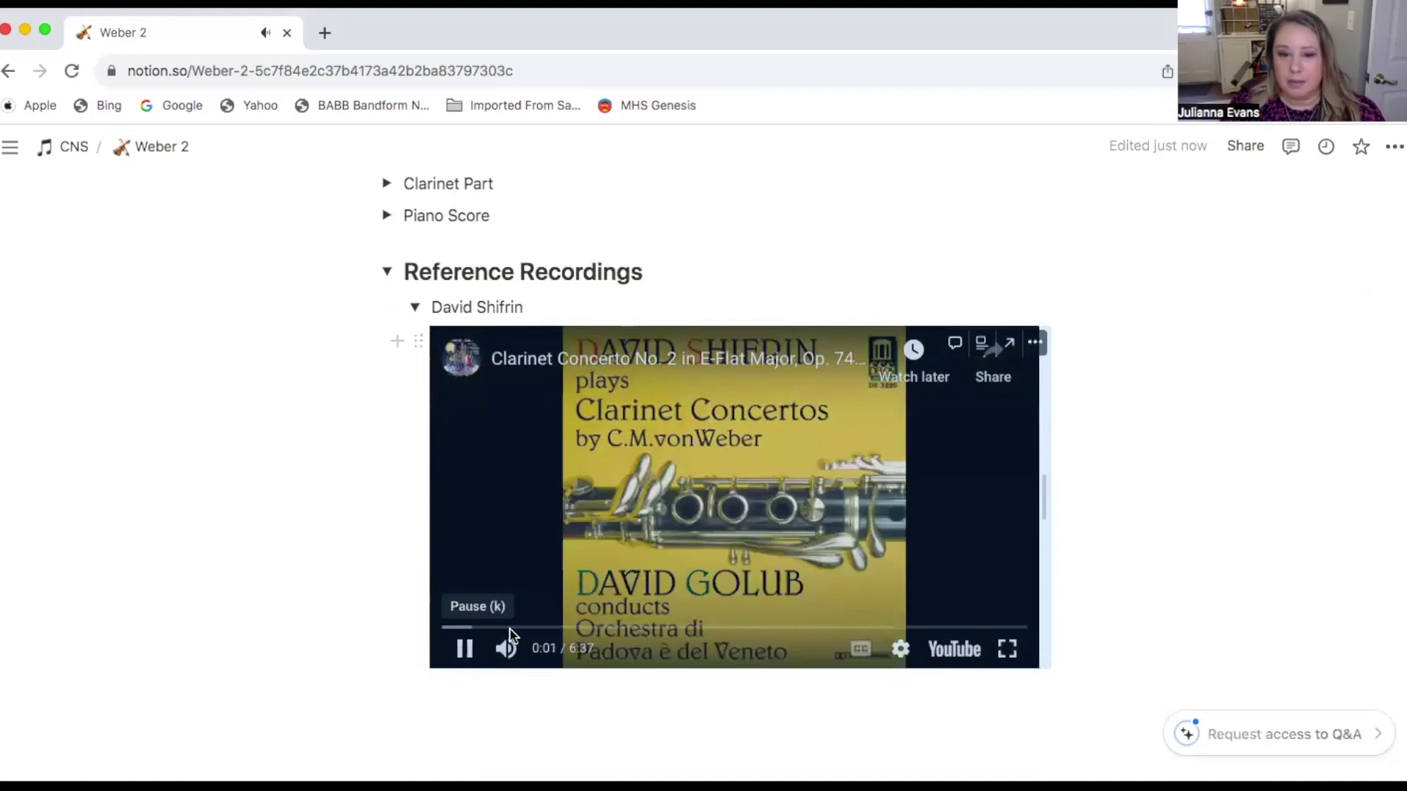
click(461, 649)
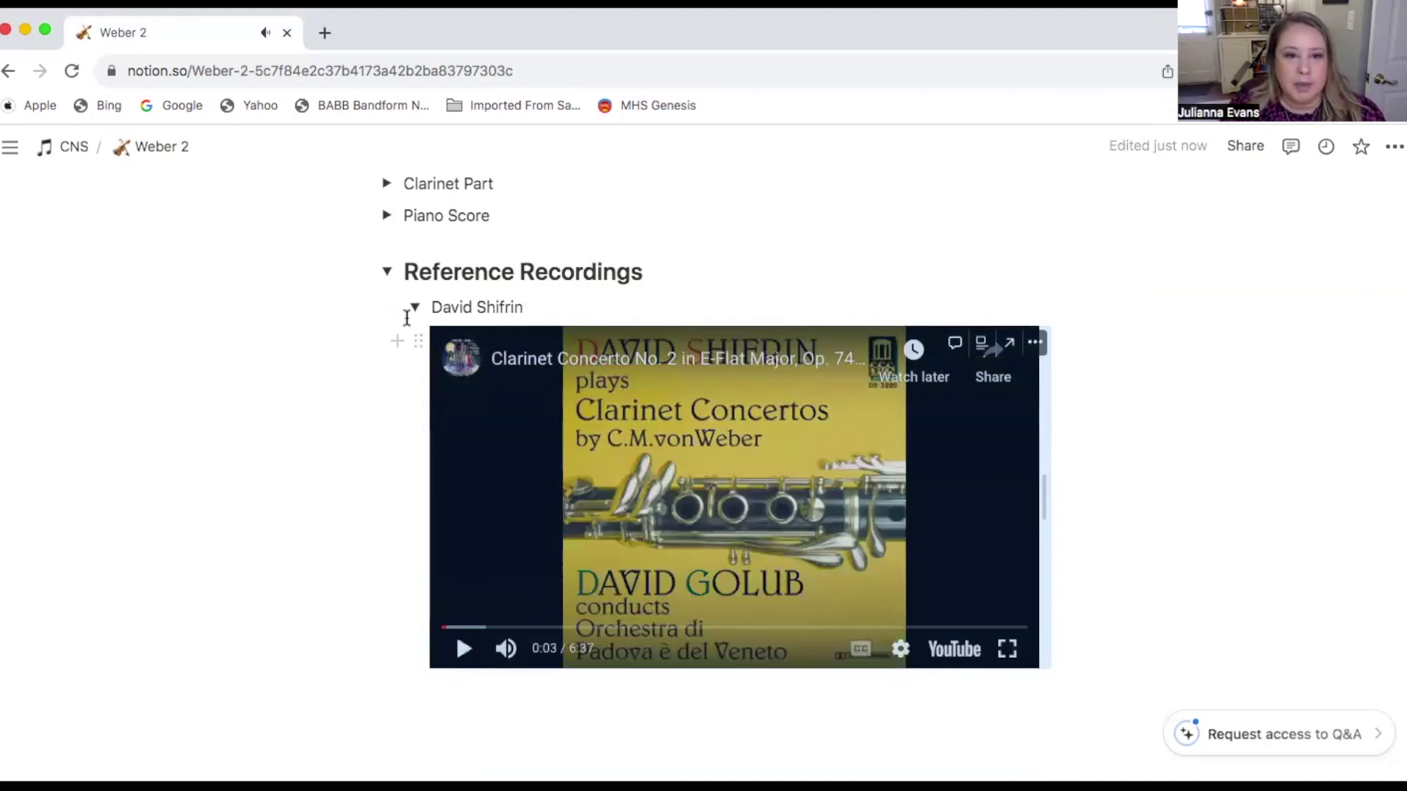
Step: Collapse the David Shifrin toggle and add a toggle list titled "Sabine Meyer" beneath it
click(416, 309)
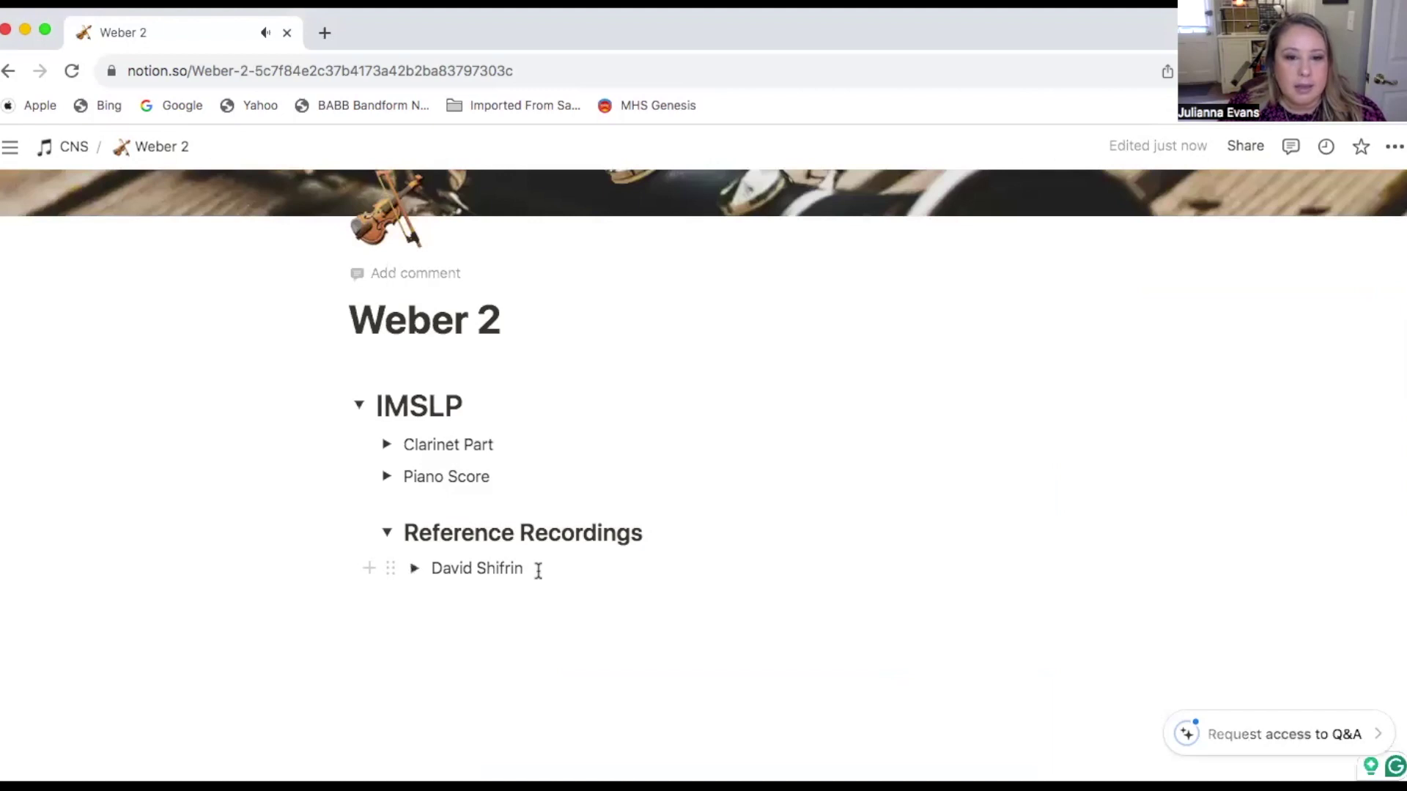
click(446, 603)
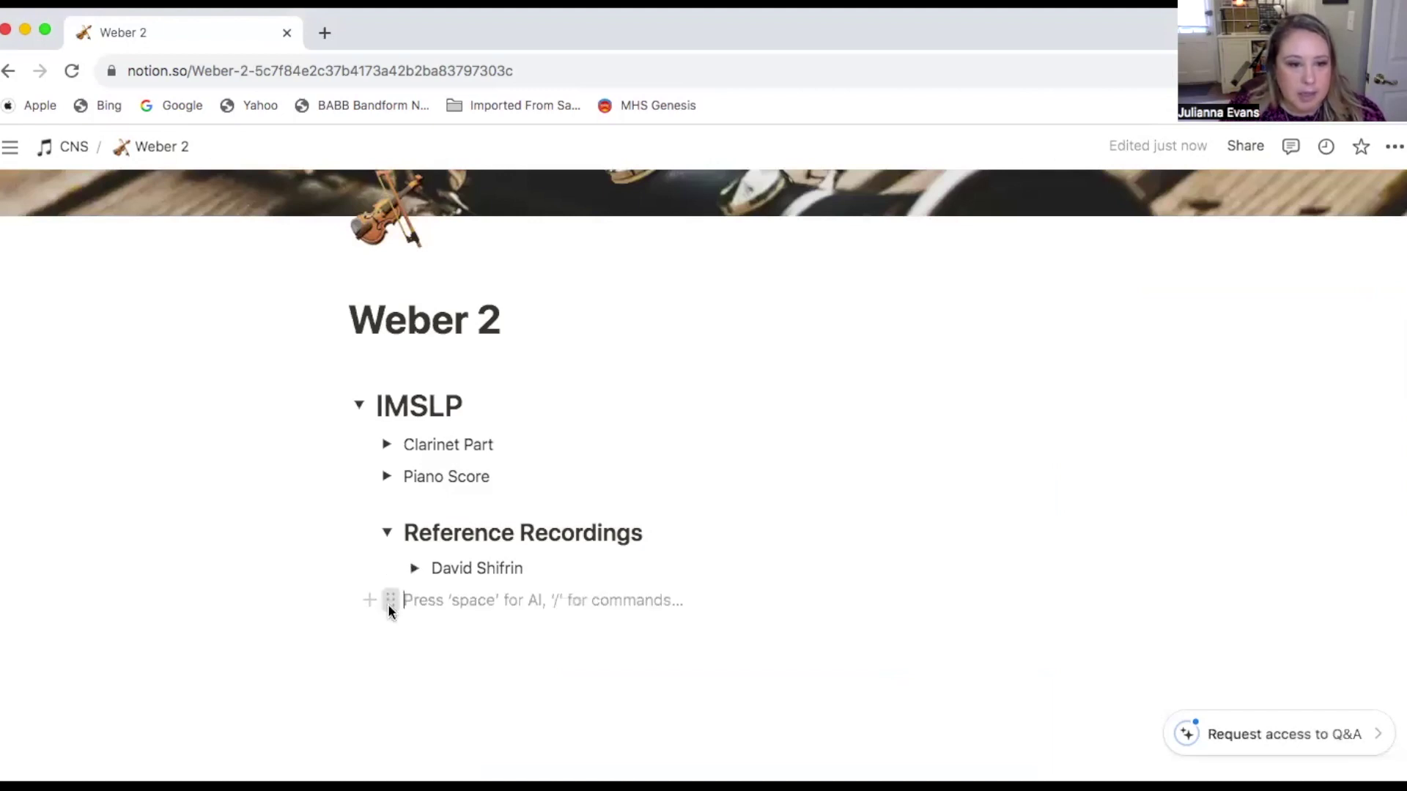
click(390, 601)
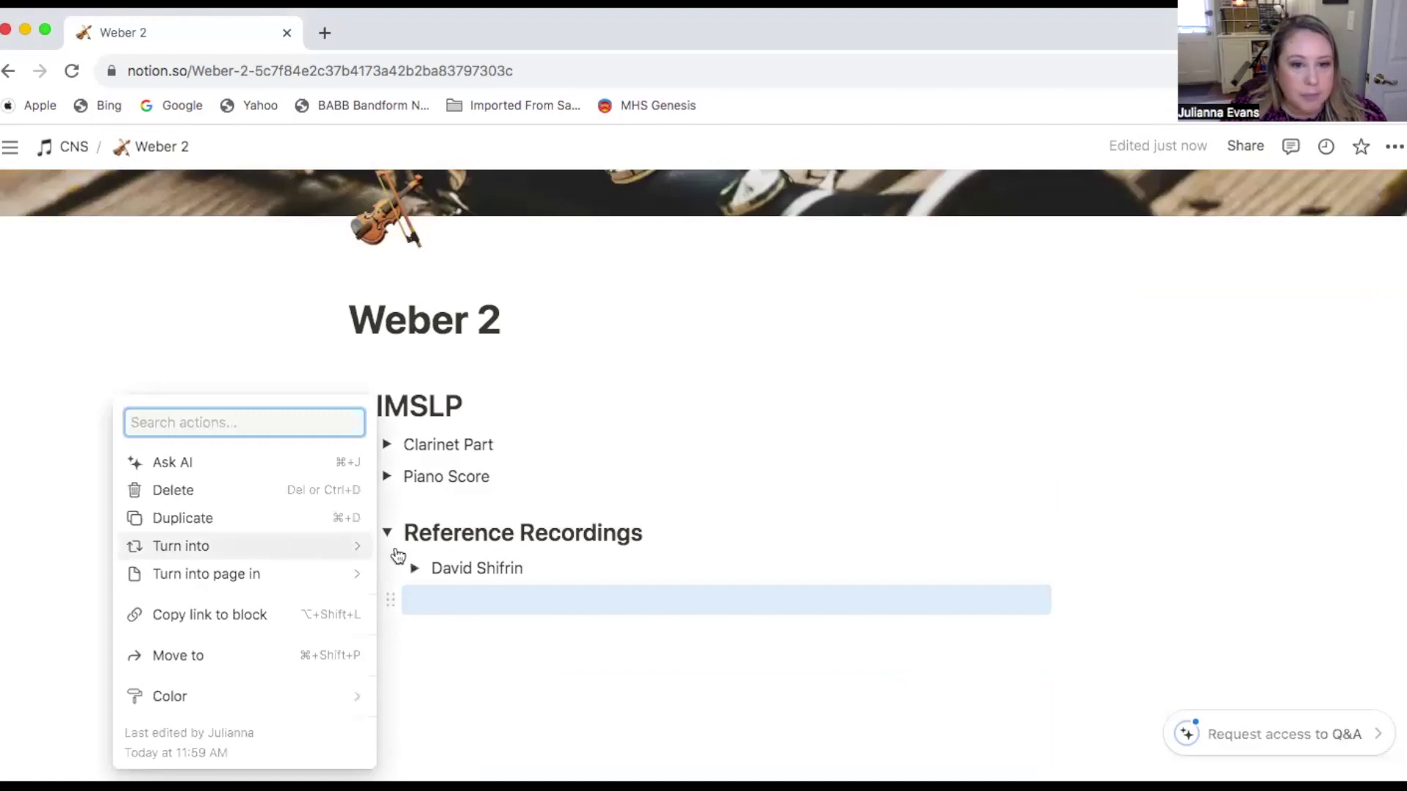
click(439, 555)
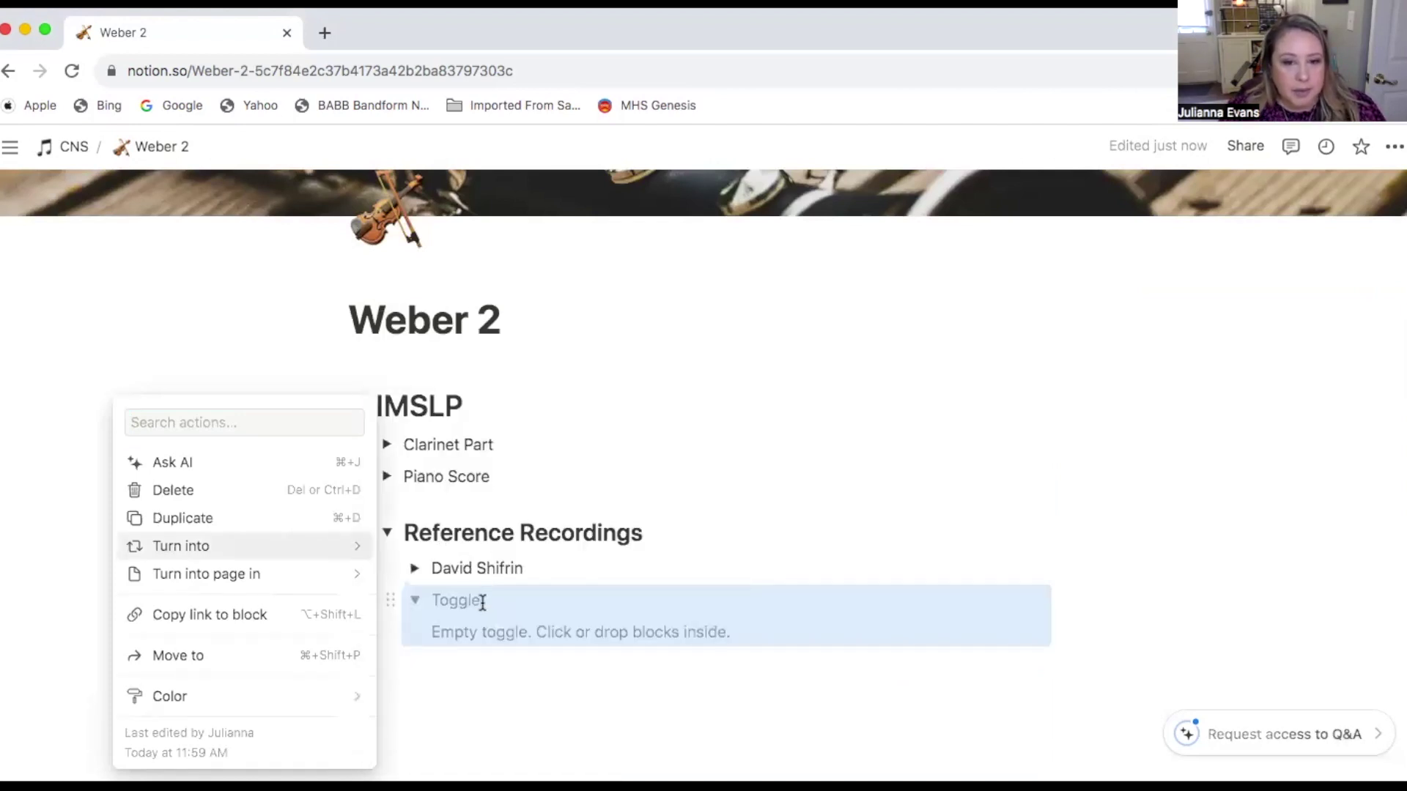
key(Return)
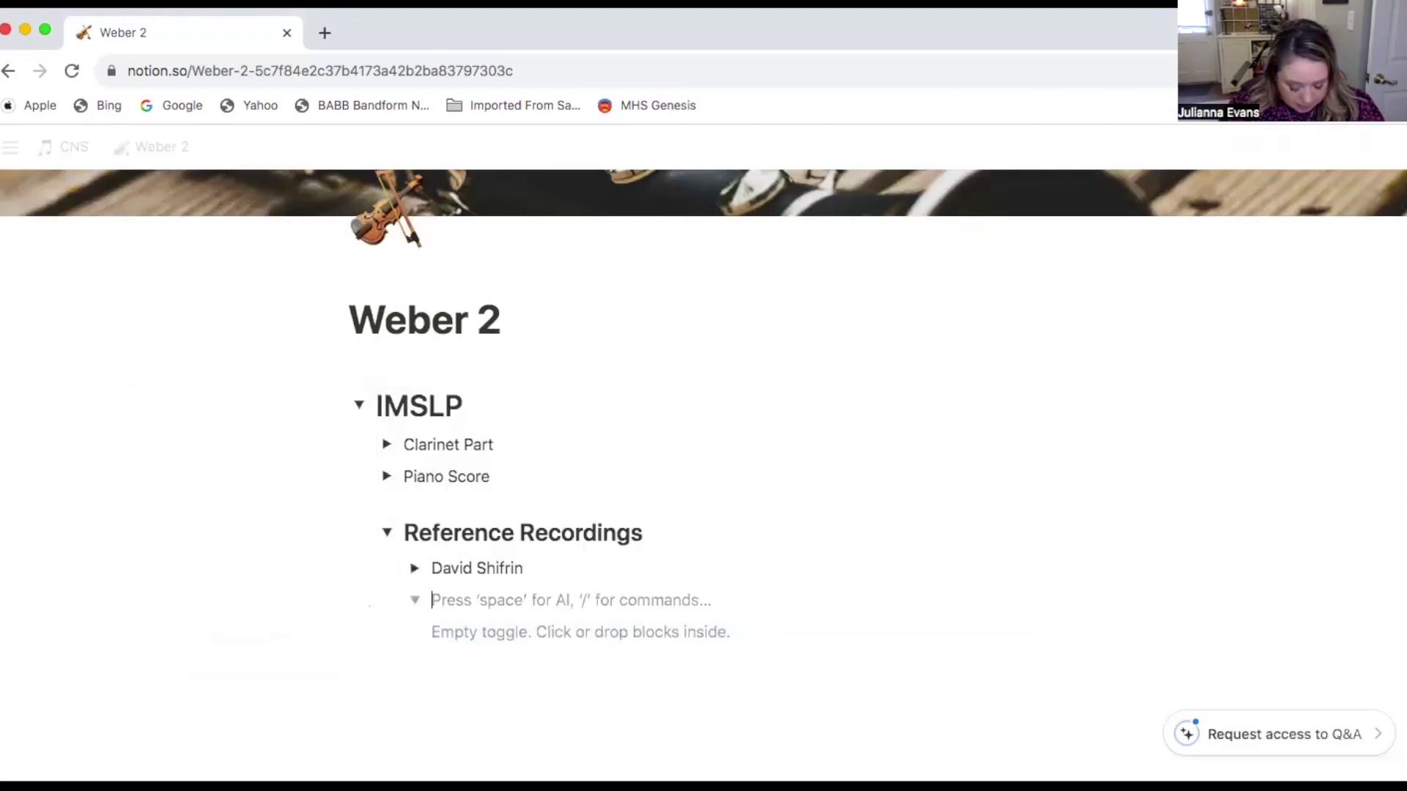
text(Sabine Meyer)
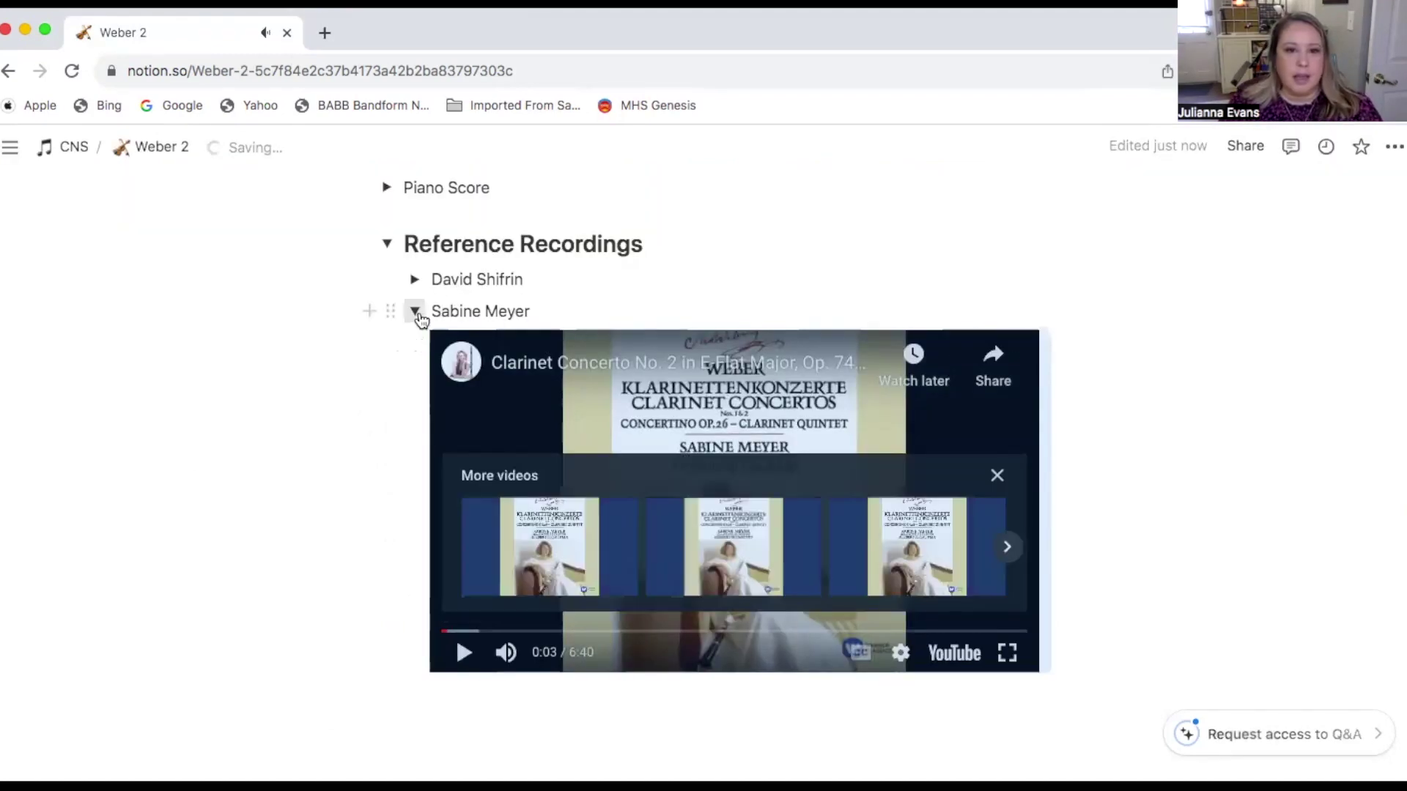
Step: Collapse the Sabine Meyer toggle, then add and collapse an "Ernst Ottensamer" toggle containing his embedded YouTube recording of Weber's Clarinet Concerto No 2
click(414, 311)
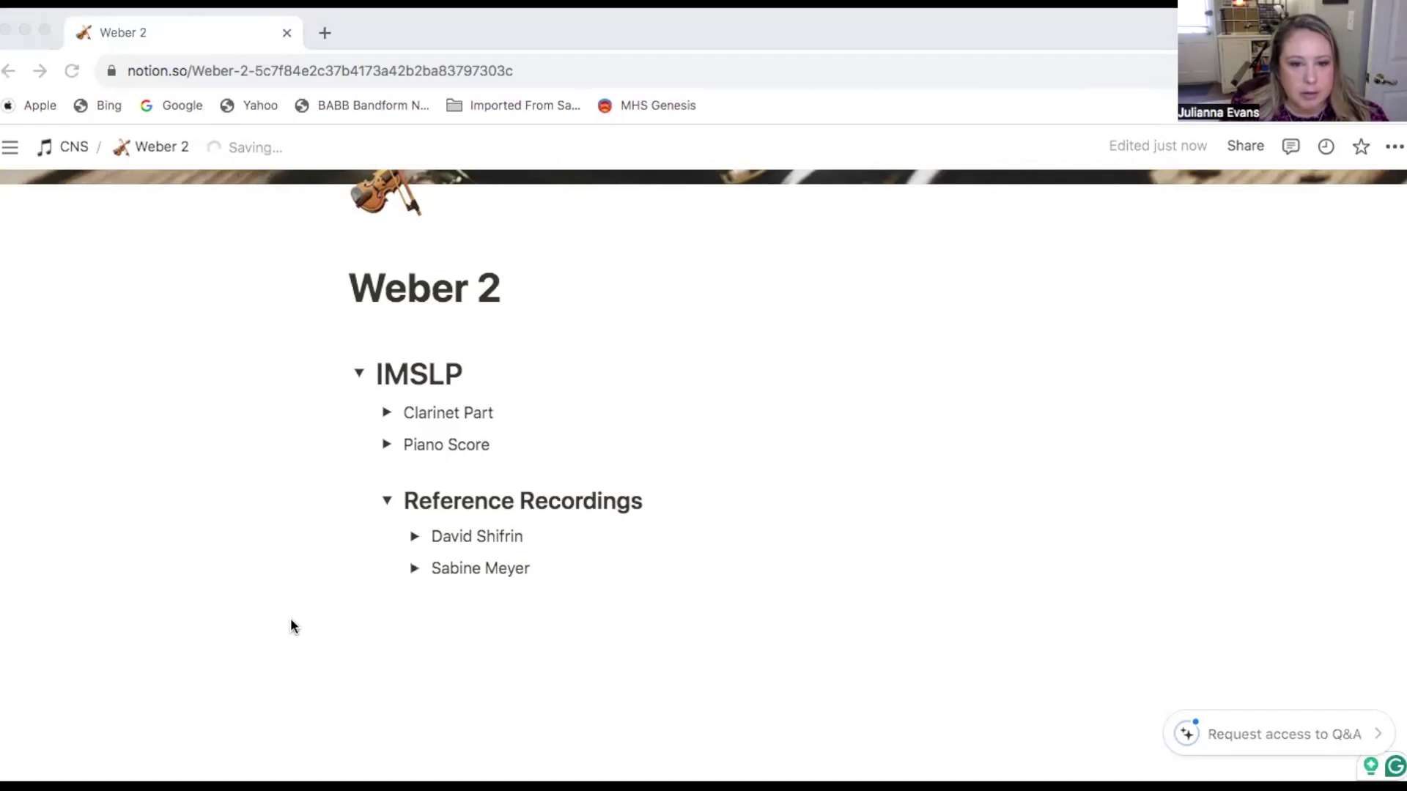
click(477, 609)
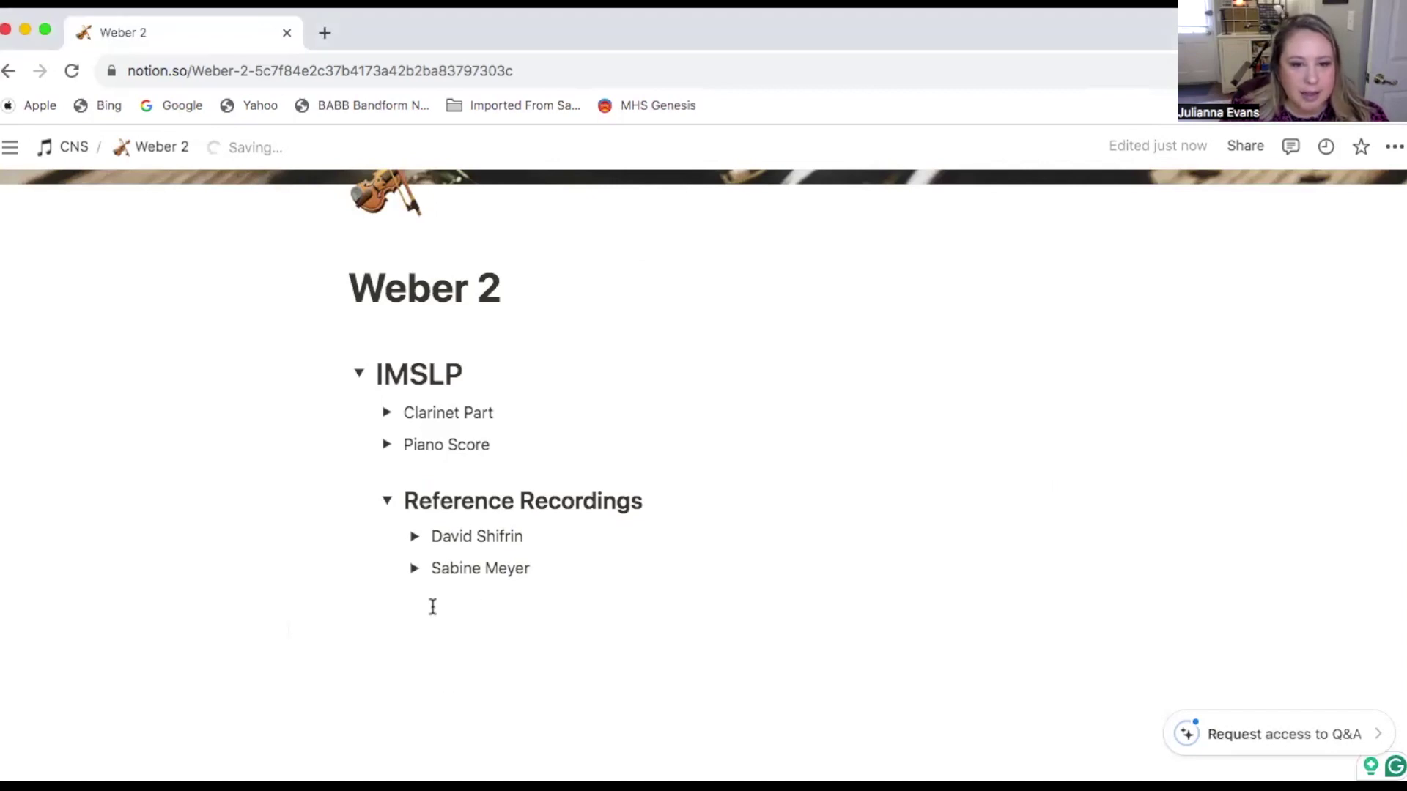
click(408, 576)
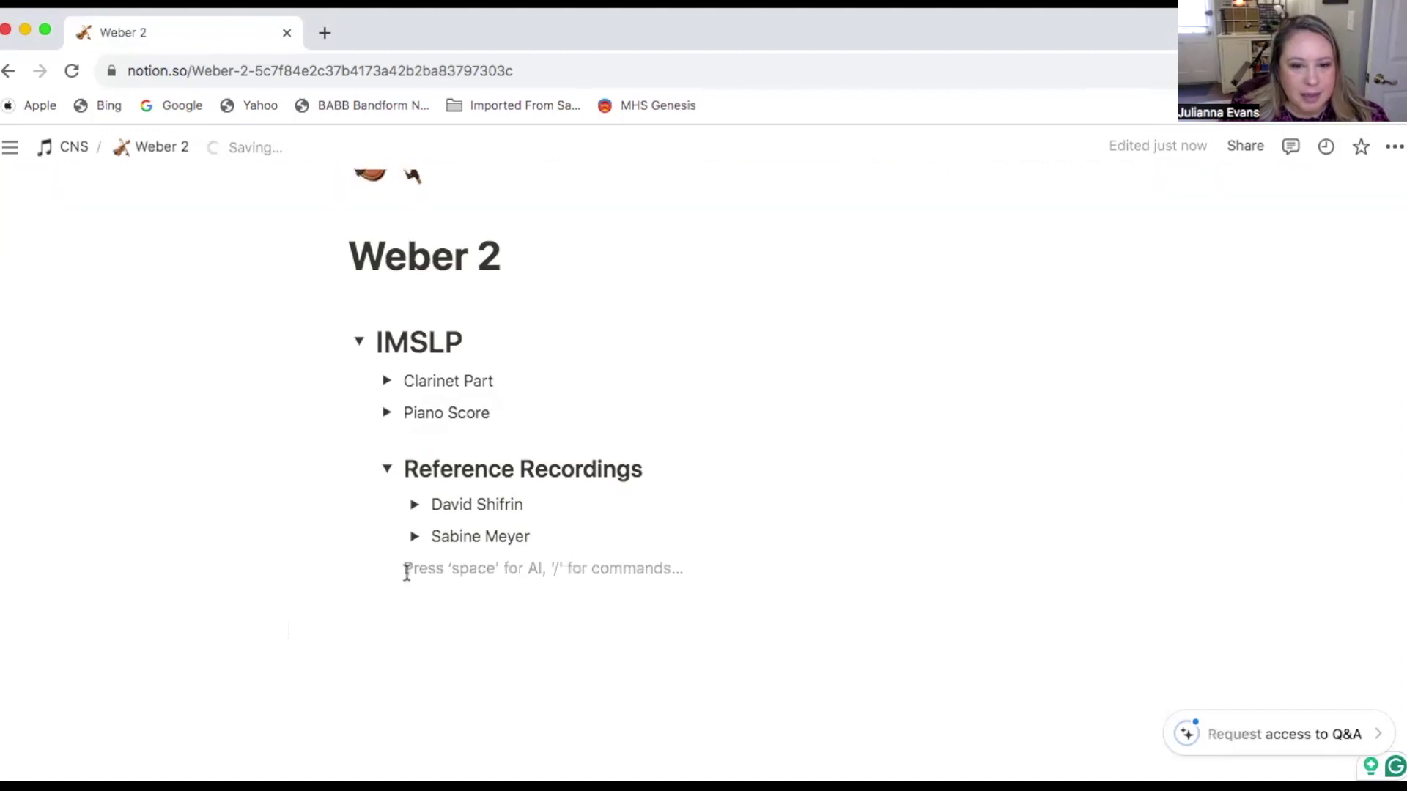
click(389, 570)
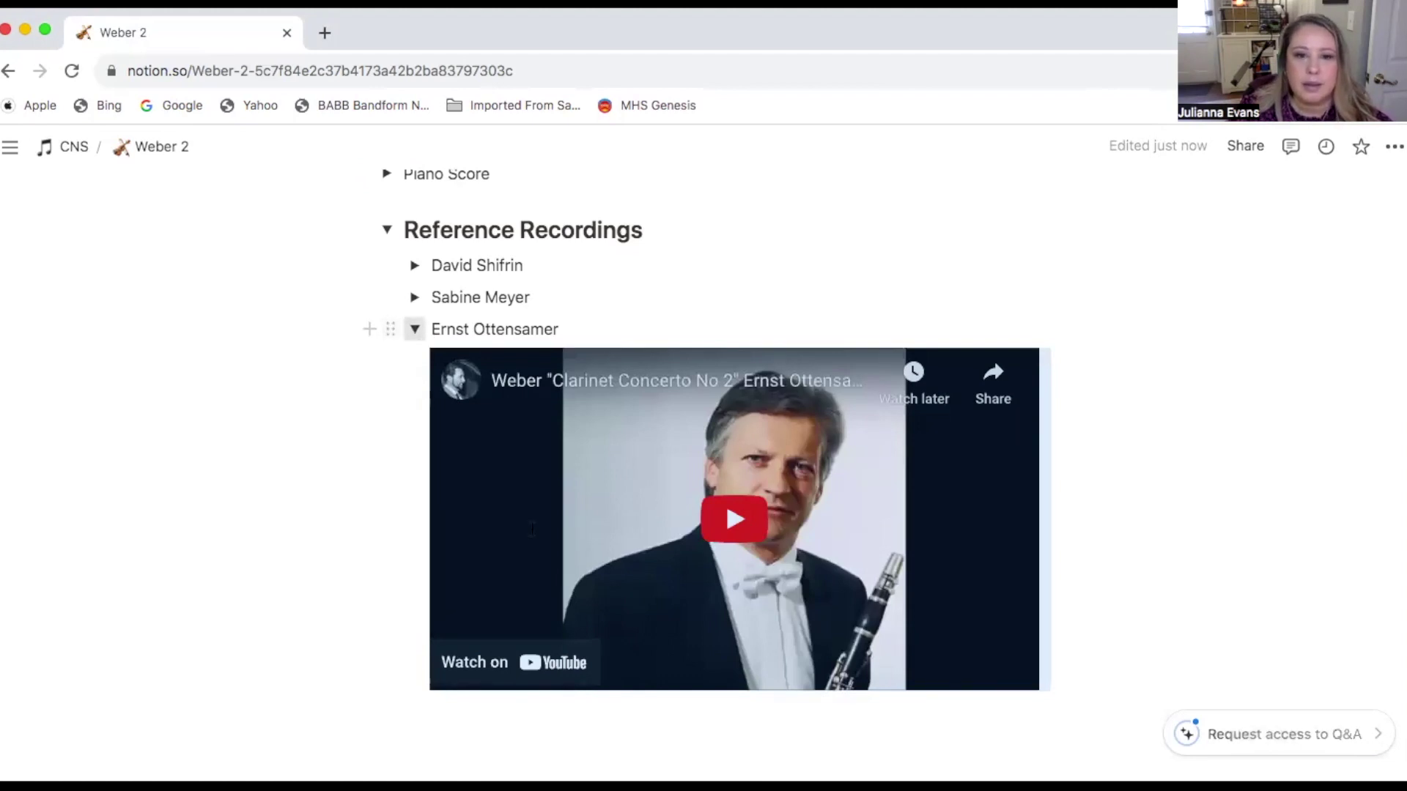
click(415, 329)
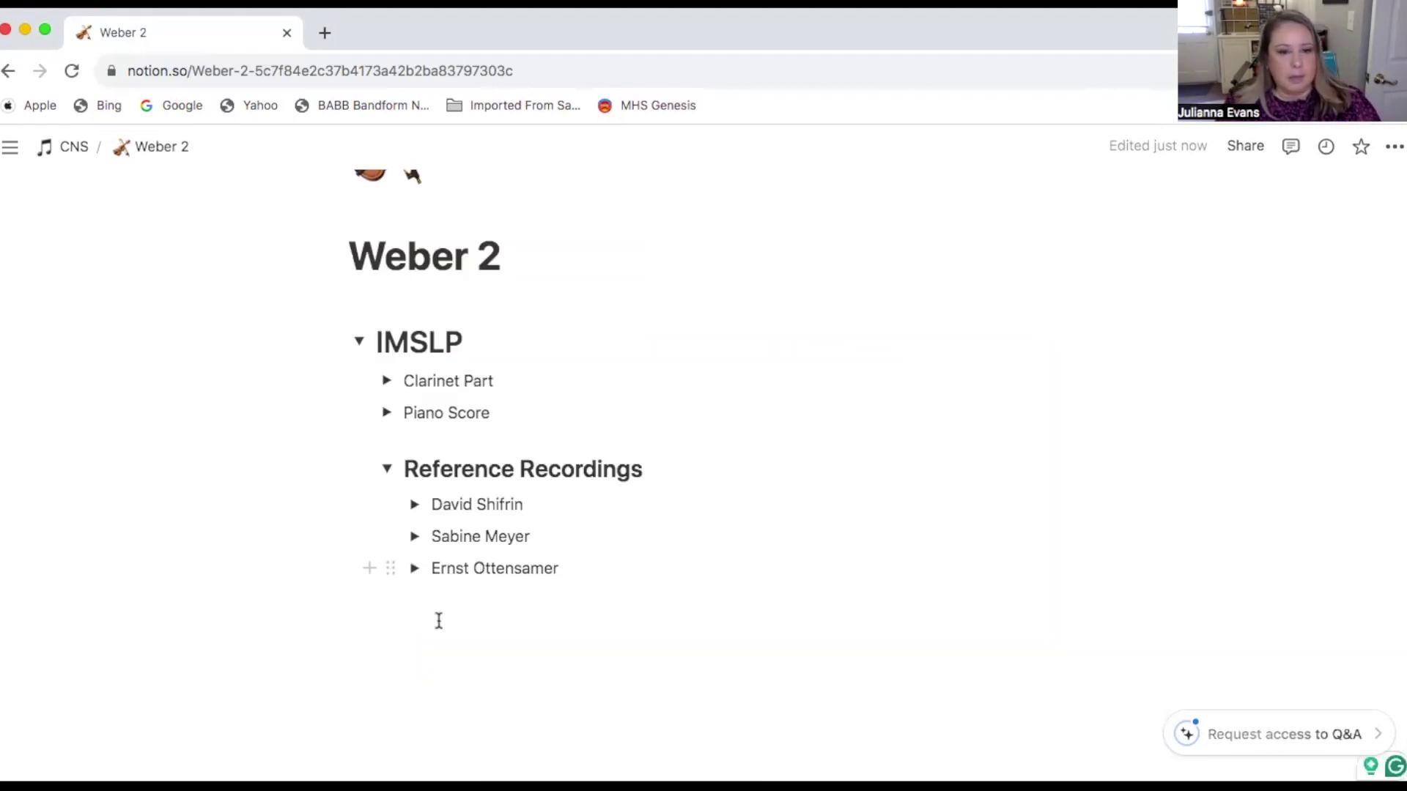
Step: Collapse Reference Recordings and add a Toggle heading 1 titled "Piano Recordings" beneath it, with an empty block inside
click(423, 603)
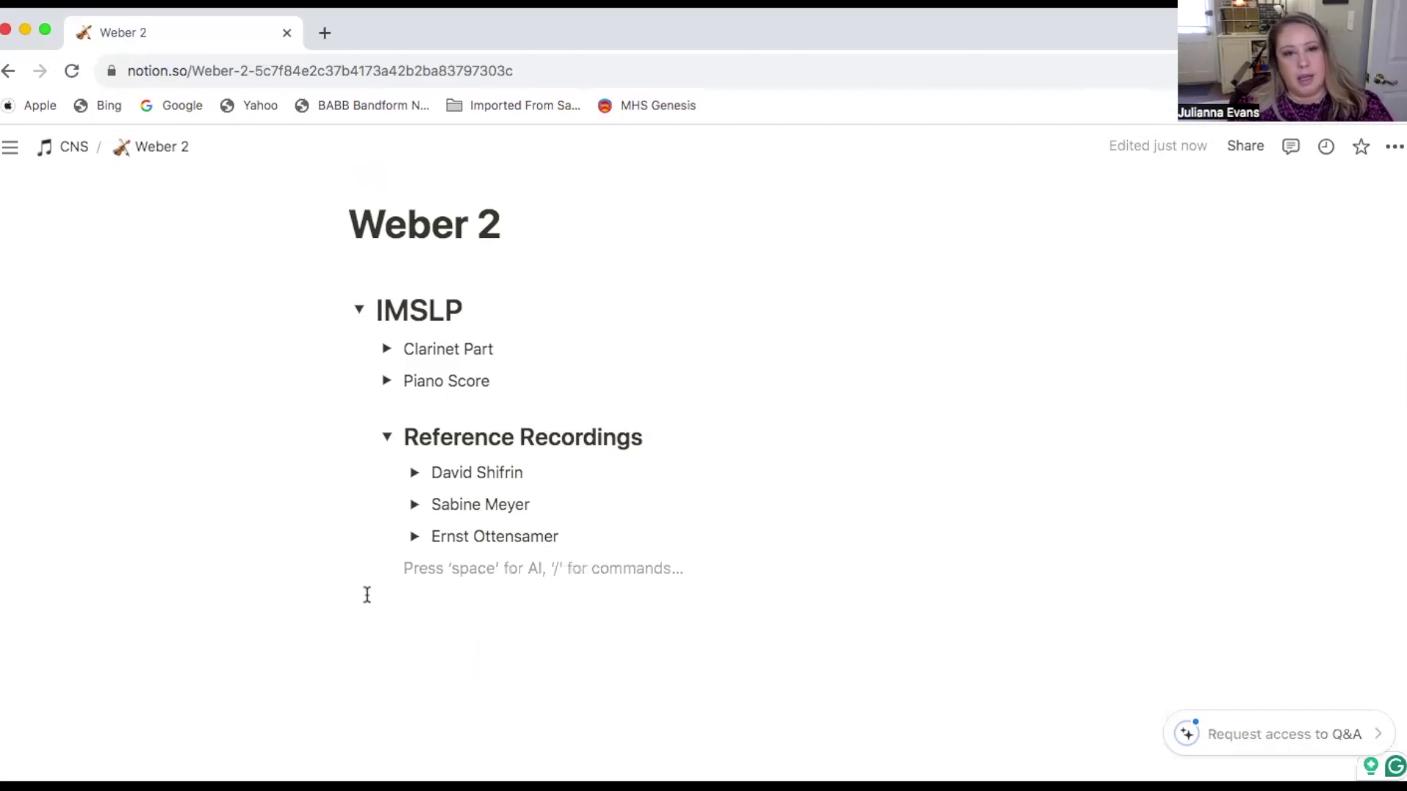
click(388, 437)
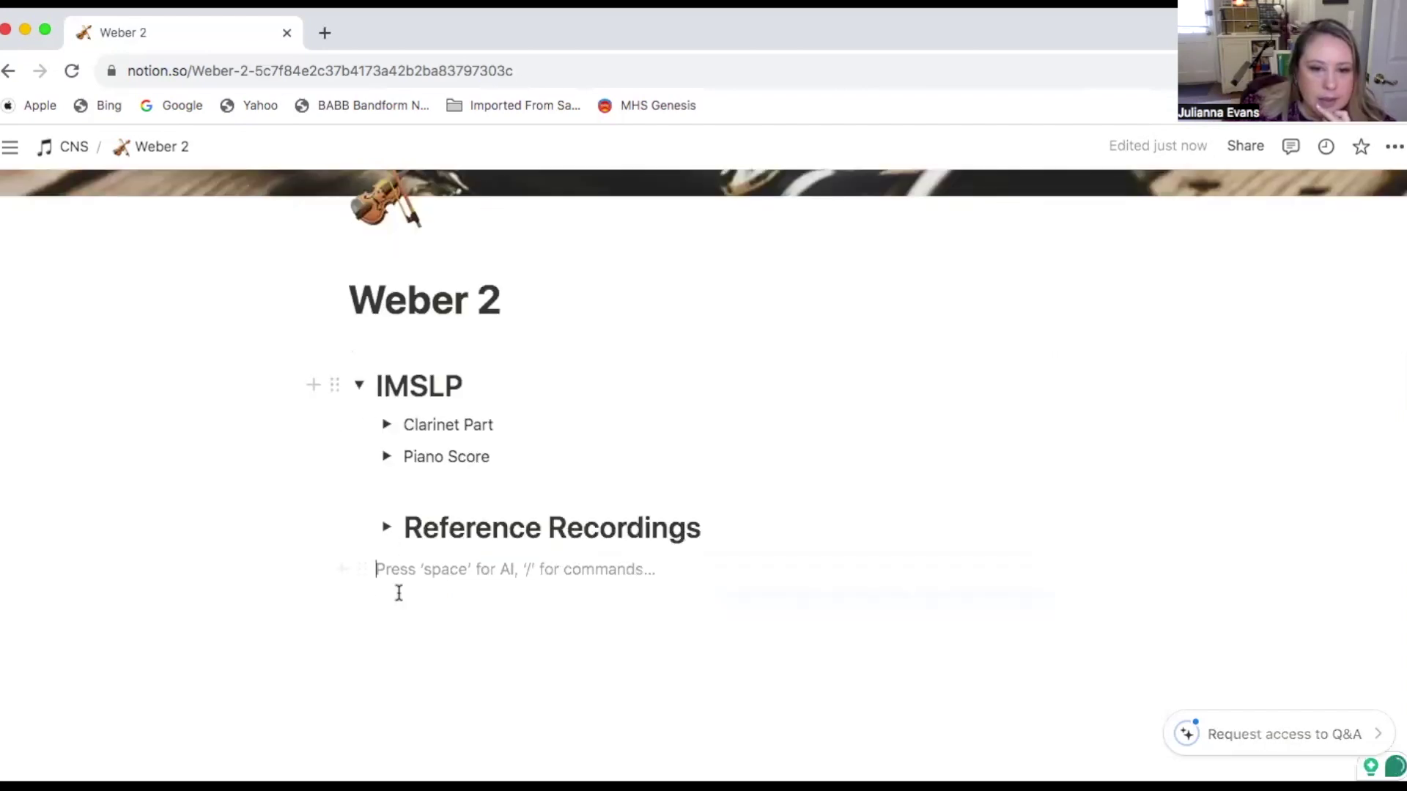
click(361, 570)
mouse_move(301, 575)
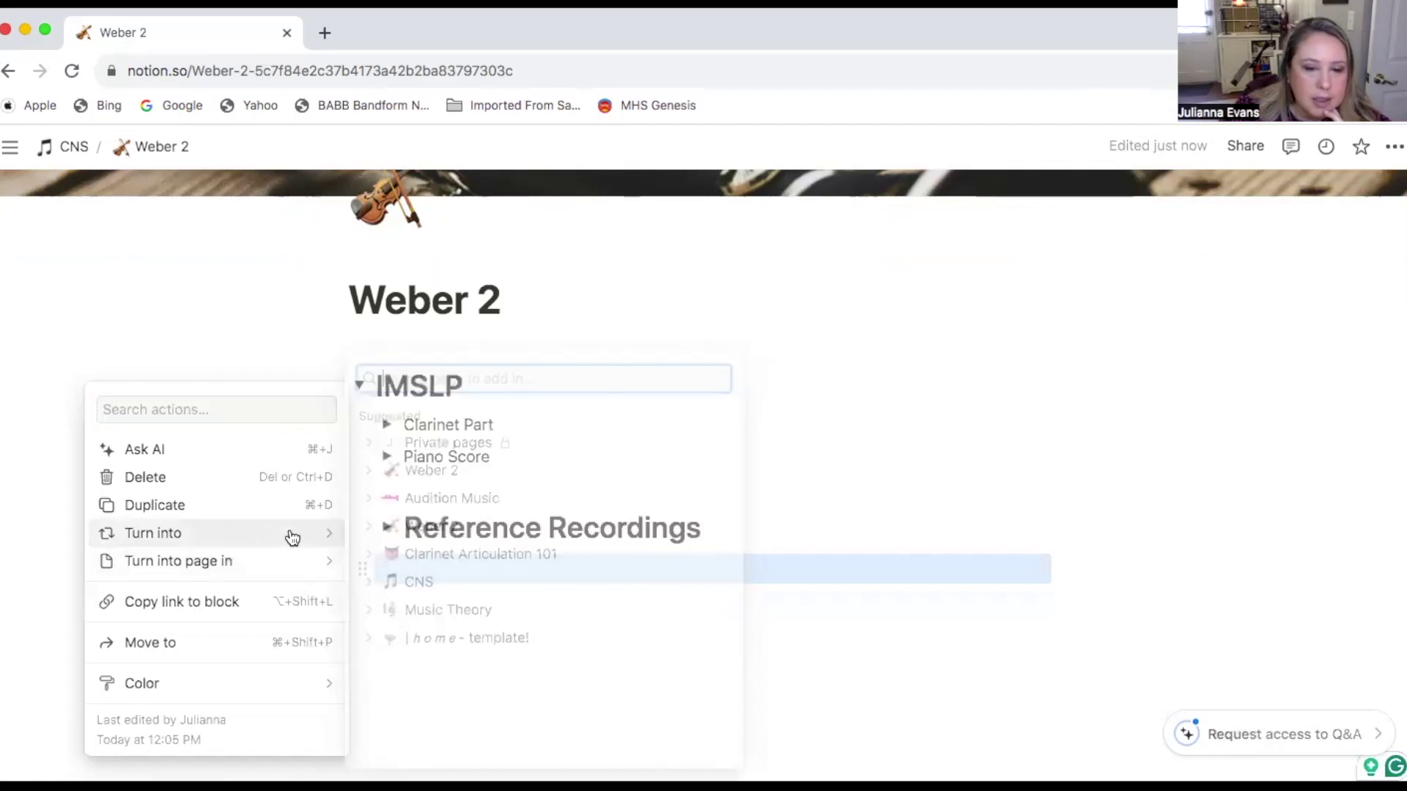
mouse_move(293, 537)
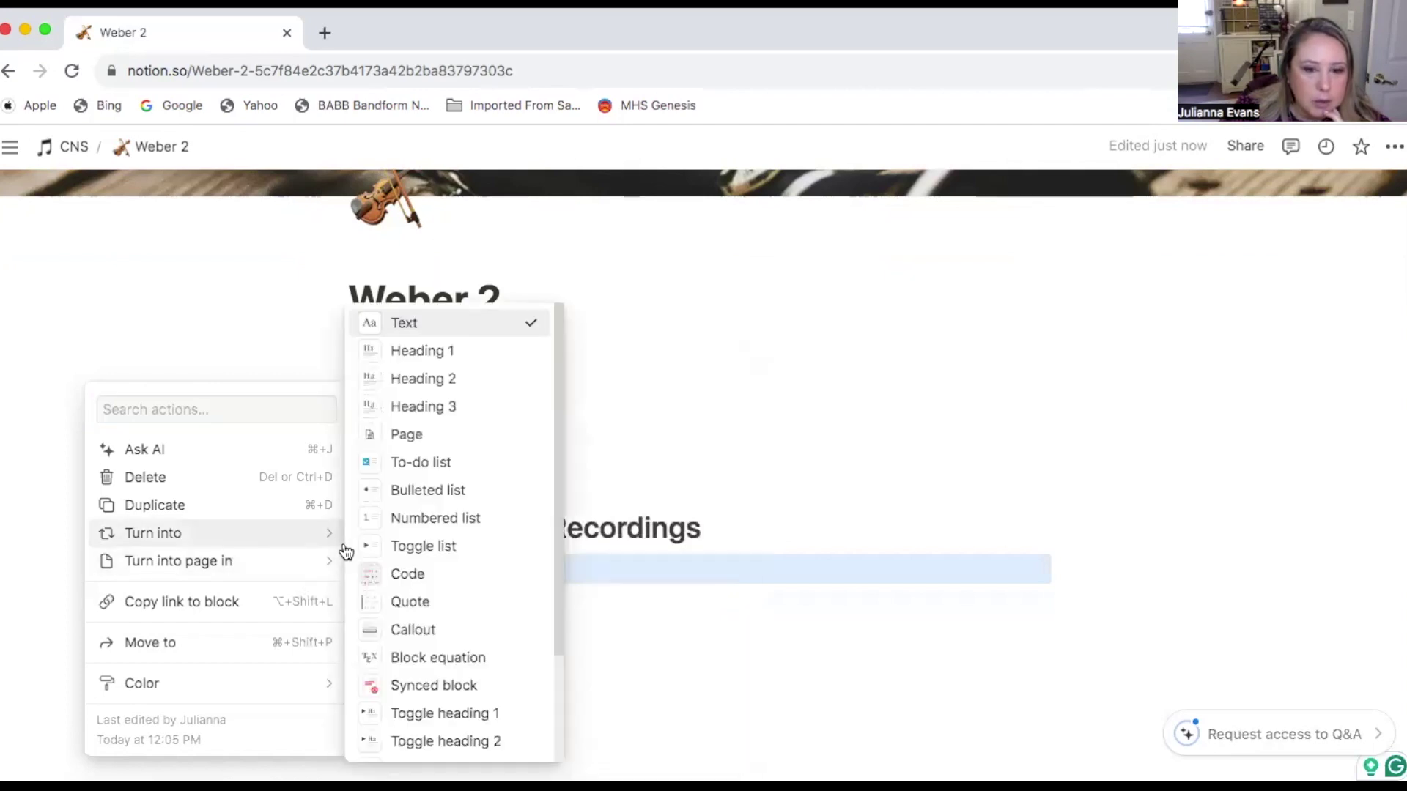
click(440, 715)
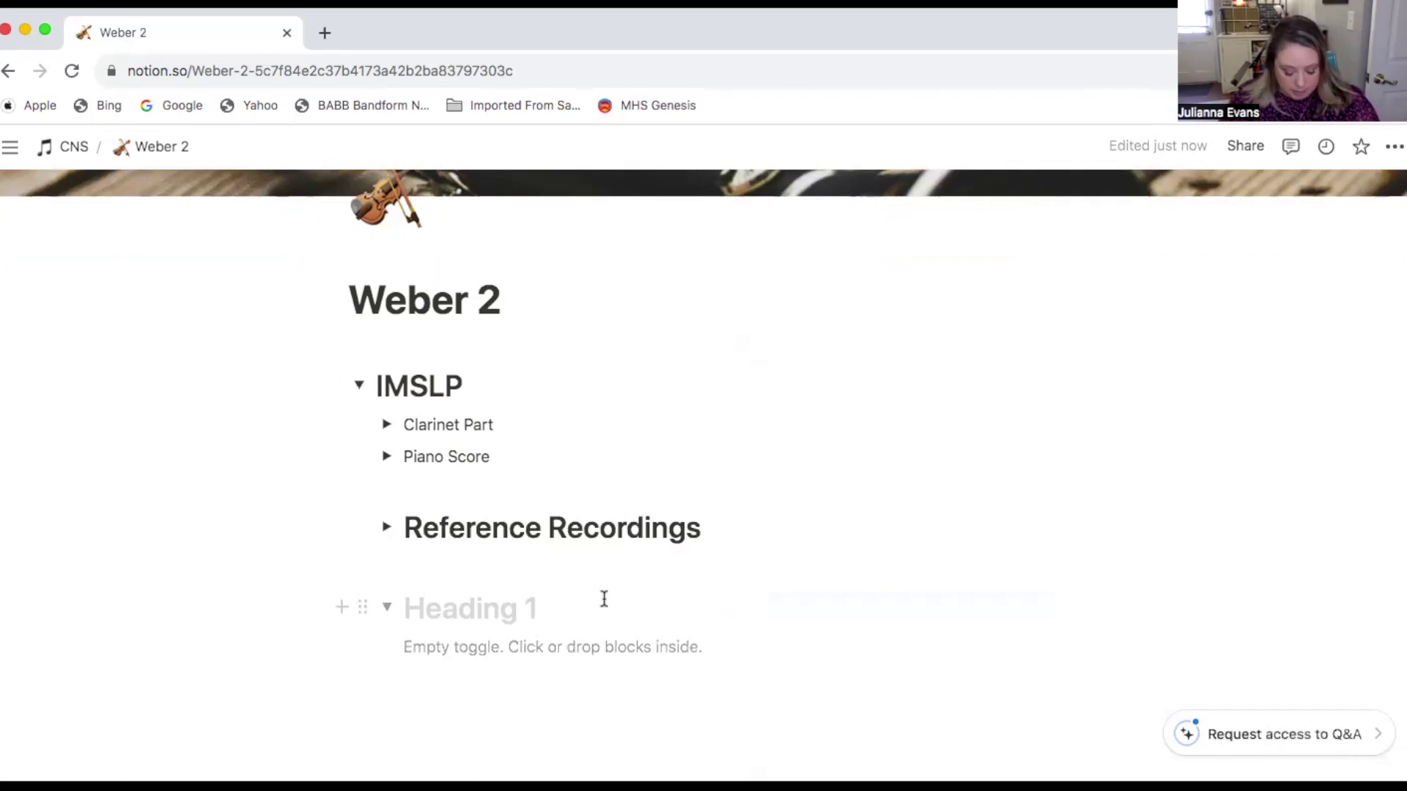
text(Piano)
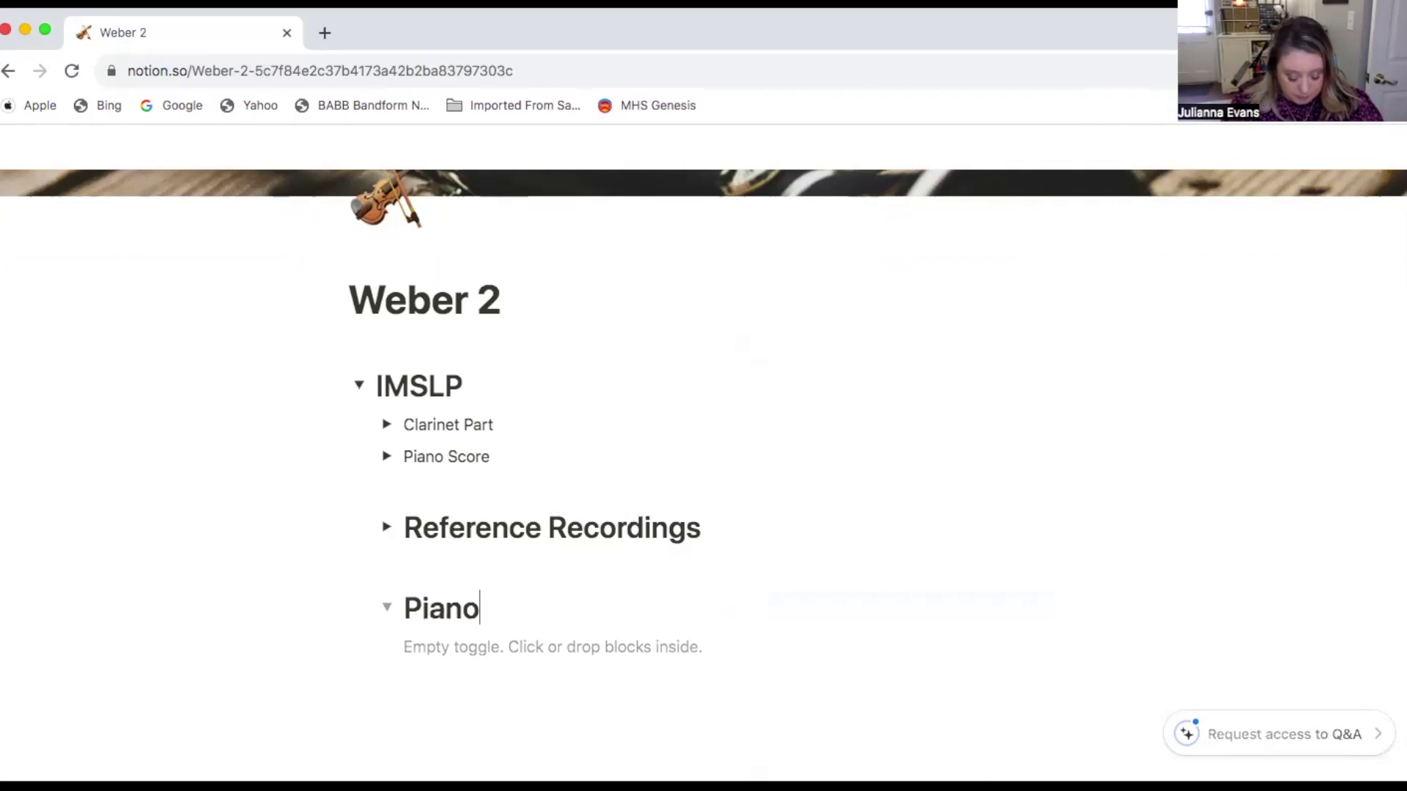
text( Re)
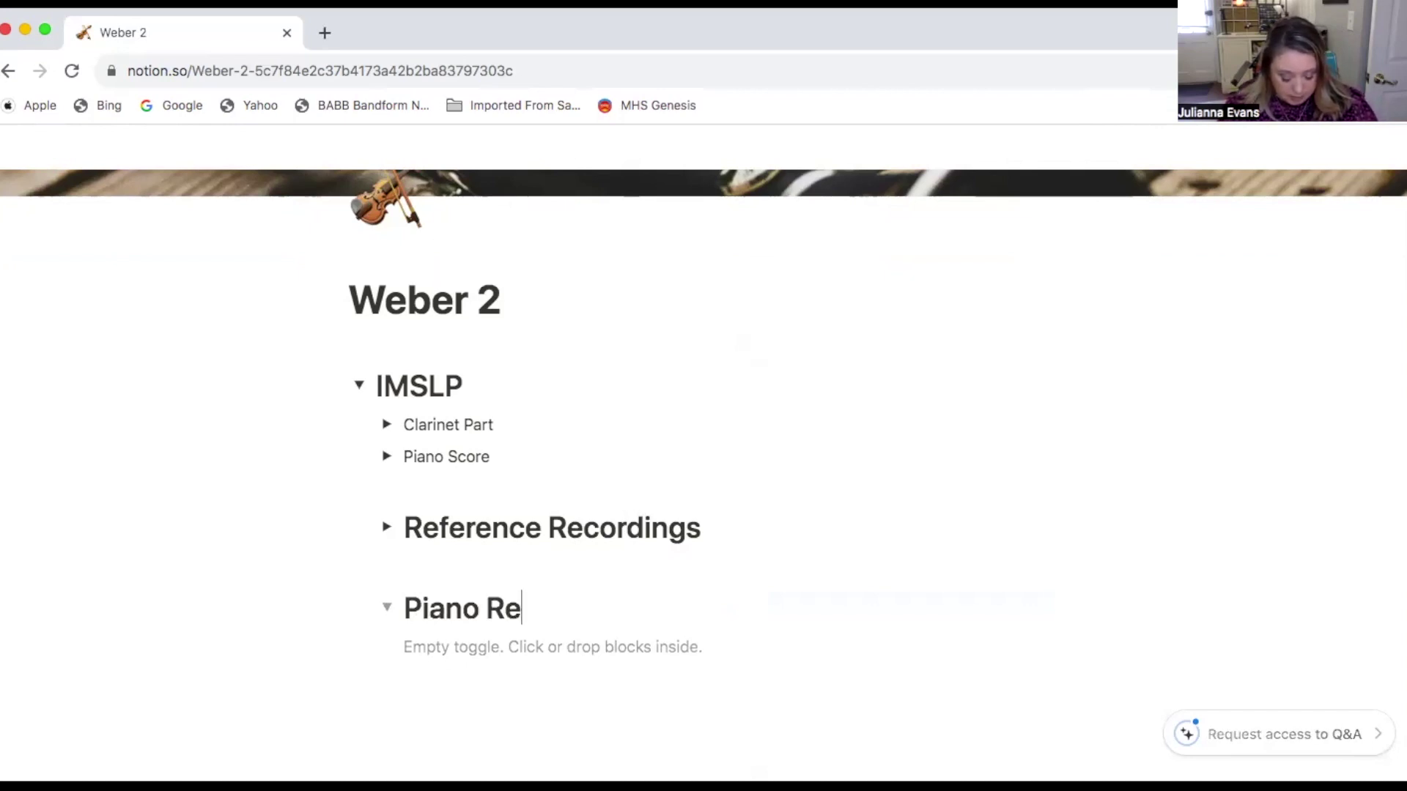
text(cordings)
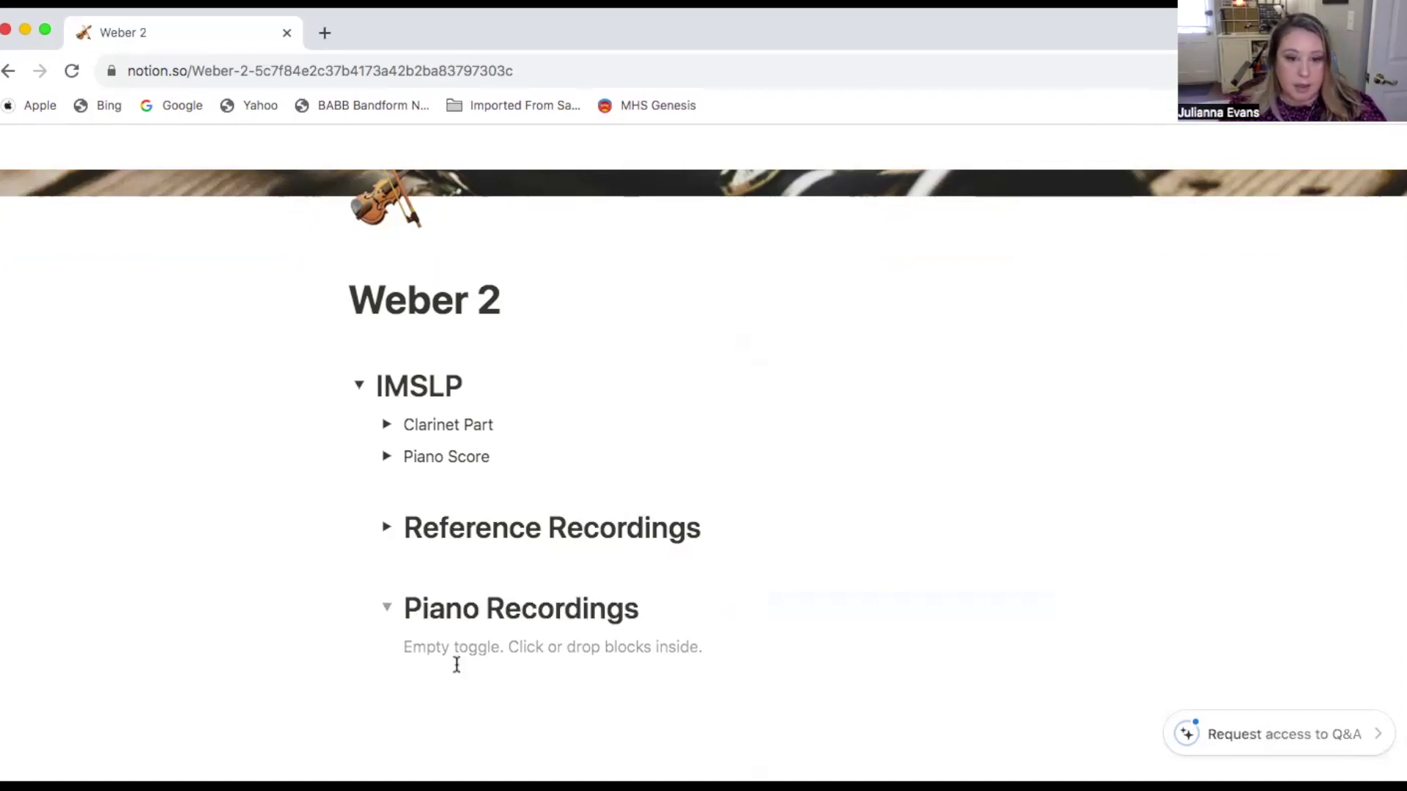
click(432, 650)
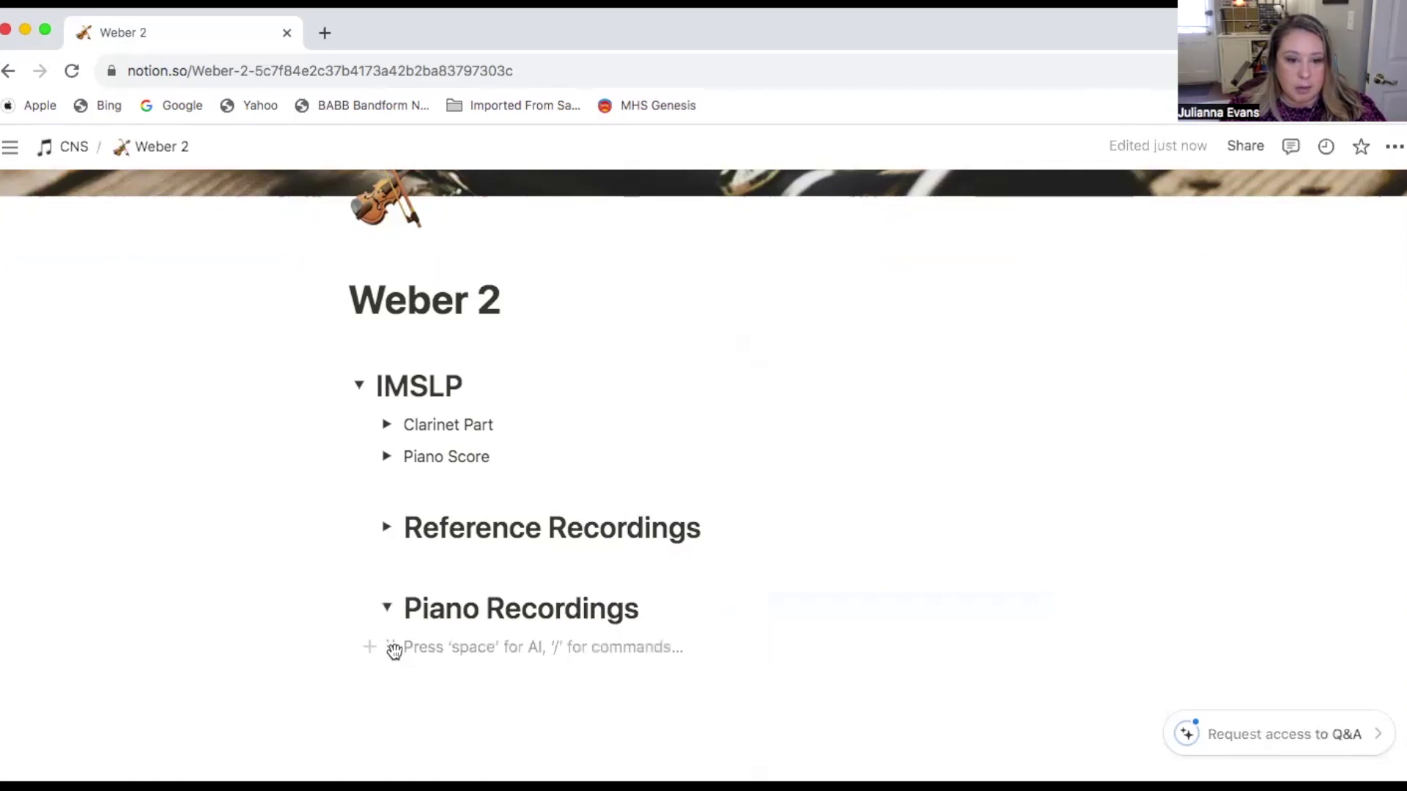
click(391, 647)
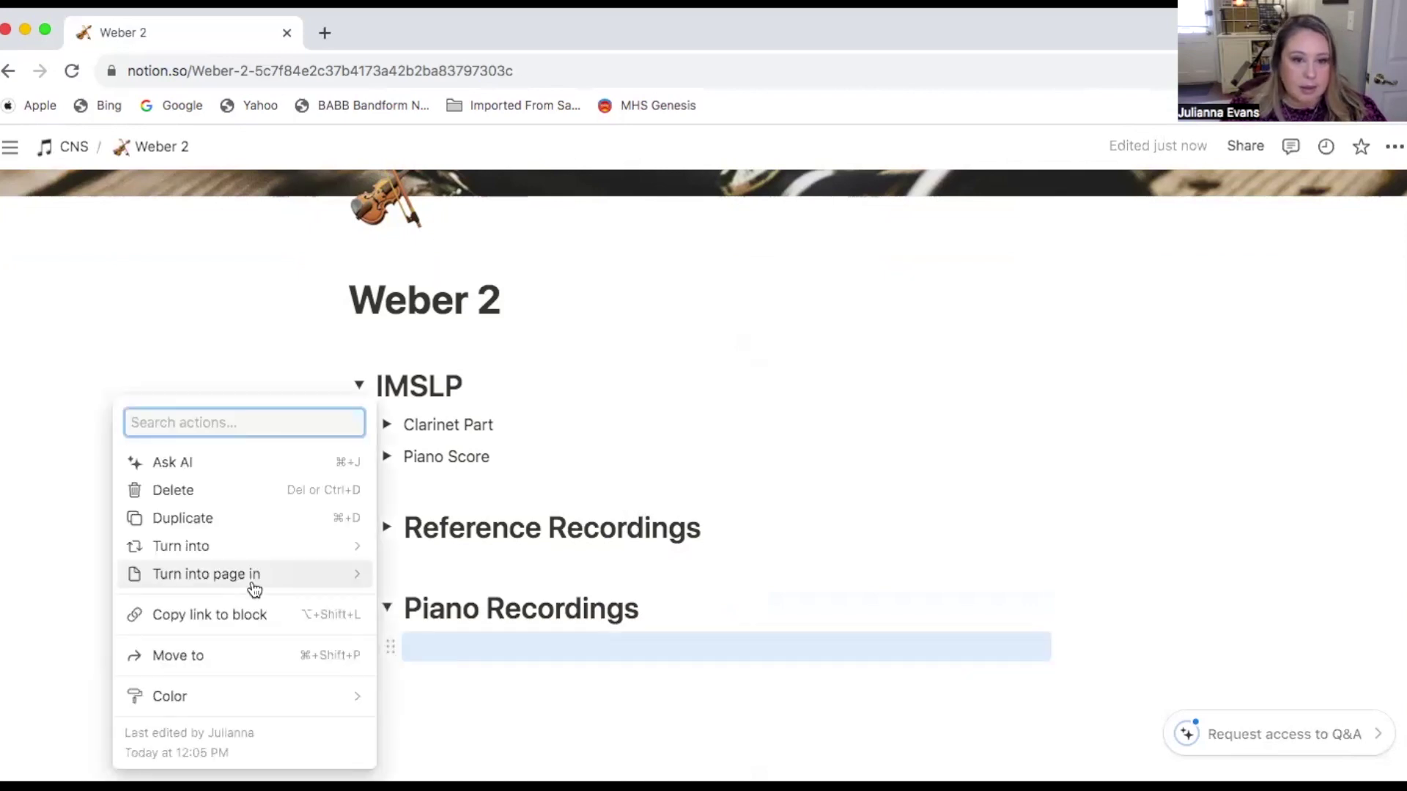
click(251, 579)
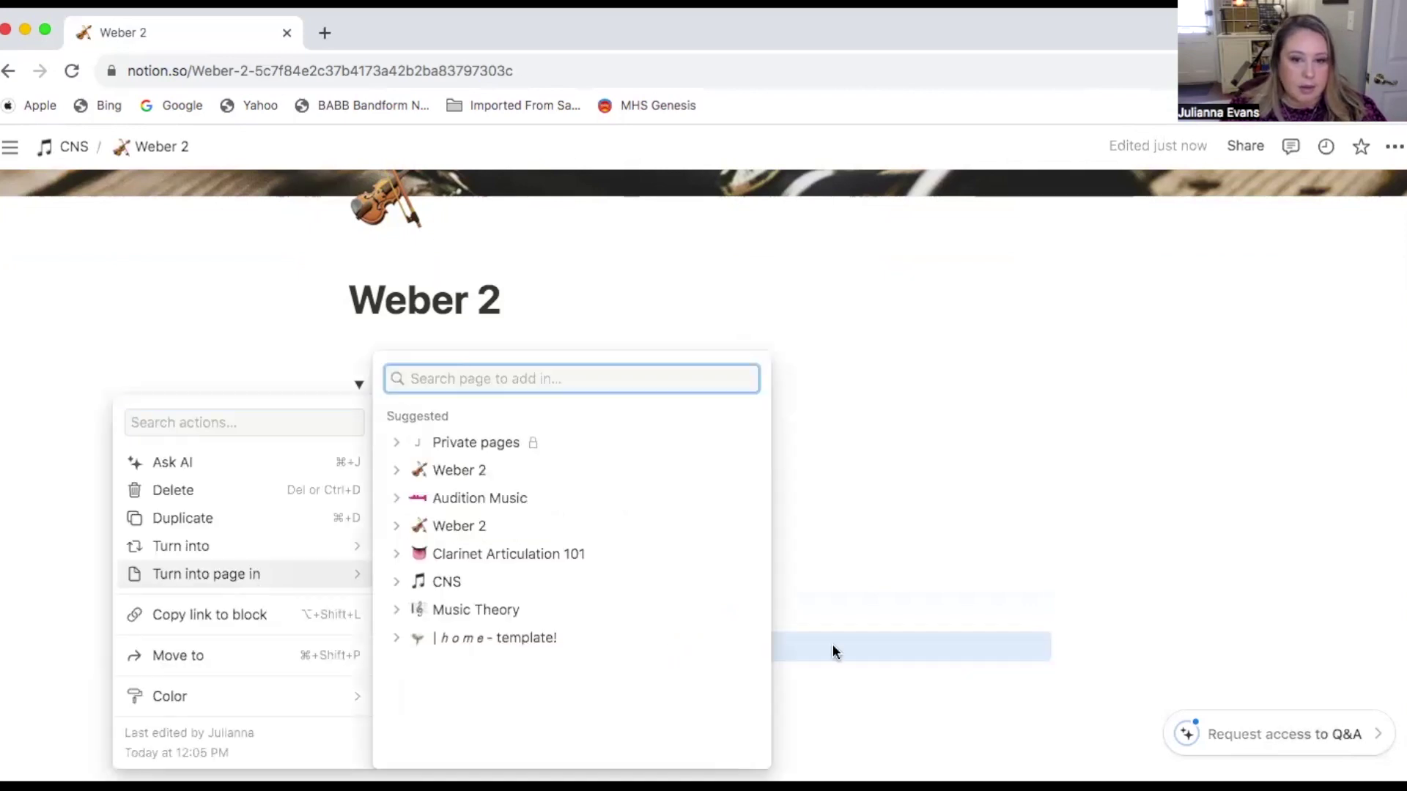
click(850, 682)
click(711, 643)
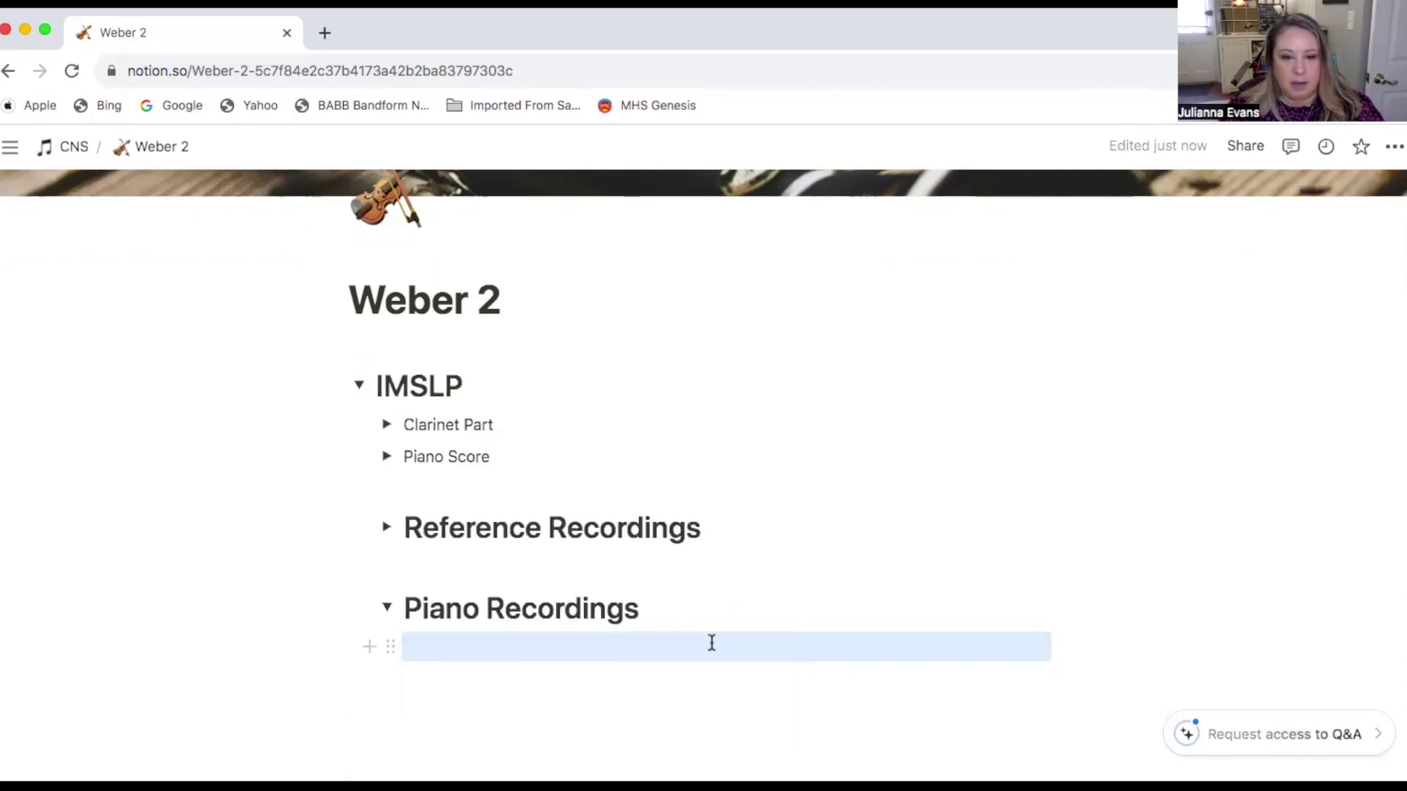
click(712, 642)
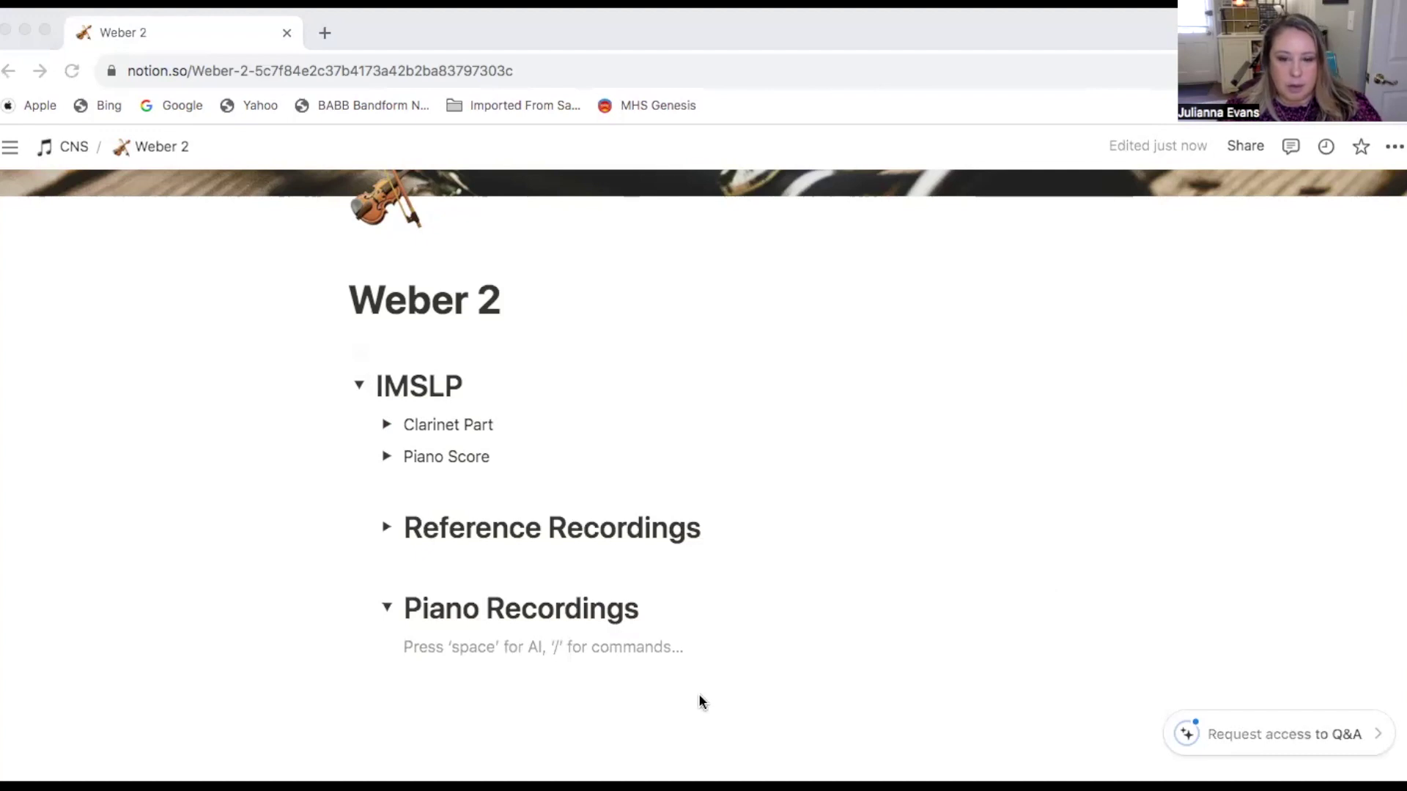
Step: Paste the copied YouTube link into the empty block inside Piano Recordings and embed it as a video
click(453, 649)
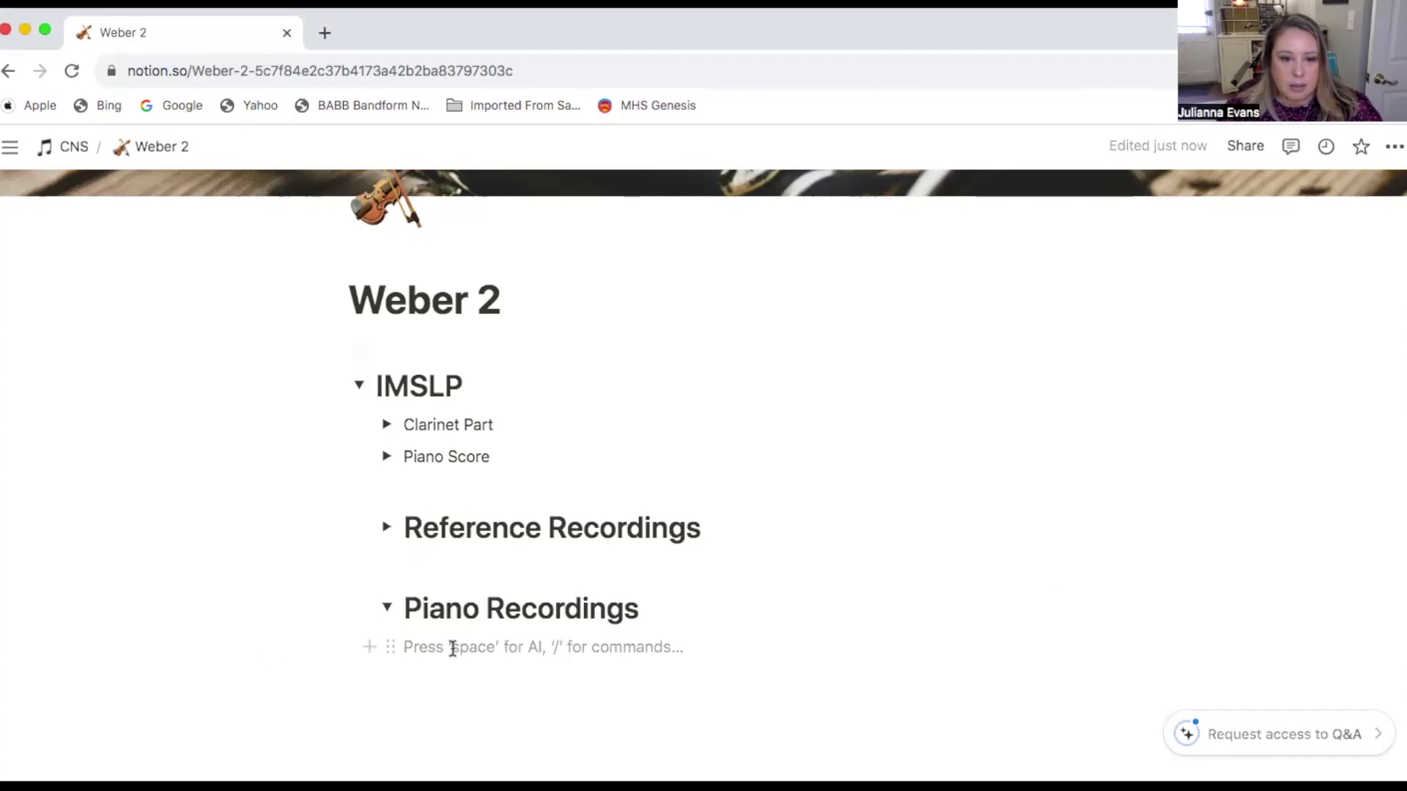
right_click(452, 650)
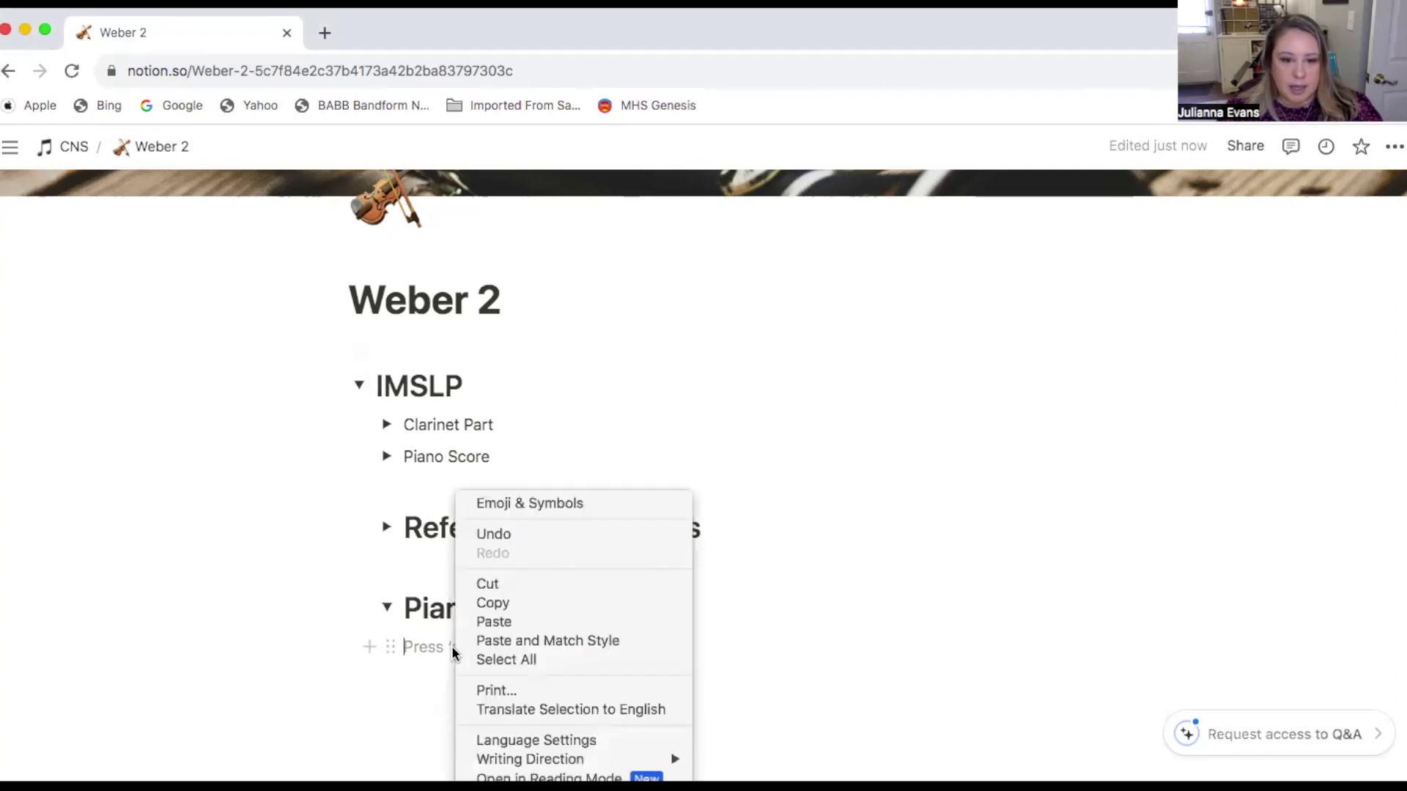
click(491, 621)
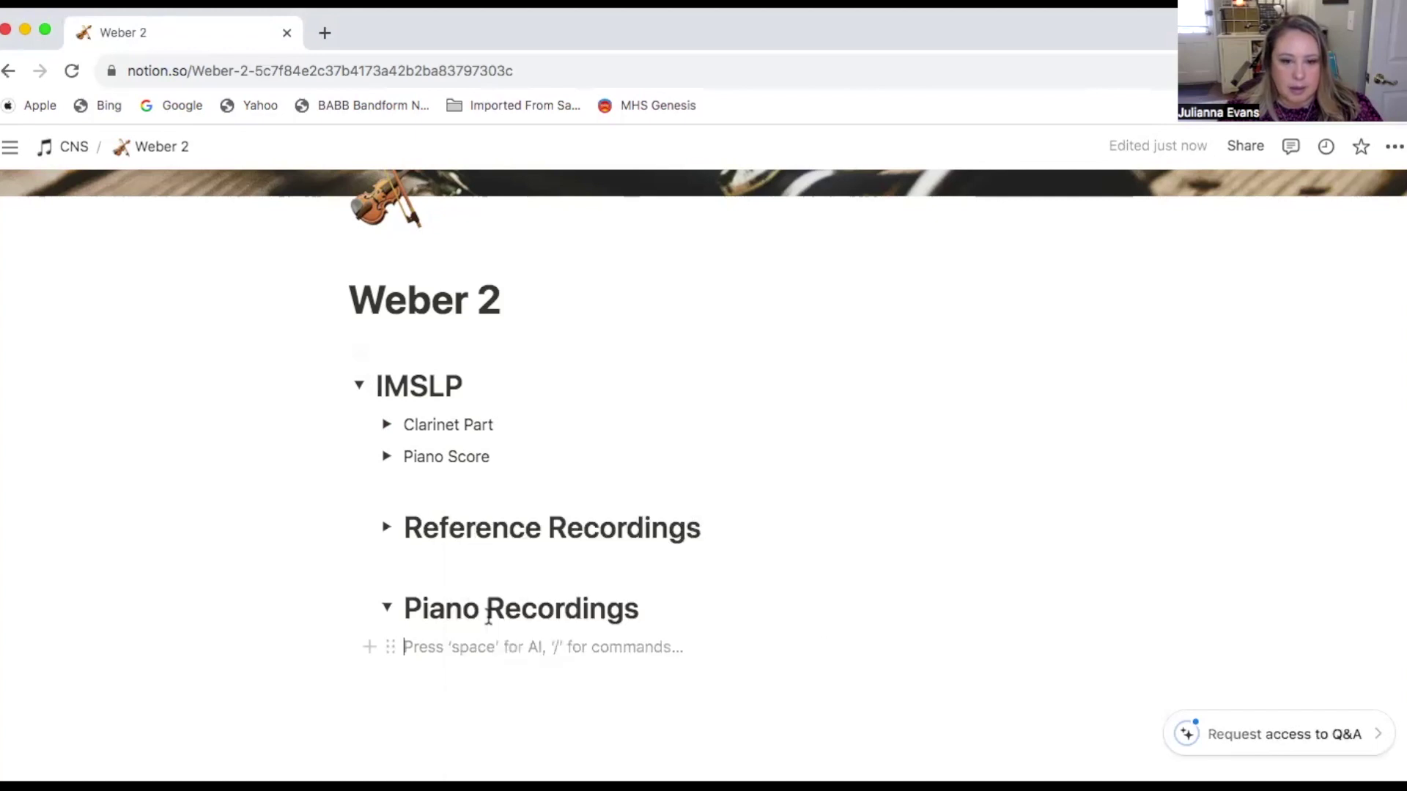
click(830, 708)
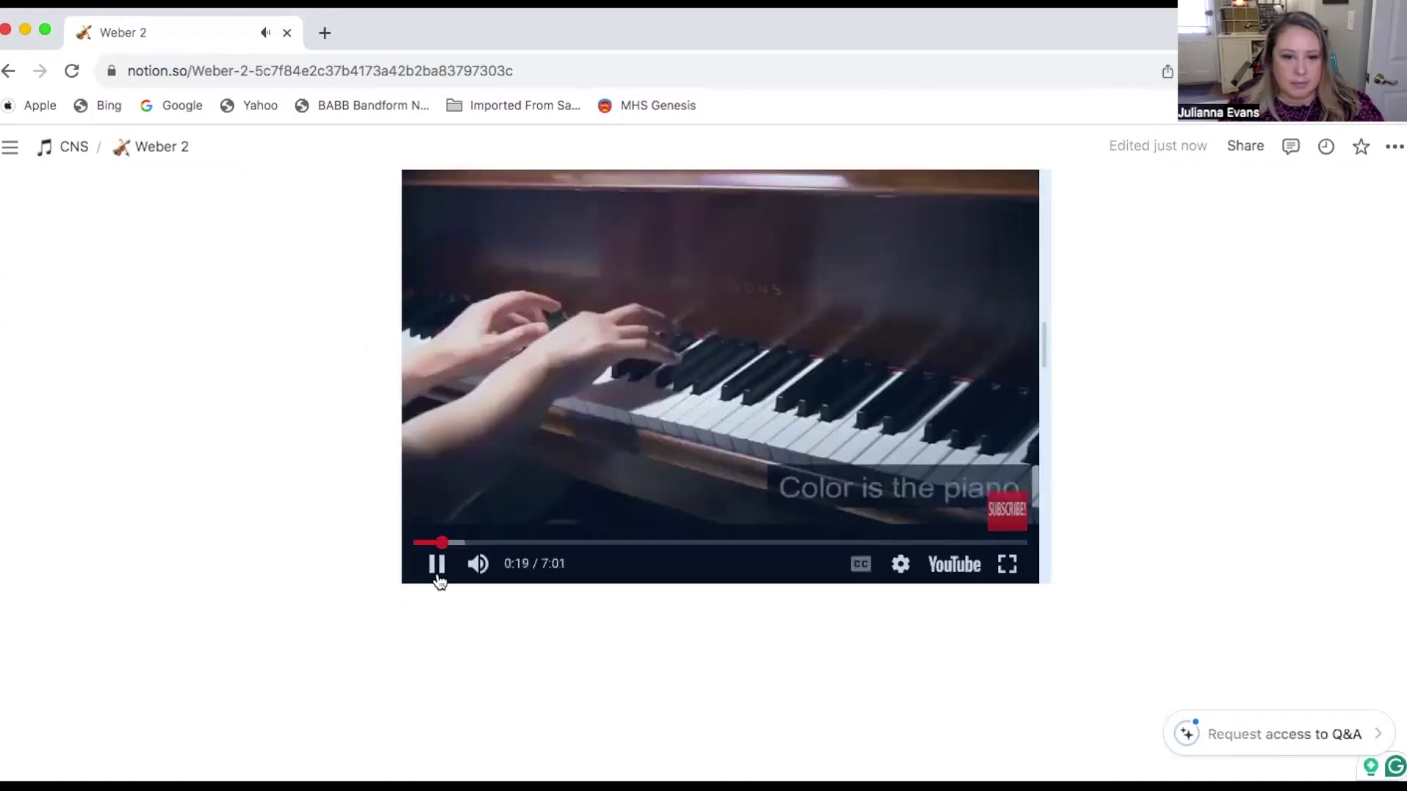
Step: Pause the first piano video and embed the Weber Clarinet Concerto No.2 in Eb 3rd Movement piano accompaniment video below it
click(437, 570)
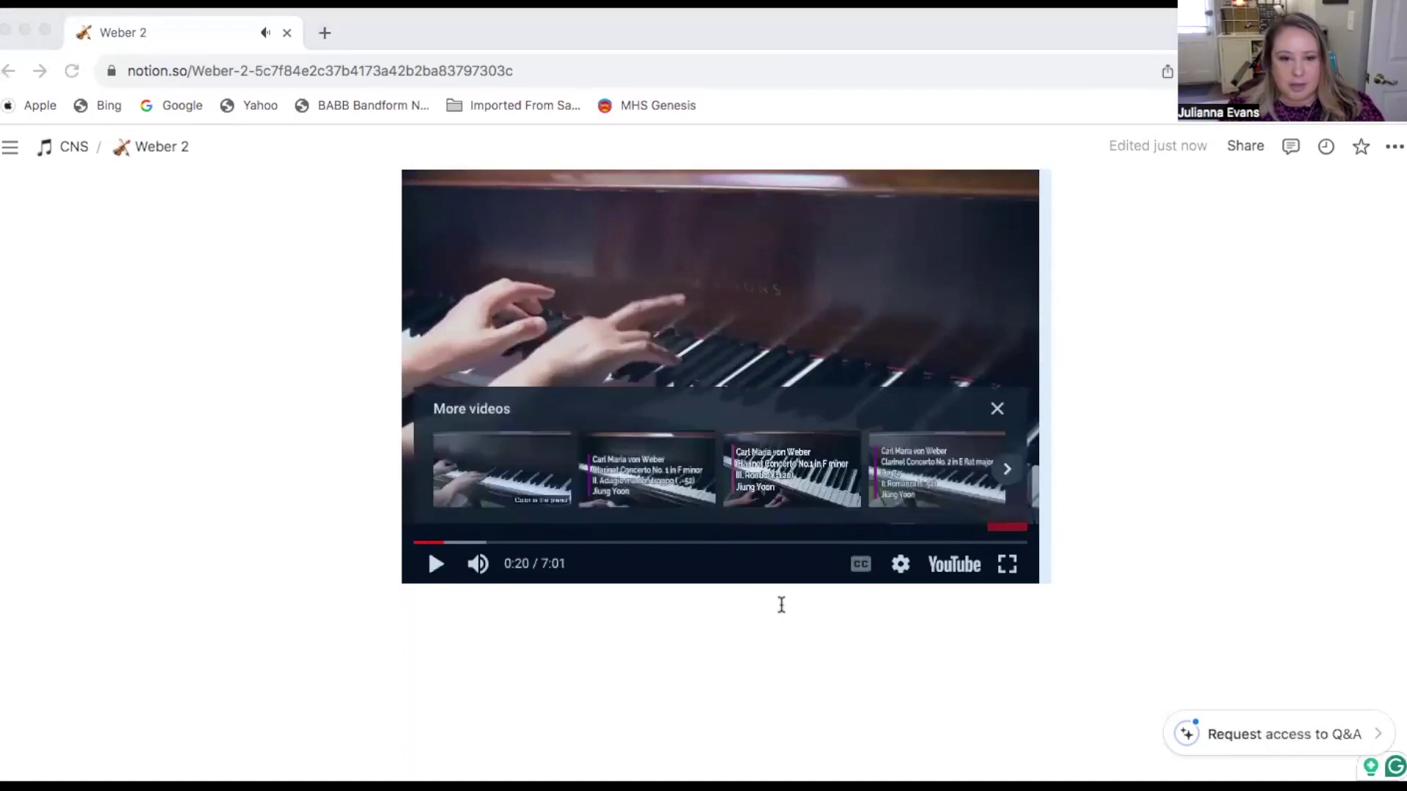
click(1019, 592)
key(super+v)
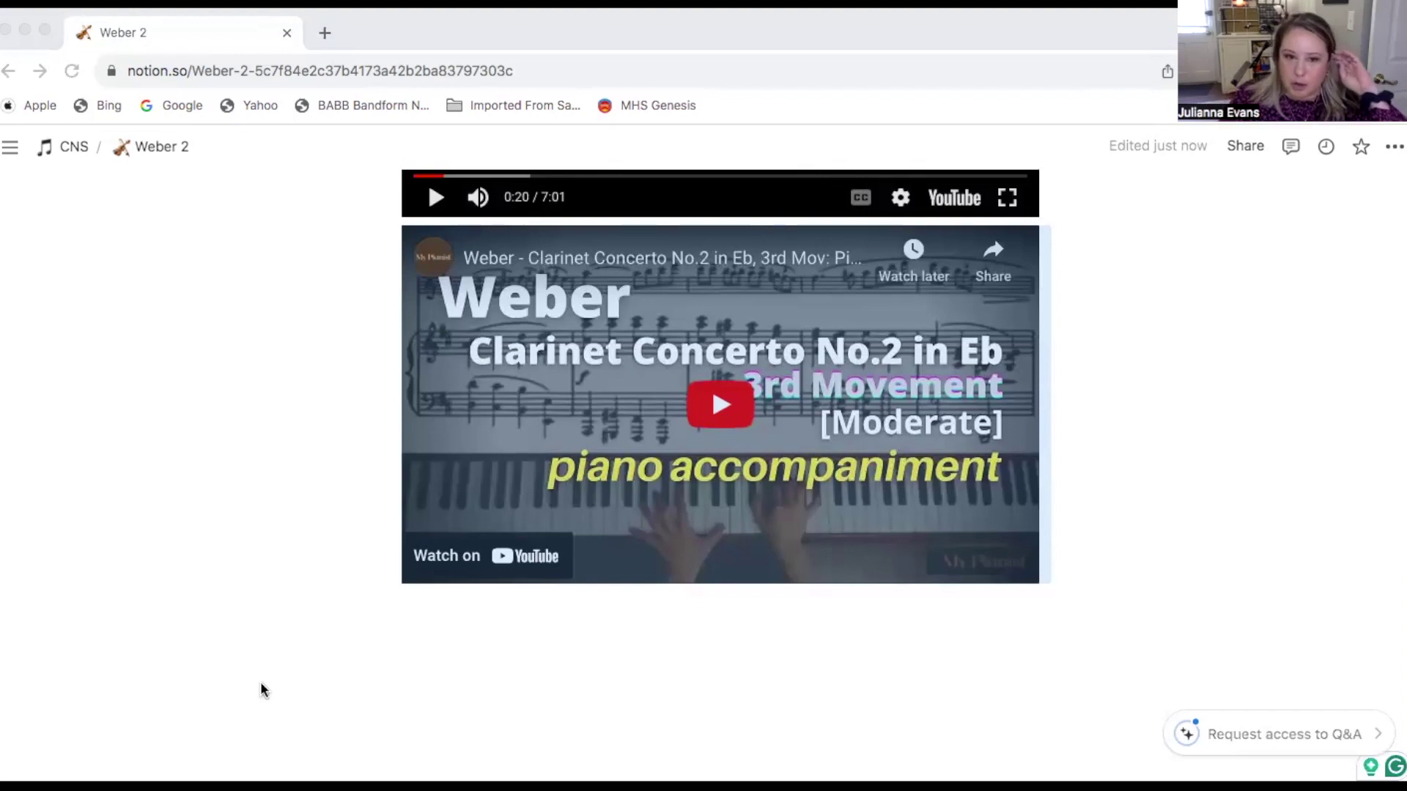
Step: Add a Toggle heading 1 titled "Research" beneath the 3rd Movement piano accompaniment video, with an empty block inside
click(254, 639)
click(440, 632)
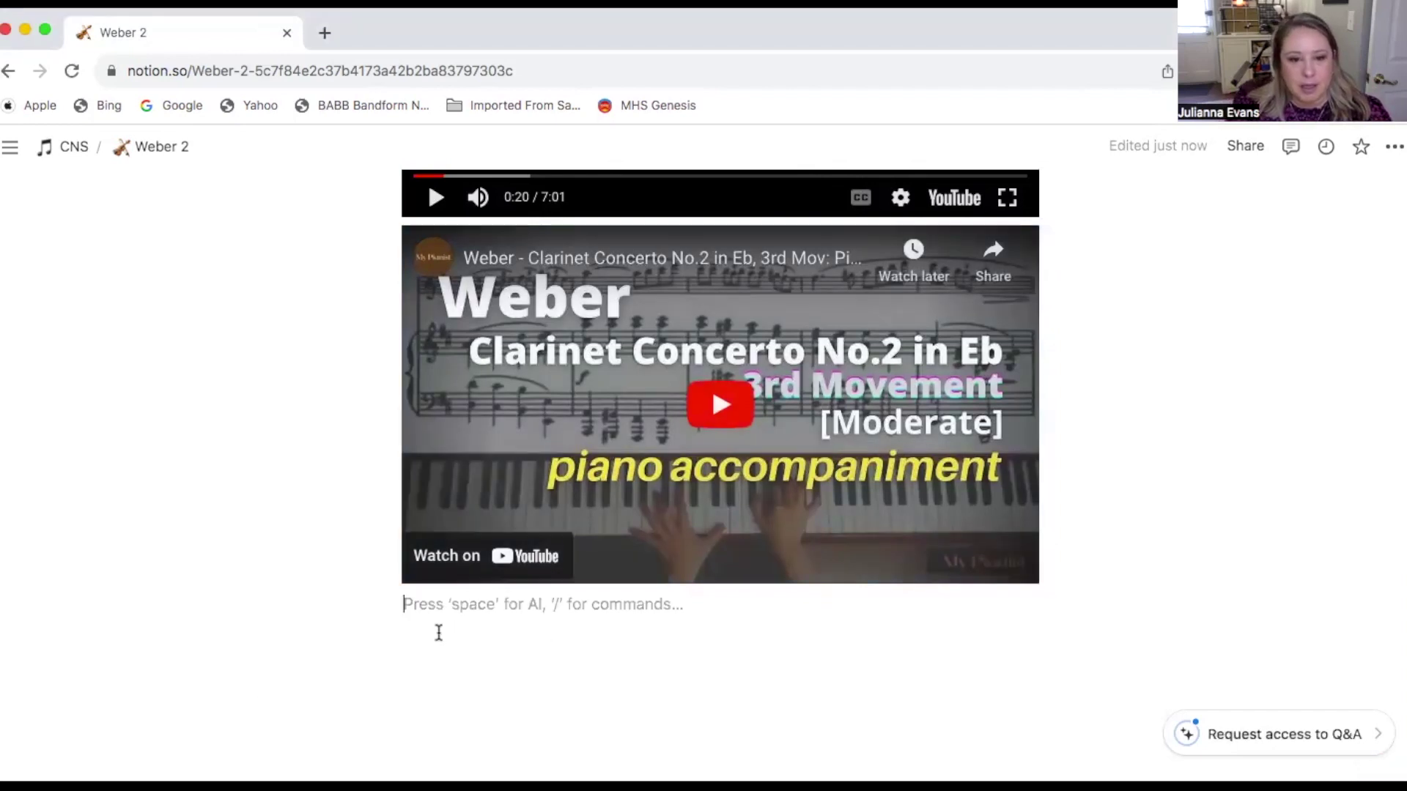
click(391, 610)
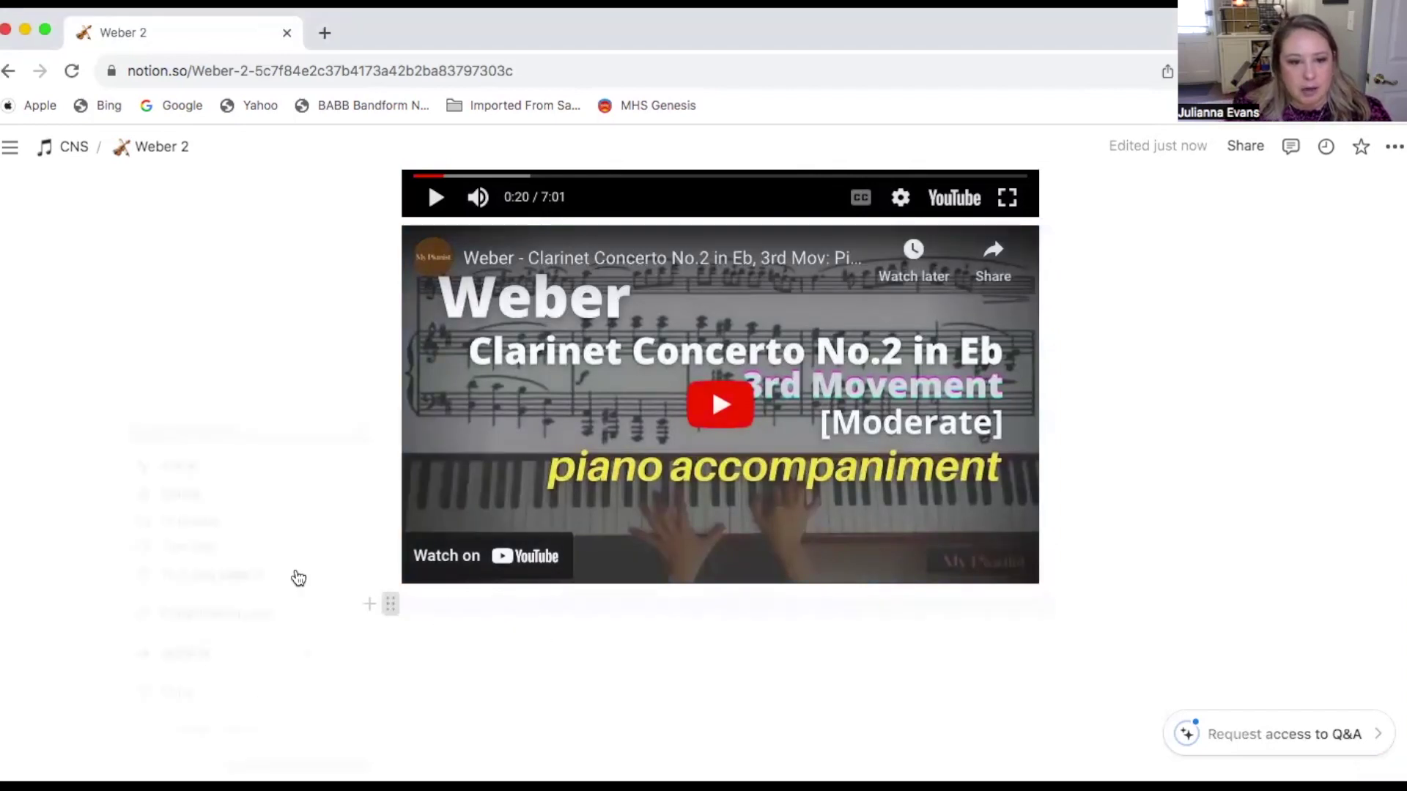
mouse_move(337, 544)
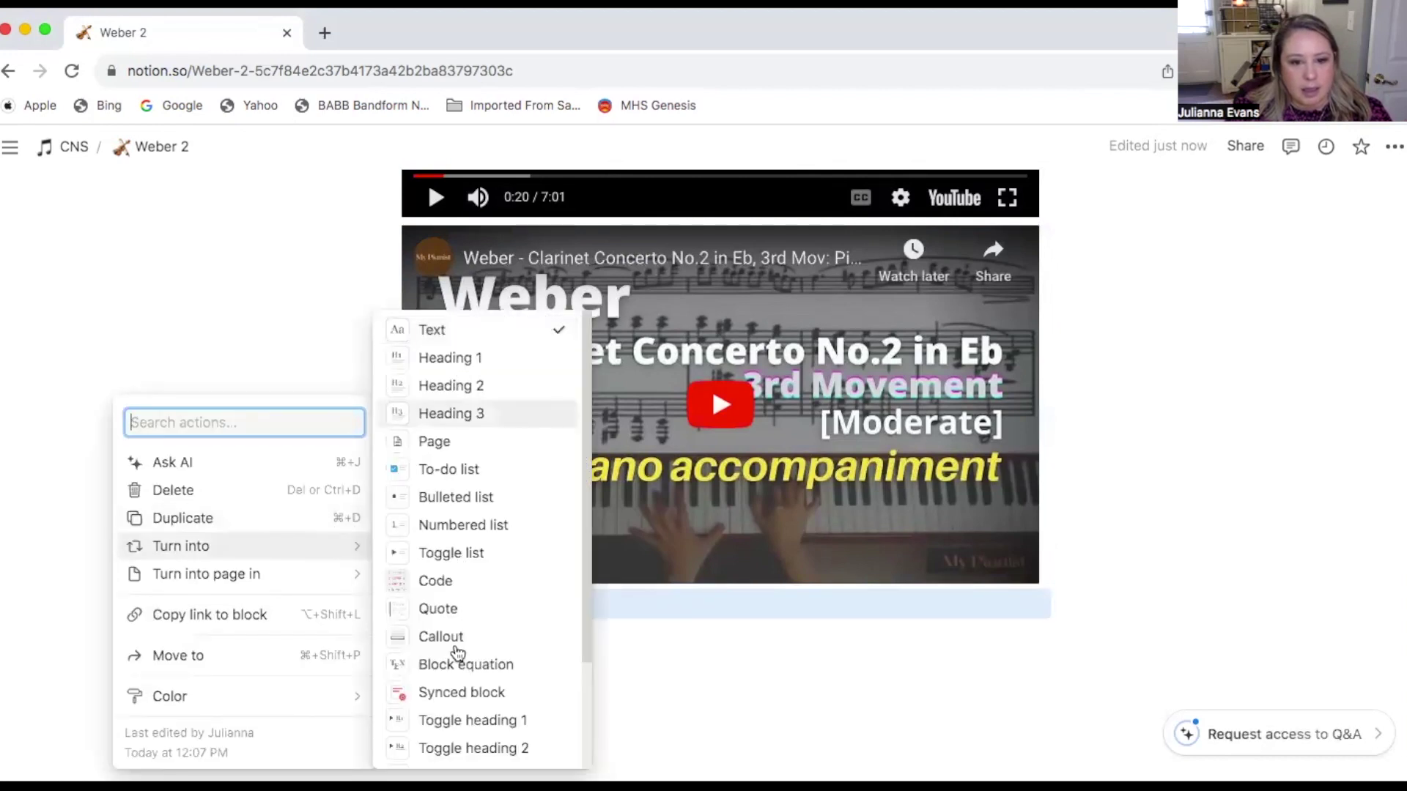
click(469, 720)
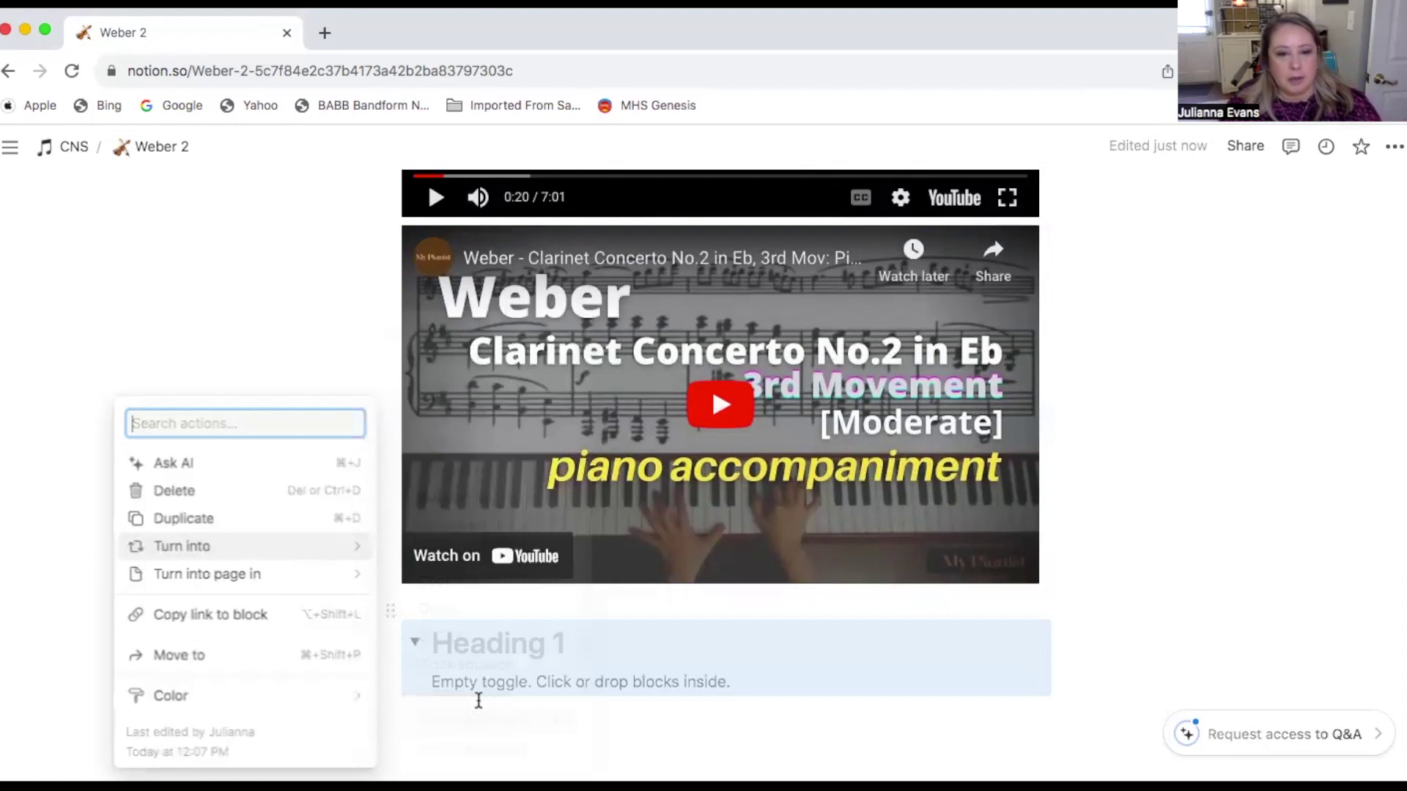
click(585, 641)
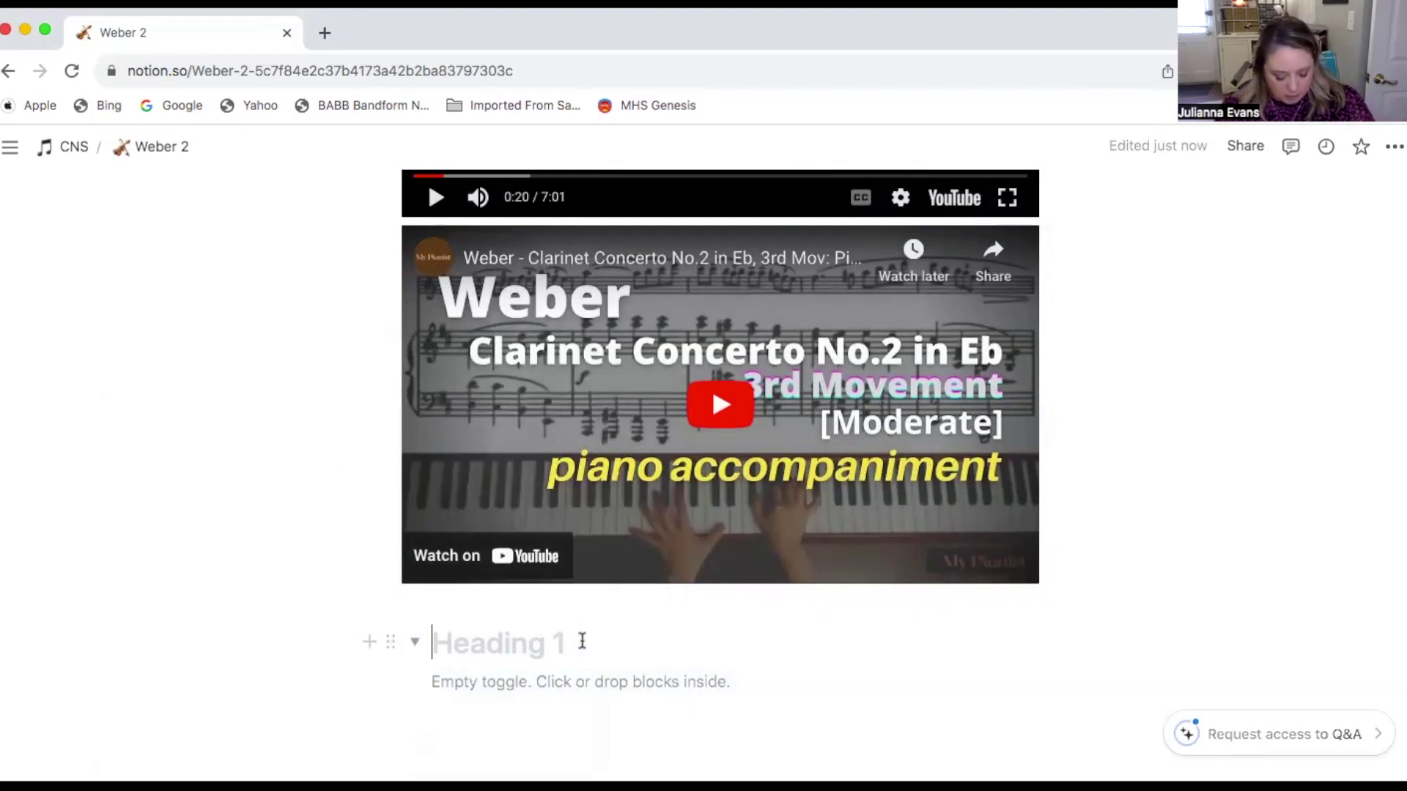
text(Resea)
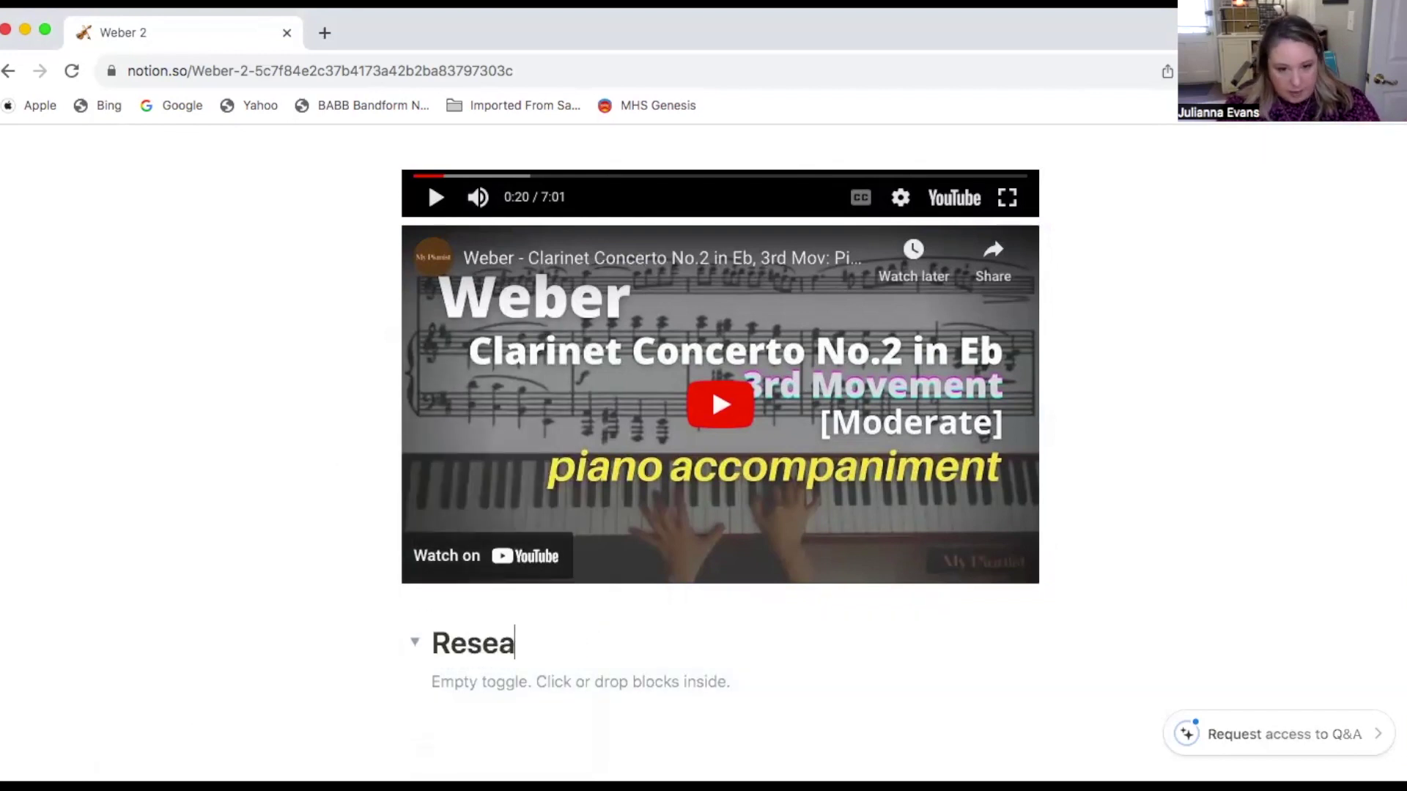
text(rch)
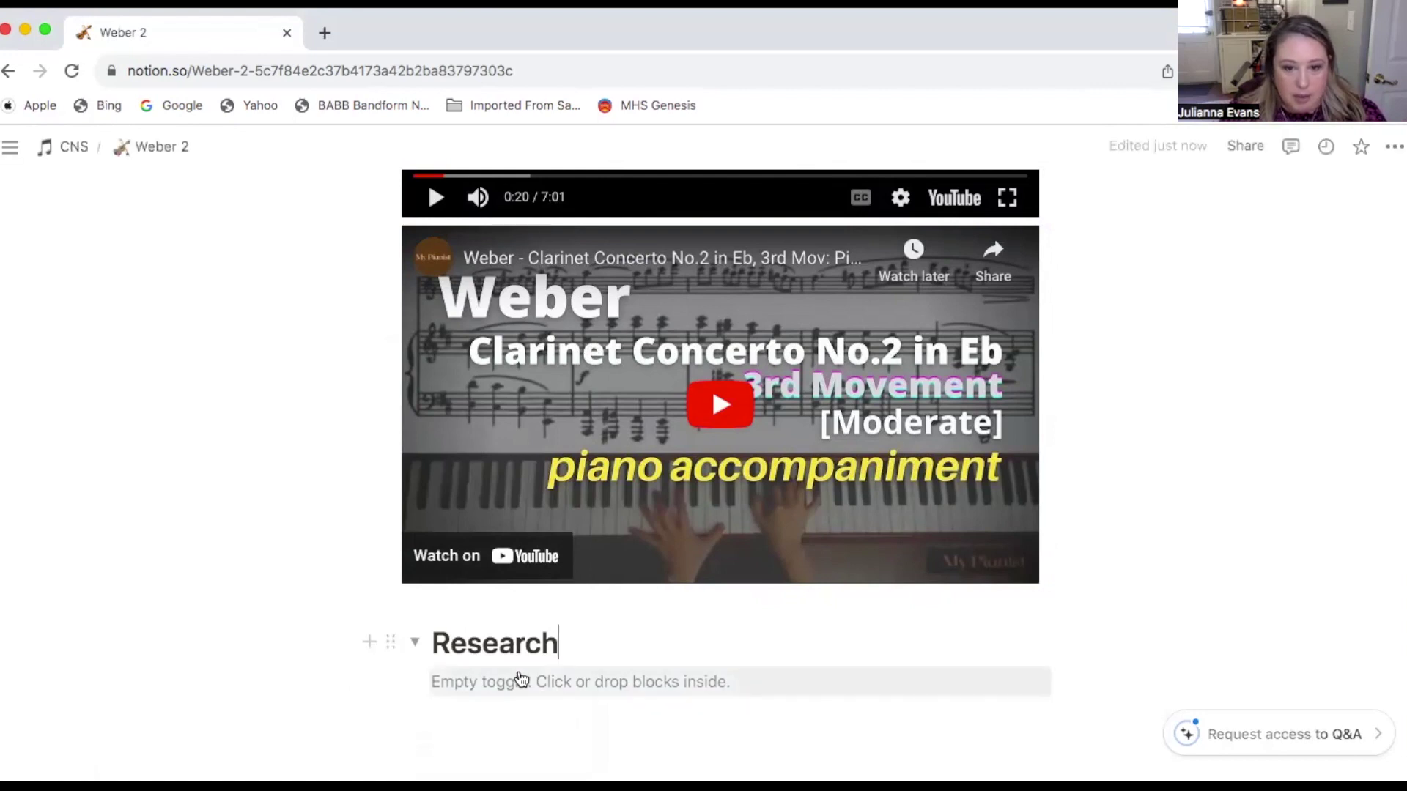
key(Return)
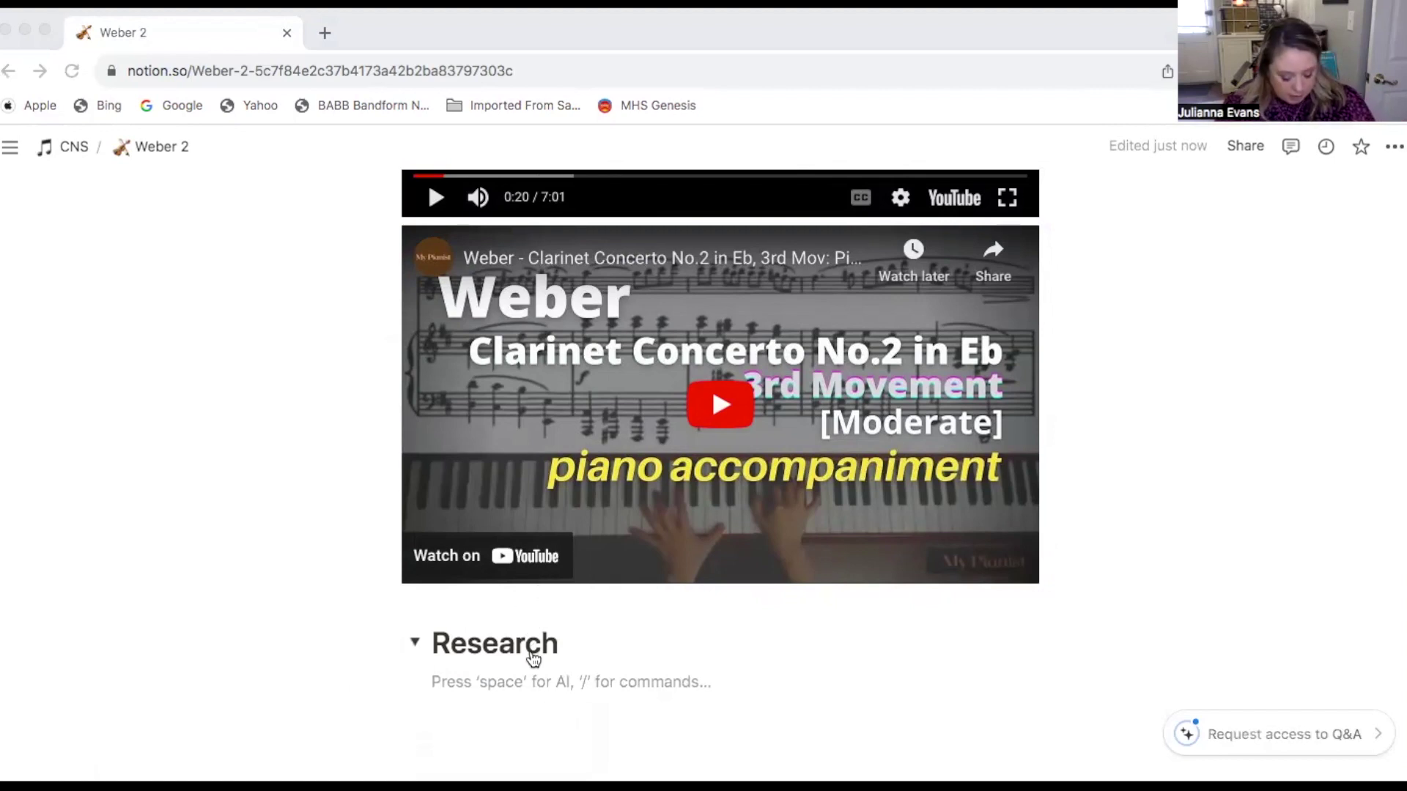
Step: Turn the empty block inside Research into a toggle list titled "Philly Orch" and start an empty block within it
click(268, 664)
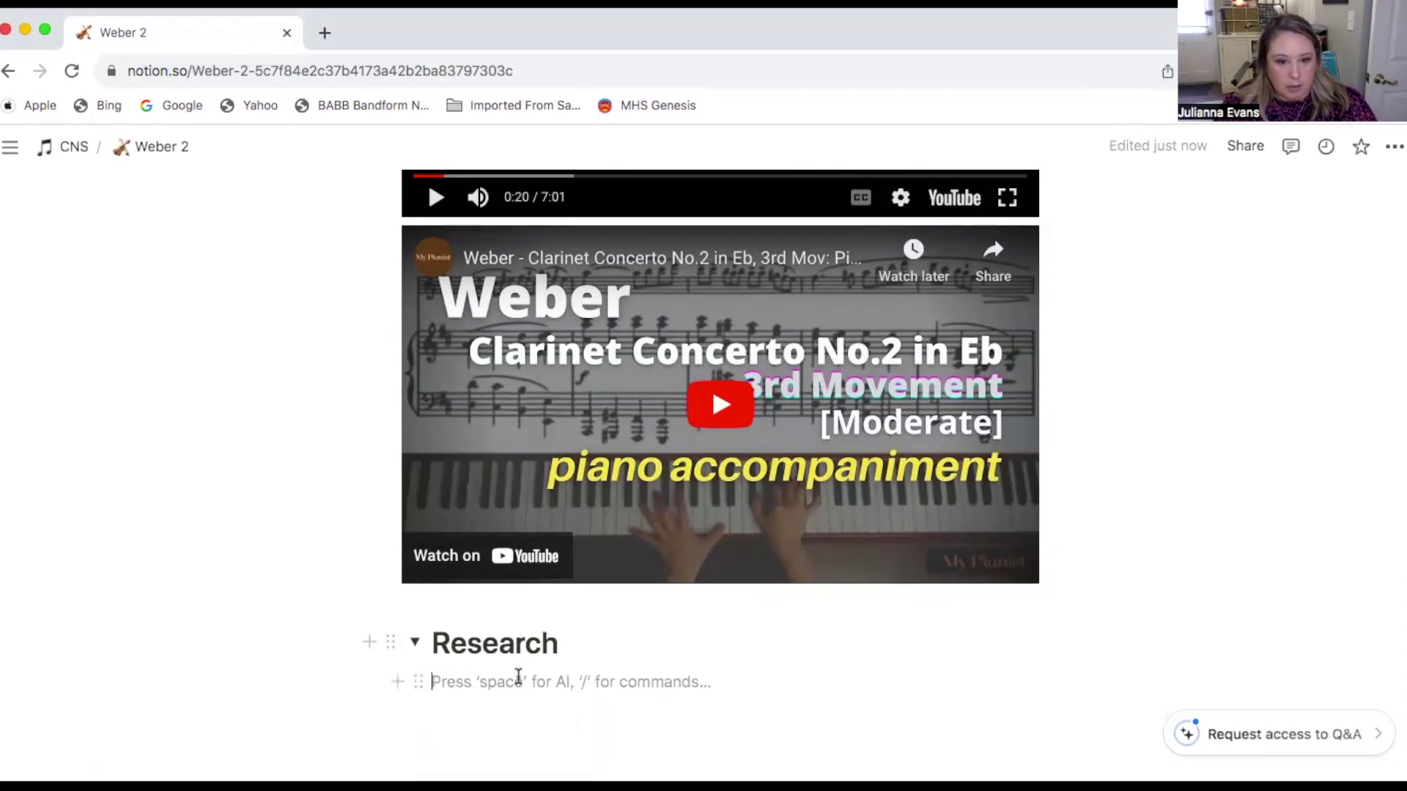
click(418, 682)
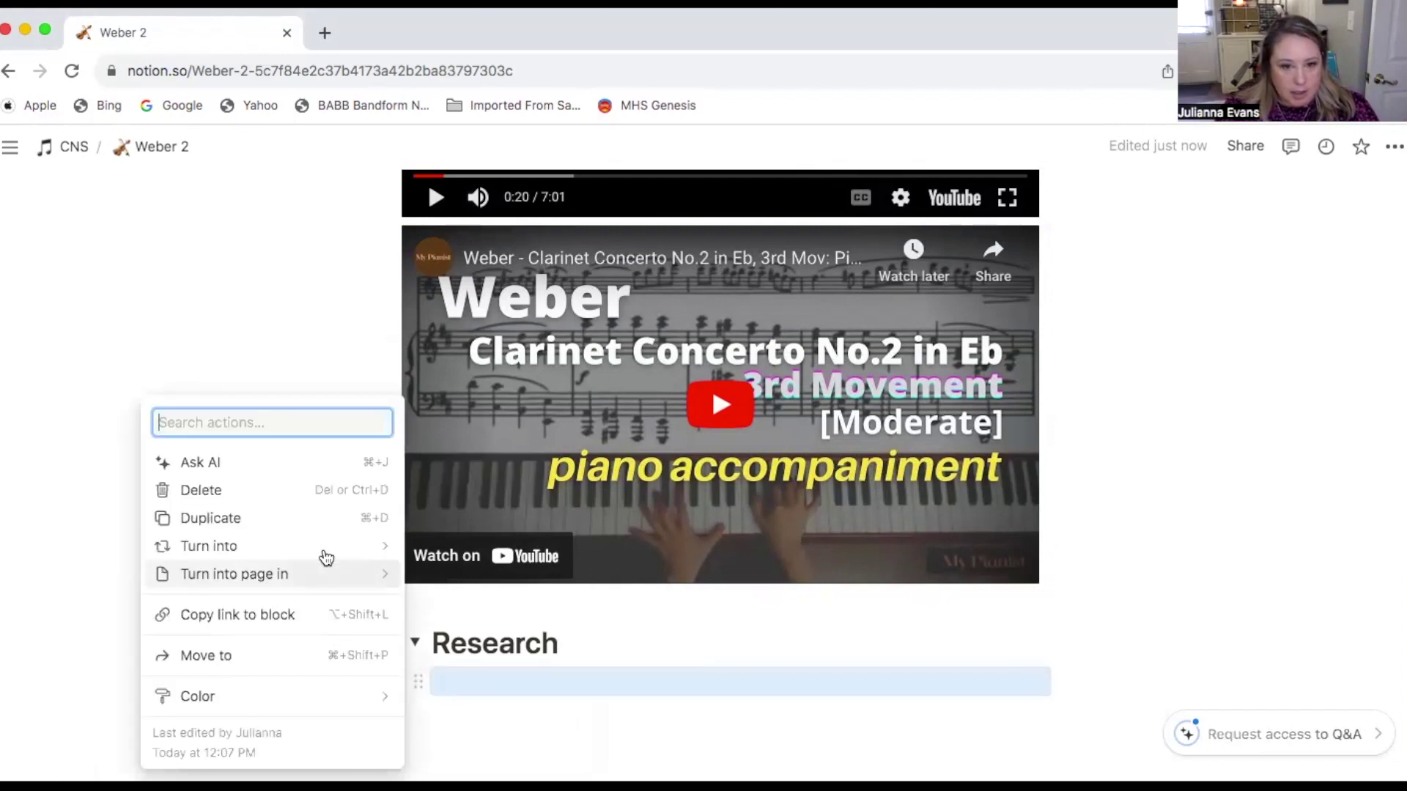
mouse_move(328, 557)
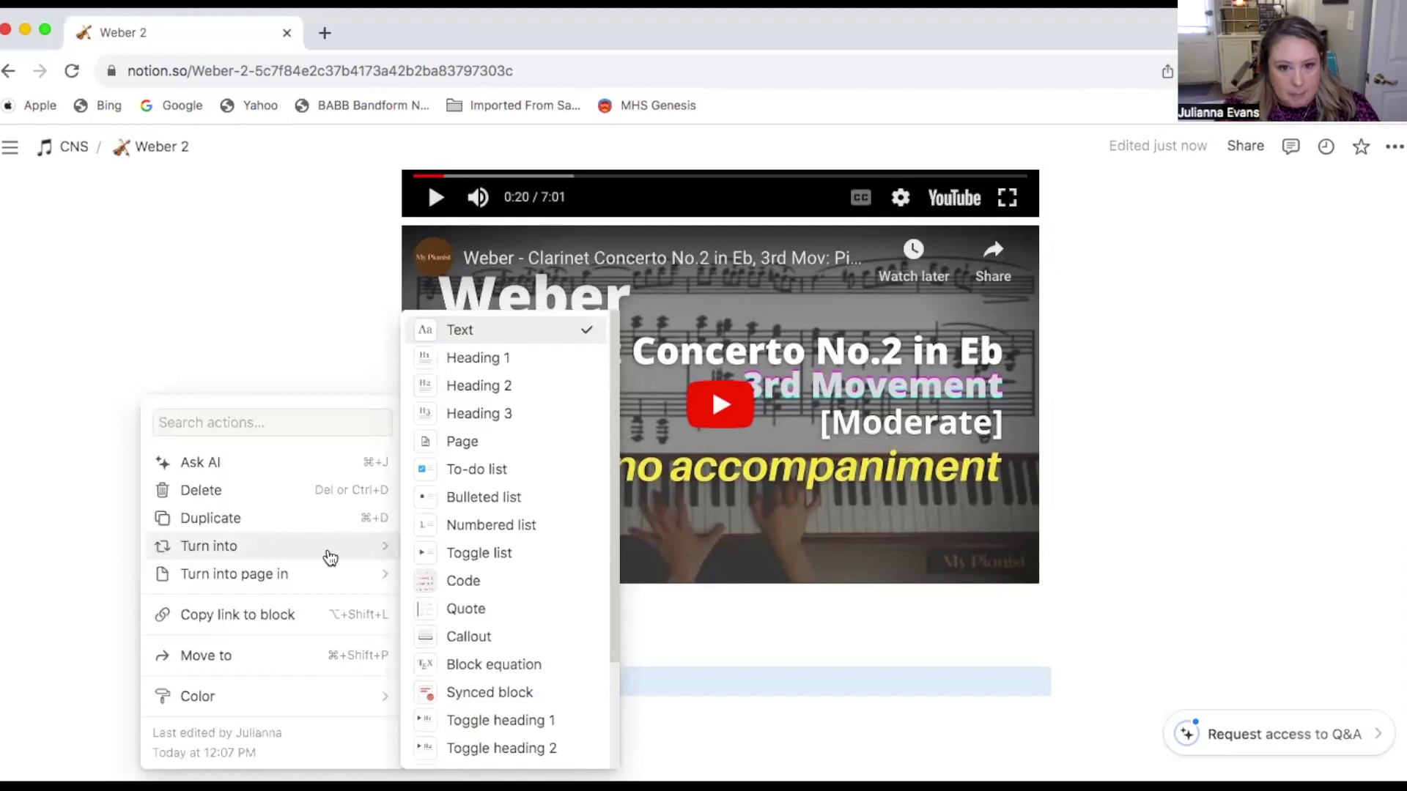
click(478, 554)
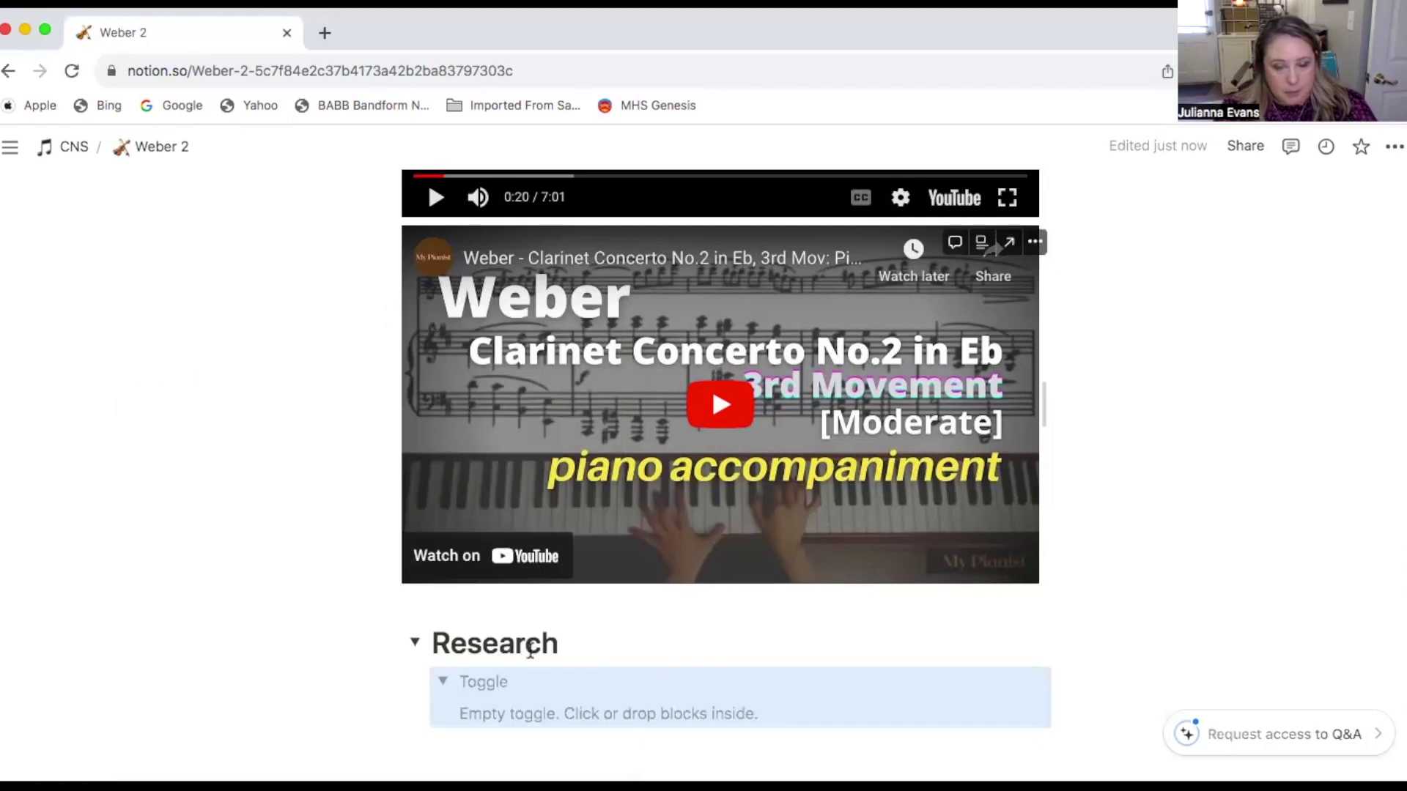
click(522, 677)
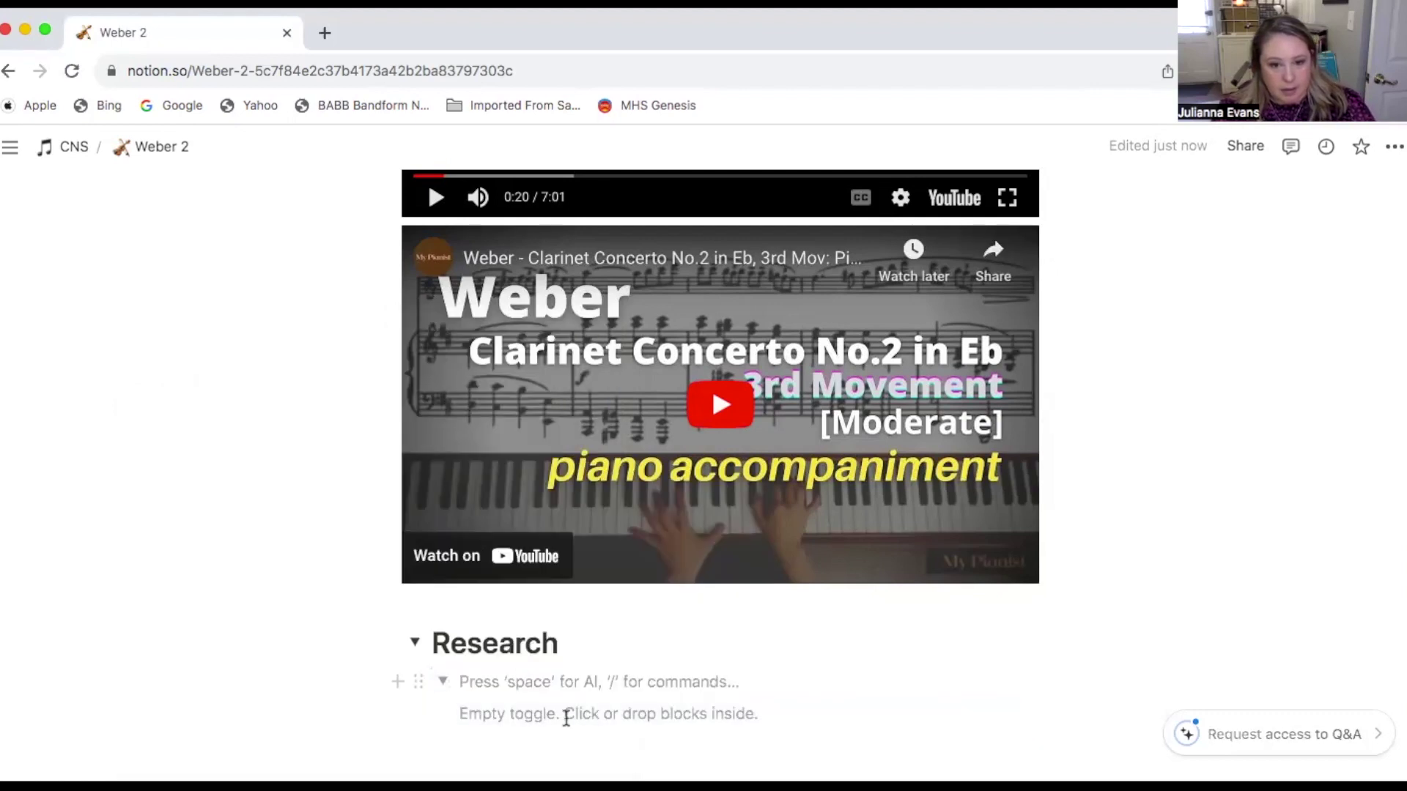
text(Philly Orch)
key(Return)
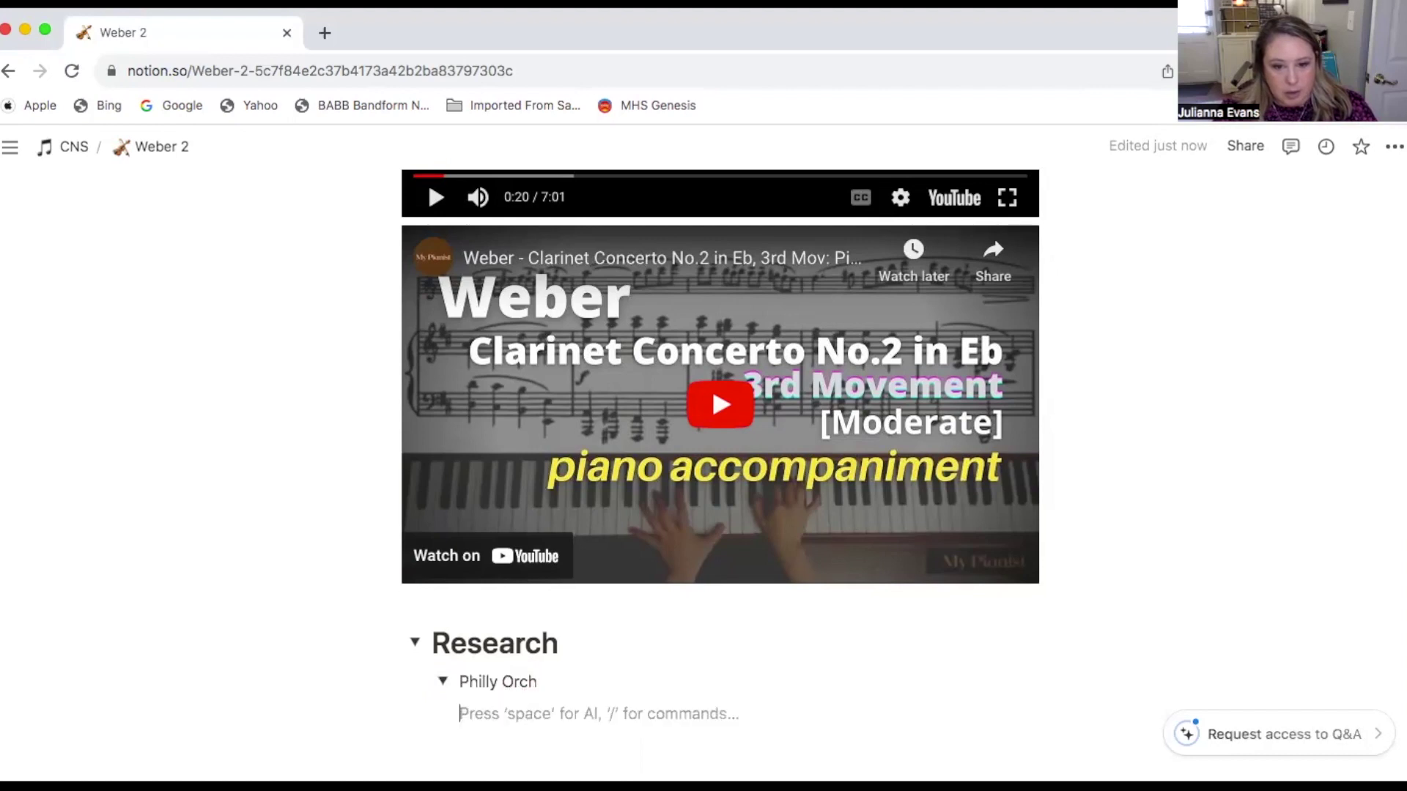
Step: Paste the copied philorch.org program notes link (shaw-weber-brahms.pdf) inside Philly Orch and add it as a bookmark
key(super+Tab)
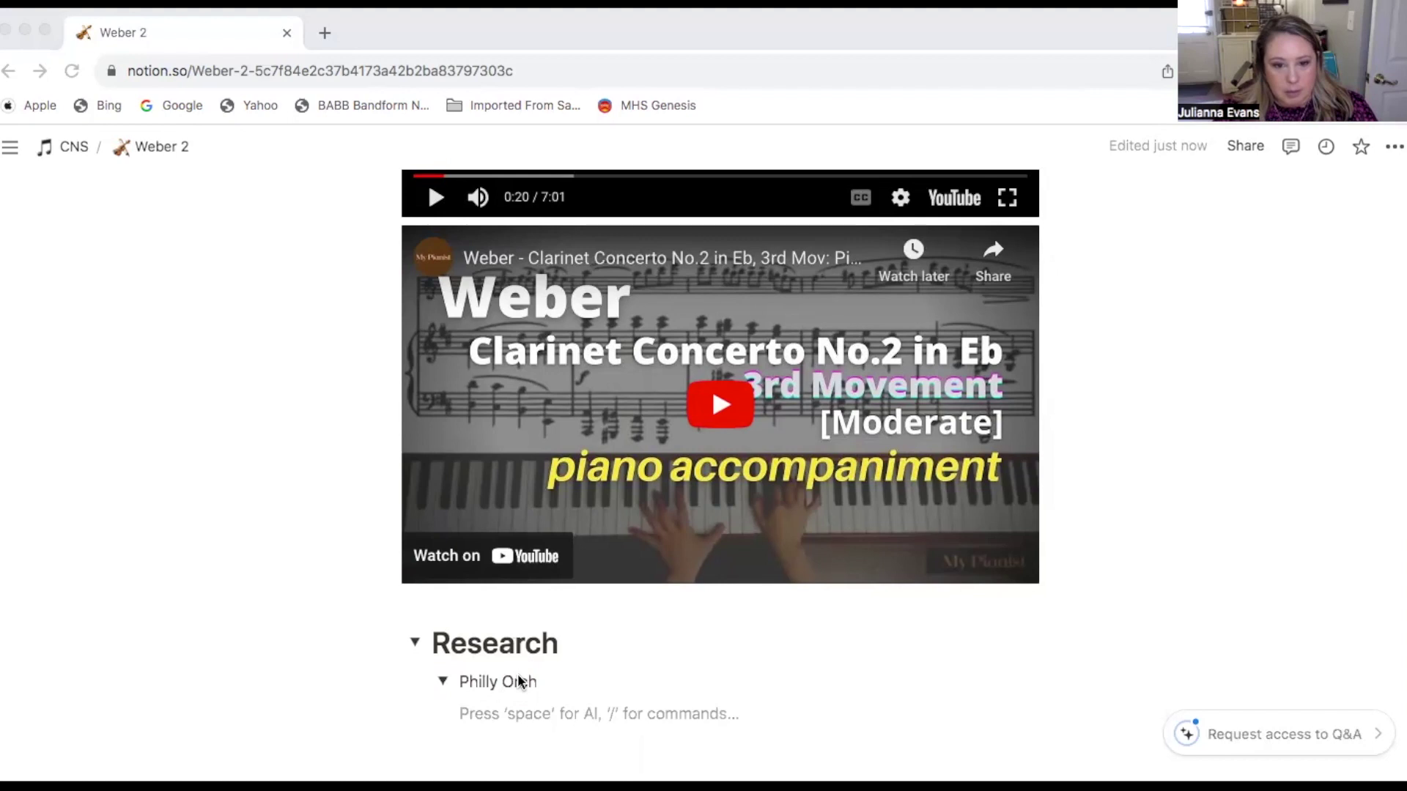
click(464, 715)
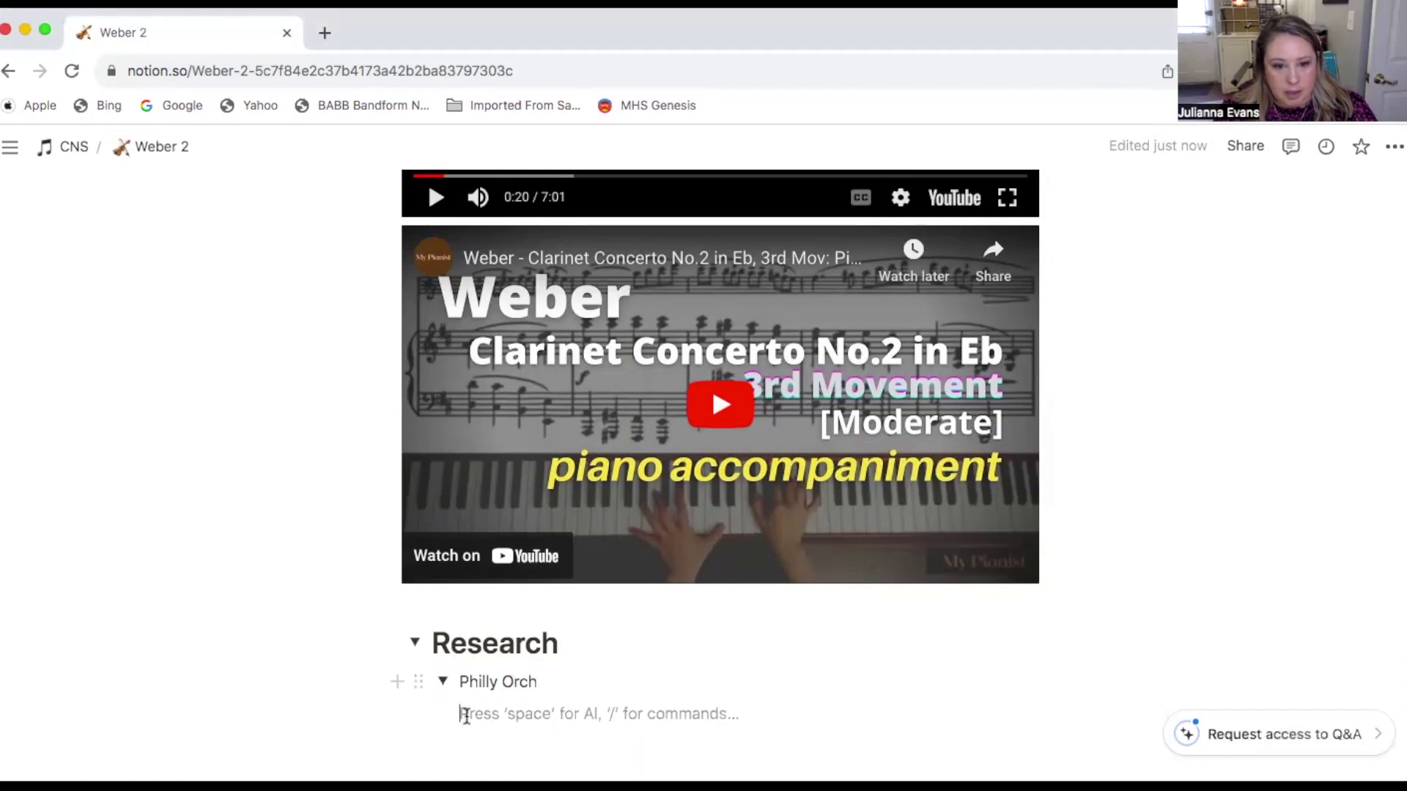
right_click(474, 718)
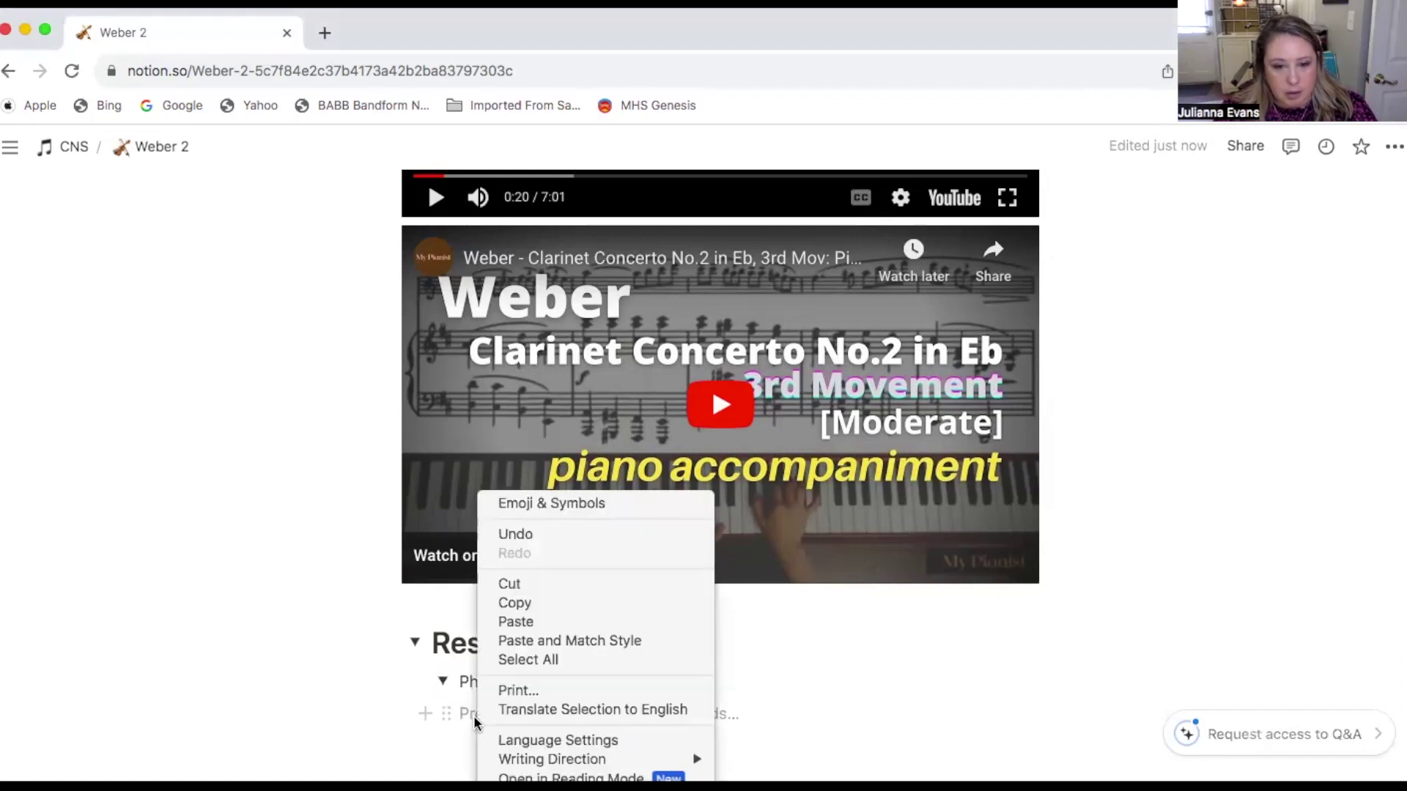
click(513, 622)
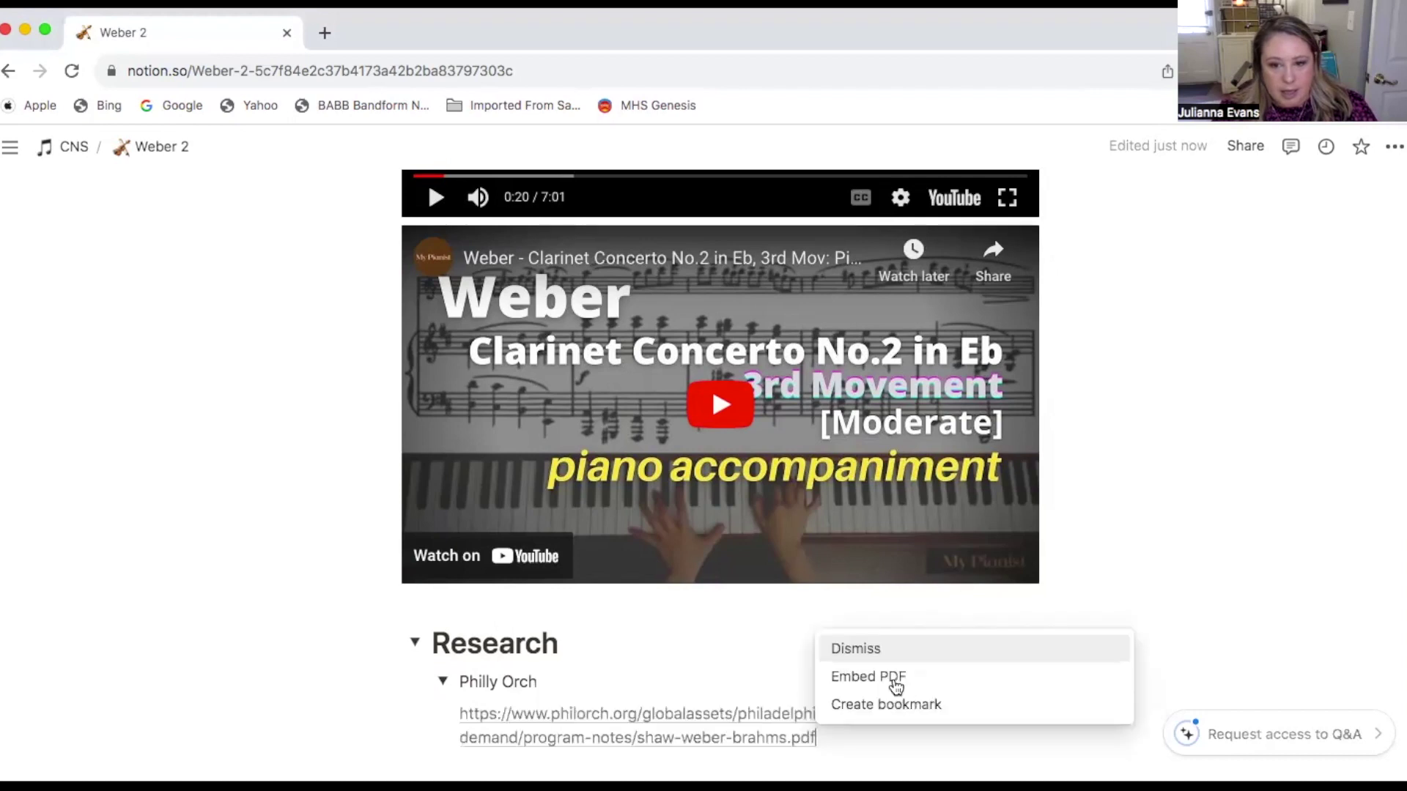
click(893, 681)
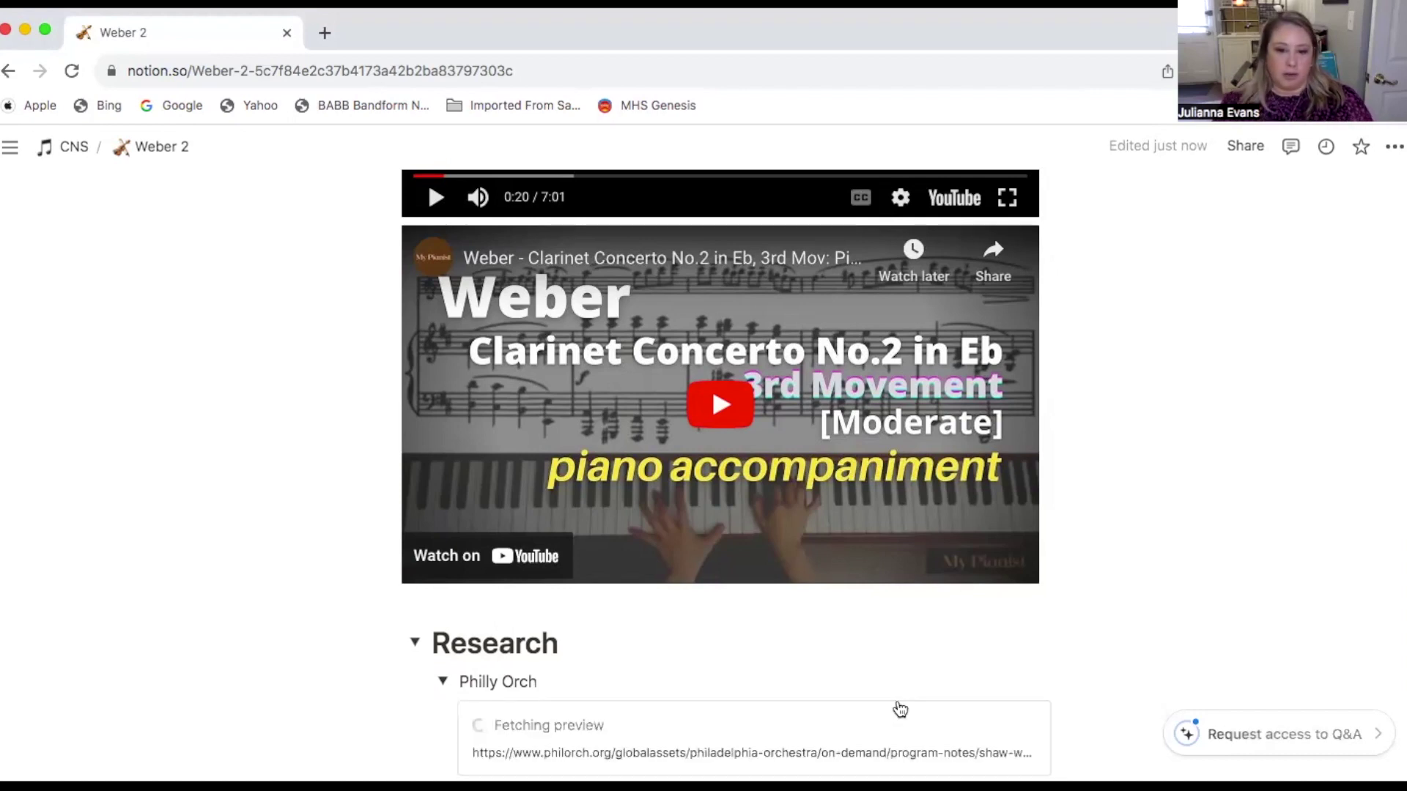
scroll(1072, 644, down, 3)
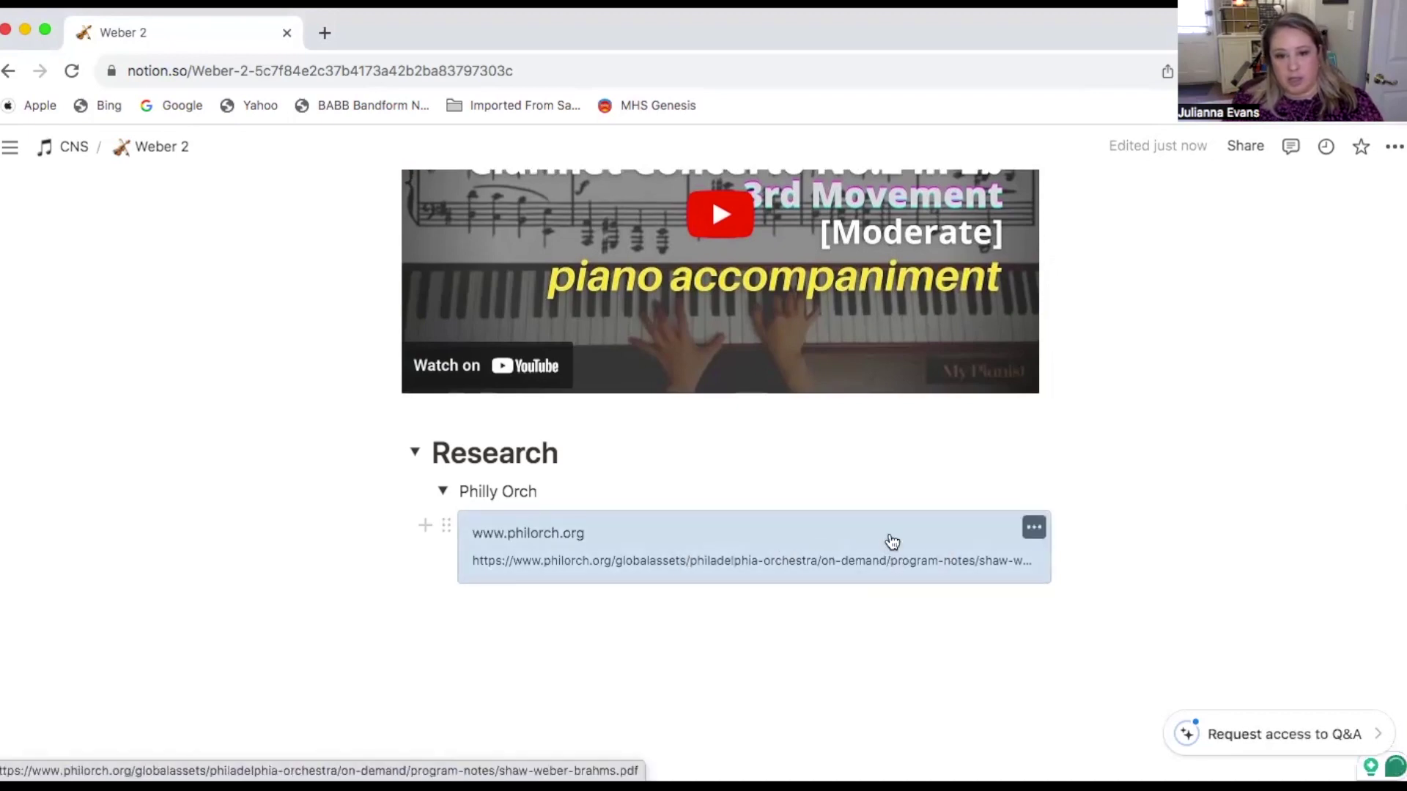
Step: Add a toggle list titled "What is a Polacca?" below the philorch.org bookmark, with an empty block inside
click(451, 613)
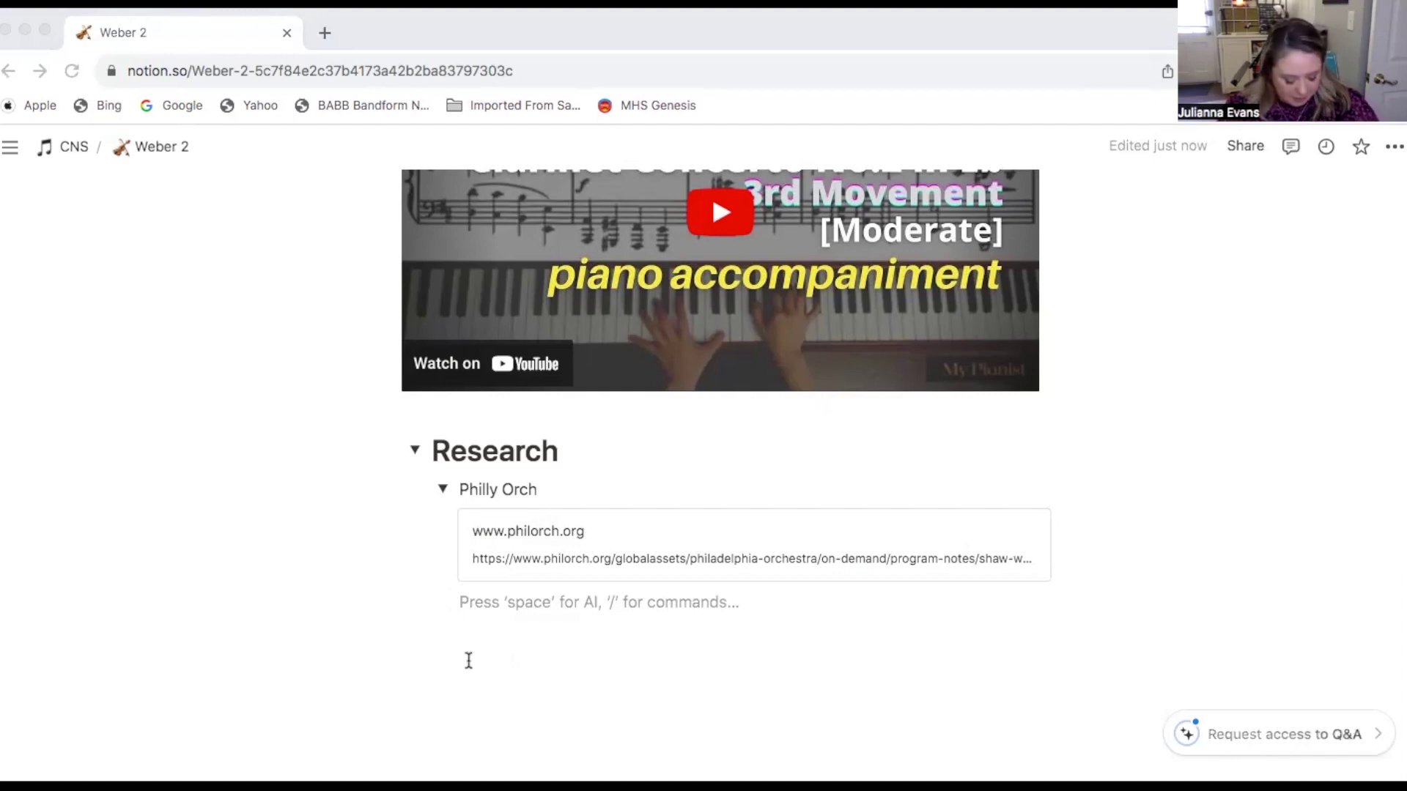
click(476, 606)
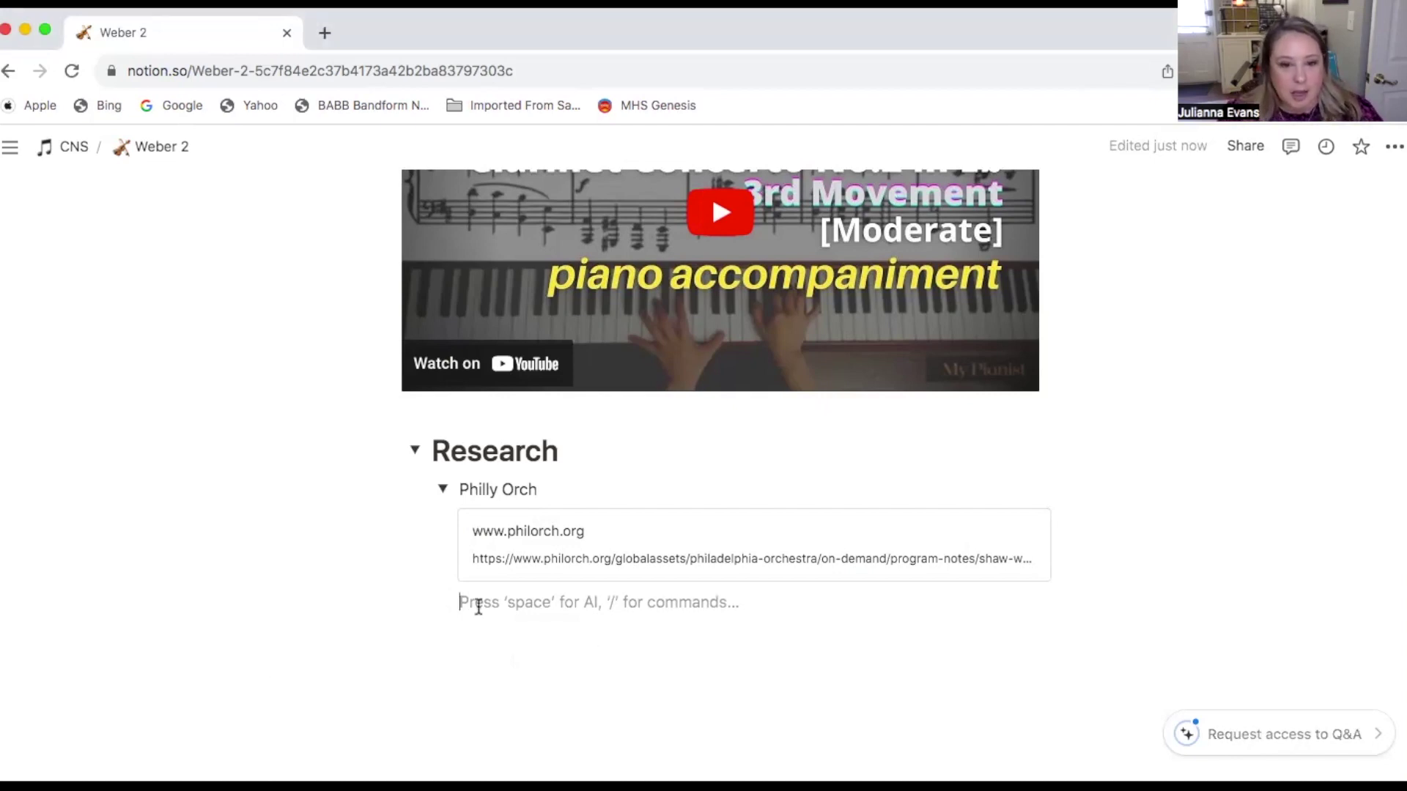
click(445, 607)
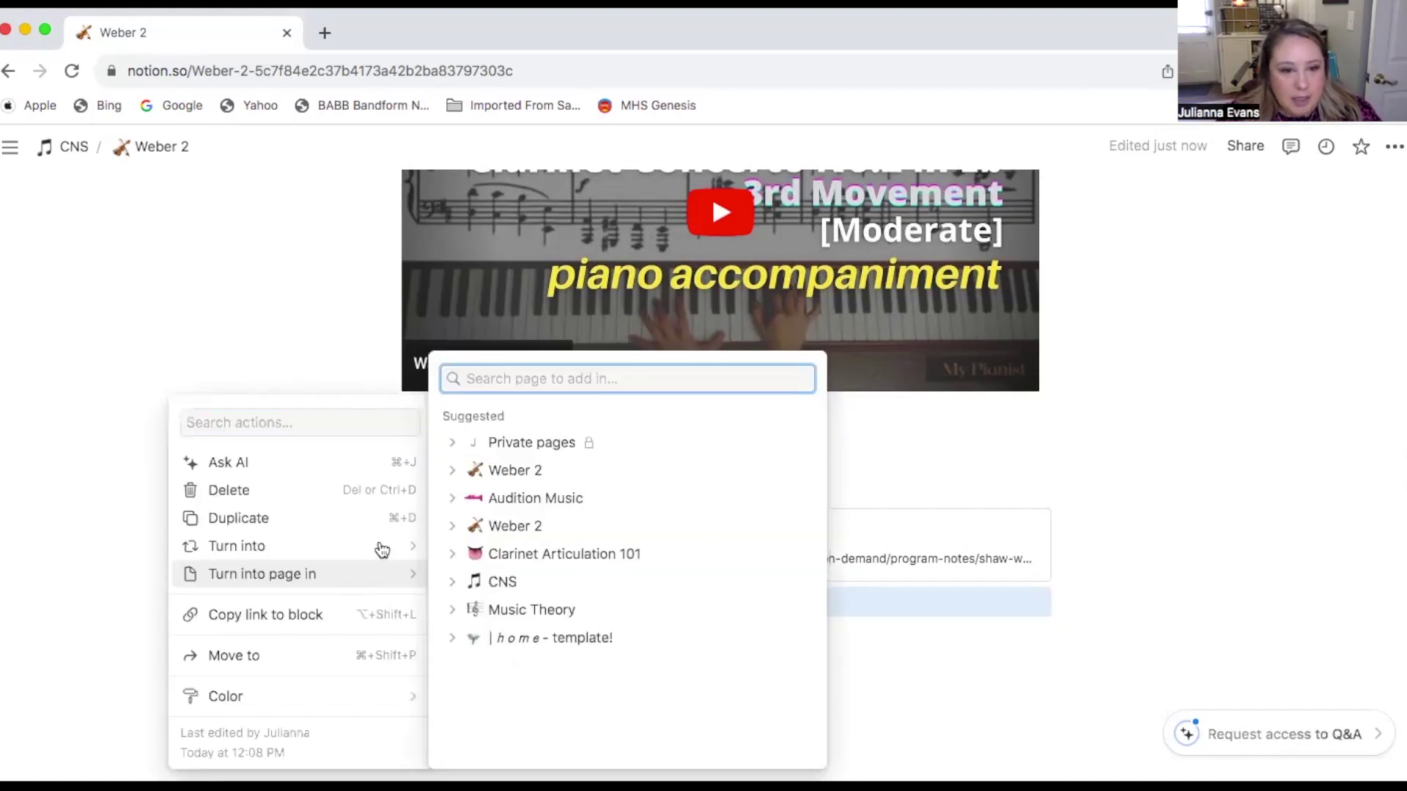
mouse_move(381, 547)
click(542, 549)
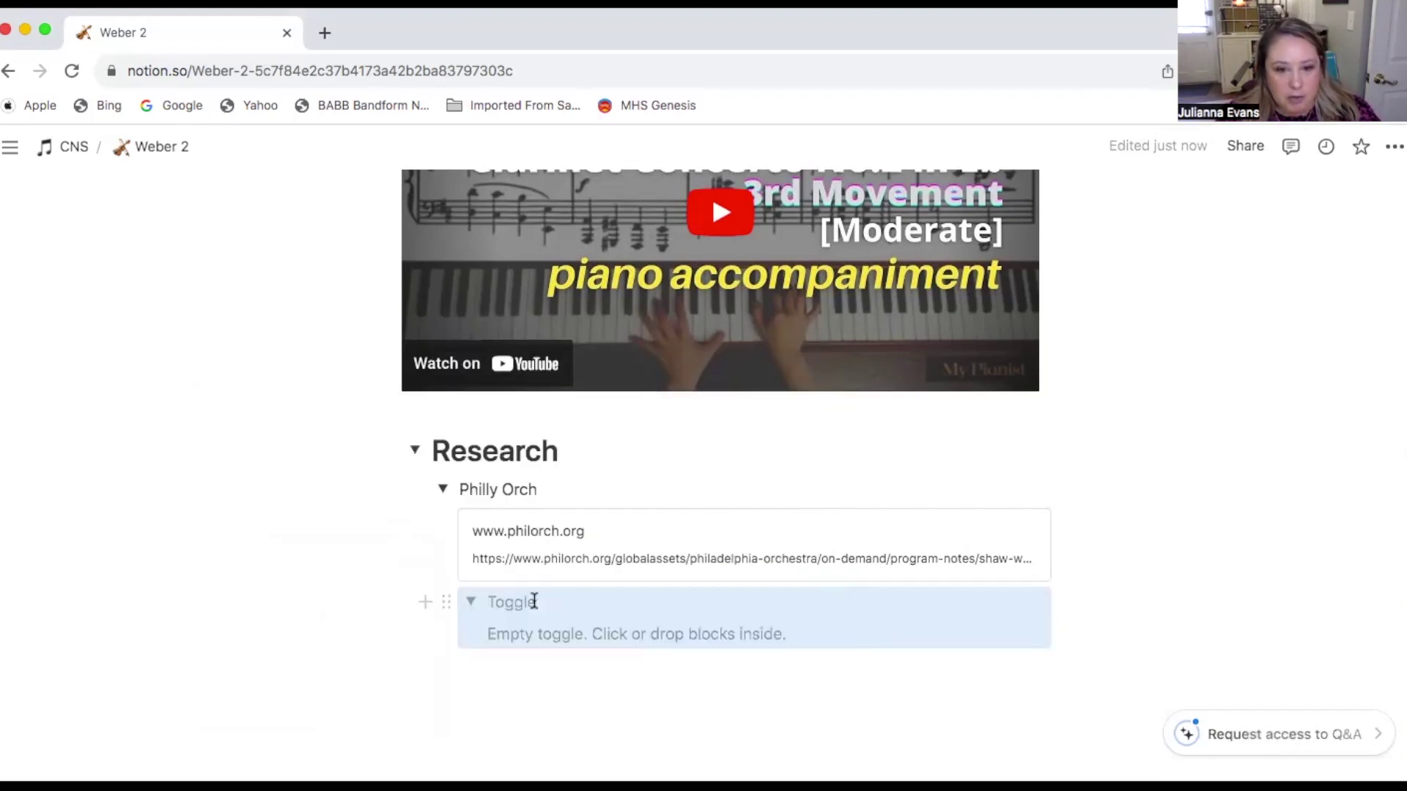
click(534, 601)
text(What is a Polacca?:)
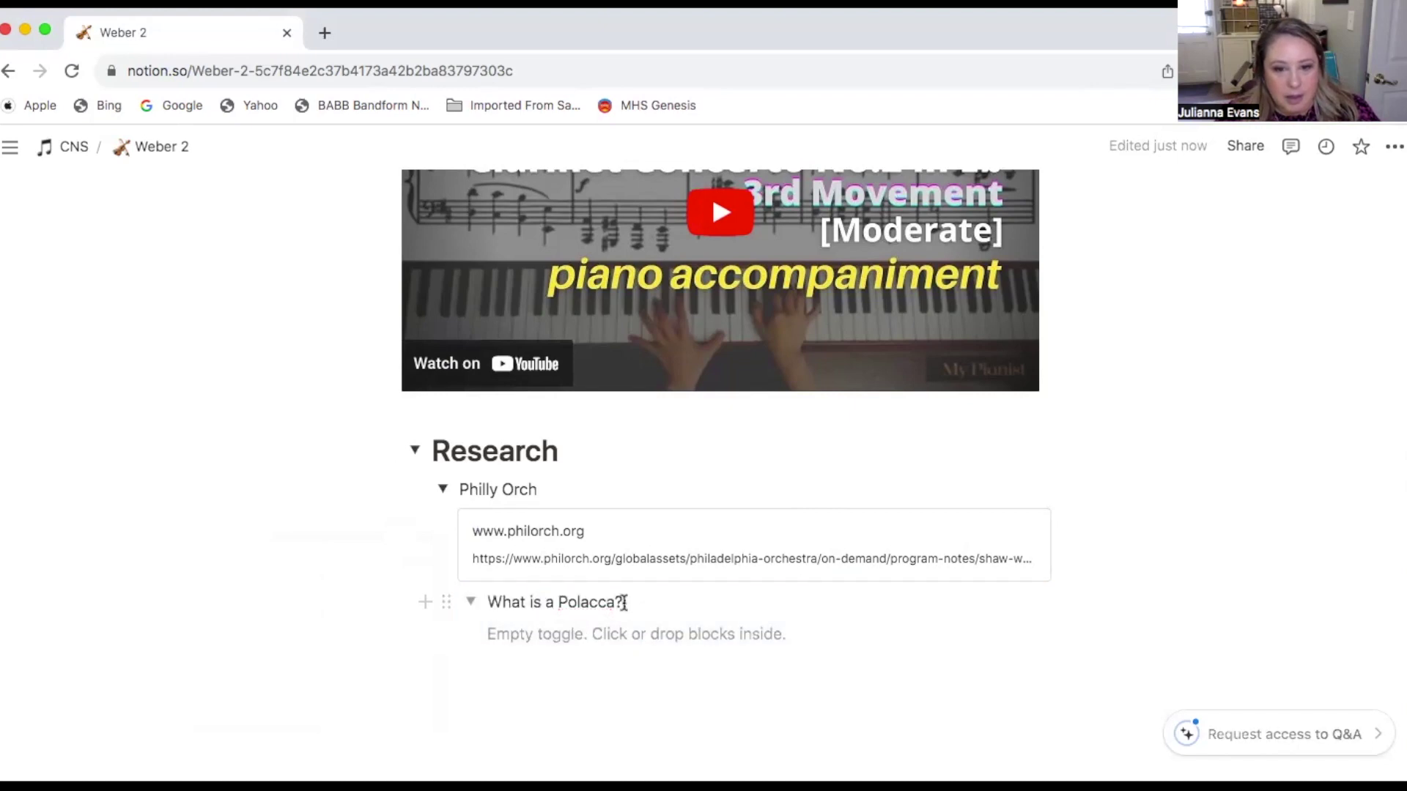
key(BackSpace)
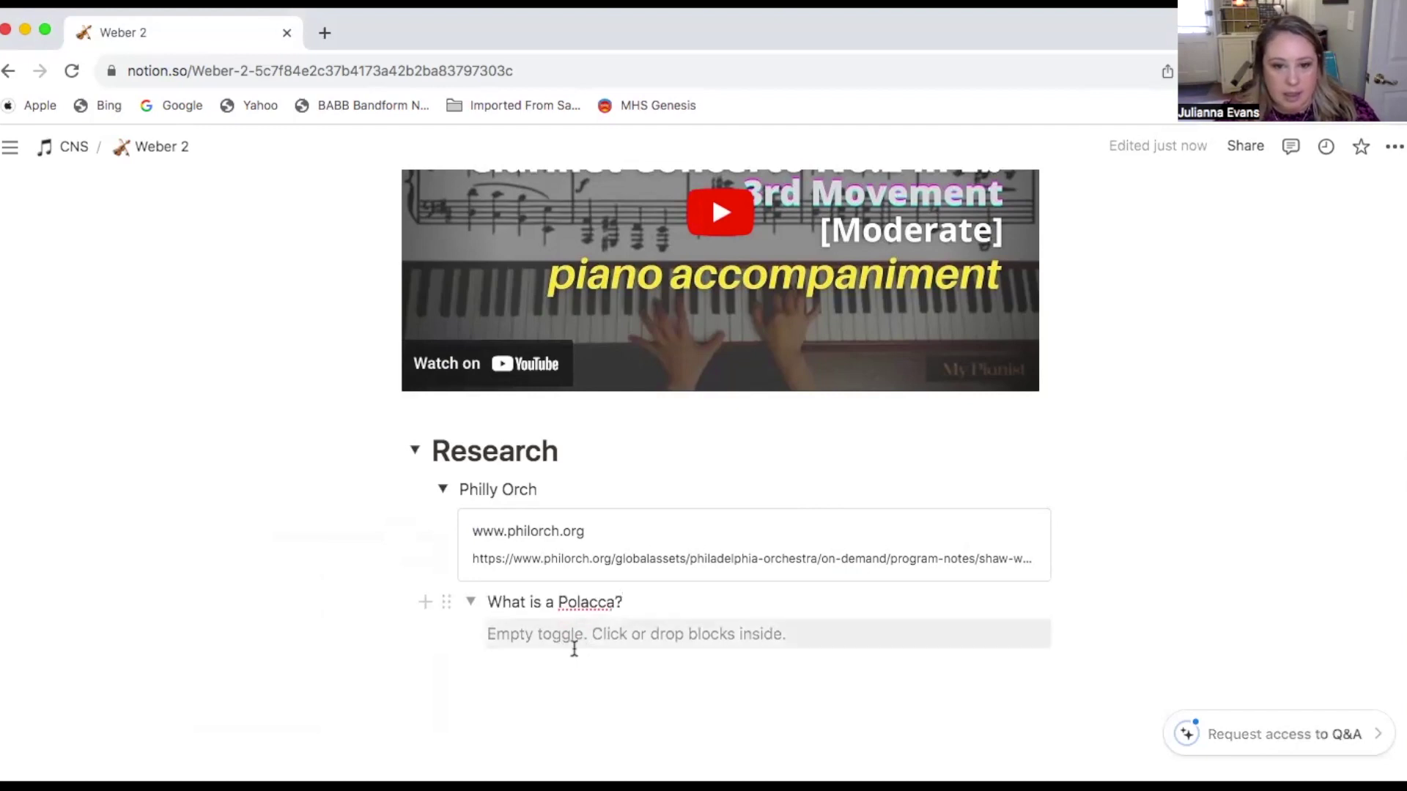
key(Return)
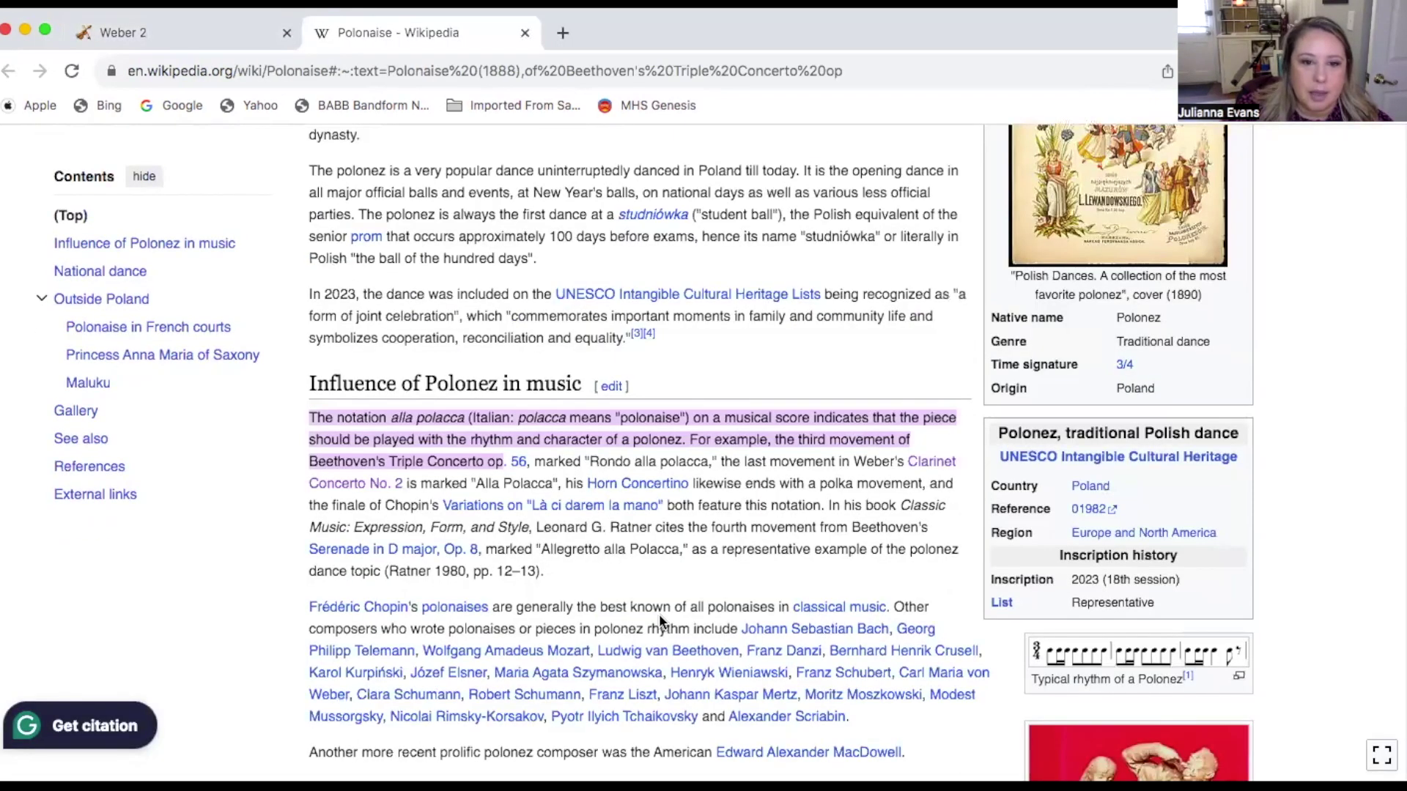
Step: Look through the Wikipedia Polonaise article, including its introduction and the Influence of Polonez in music section
scroll(658, 614, down, 1)
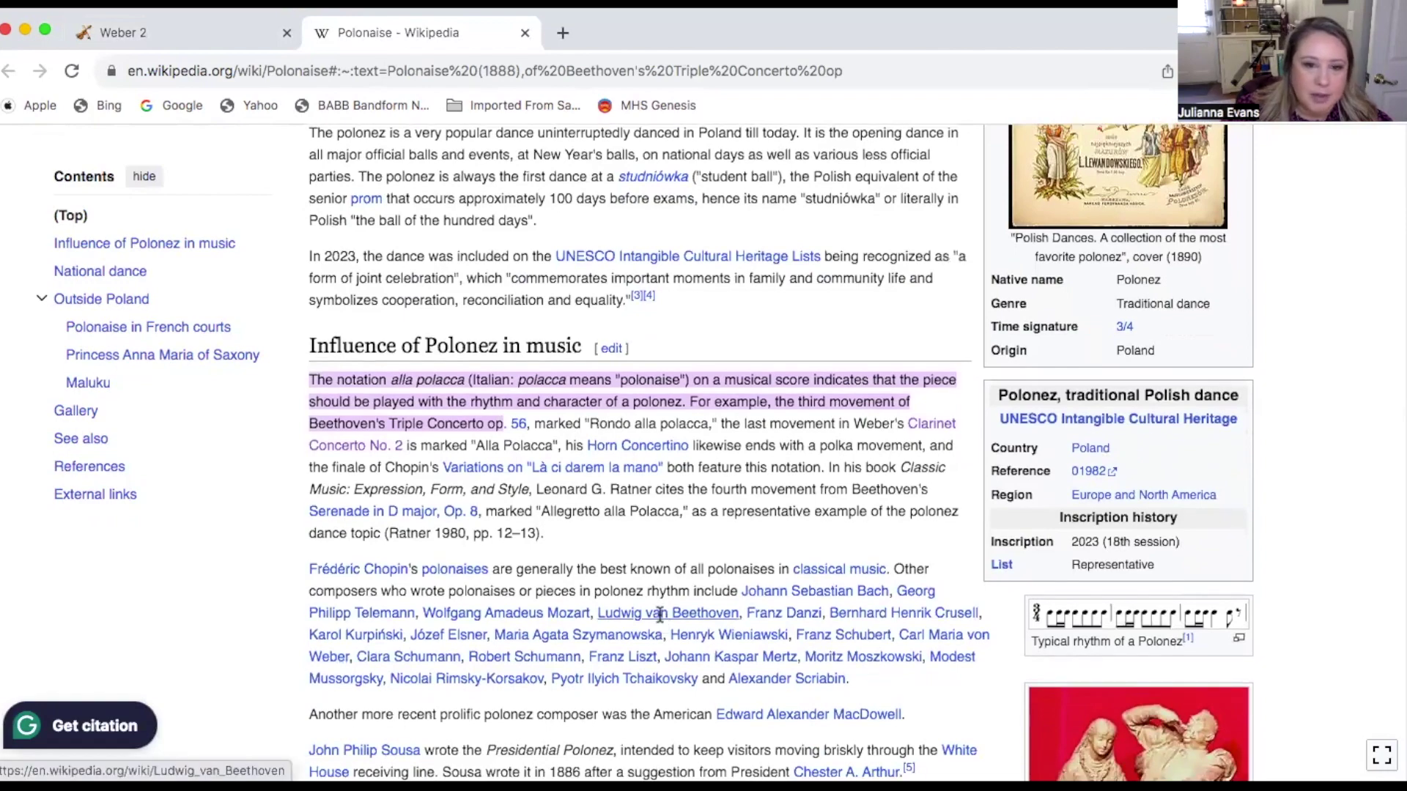
scroll(660, 616, down, 4)
scroll(659, 614, up, 5)
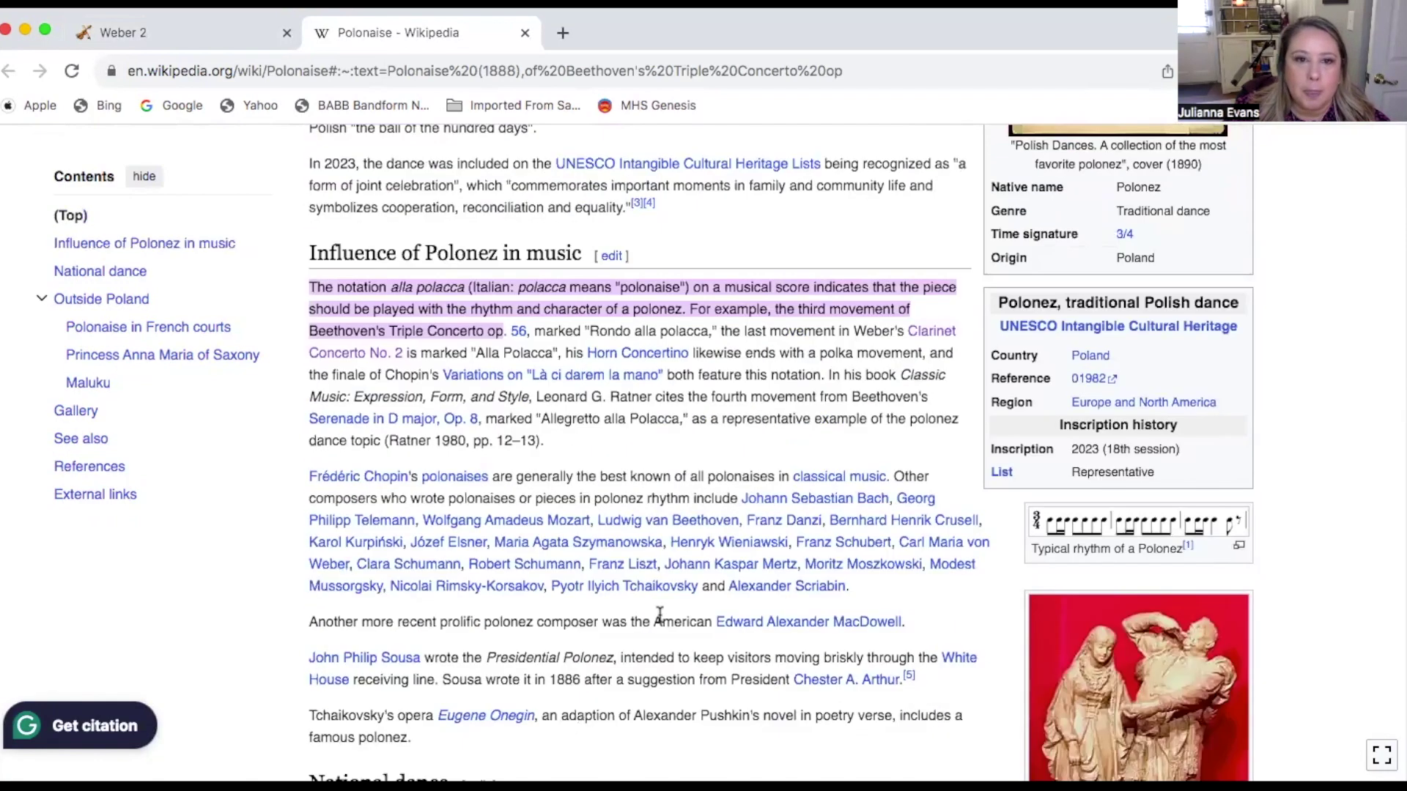
scroll(659, 616, up, 6)
scroll(659, 616, down, 3)
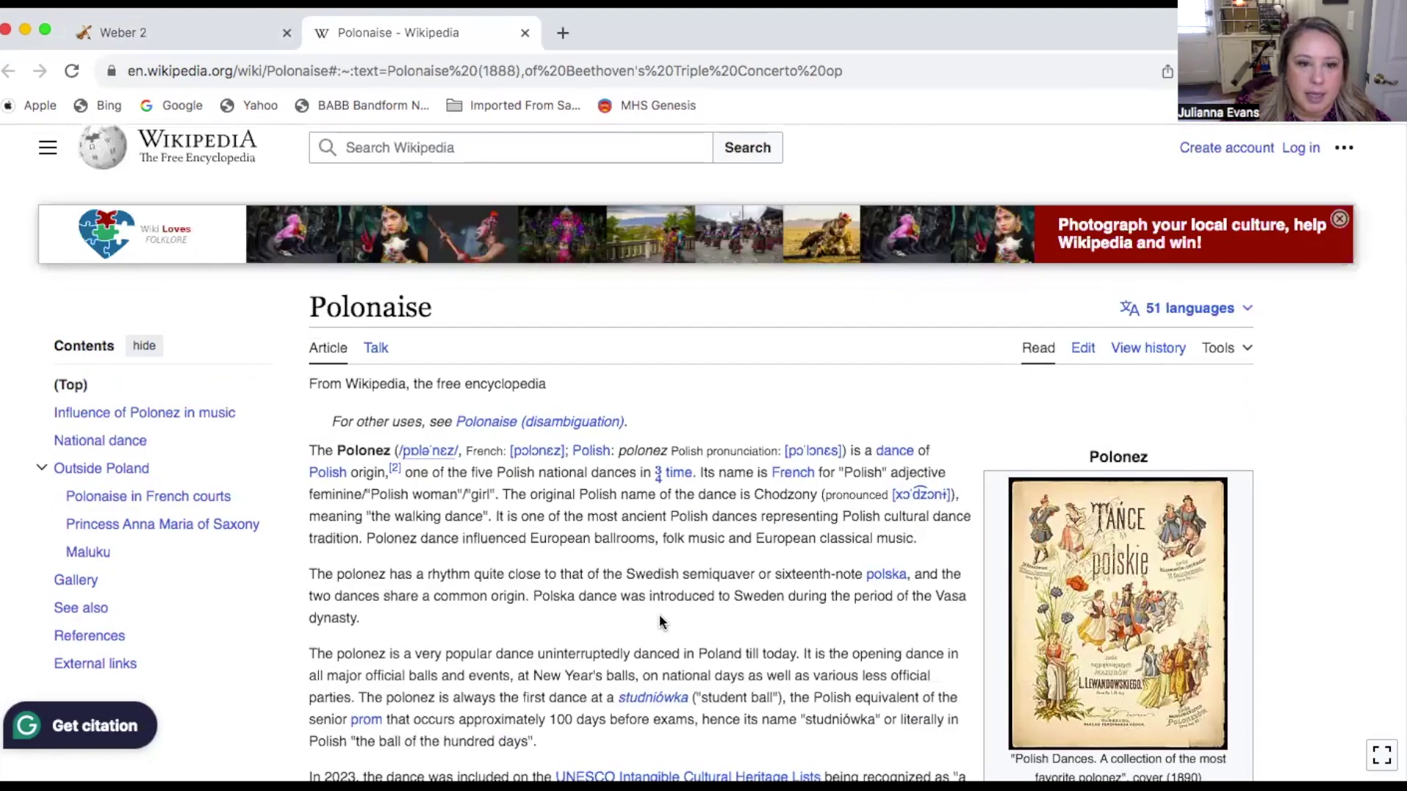
scroll(660, 616, down, 4)
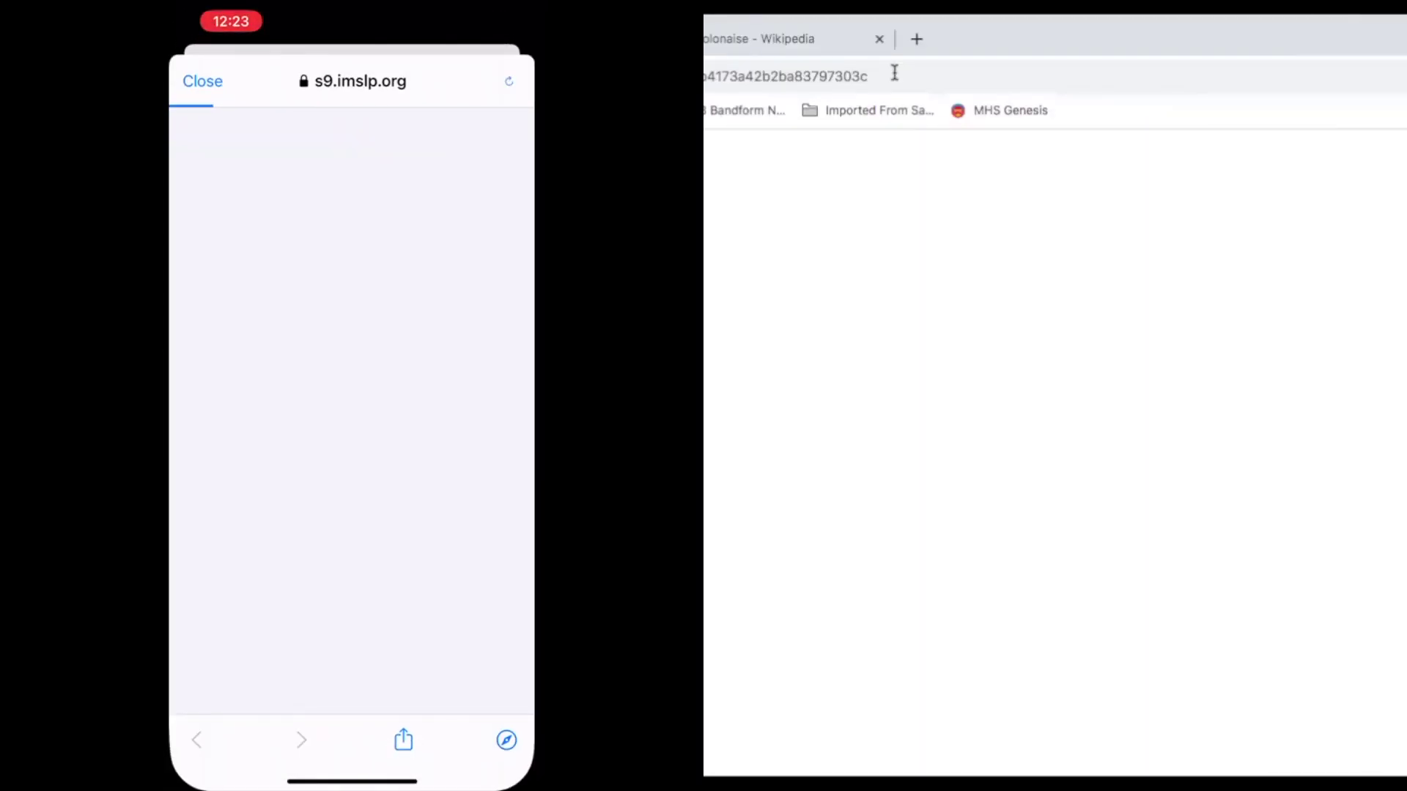
Step: Page through the IMSLP piano score PDF on the phone, close it and check the IMSLP toggle on the Weber 2 page
scroll(352, 366, down, 10)
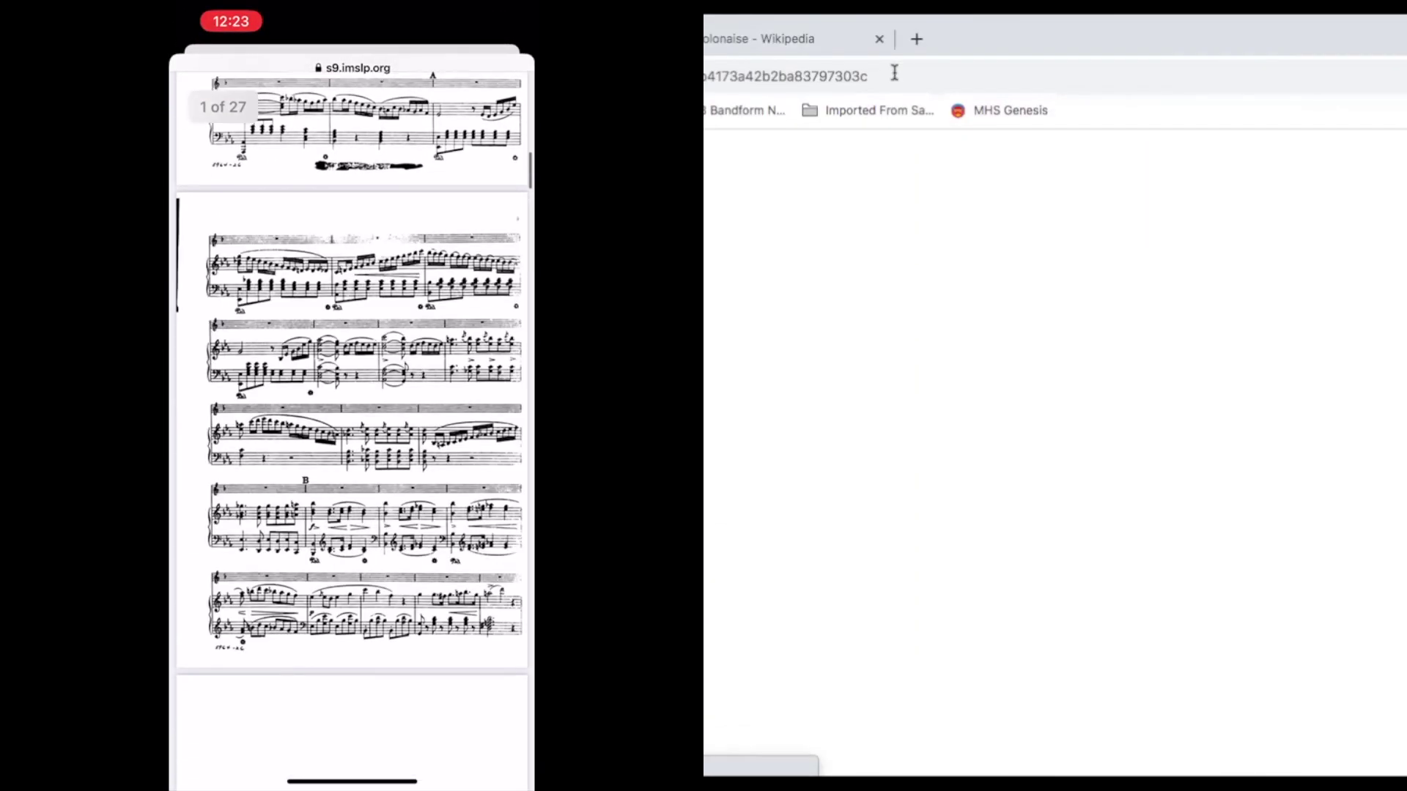
scroll(352, 366, down, 10)
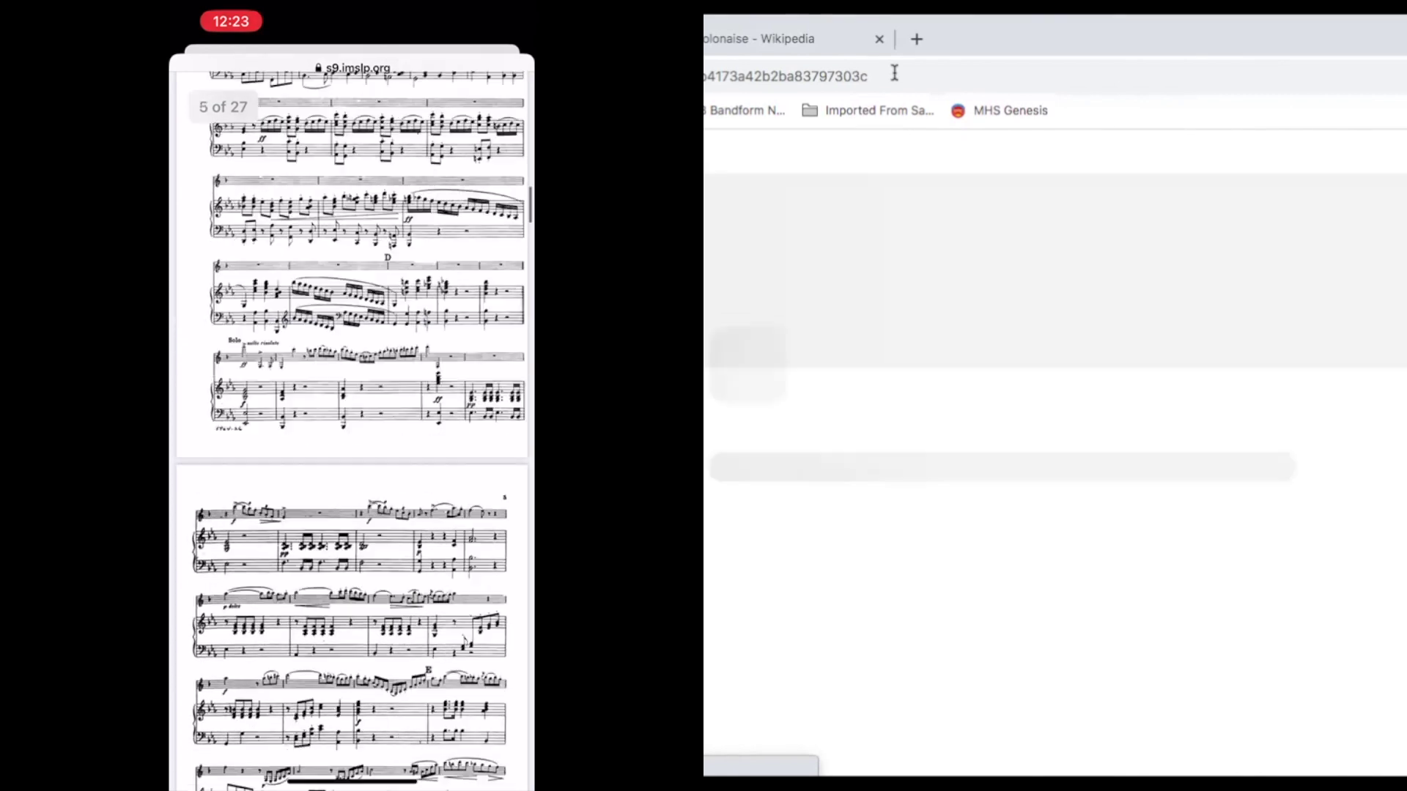
scroll(352, 367, up, 10)
click(202, 80)
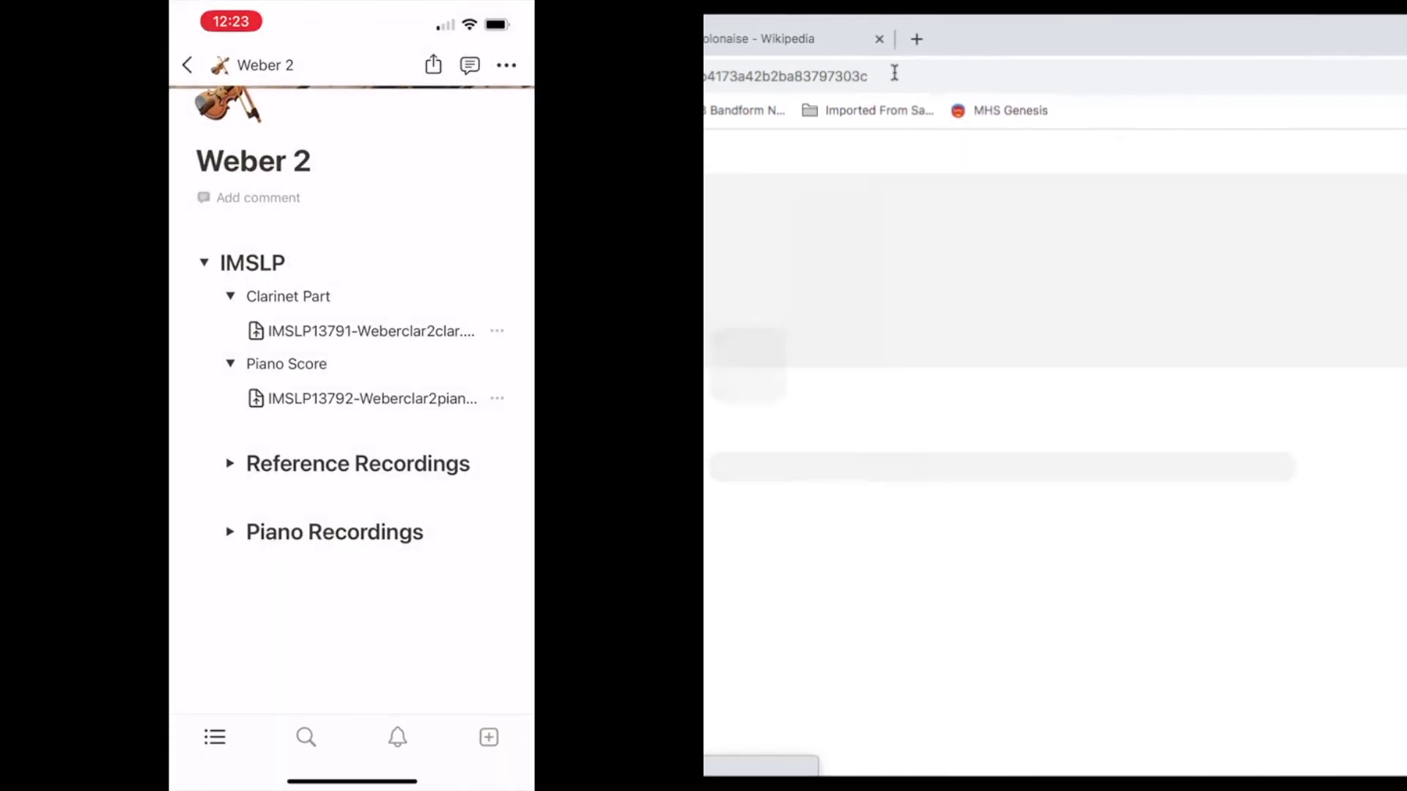
click(205, 262)
click(203, 269)
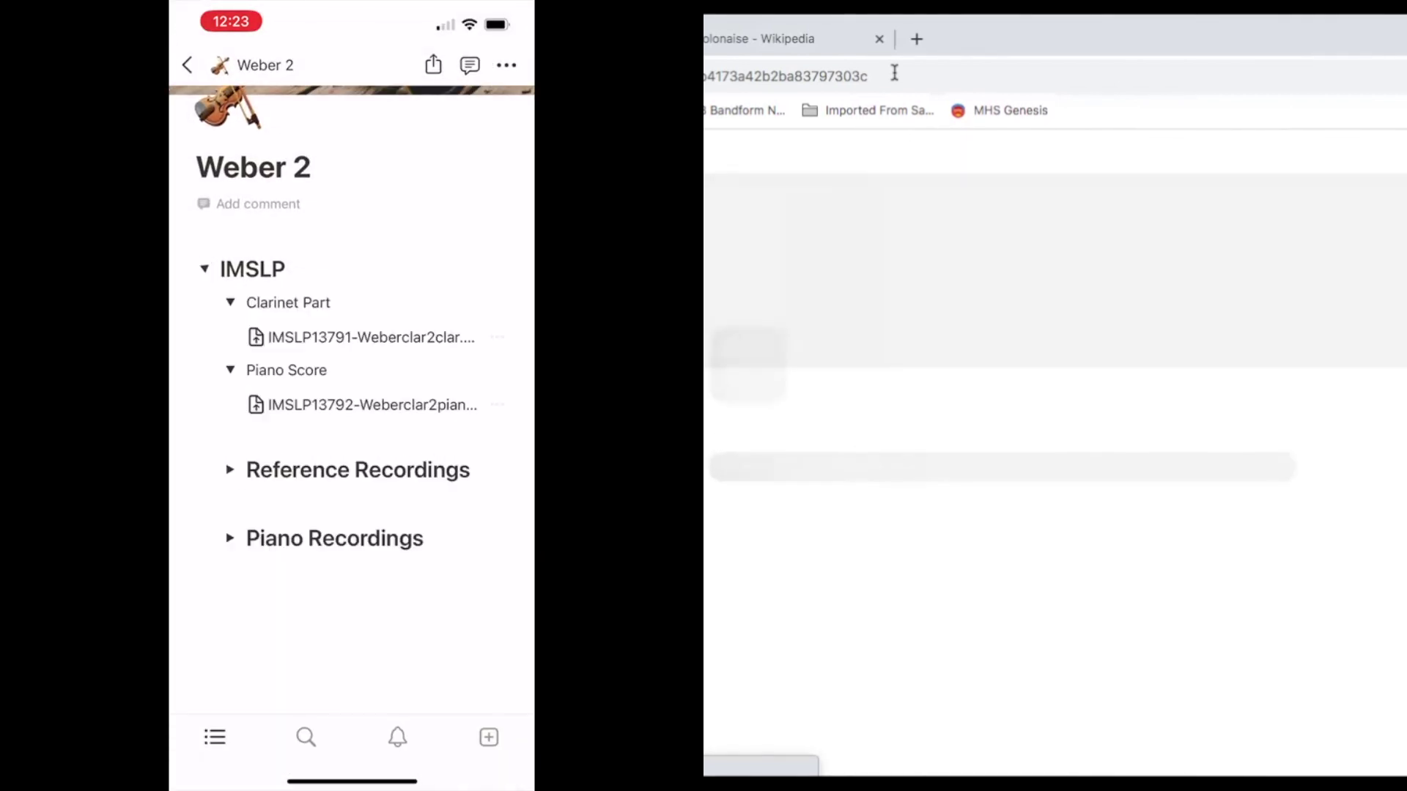
Step: Expand Reference Recordings and its three performer toggles to check the embedded videos, then collapse the second and third performers
click(230, 470)
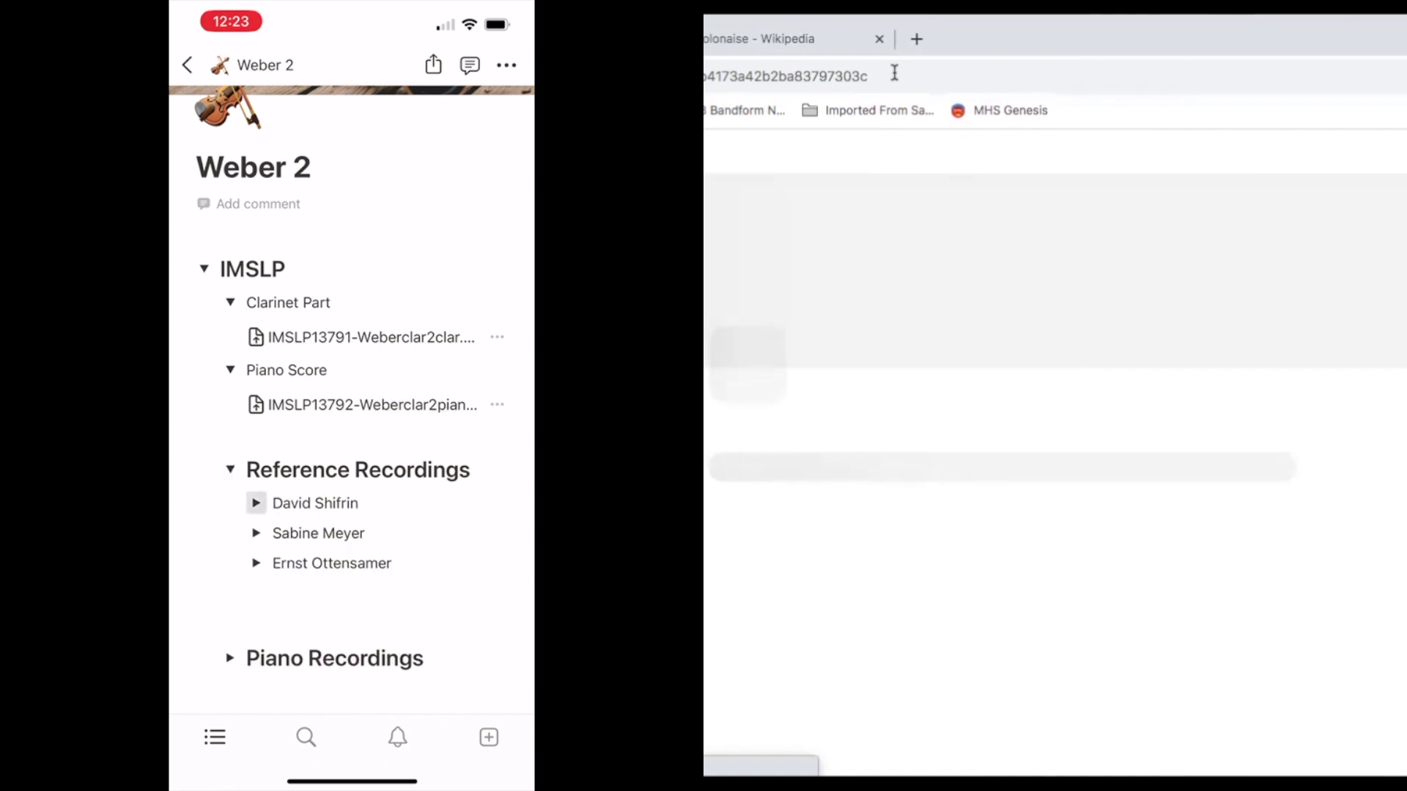
click(255, 502)
click(256, 666)
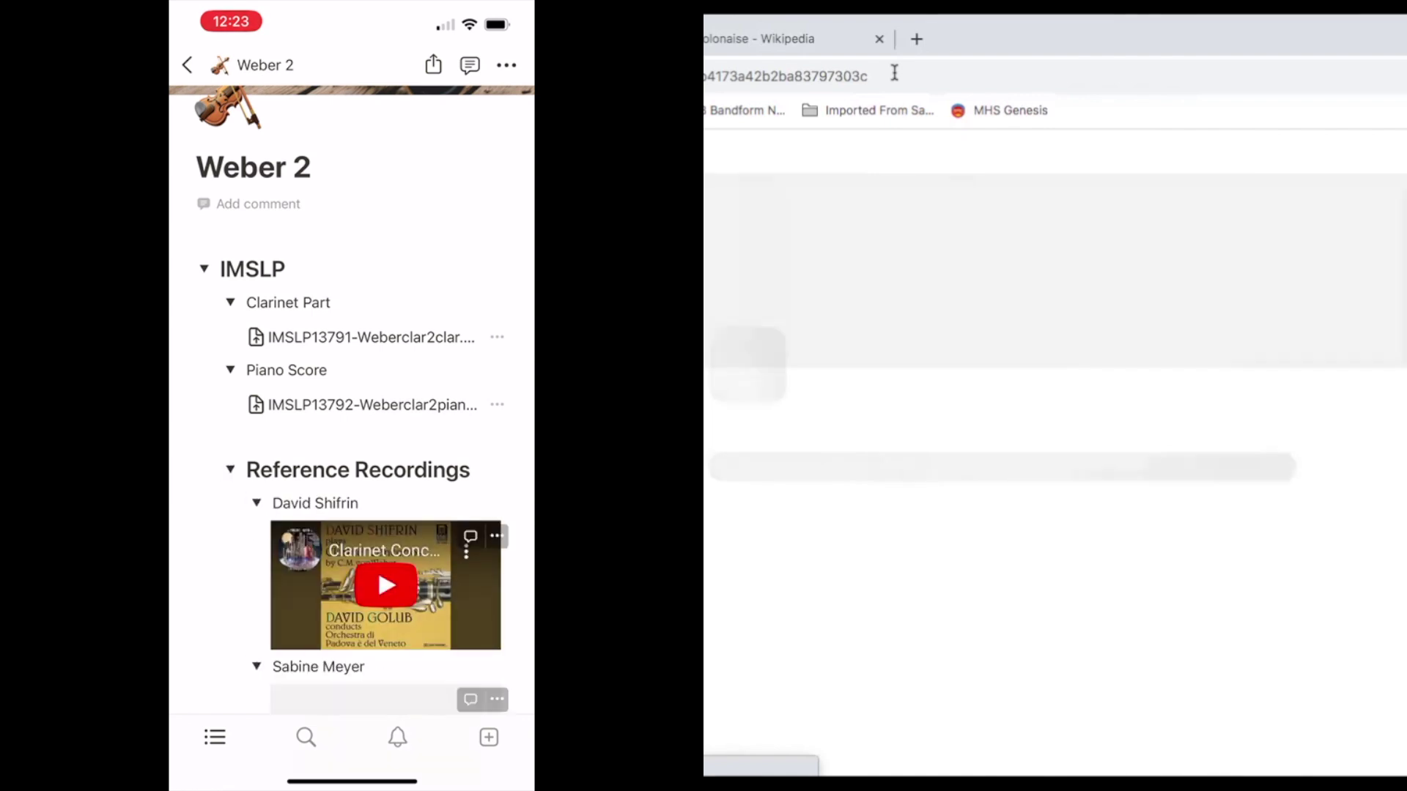
scroll(352, 439, down, 5)
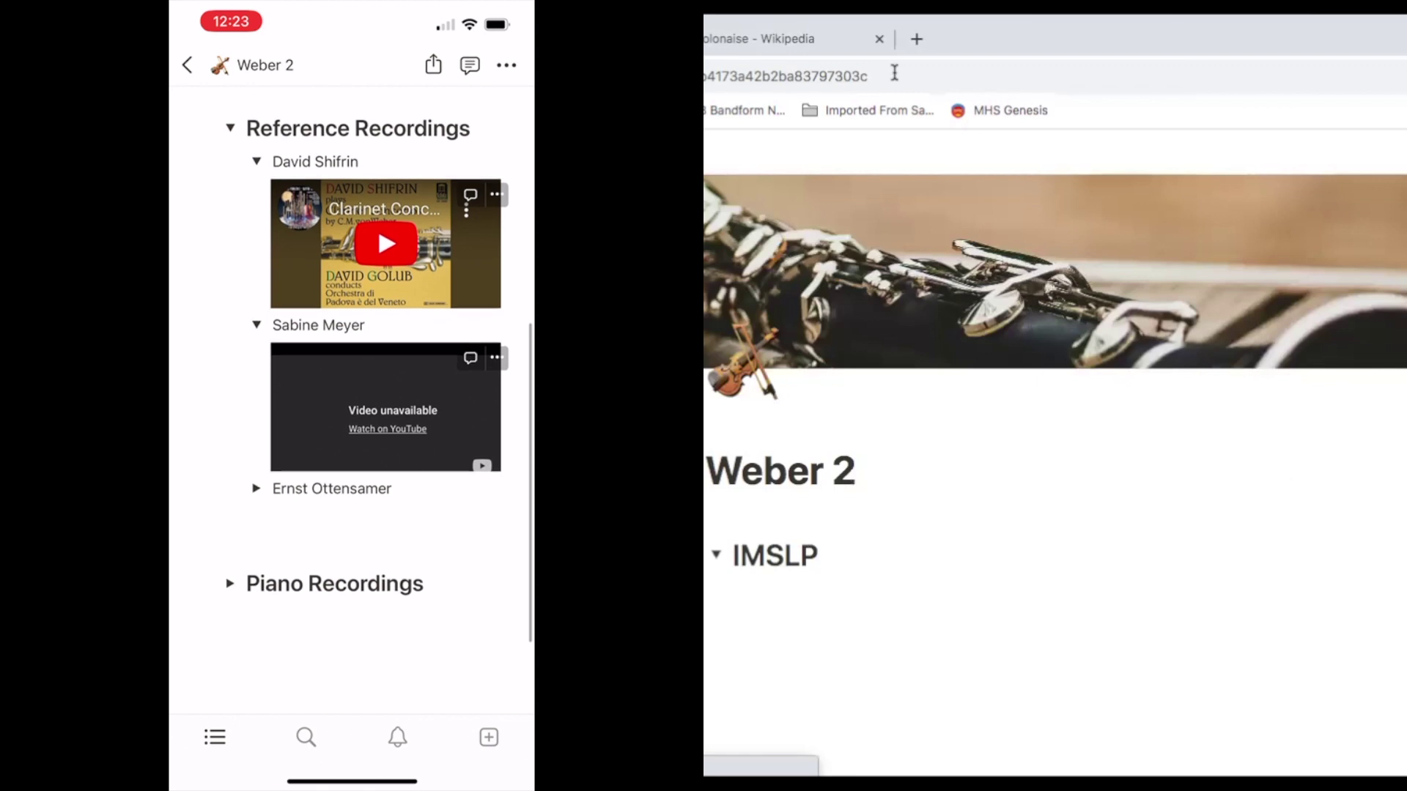
click(255, 483)
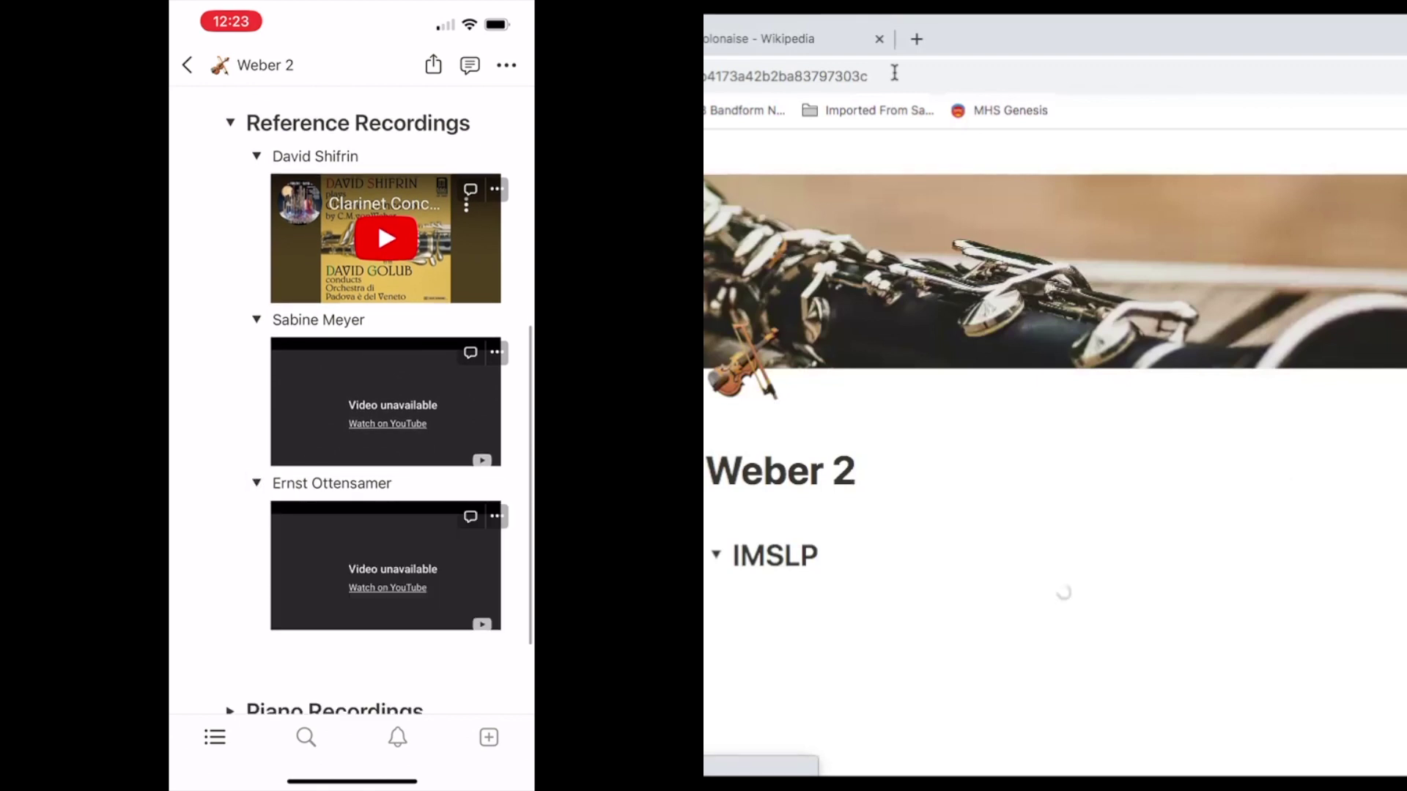
click(256, 482)
click(256, 319)
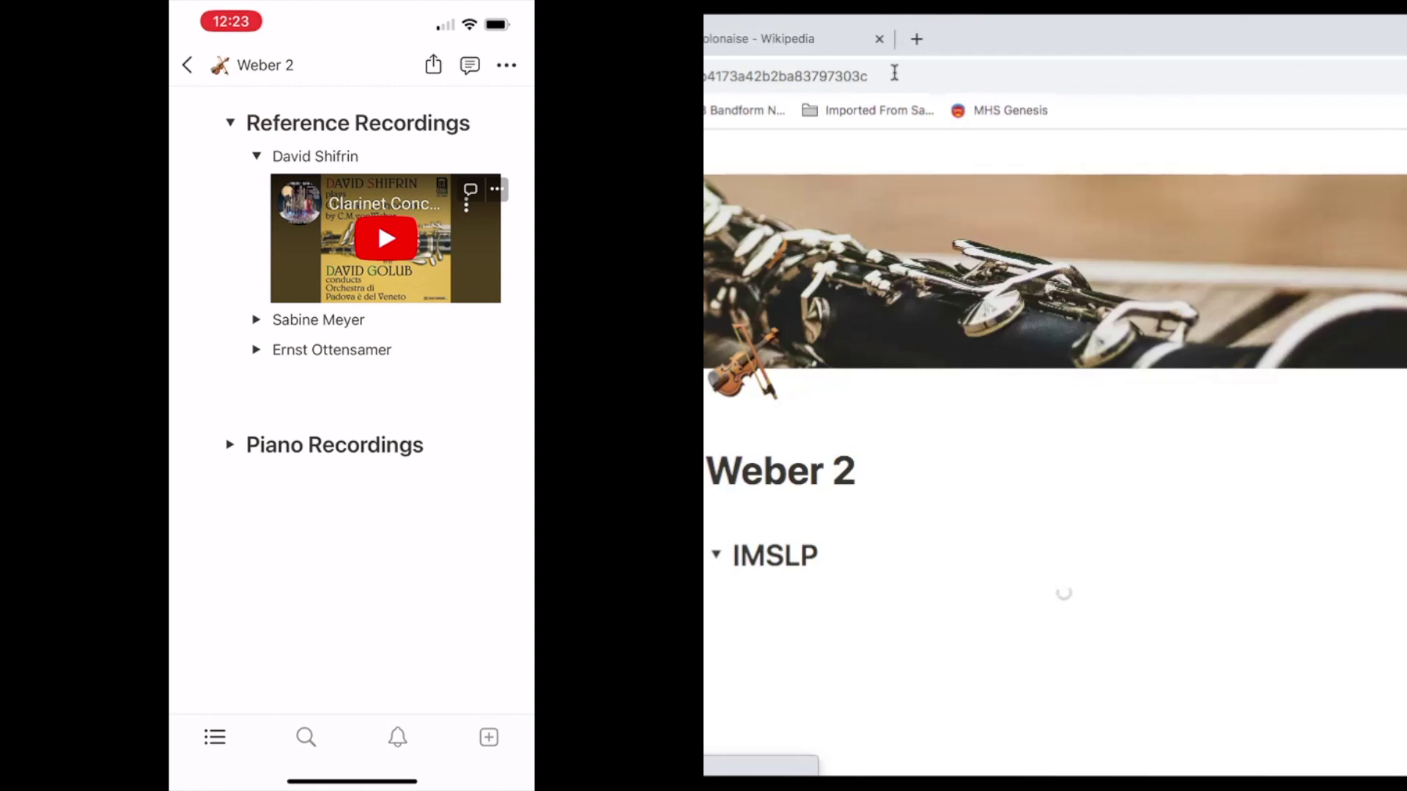
Step: Expand Piano Recordings, then Research with its nested Philly Orch and "What is a Polacca?" toggles, to check their contents
click(229, 445)
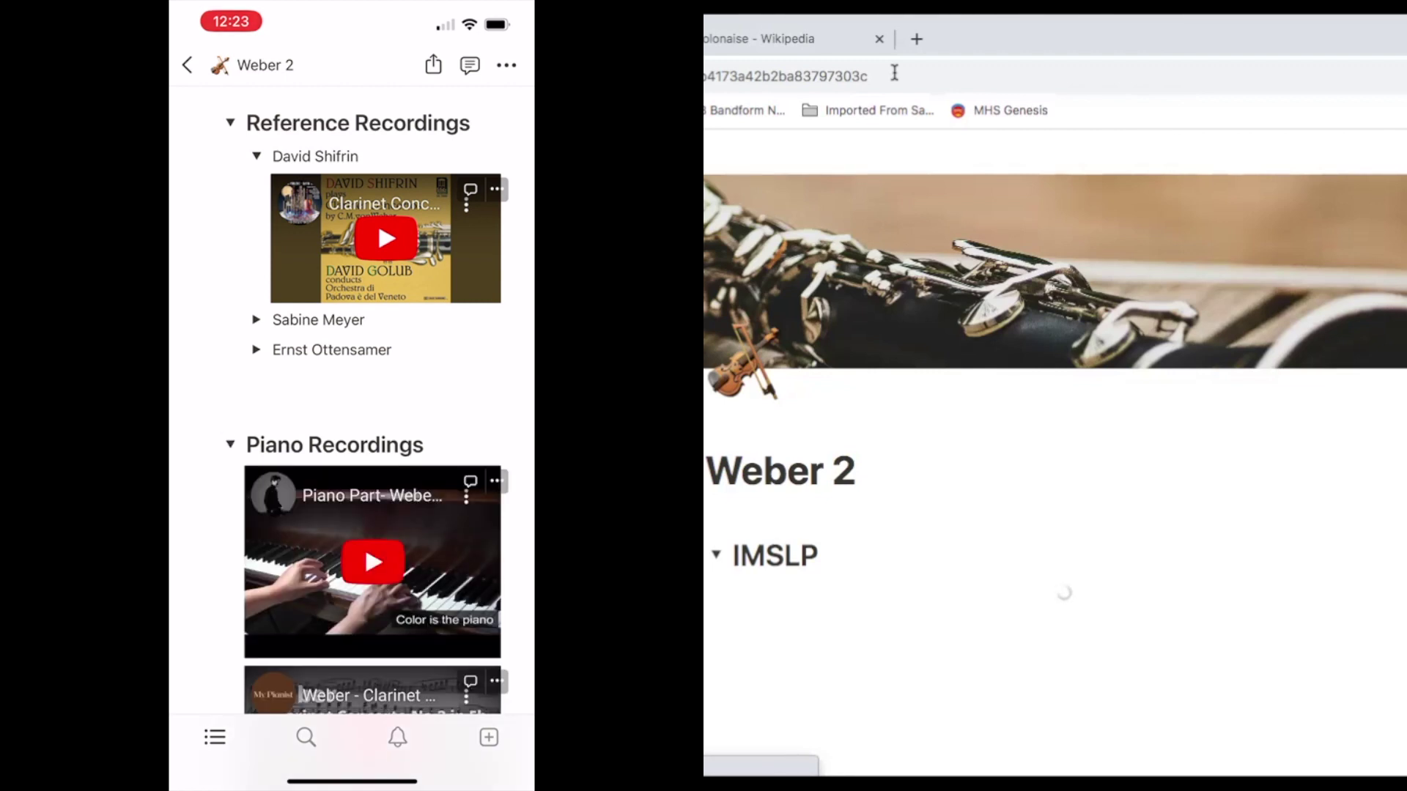
scroll(352, 403, down, 5)
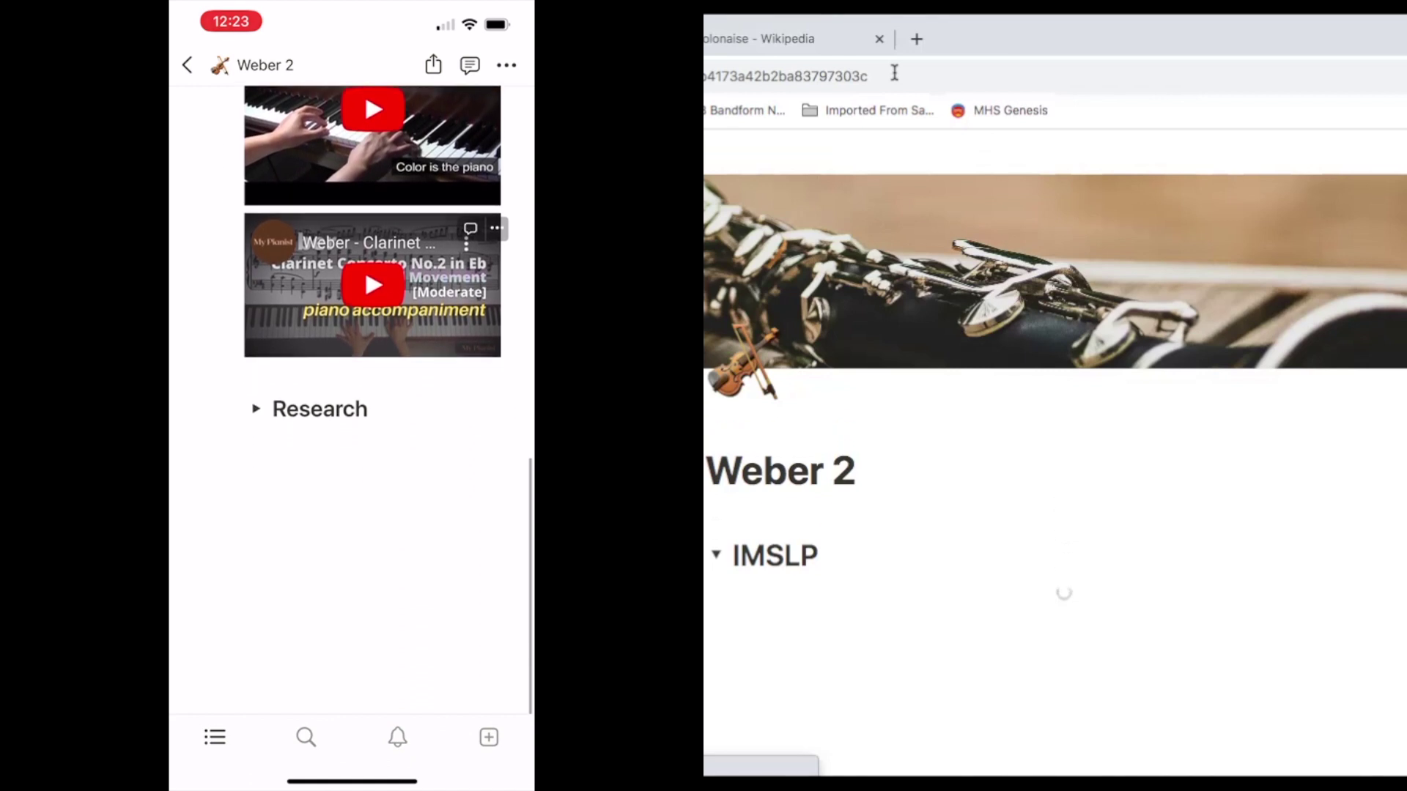
click(256, 400)
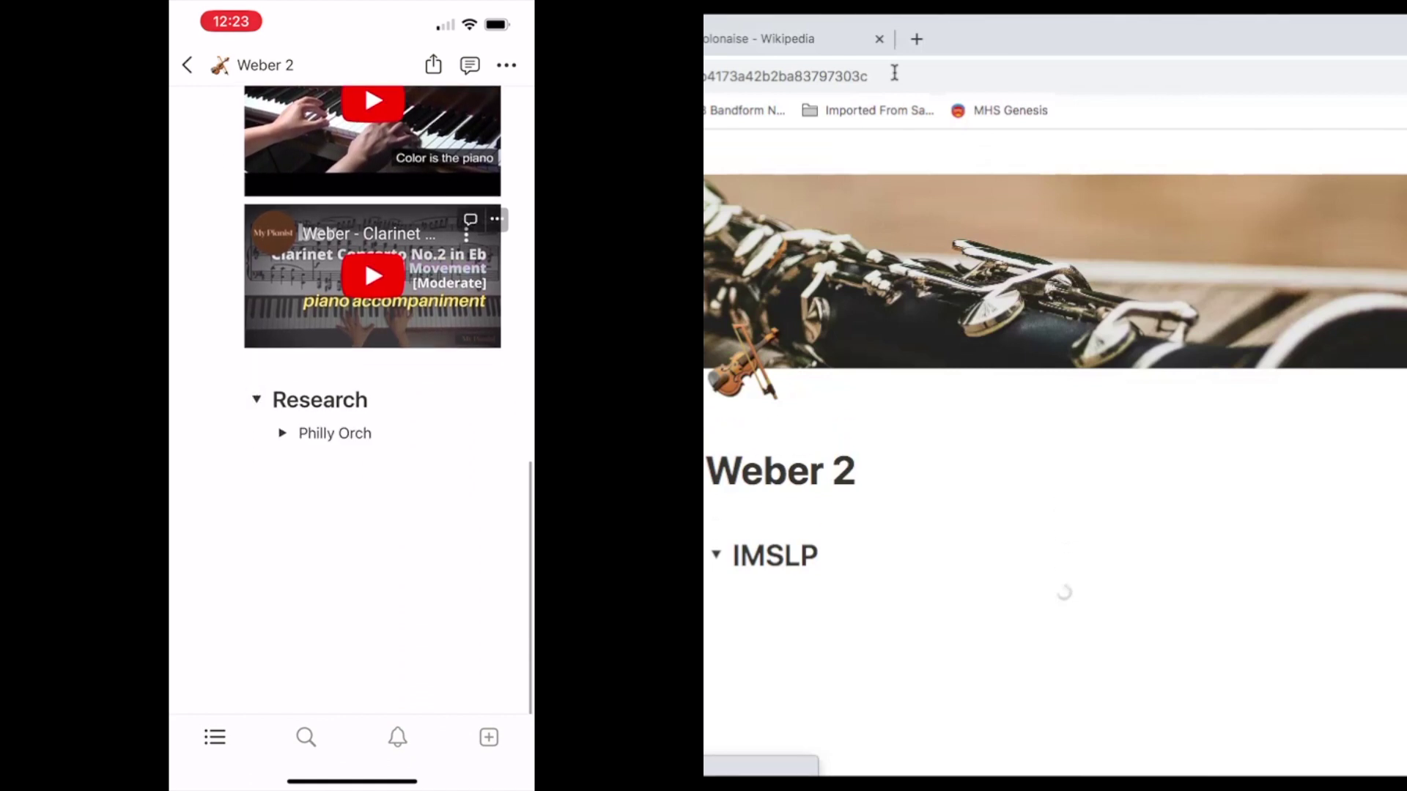
click(282, 433)
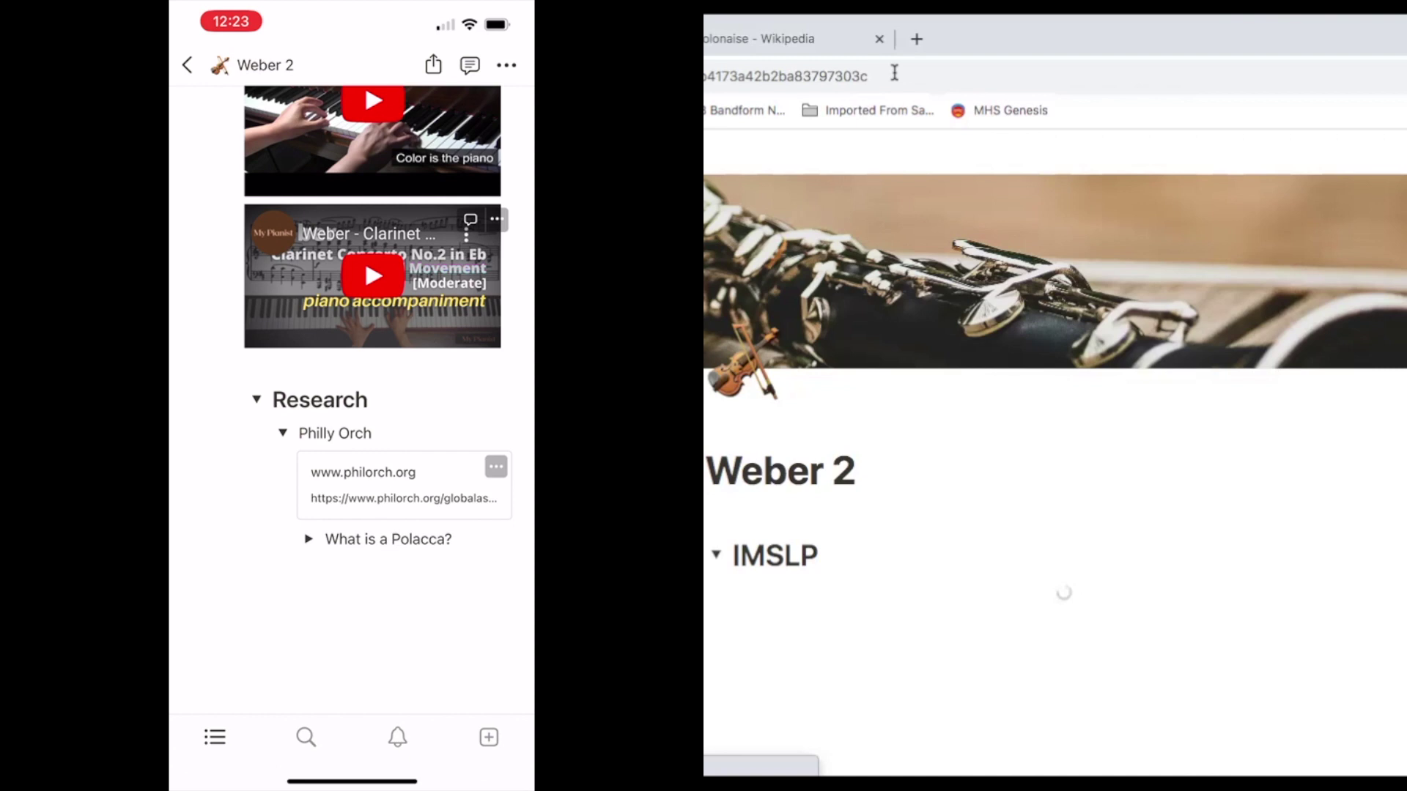
click(308, 539)
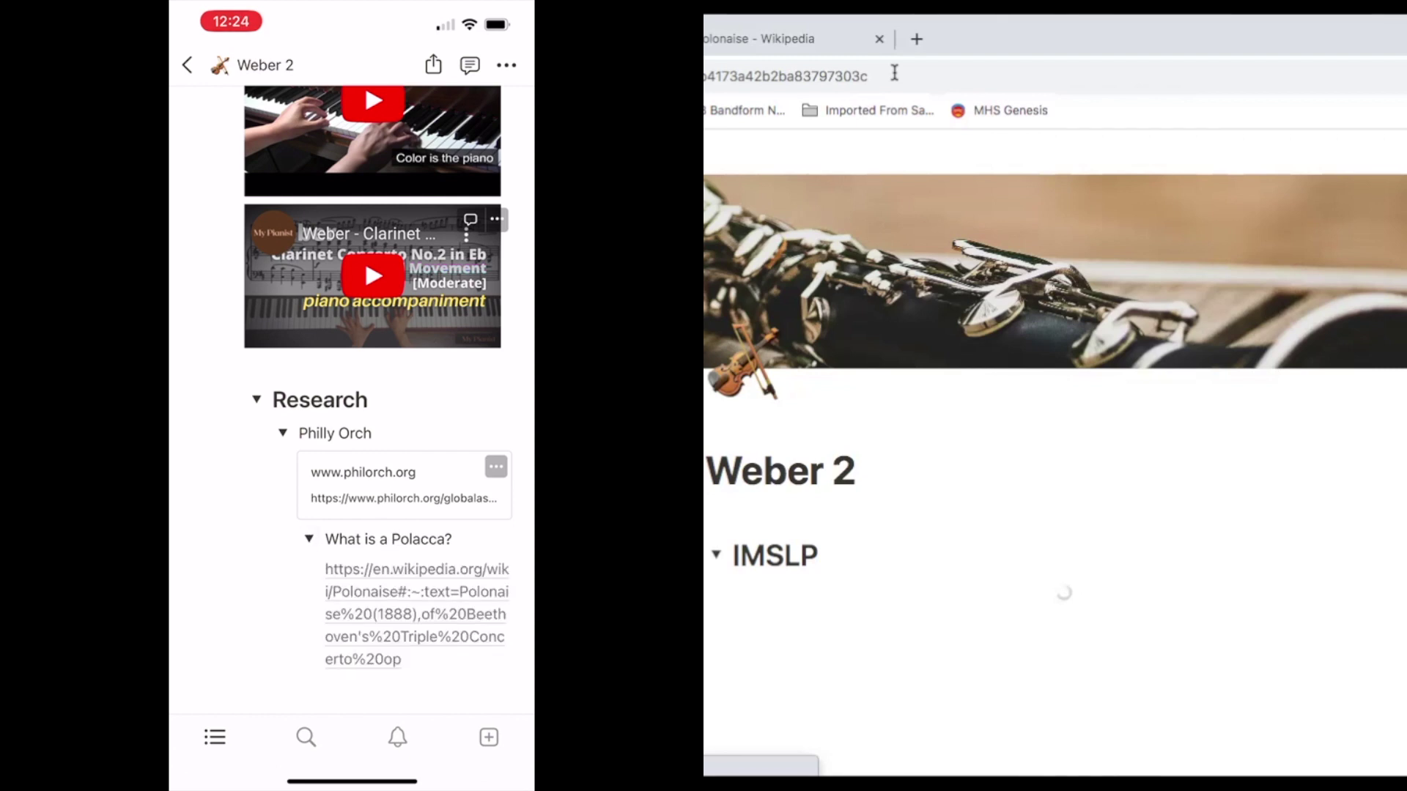
scroll(352, 403, down, 4)
scroll(352, 403, up, 3)
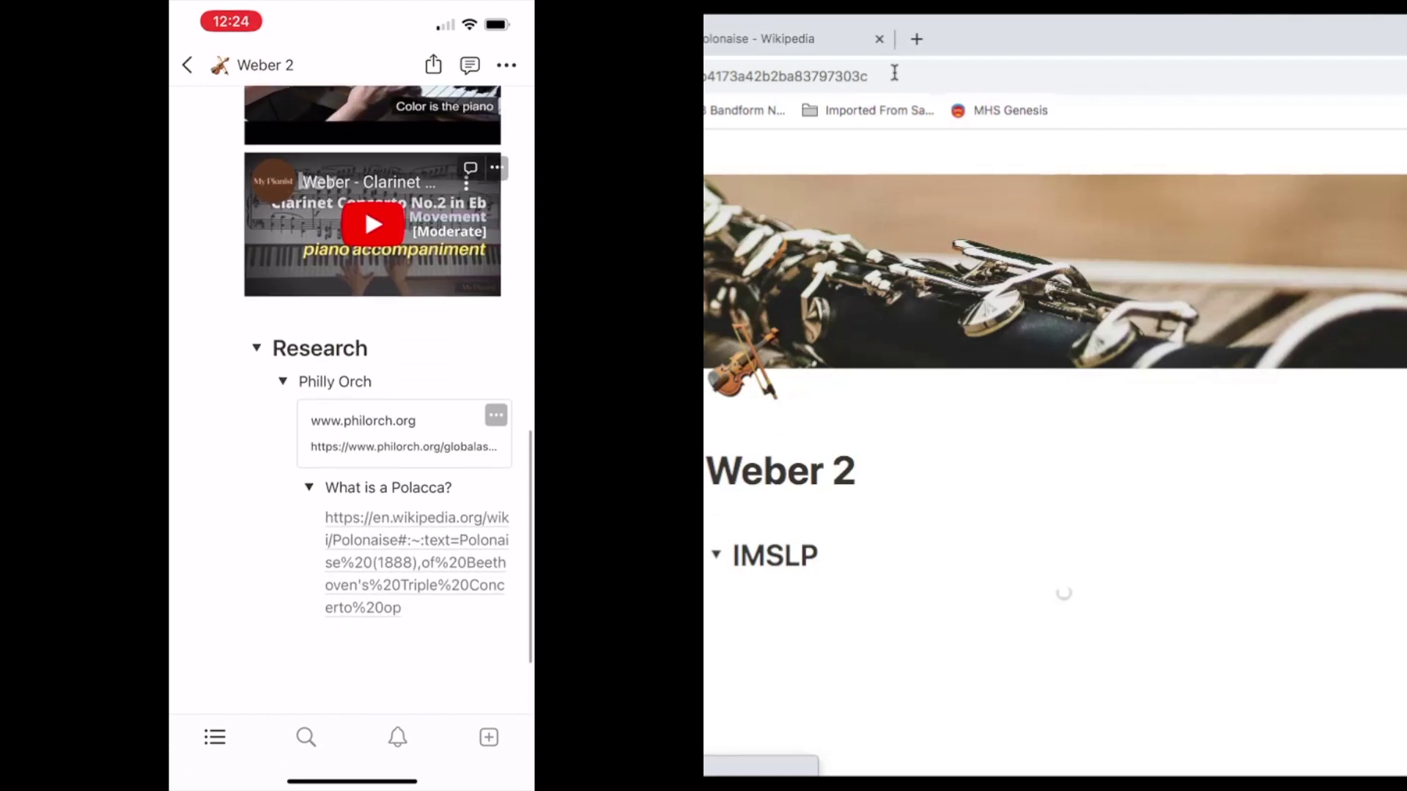
Step: Open the philorch.org bookmark under Philly Orch, look through the program notes PDF and close it
click(403, 432)
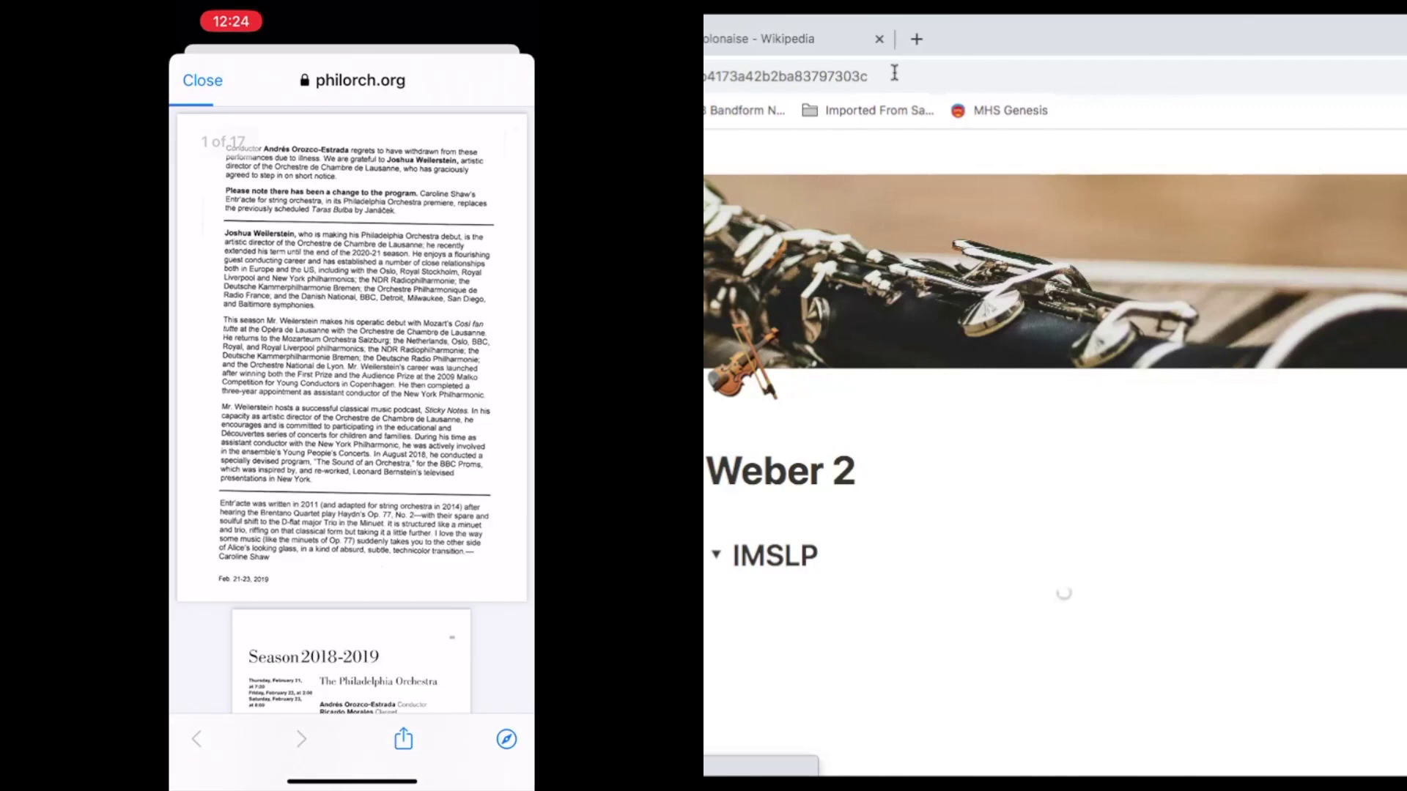
scroll(352, 403, down, 10)
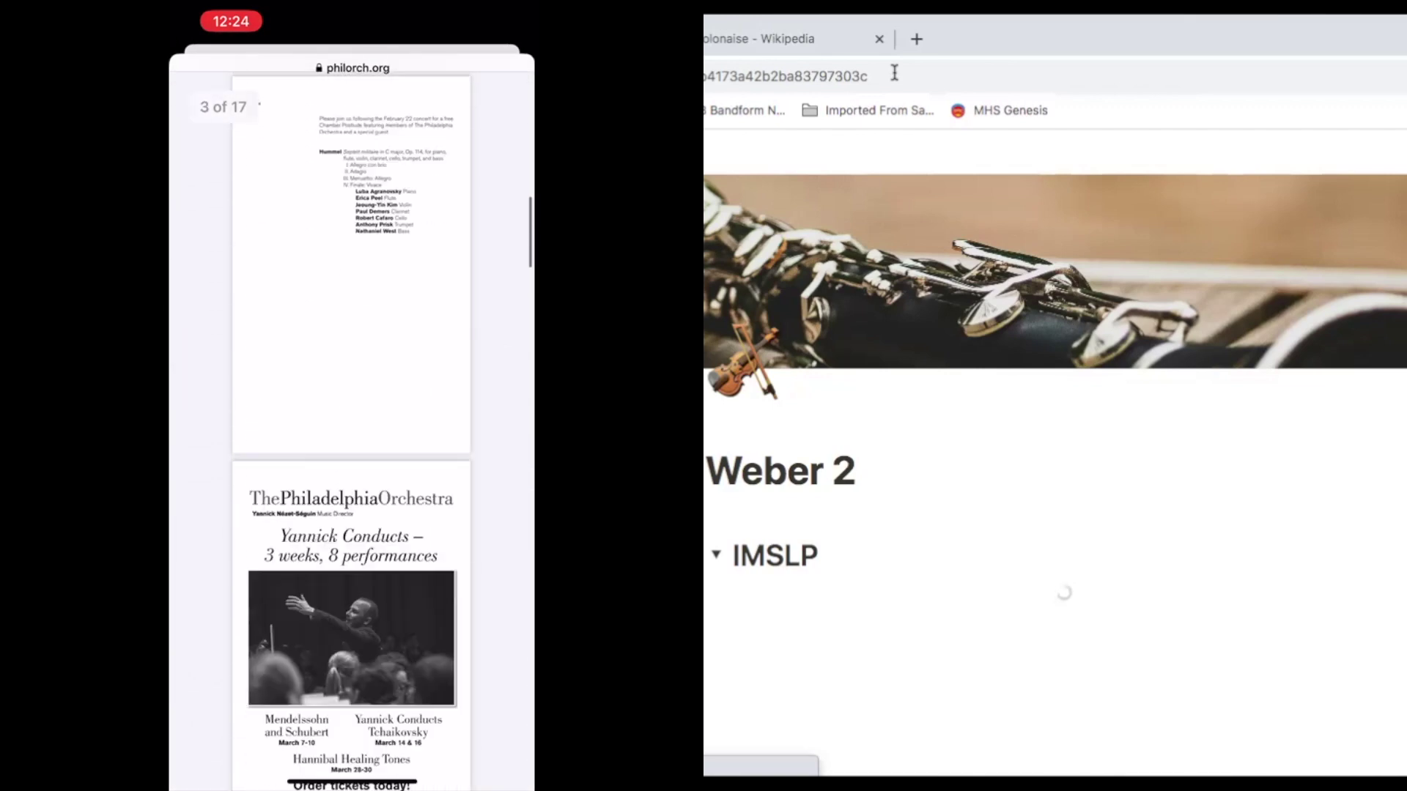
scroll(352, 403, up, 10)
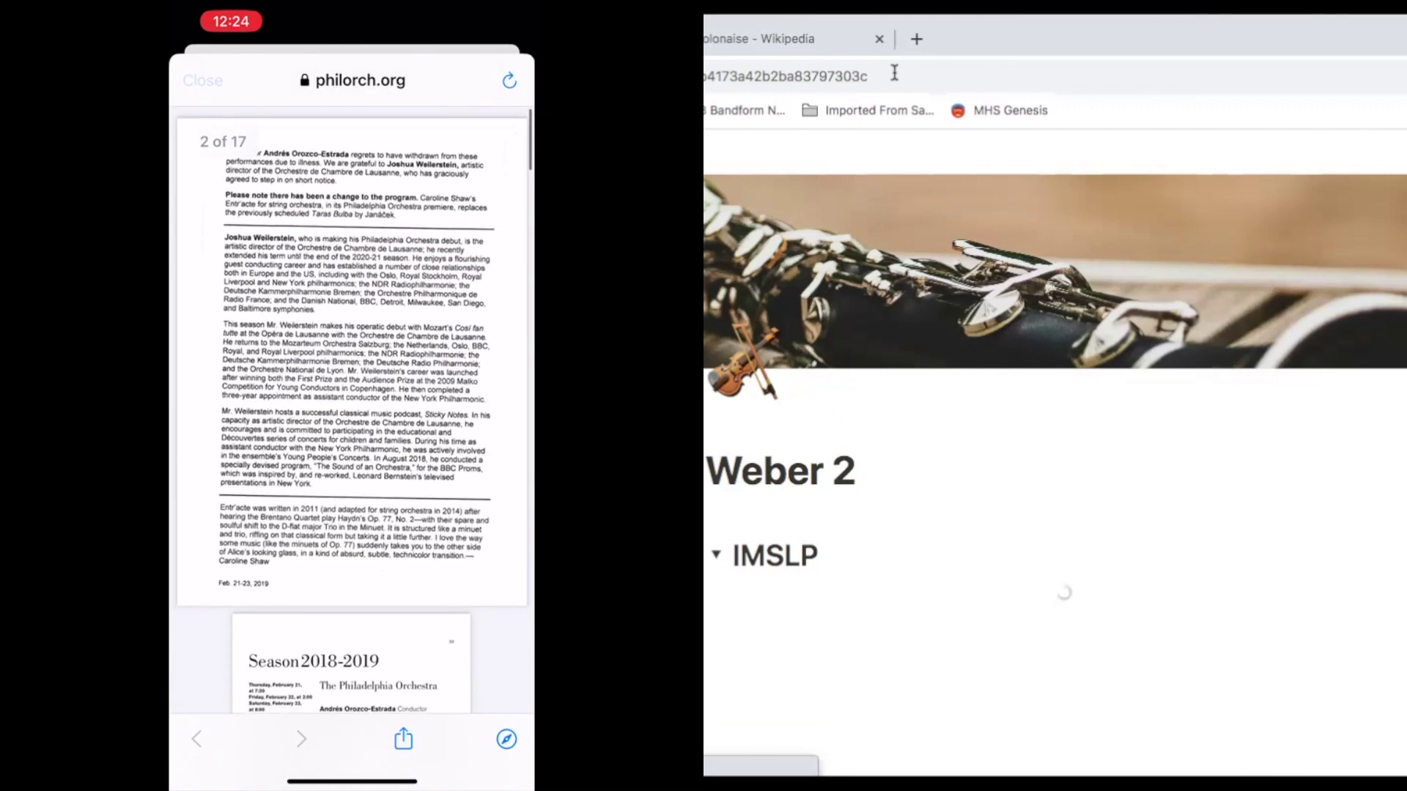
click(204, 75)
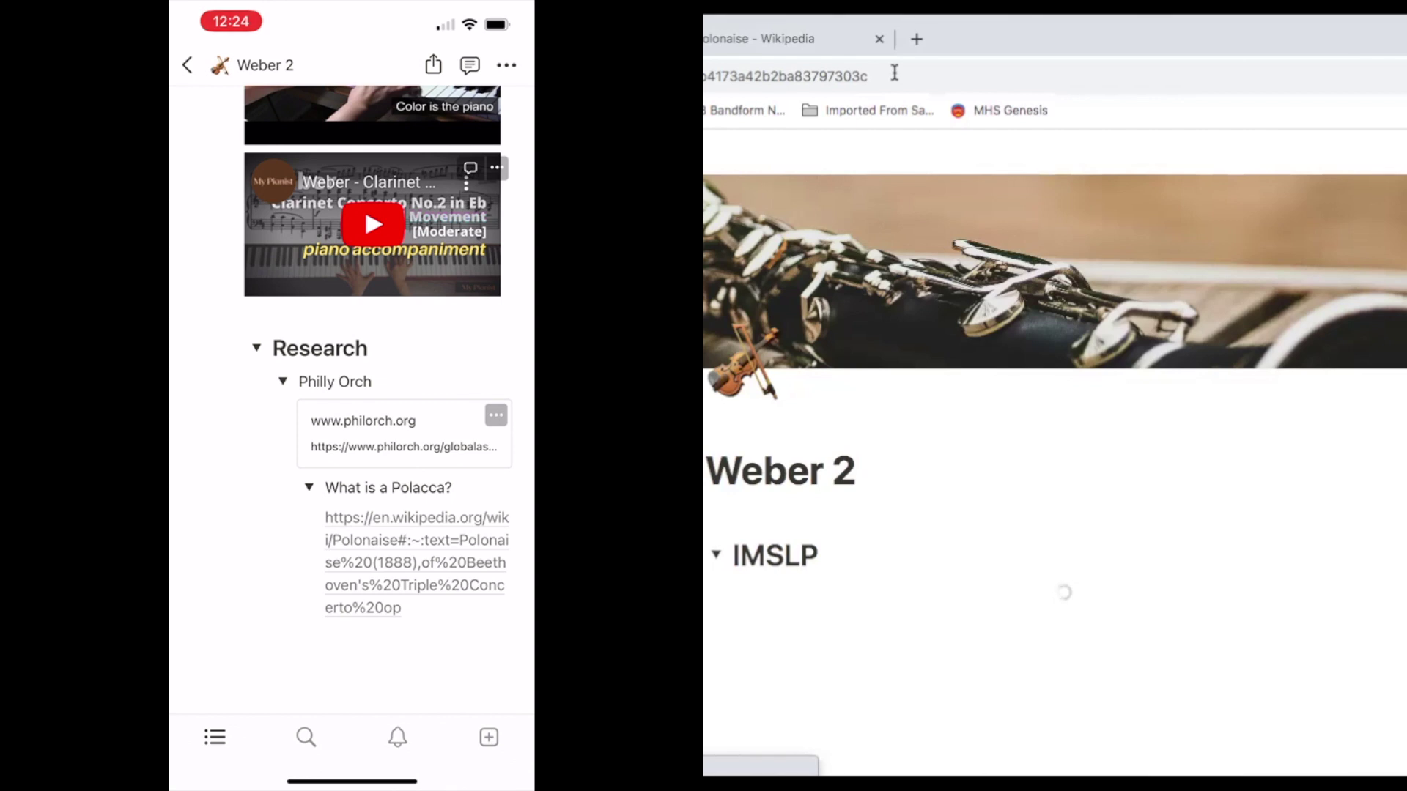
Step: Open the Wikipedia link under "What is a Polacca?" and look through the Polonaise article down to its section list
click(415, 562)
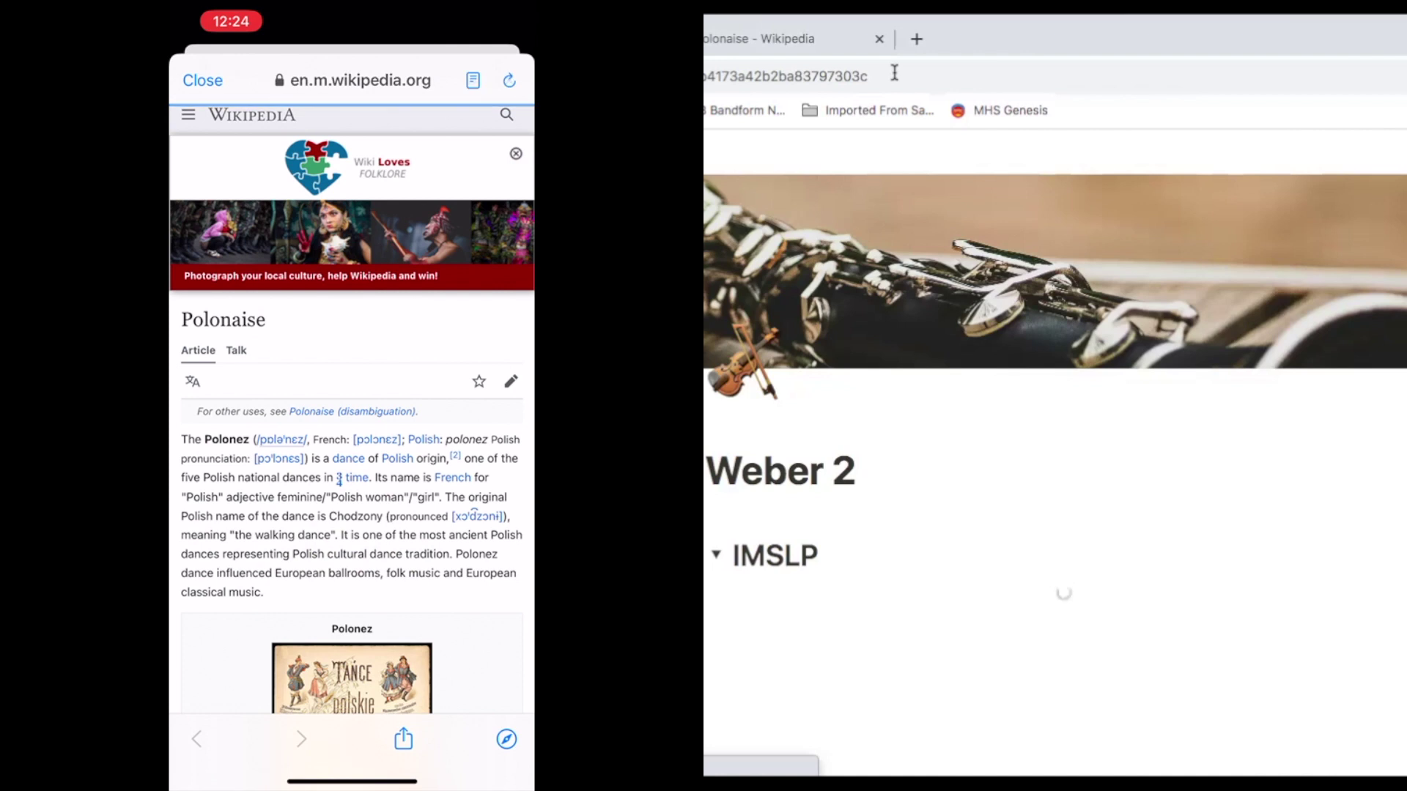
scroll(351, 403, down, 2)
scroll(351, 403, down, 10)
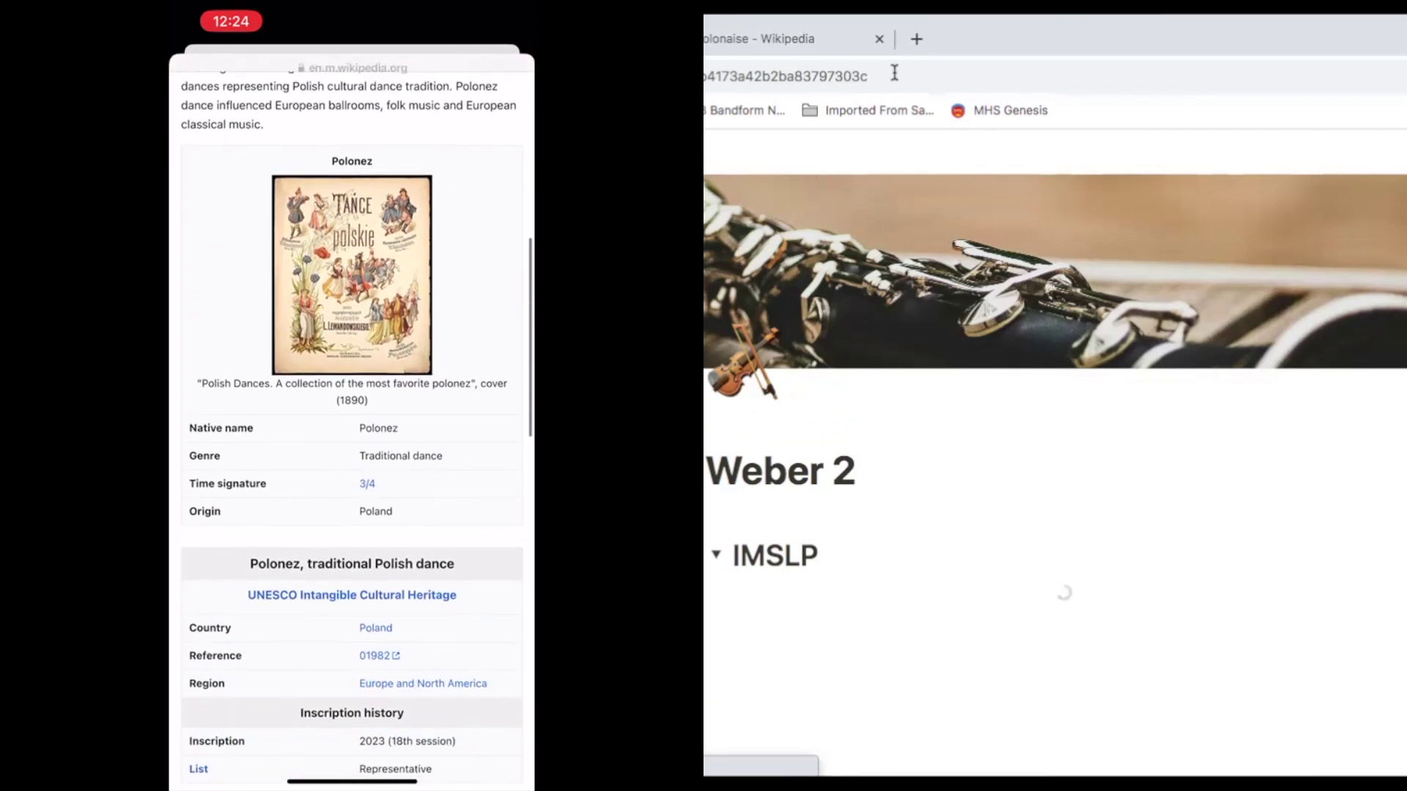
scroll(352, 403, down, 5)
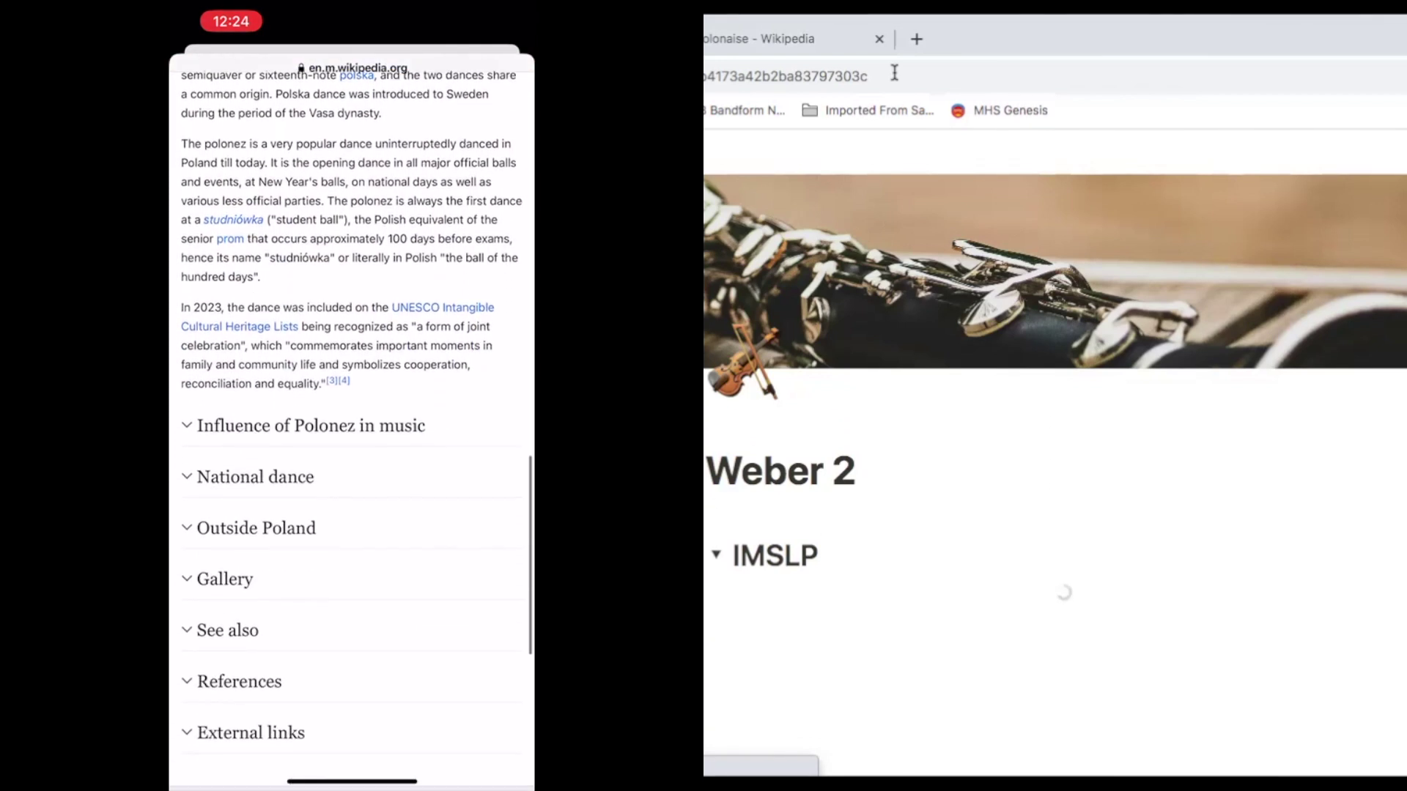